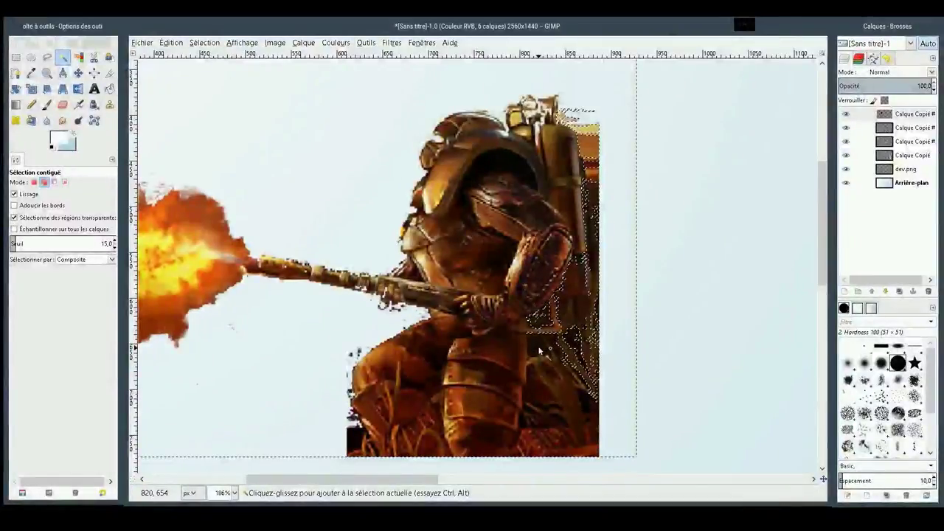
# Fuzzy-select the background fringe beside the warrior's armour, lowering the threshold to 15
pyautogui.click(541, 352)
pyautogui.moveTo(541, 352)
pyautogui.mouseDown()
pyautogui.moveTo(522, 347)
pyautogui.moveTo(550, 367)
pyautogui.mouseUp()
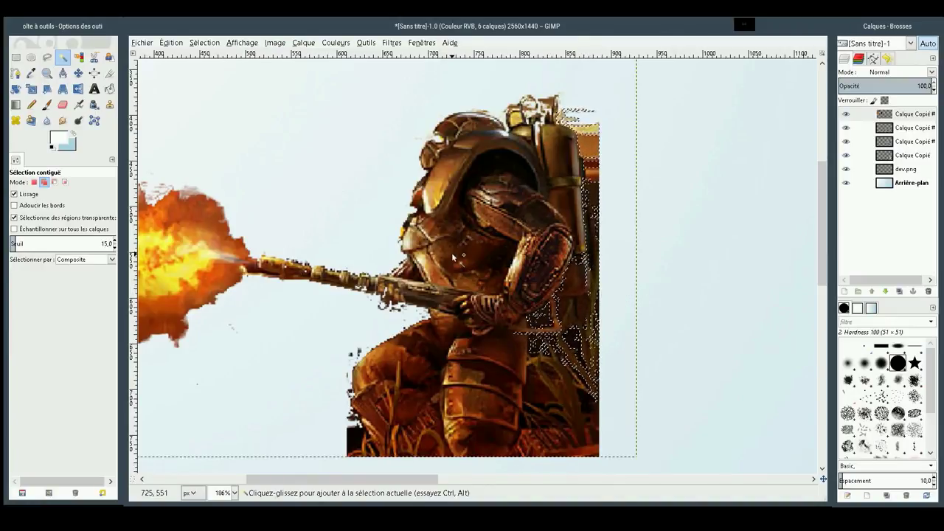
pyautogui.click(31, 57)
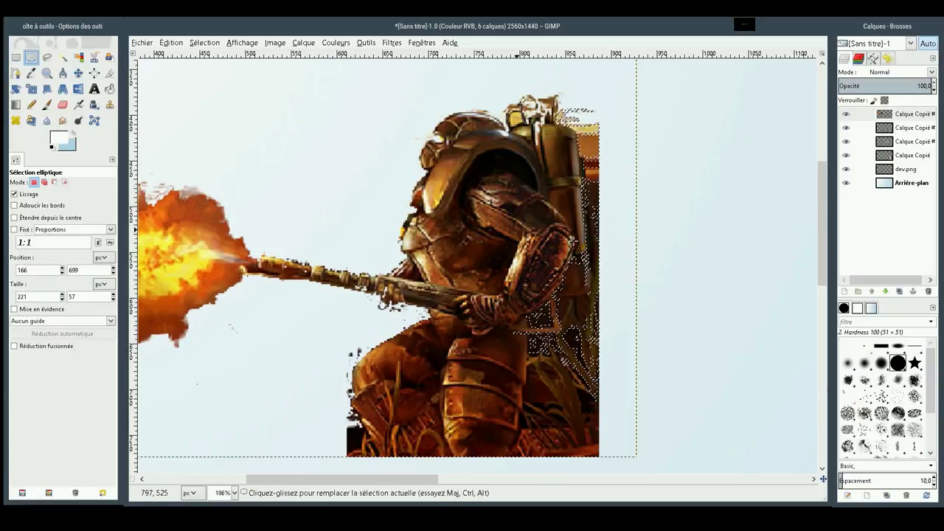
# Subtract ellipses over the warrior's arm, elbow and helmet from the fringe selection
pyautogui.moveTo(541, 246)
pyautogui.keyDown('shift'); pyautogui.mouseDown()
pyautogui.moveTo(590, 286)
pyautogui.moveTo(599, 310)
pyautogui.mouseUp(); pyautogui.keyUp('shift')
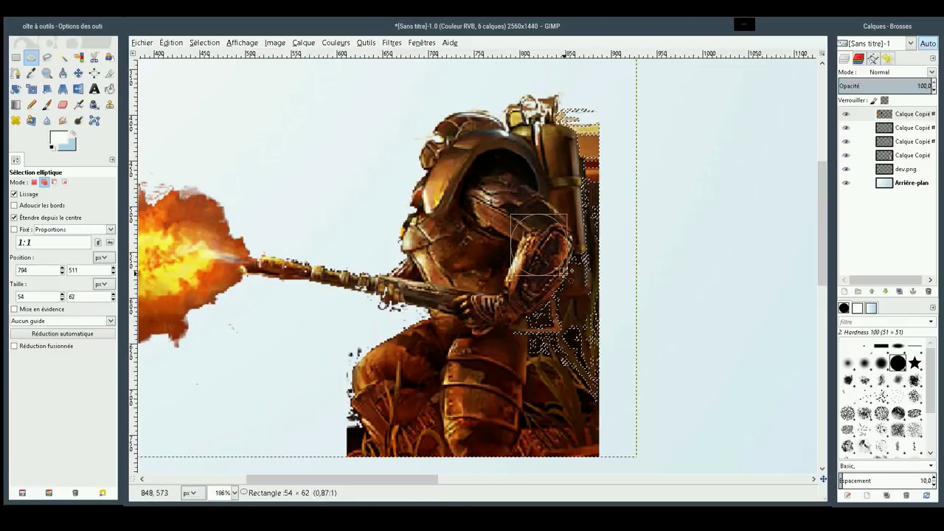
pyautogui.moveTo(599, 310)
pyautogui.keyDown('ctrl'); pyautogui.mouseDown()
pyautogui.moveTo(525, 222)
pyautogui.moveTo(564, 279)
pyautogui.mouseUp(); pyautogui.keyUp('ctrl')
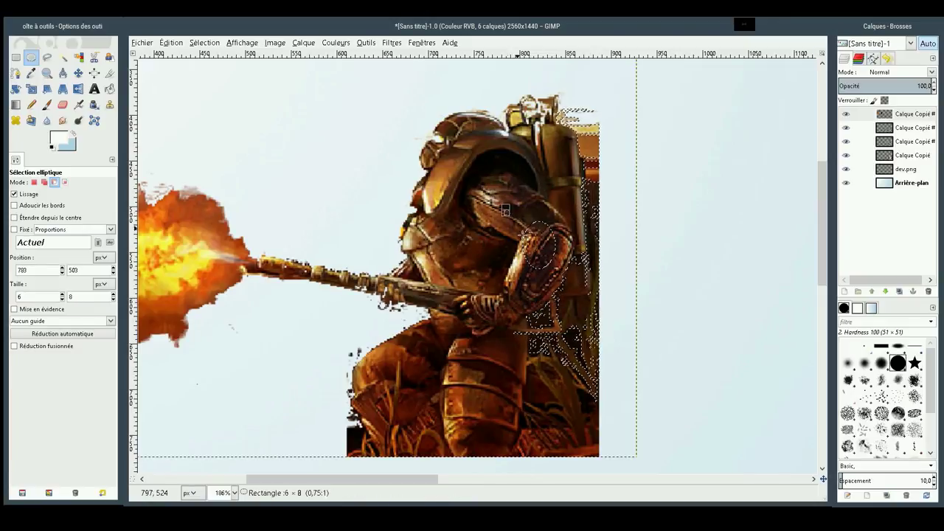
pyautogui.moveTo(506, 213); pyautogui.dragTo(447, 142)
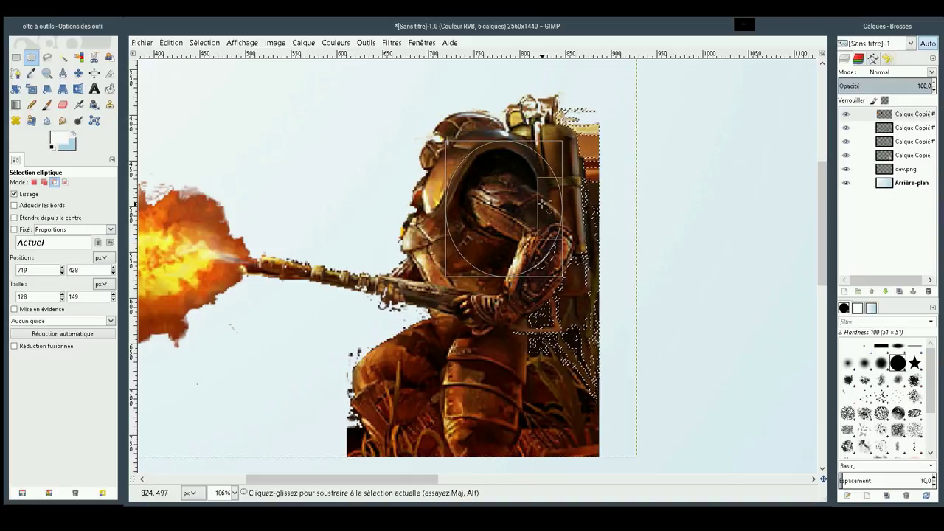
pyautogui.moveTo(508, 223); pyautogui.dragTo(565, 277)
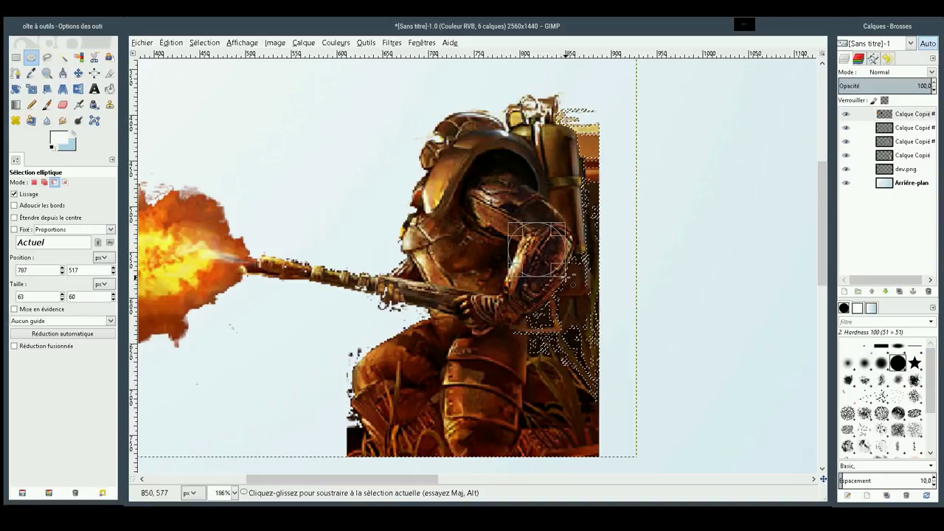
pyautogui.moveTo(502, 210); pyautogui.dragTo(585, 295)
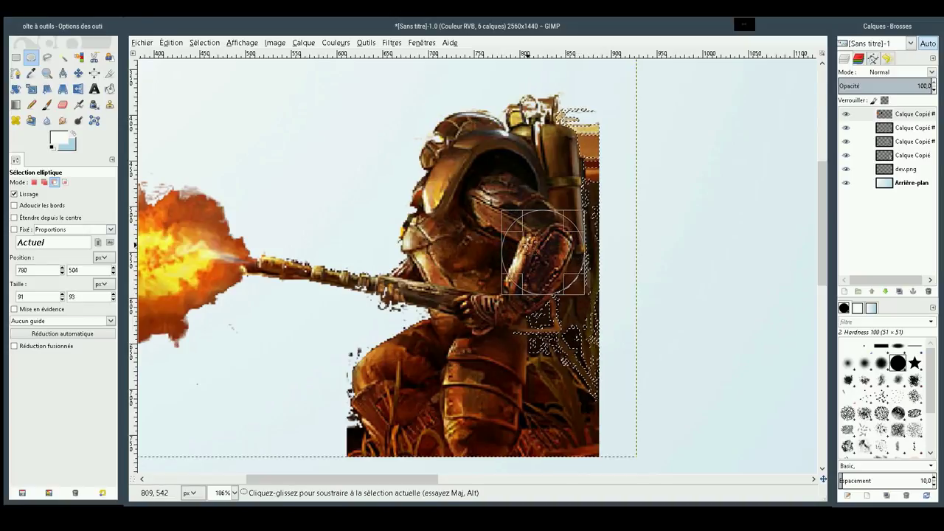
pyautogui.moveTo(529, 246); pyautogui.dragTo(606, 311)
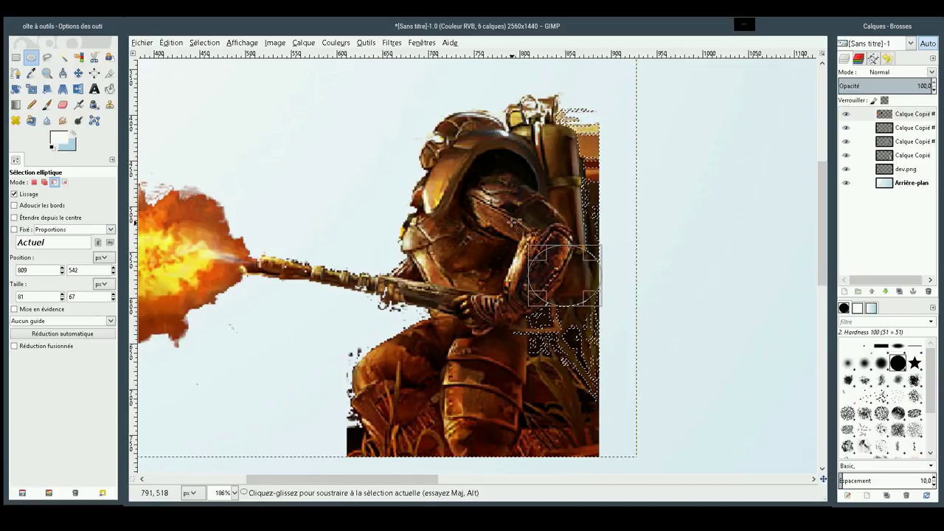
# Fuzzy-select the leftover fringe along the pack's right edge and erase it
pyautogui.press('u')
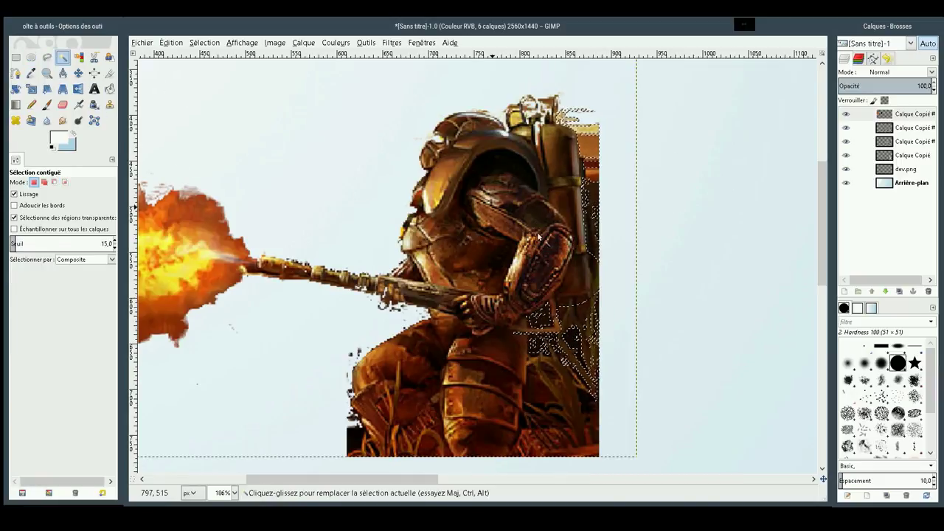
pyautogui.moveTo(600, 270)
pyautogui.mouseDown()
pyautogui.moveTo(586, 271)
pyautogui.moveTo(597, 267)
pyautogui.moveTo(597, 289)
pyautogui.moveTo(569, 307)
pyautogui.moveTo(579, 311)
pyautogui.moveTo(462, 309)
pyautogui.moveTo(584, 314)
pyautogui.mouseUp()
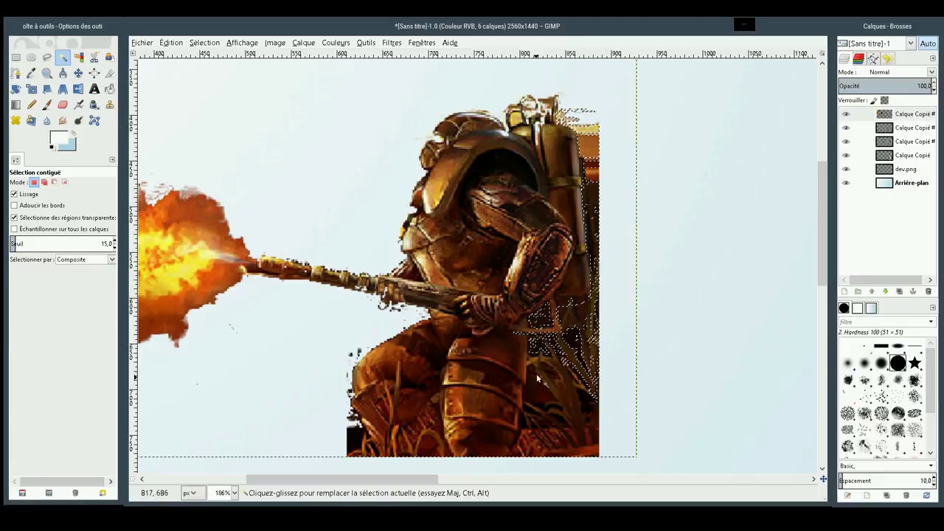
pyautogui.press('Delete')
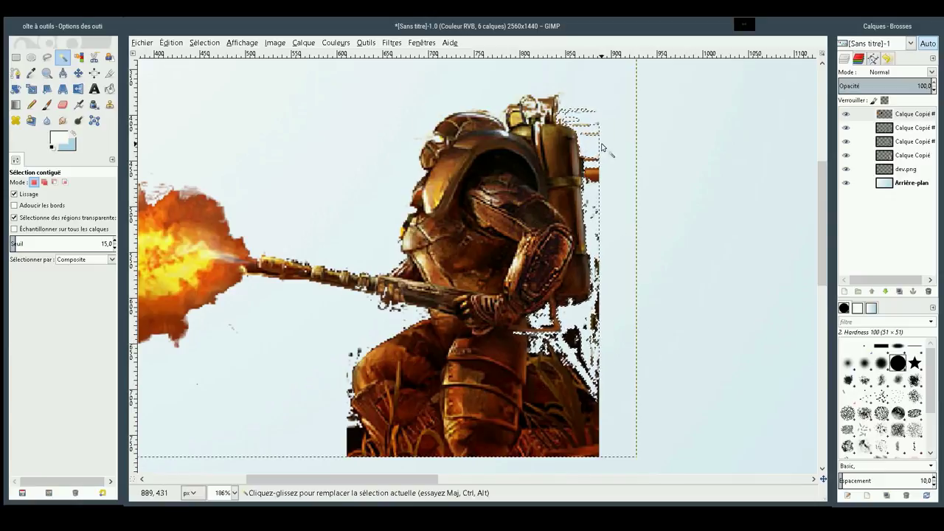
# Add more background fringe beside the backpack to the selection at threshold 15
pyautogui.press('shift')
pyautogui.moveTo(594, 184)
pyautogui.mouseDown()
pyautogui.moveTo(640, 172)
pyautogui.moveTo(612, 163)
pyautogui.mouseUp()
pyautogui.click(602, 174)
pyautogui.click(618, 163)
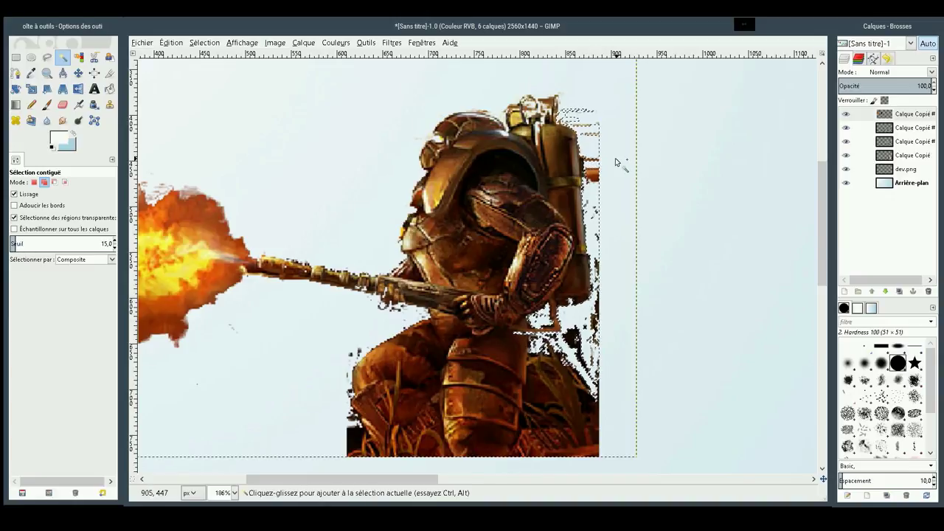
pyautogui.moveTo(616, 163)
pyautogui.mouseDown()
pyautogui.moveTo(583, 128)
pyautogui.moveTo(607, 130)
pyautogui.mouseUp()
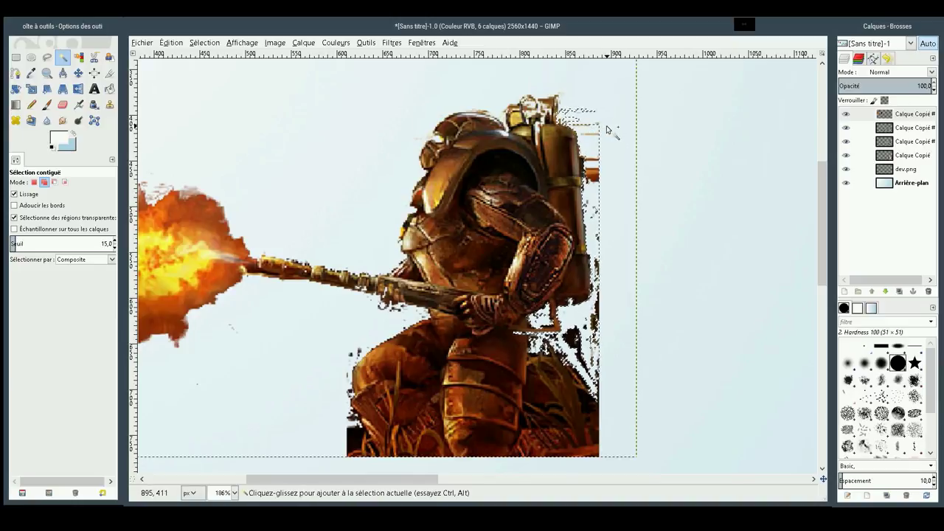
pyautogui.press('shift')
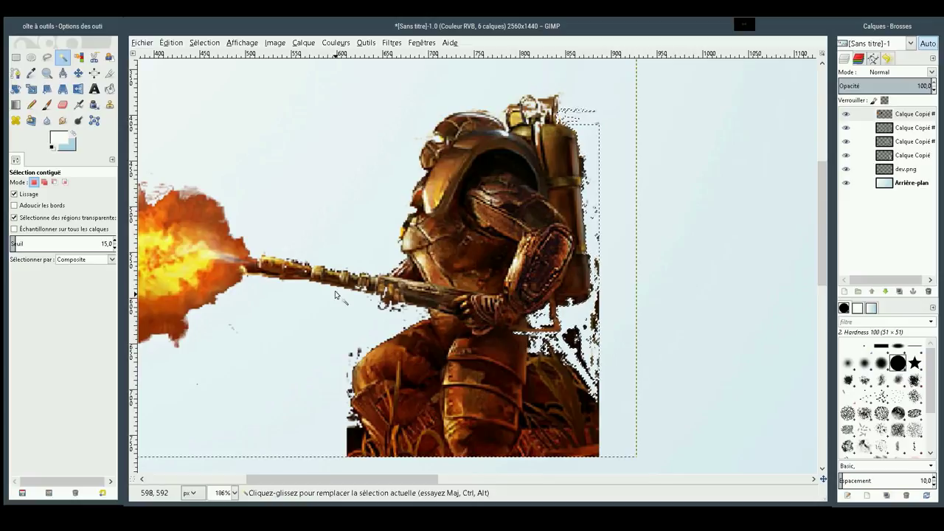
# Subtract a tall ellipse along the warrior's right edge from the selection
pyautogui.click(31, 56)
pyautogui.moveTo(640, 287); pyautogui.dragTo(597, 378)
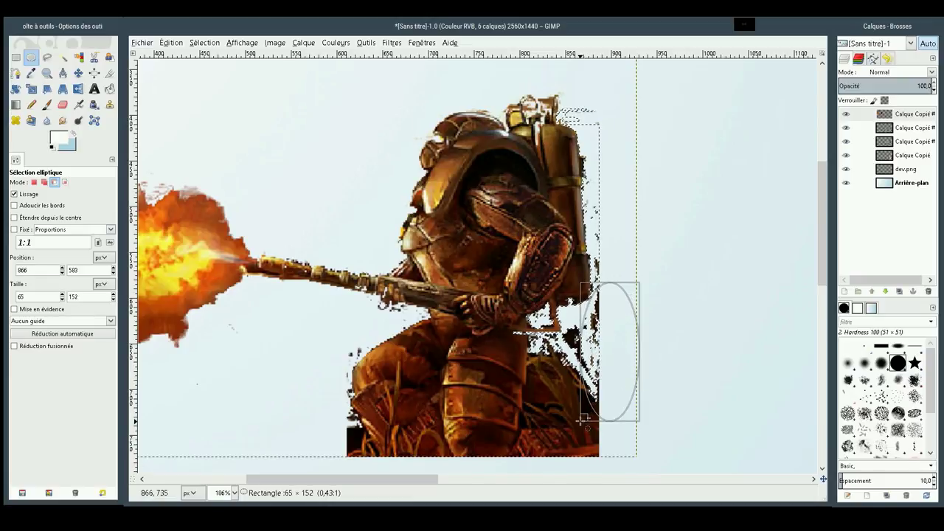
pyautogui.moveTo(582, 402); pyautogui.dragTo(583, 420)
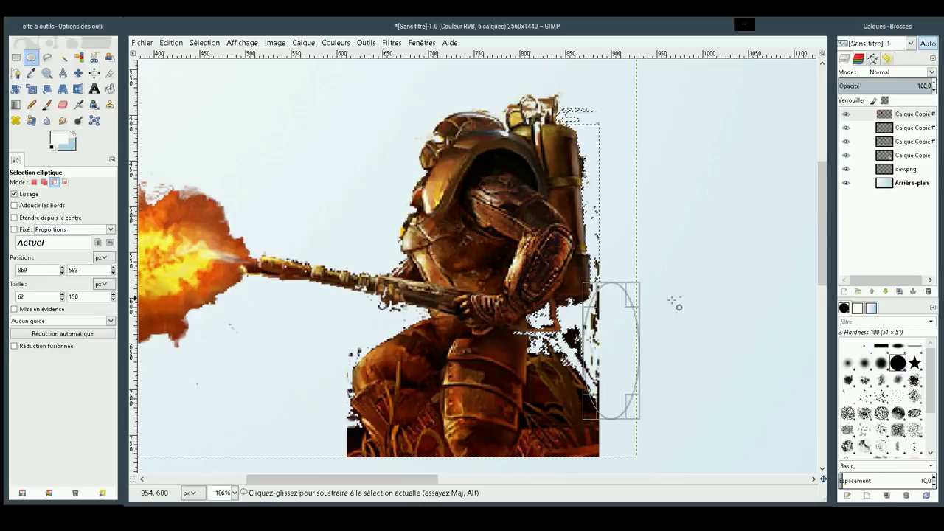
pyautogui.click(681, 305)
# Subtract ellipses over the warrior's lower-right corner from the fringe selection
pyautogui.moveTo(624, 288); pyautogui.dragTo(584, 395)
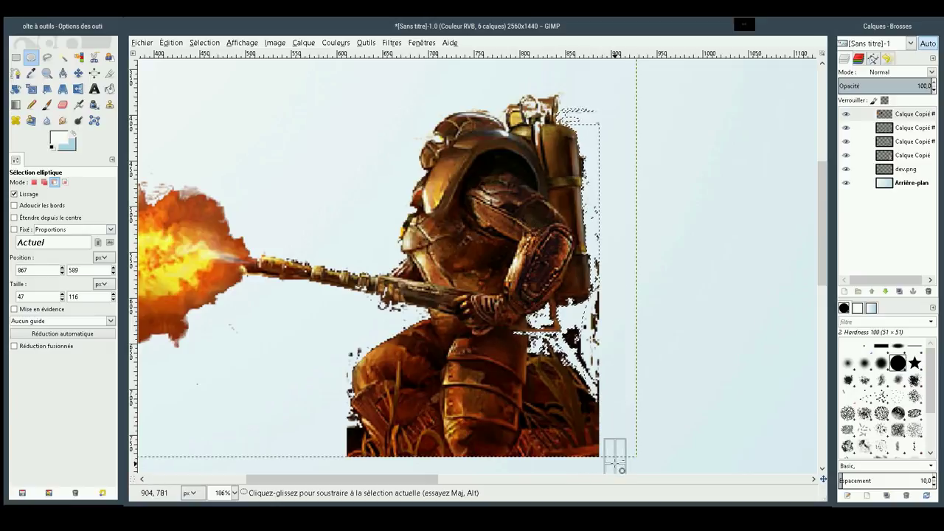
pyautogui.moveTo(616, 462); pyautogui.dragTo(527, 334)
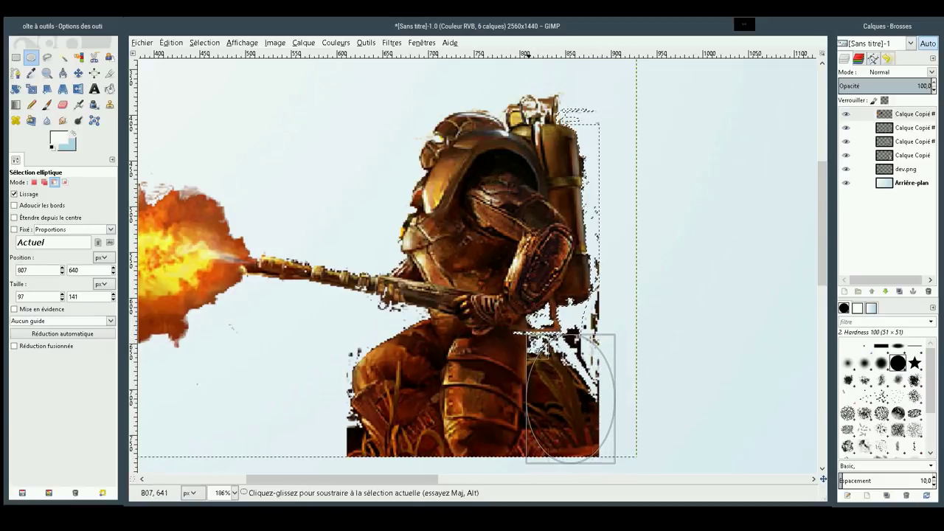
pyautogui.moveTo(615, 464); pyautogui.dragTo(622, 475)
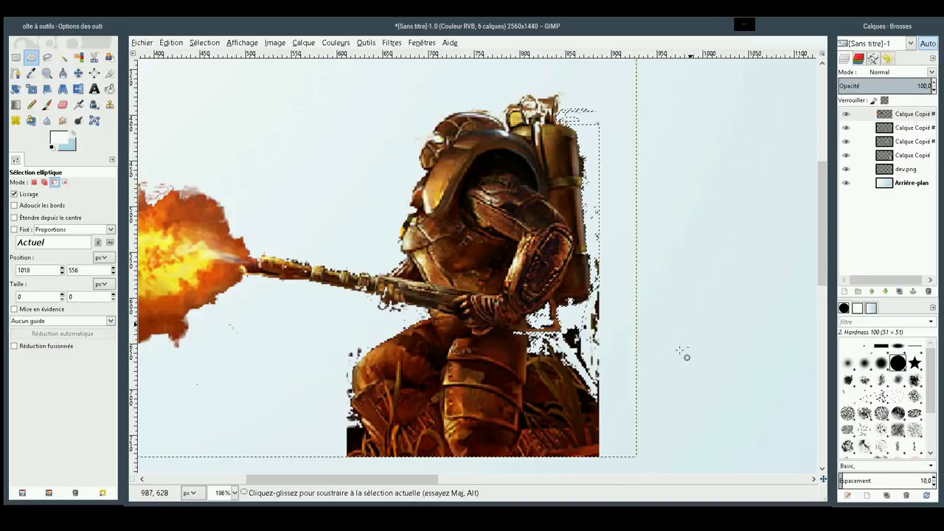
pyautogui.moveTo(622, 471); pyautogui.dragTo(525, 339)
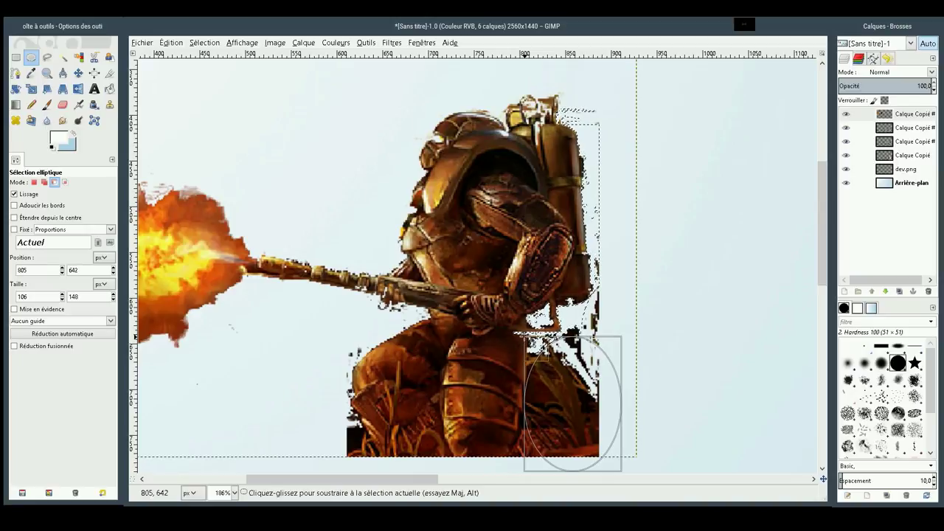
pyautogui.press('Return')
pyautogui.moveTo(617, 465)
pyautogui.mouseDown()
pyautogui.moveTo(562, 373)
pyautogui.moveTo(522, 336)
pyautogui.moveTo(636, 458)
pyautogui.mouseUp()
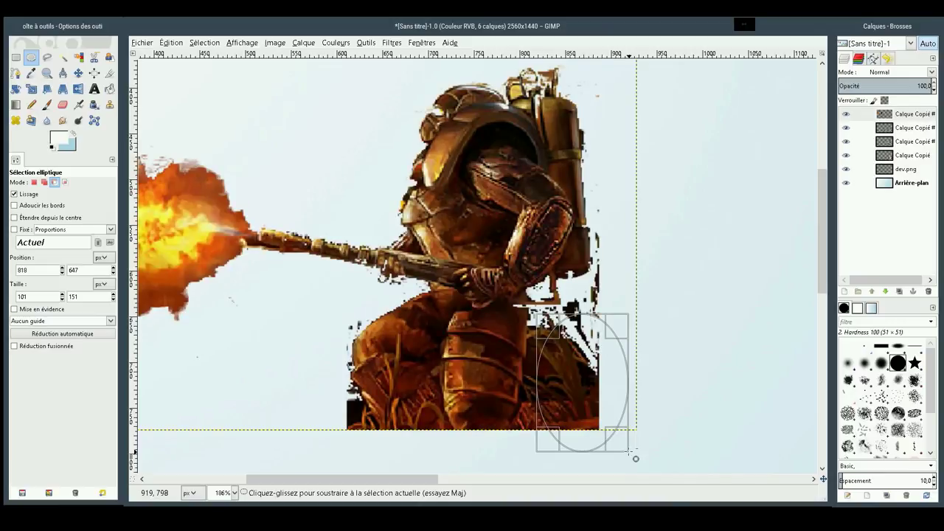
pyautogui.click(684, 400)
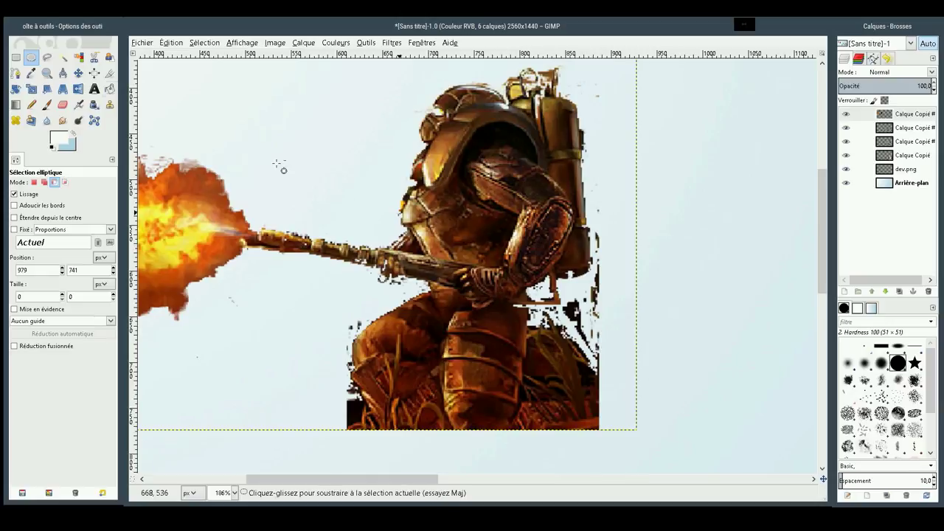
# Draw an enlarged ellipse over the fringe beside the warrior's legs and erase it
pyautogui.click(29, 57)
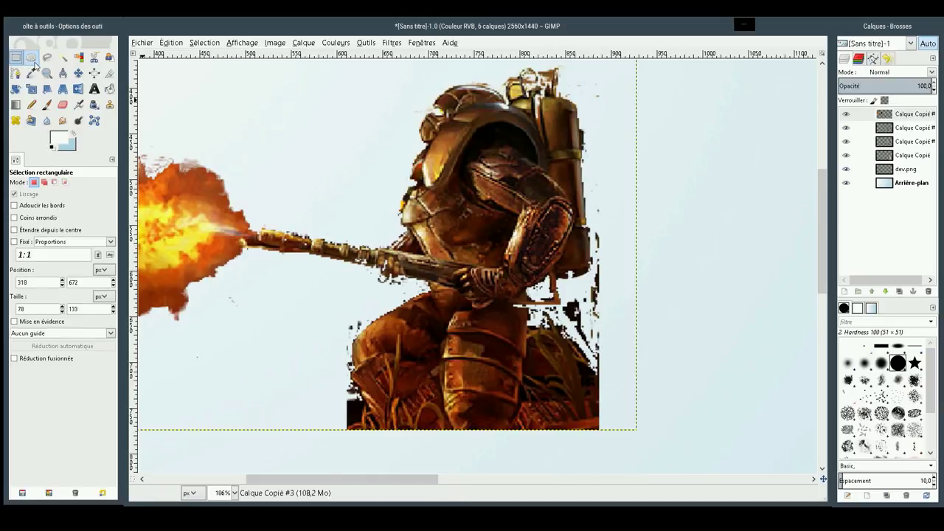
pyautogui.moveTo(619, 442); pyautogui.dragTo(534, 318)
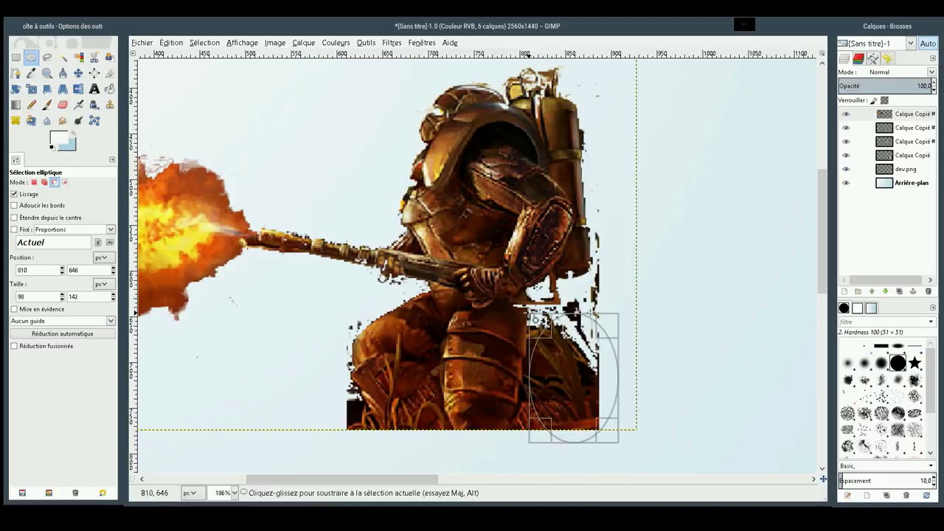
pyautogui.click(767, 434)
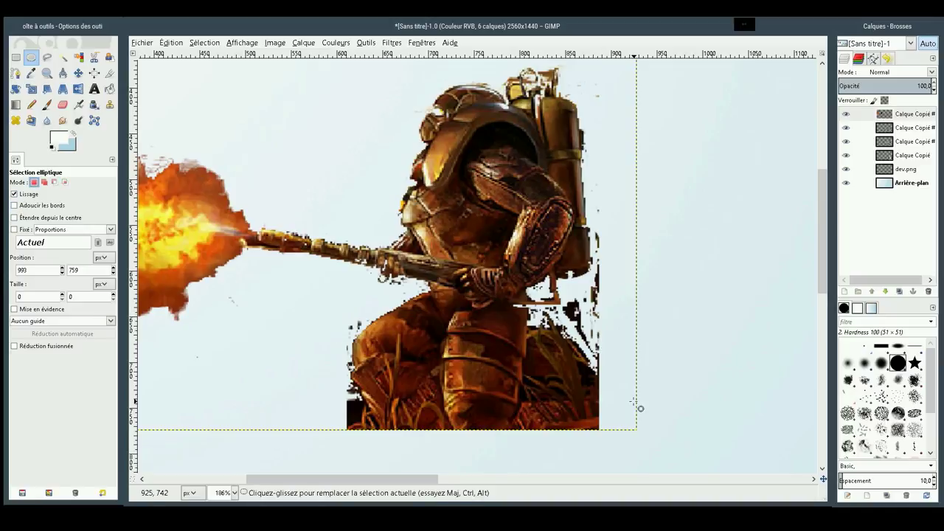
pyautogui.moveTo(610, 442); pyautogui.dragTo(526, 318)
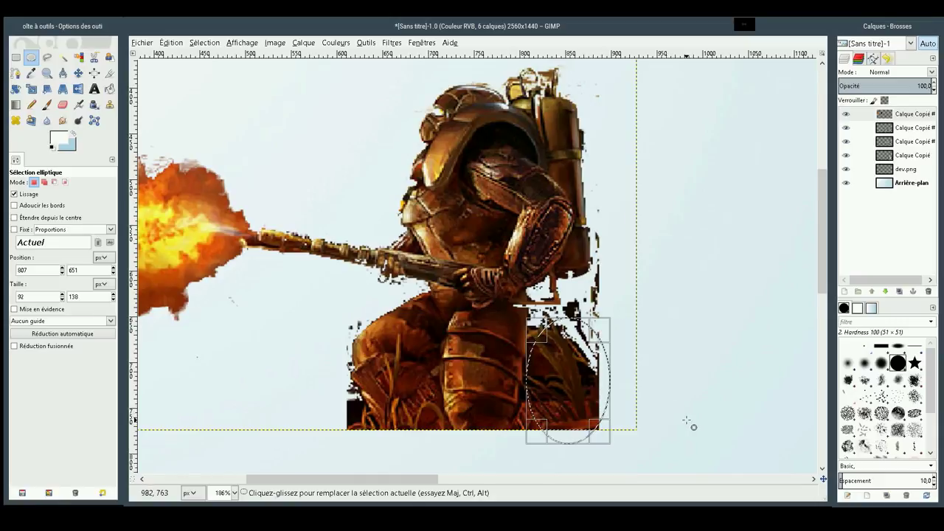
pyautogui.moveTo(608, 440); pyautogui.dragTo(620, 449)
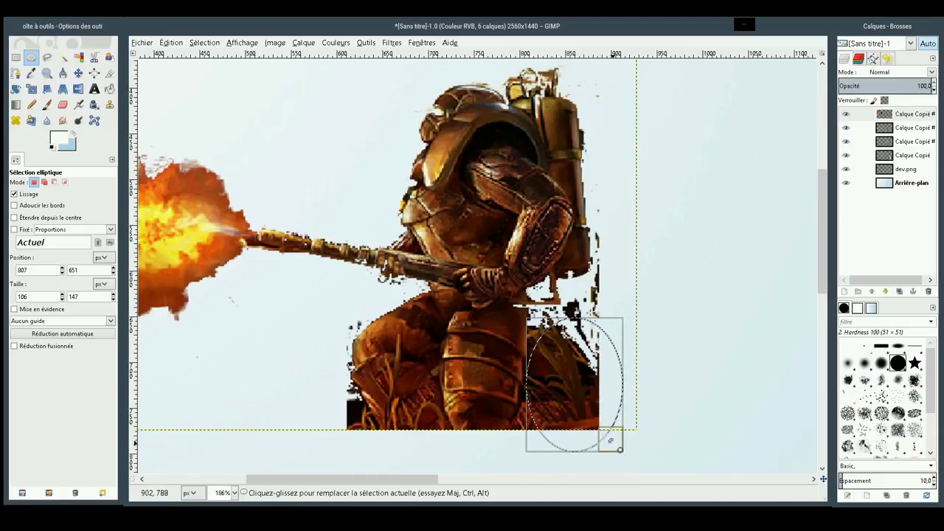
pyautogui.press('Delete')
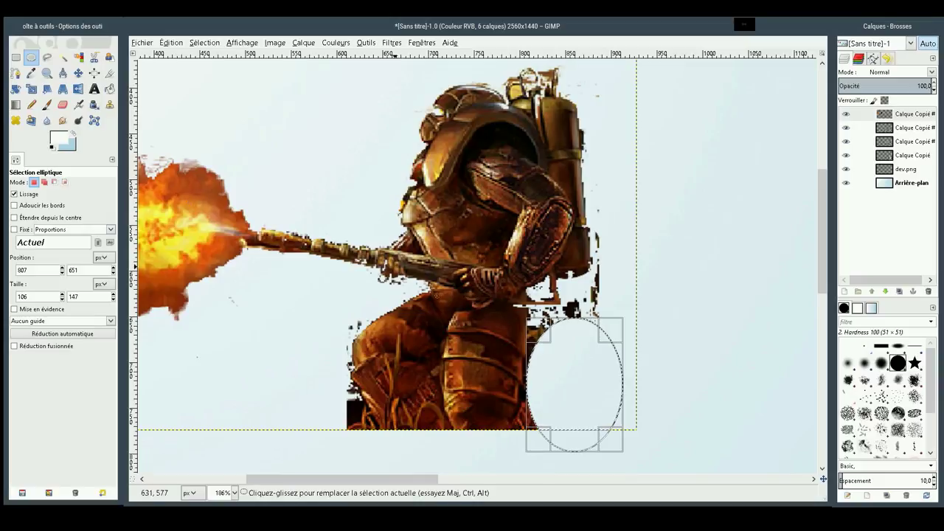
pyautogui.moveTo(657, 279)
pyautogui.mouseDown()
pyautogui.moveTo(562, 335)
pyautogui.moveTo(569, 341)
pyautogui.mouseUp()
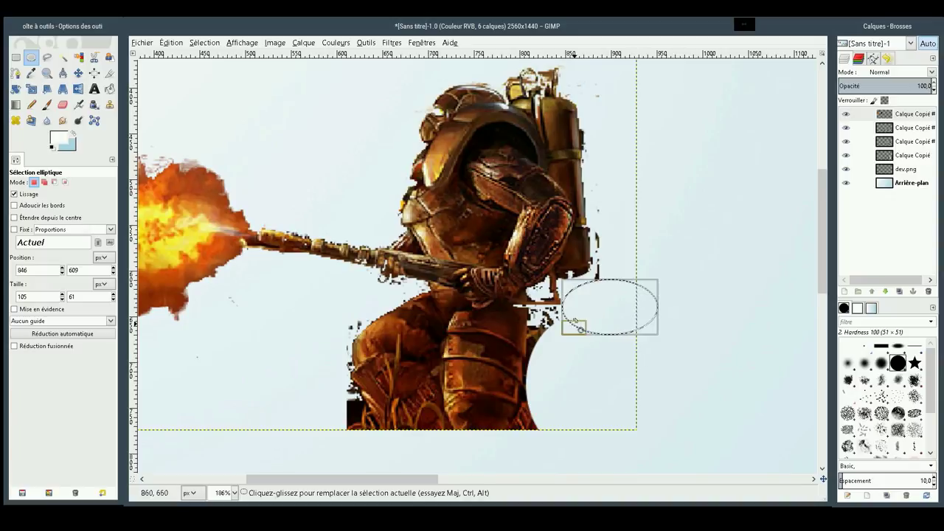
pyautogui.moveTo(575, 388); pyautogui.dragTo(541, 316)
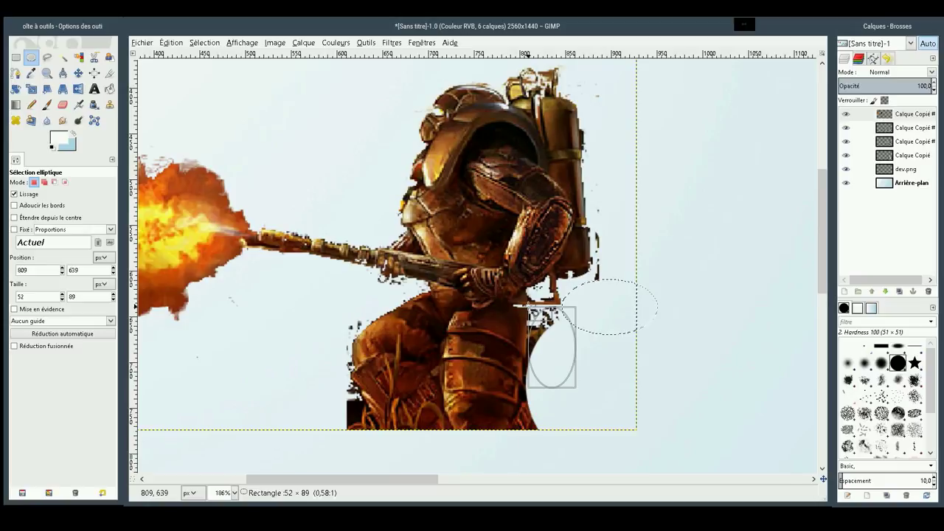
pyautogui.moveTo(529, 307); pyautogui.dragTo(528, 307)
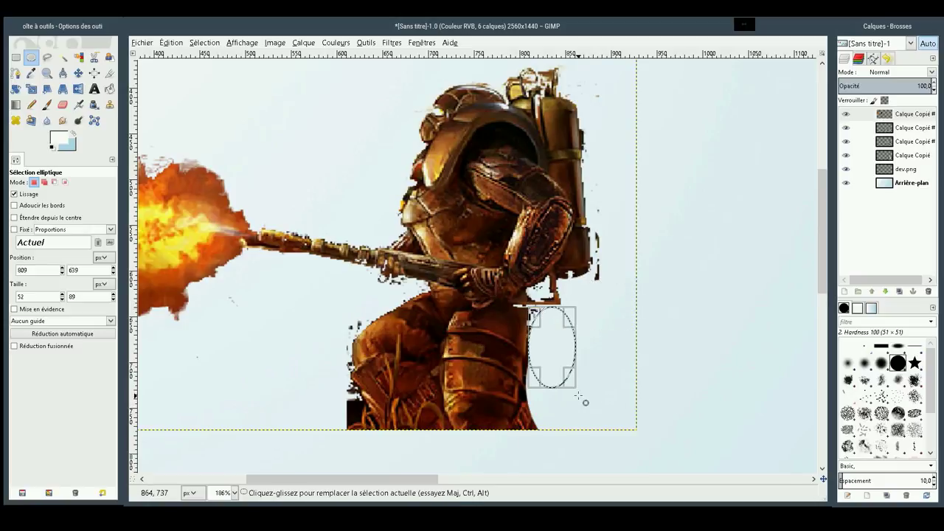
pyautogui.moveTo(579, 397)
pyautogui.mouseDown()
pyautogui.moveTo(516, 462)
pyautogui.moveTo(521, 469)
pyautogui.mouseUp()
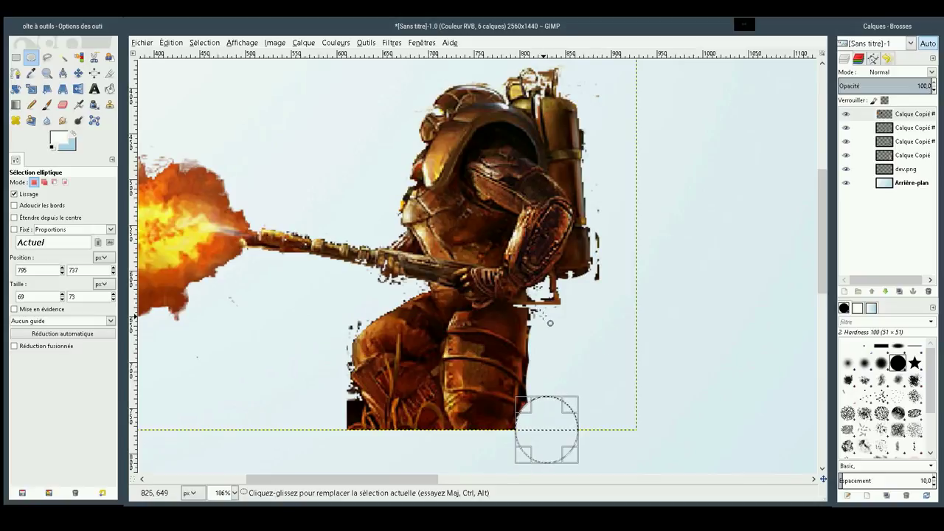
pyautogui.moveTo(547, 316); pyautogui.dragTo(536, 375)
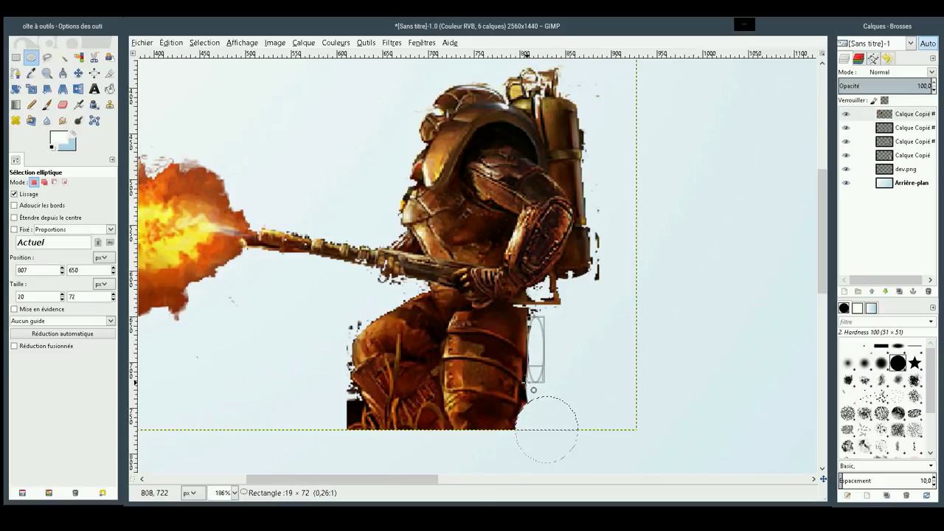
pyautogui.moveTo(533, 387); pyautogui.dragTo(533, 387)
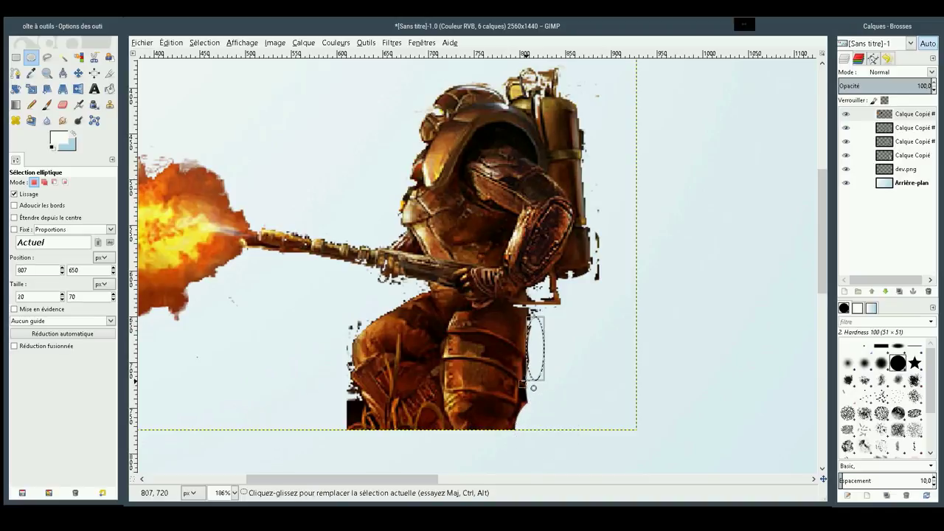
pyautogui.moveTo(547, 426); pyautogui.dragTo(529, 374)
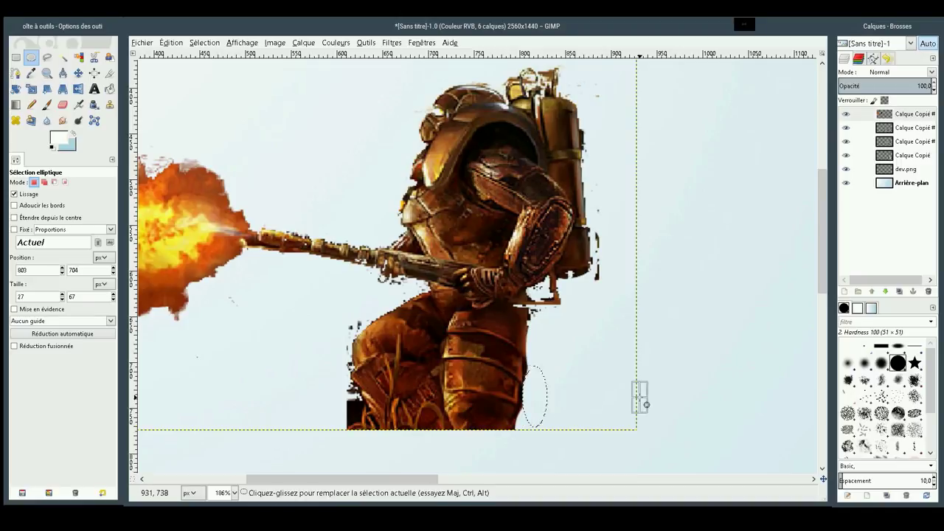
pyautogui.click(646, 405)
pyautogui.moveTo(574, 333)
pyautogui.mouseDown()
pyautogui.moveTo(524, 411)
pyautogui.moveTo(532, 414)
pyautogui.mouseUp()
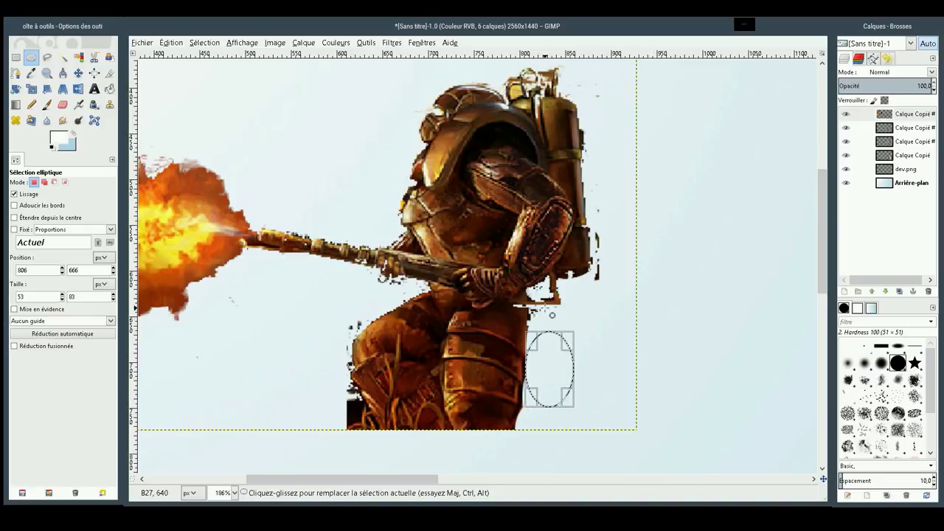
pyautogui.moveTo(549, 312); pyautogui.dragTo(532, 325)
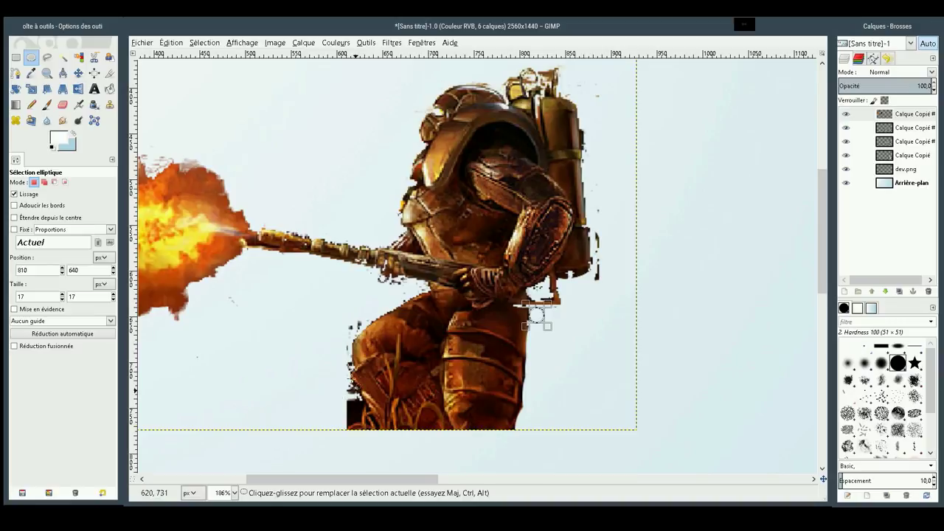
pyautogui.moveTo(316, 387); pyautogui.dragTo(369, 465)
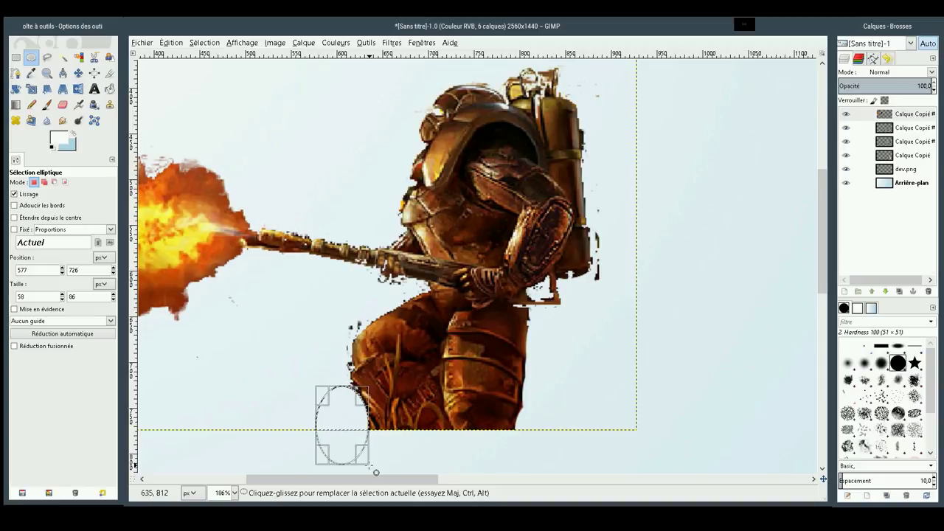
pyautogui.moveTo(315, 307); pyautogui.dragTo(367, 334)
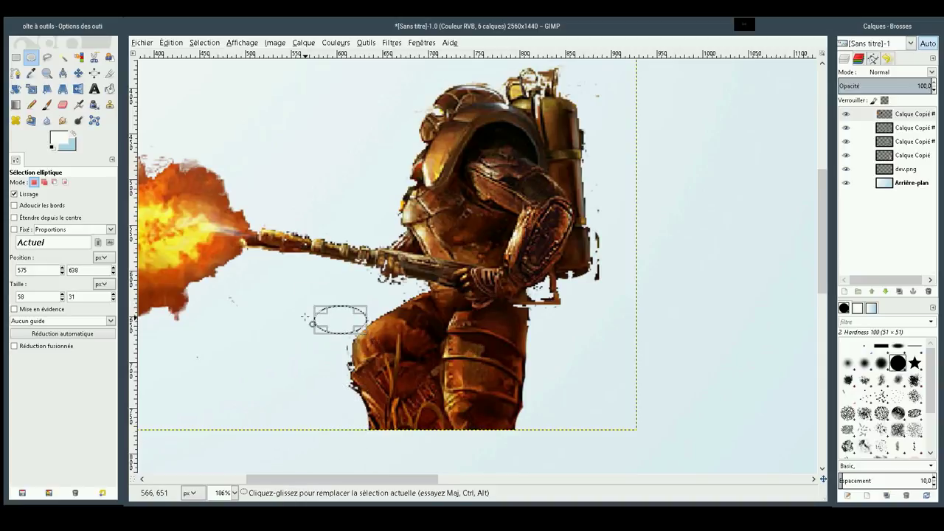
pyautogui.moveTo(299, 316)
pyautogui.mouseDown()
pyautogui.moveTo(351, 432)
pyautogui.moveTo(351, 396)
pyautogui.mouseUp()
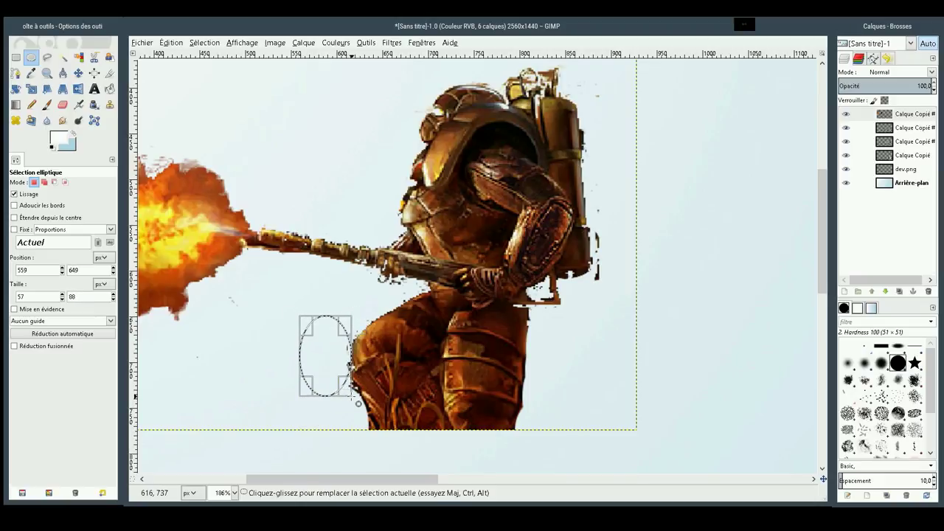
pyautogui.click(263, 427)
pyautogui.moveTo(281, 423); pyautogui.dragTo(359, 370)
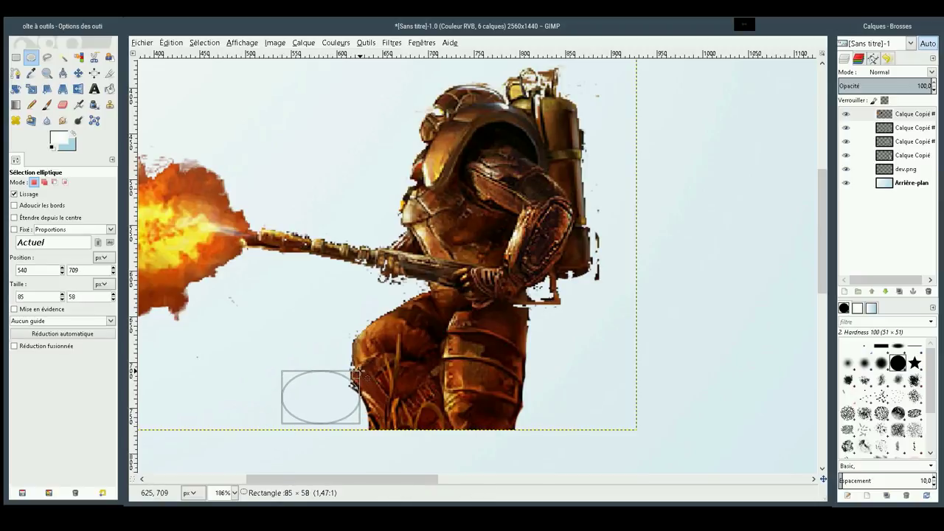
pyautogui.press('Return')
pyautogui.click(707, 467)
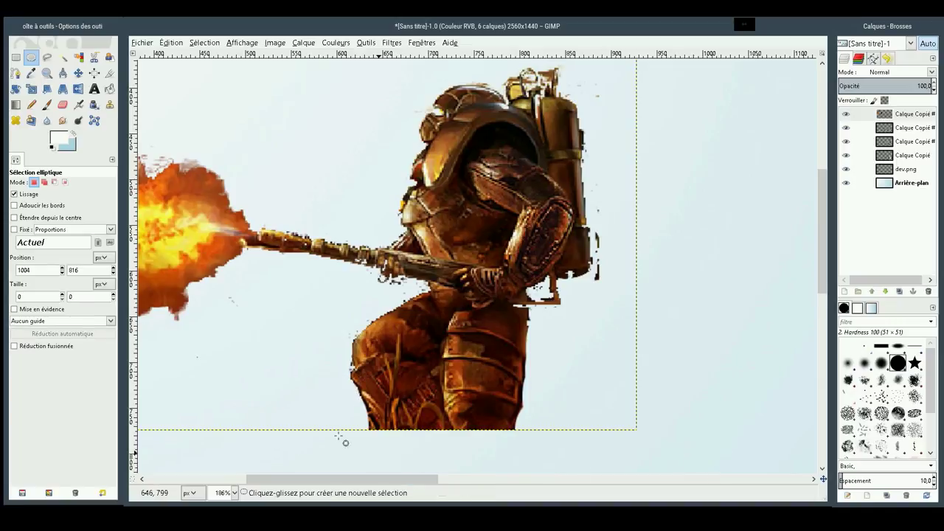
pyautogui.moveTo(316, 469); pyautogui.dragTo(385, 392)
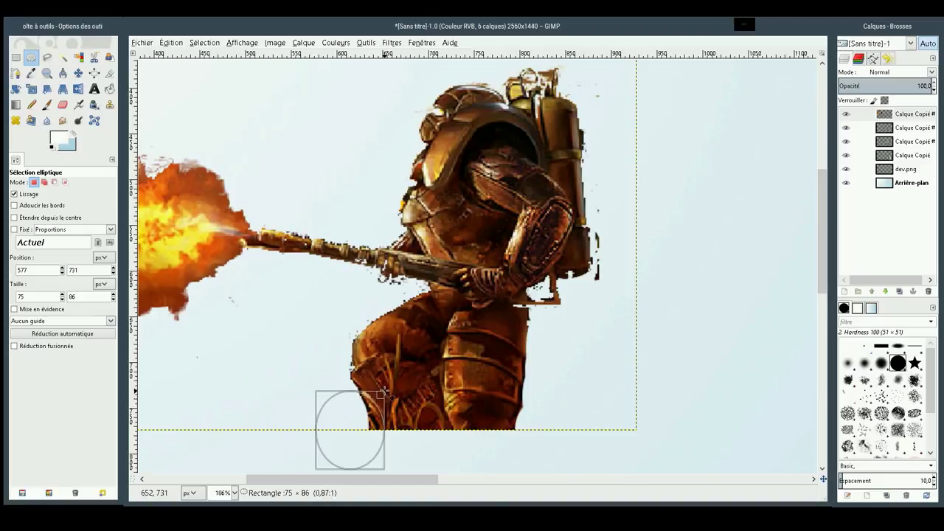
pyautogui.moveTo(385, 392); pyautogui.dragTo(384, 391)
pyautogui.click(608, 417)
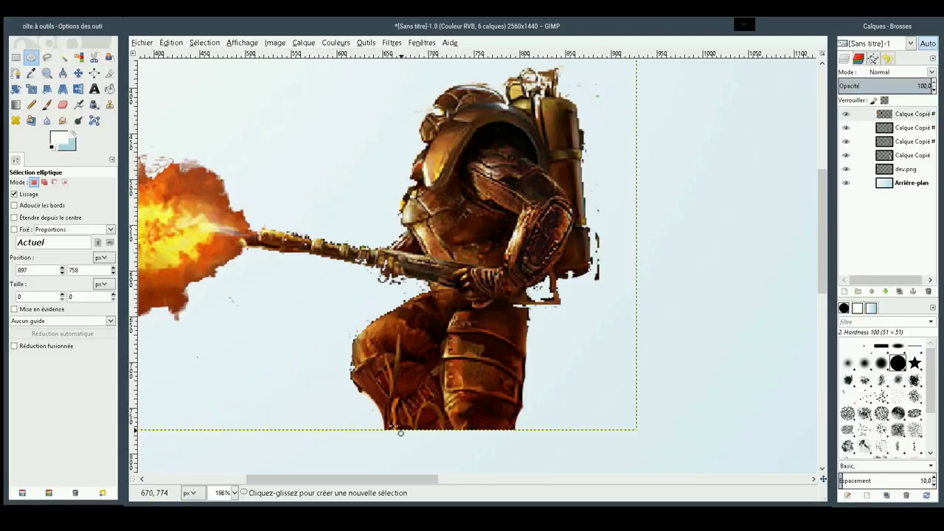
pyautogui.moveTo(334, 428); pyautogui.dragTo(366, 382)
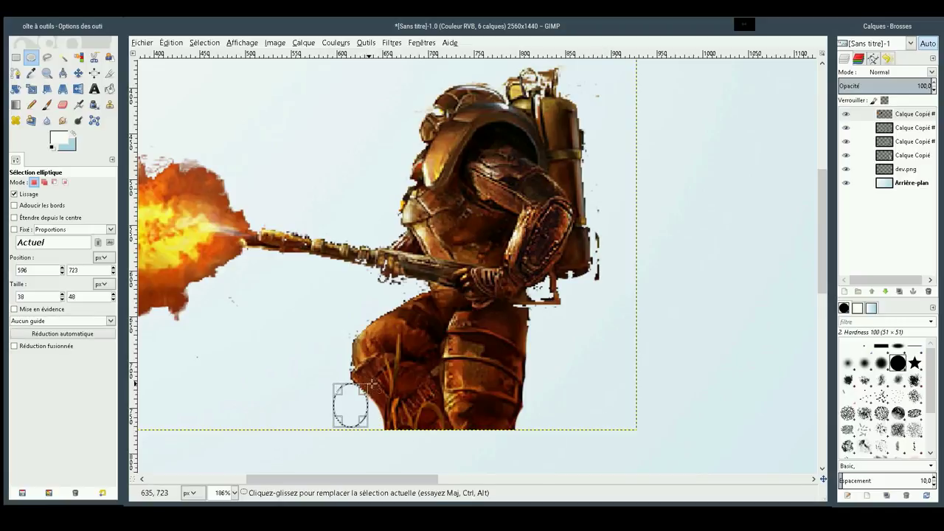
pyautogui.click(688, 411)
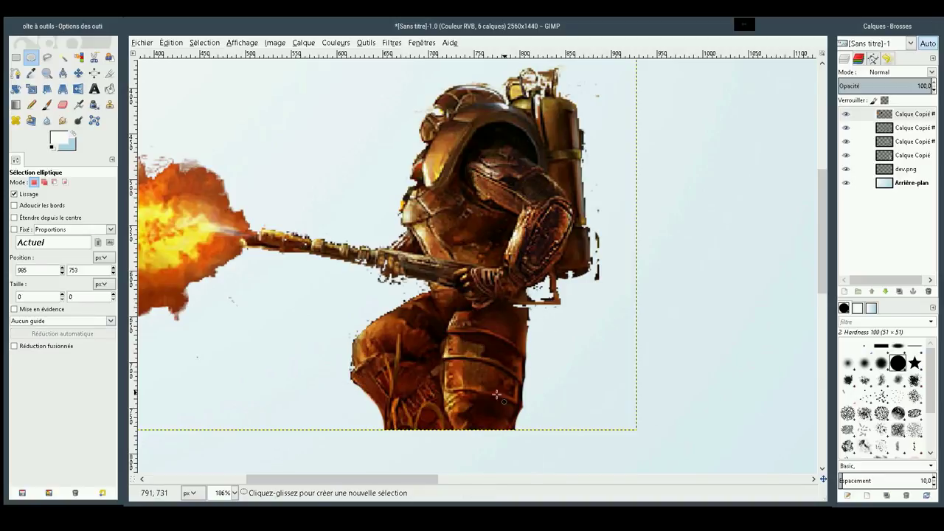
# Set up the Blur/Sharpen tool with brush size 17.38 and a higher blur rate
pyautogui.click(49, 121)
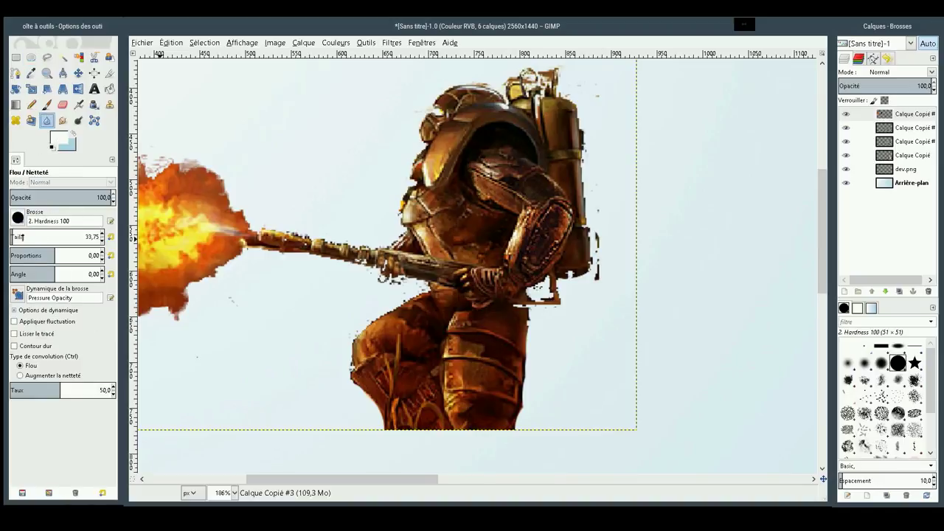
pyautogui.moveTo(20, 234); pyautogui.dragTo(81, 233)
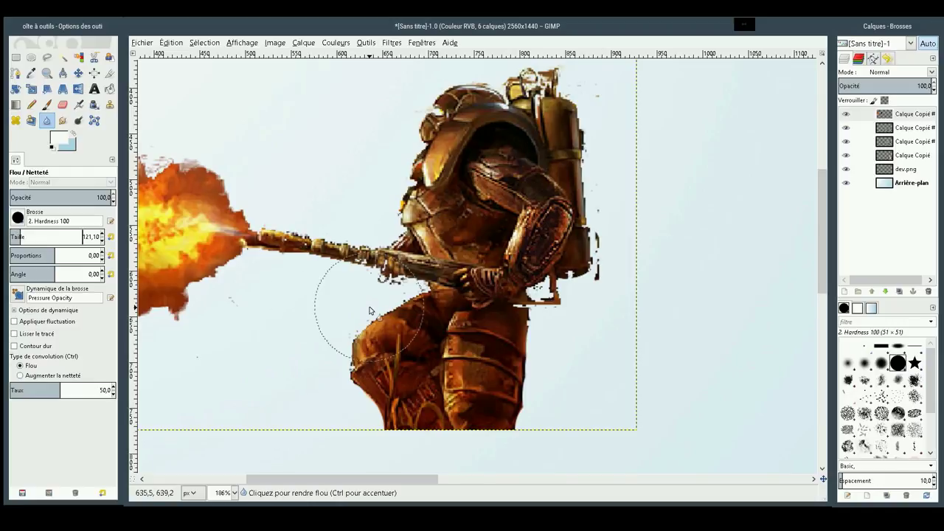
pyautogui.click(16, 237)
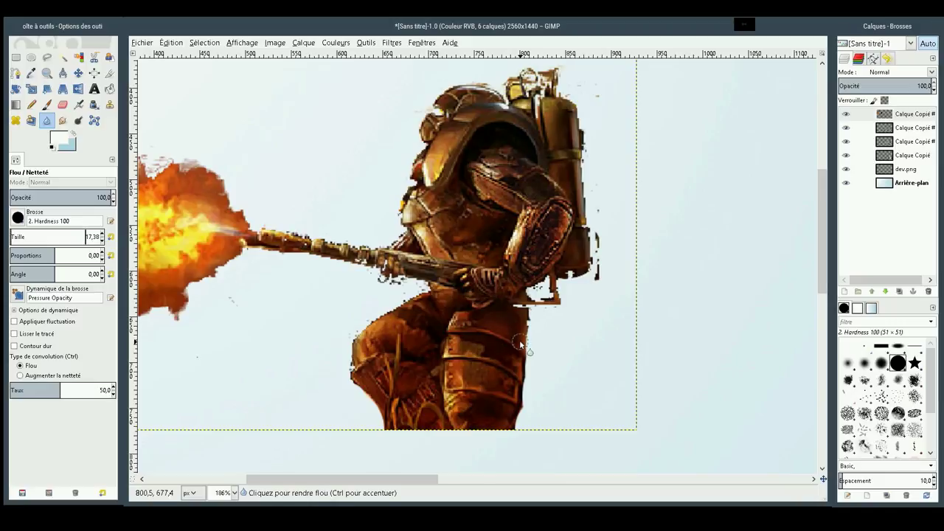
pyautogui.click(79, 390)
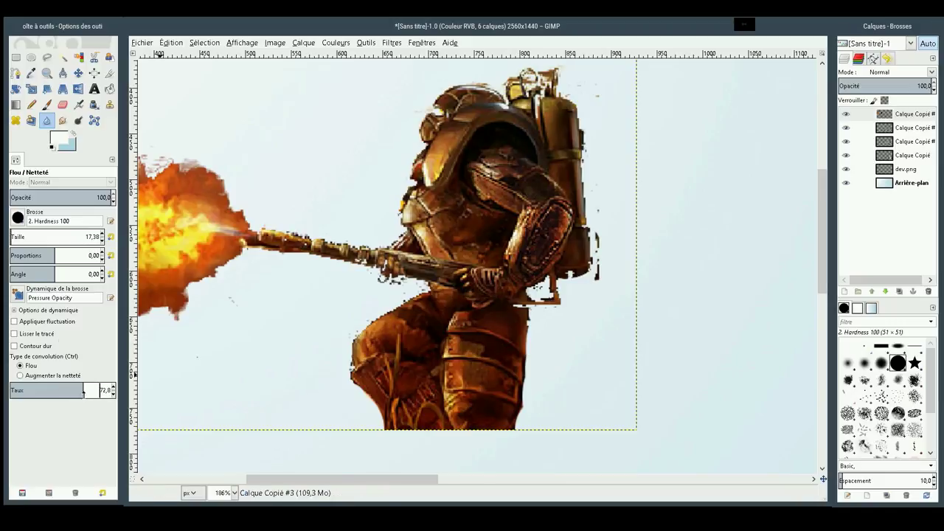
pyautogui.moveTo(83, 391); pyautogui.dragTo(90, 392)
# Blur along the warrior's right and lower-right backpack edges, redoing the first stroke
pyautogui.moveTo(533, 317); pyautogui.dragTo(520, 428)
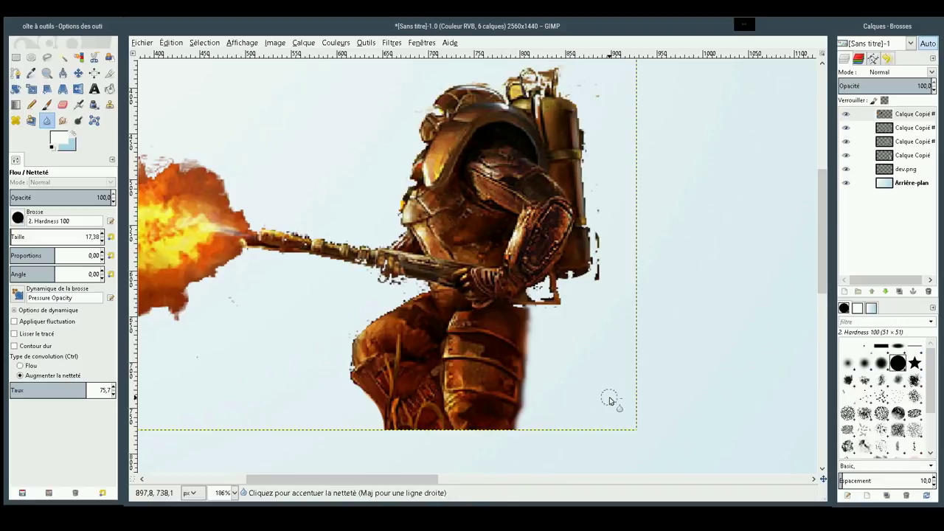
pyautogui.hotkey('ctrl', 'z')
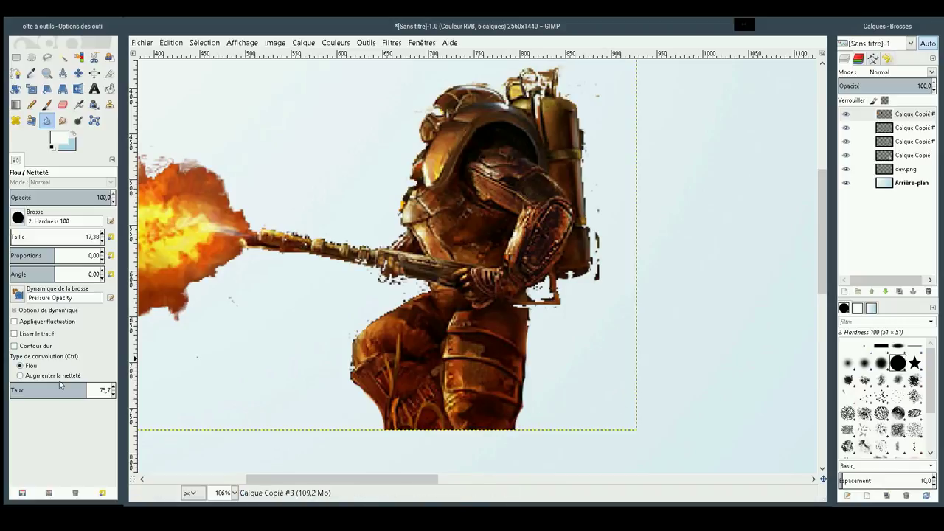
pyautogui.click(54, 387)
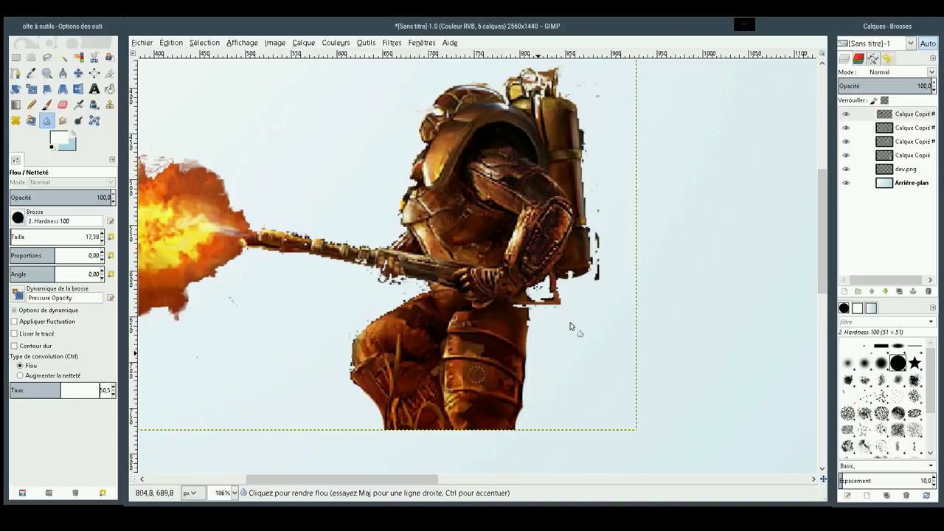
pyautogui.moveTo(533, 316)
pyautogui.mouseDown()
pyautogui.moveTo(512, 438)
pyautogui.moveTo(521, 431)
pyautogui.mouseUp()
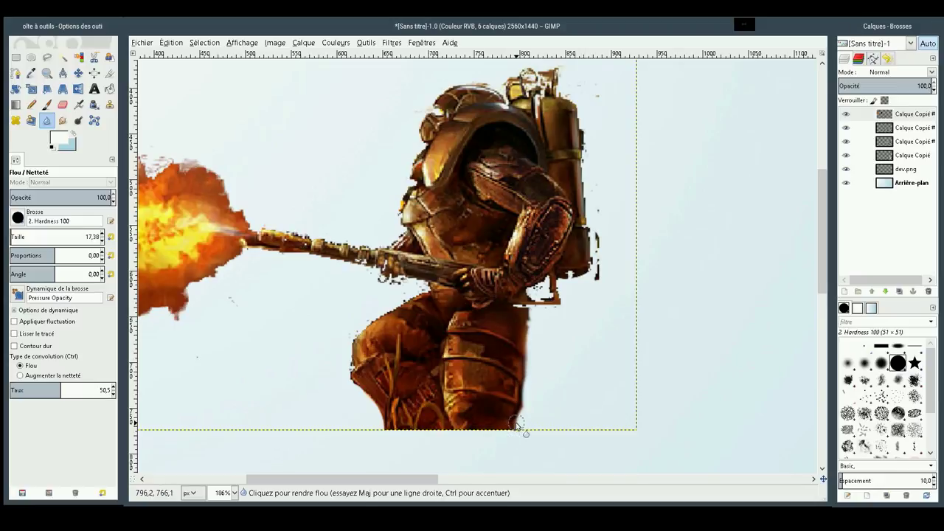
pyautogui.moveTo(532, 310)
pyautogui.mouseDown()
pyautogui.moveTo(589, 262)
pyautogui.moveTo(603, 204)
pyautogui.mouseUp()
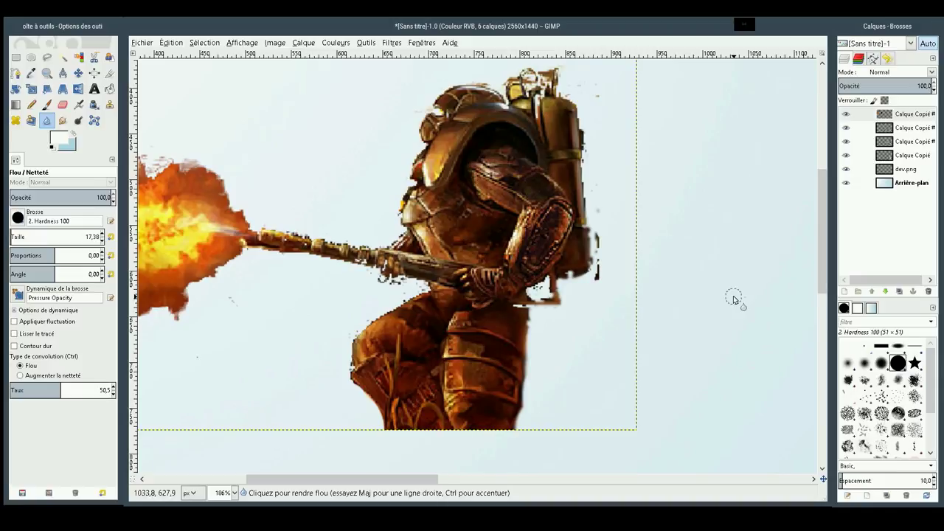
pyautogui.press('ctrl')
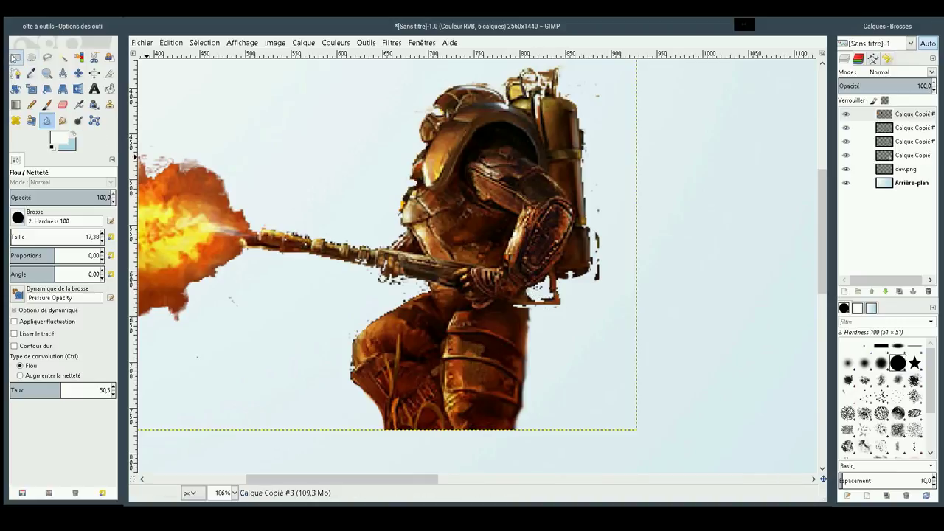
pyautogui.click(31, 58)
pyautogui.click(16, 58)
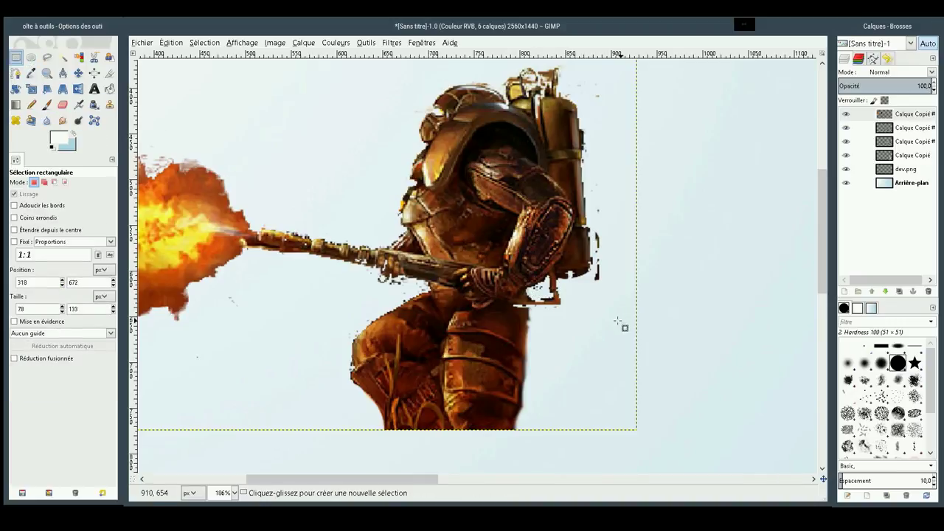
pyautogui.moveTo(581, 328); pyautogui.dragTo(544, 291)
pyautogui.press('Delete')
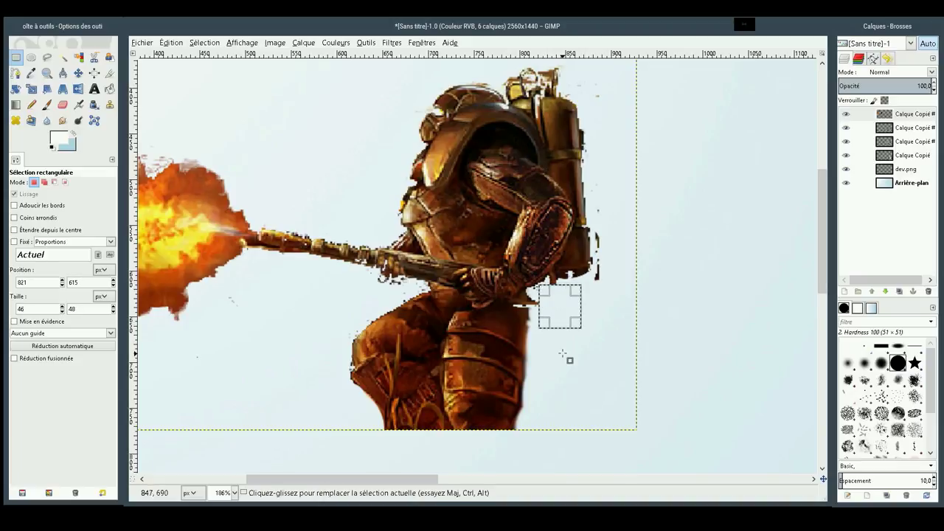
pyautogui.click(635, 380)
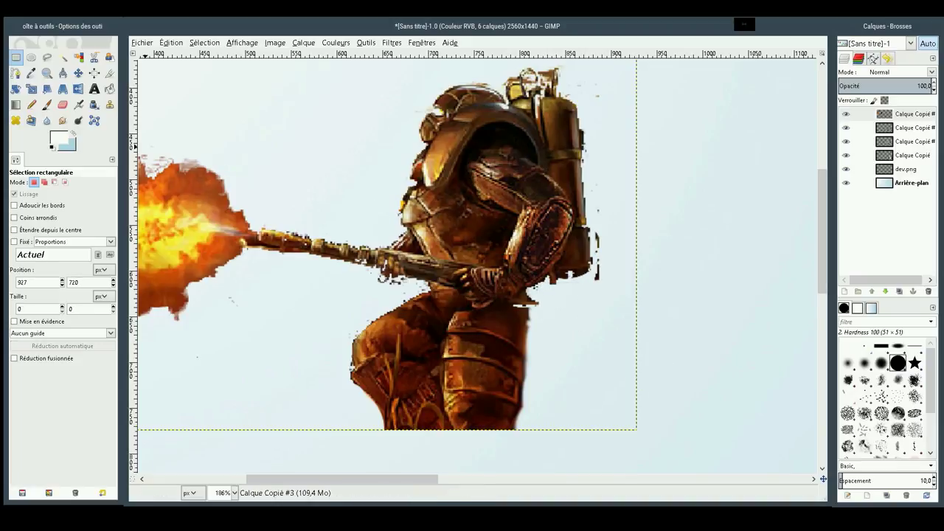
pyautogui.click(31, 56)
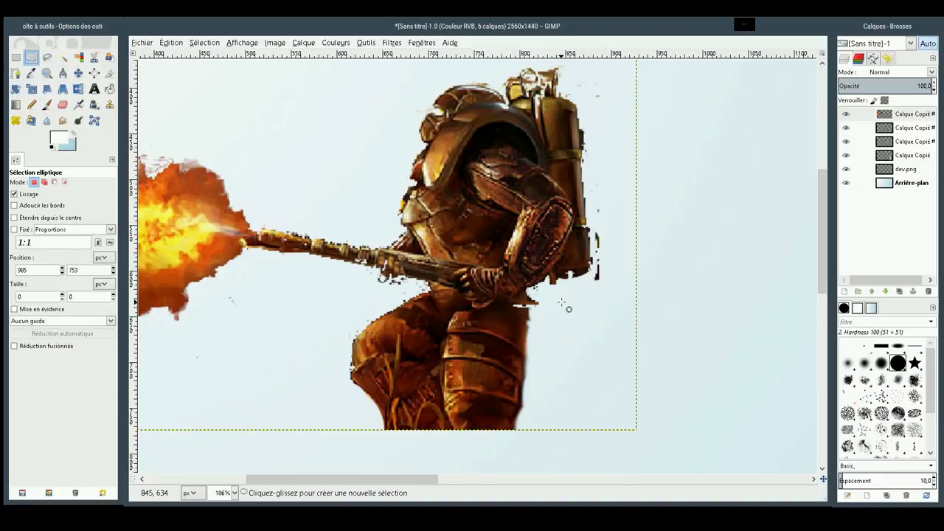
pyautogui.moveTo(565, 299); pyautogui.dragTo(544, 282)
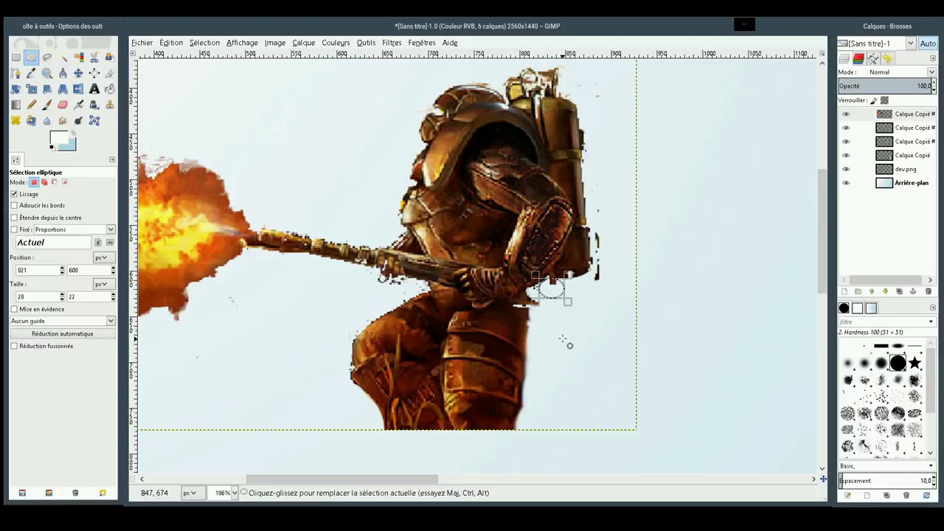
pyautogui.click(601, 309)
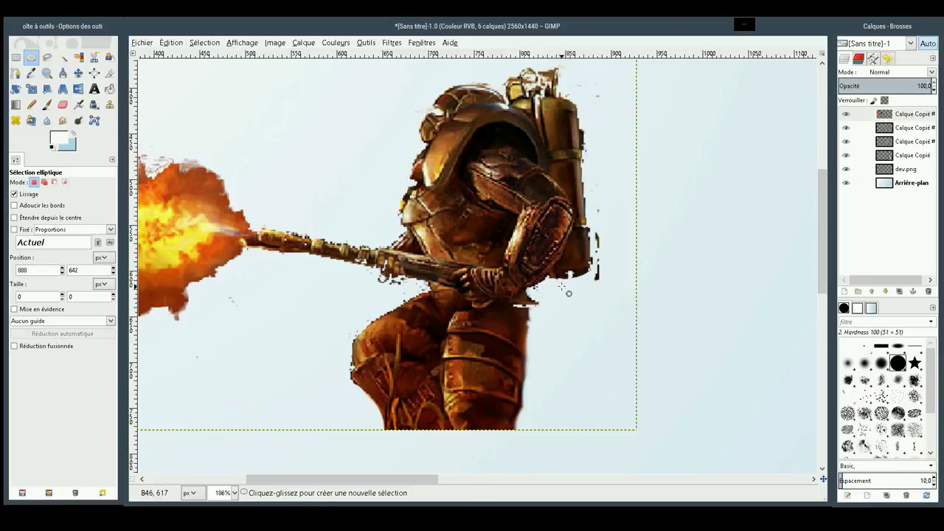
pyautogui.moveTo(549, 316)
pyautogui.mouseDown()
pyautogui.moveTo(525, 279)
pyautogui.moveTo(528, 290)
pyautogui.mouseUp()
pyautogui.click(727, 313)
pyautogui.moveTo(645, 190); pyautogui.dragTo(593, 341)
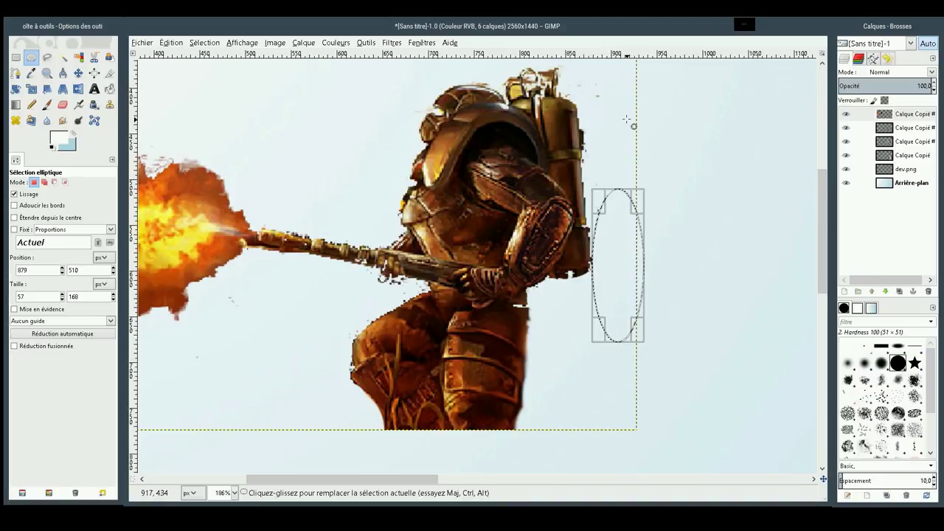
pyautogui.moveTo(633, 127)
pyautogui.mouseDown()
pyautogui.moveTo(581, 86)
pyautogui.moveTo(581, 62)
pyautogui.mouseUp()
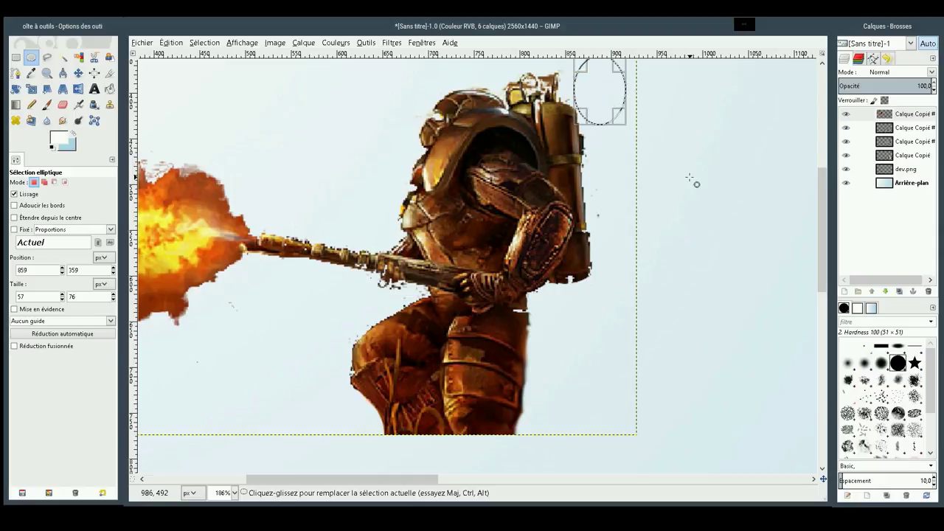
pyautogui.moveTo(636, 156); pyautogui.dragTo(588, 243)
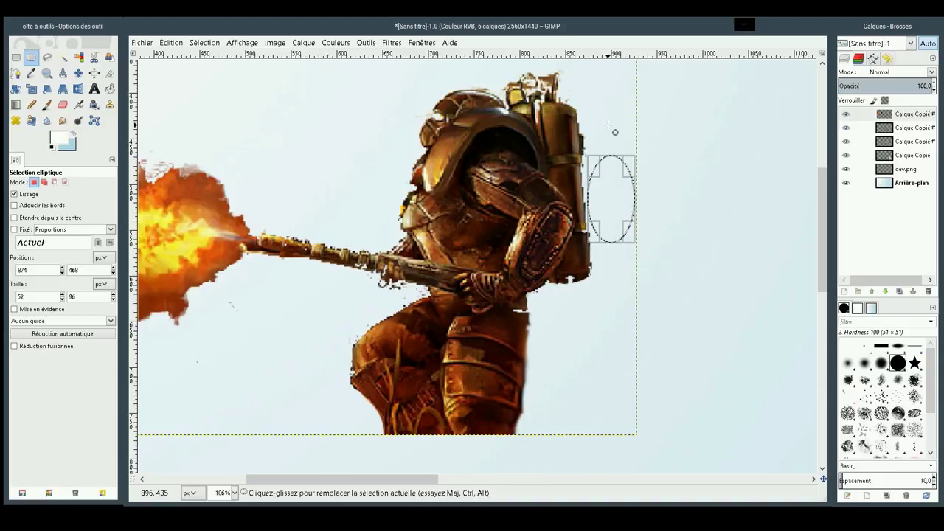
pyautogui.moveTo(608, 124); pyautogui.dragTo(588, 173)
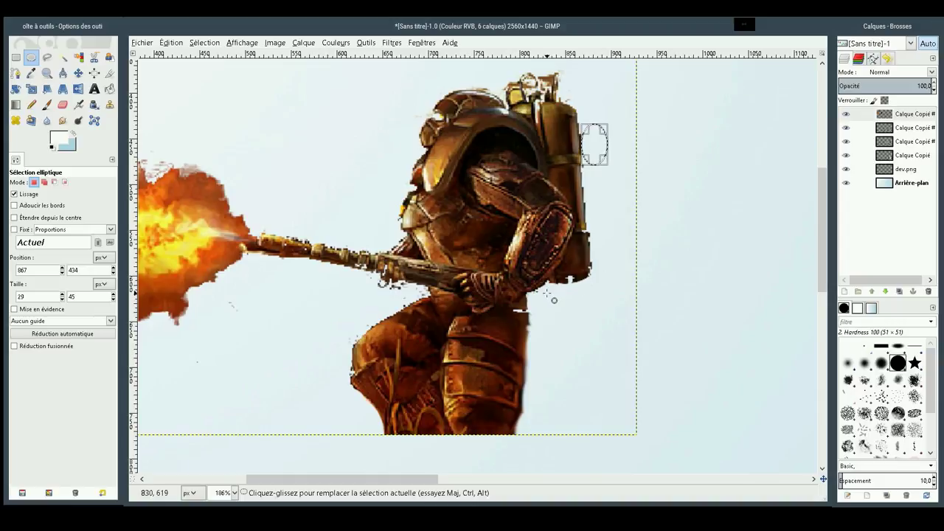
pyautogui.moveTo(618, 290); pyautogui.dragTo(543, 280)
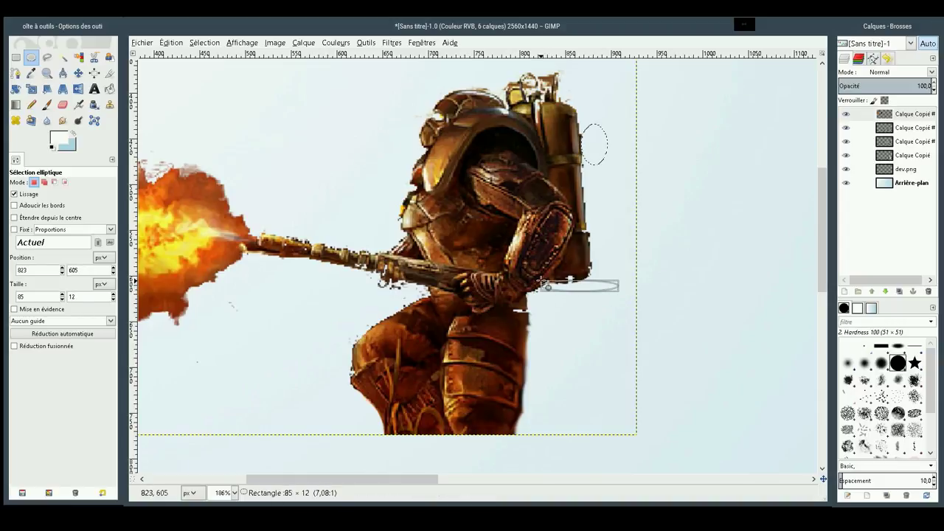
pyautogui.moveTo(543, 281); pyautogui.dragTo(549, 279)
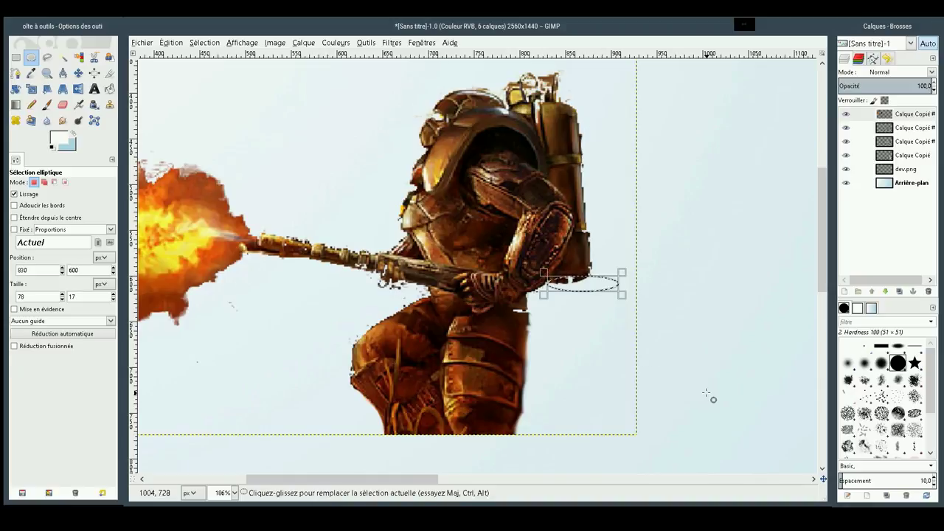
pyautogui.click(748, 370)
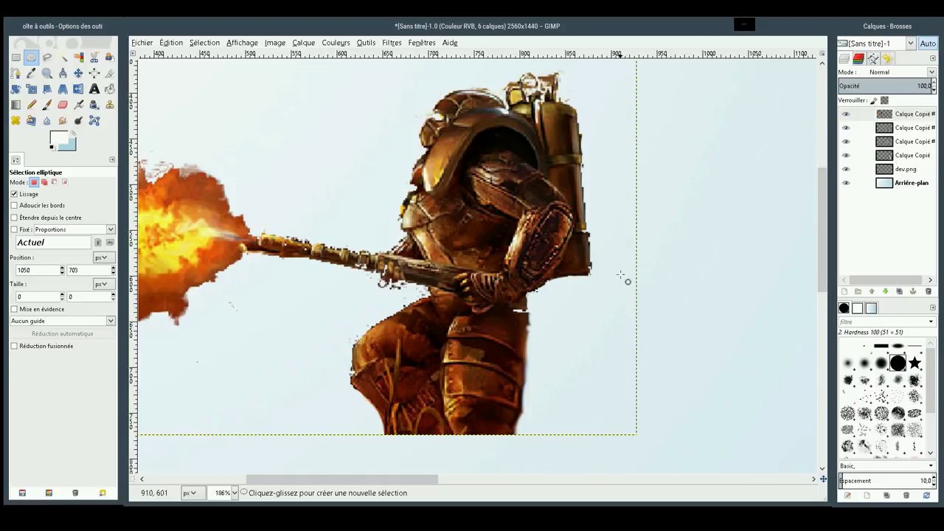
pyautogui.moveTo(622, 271); pyautogui.dragTo(602, 274)
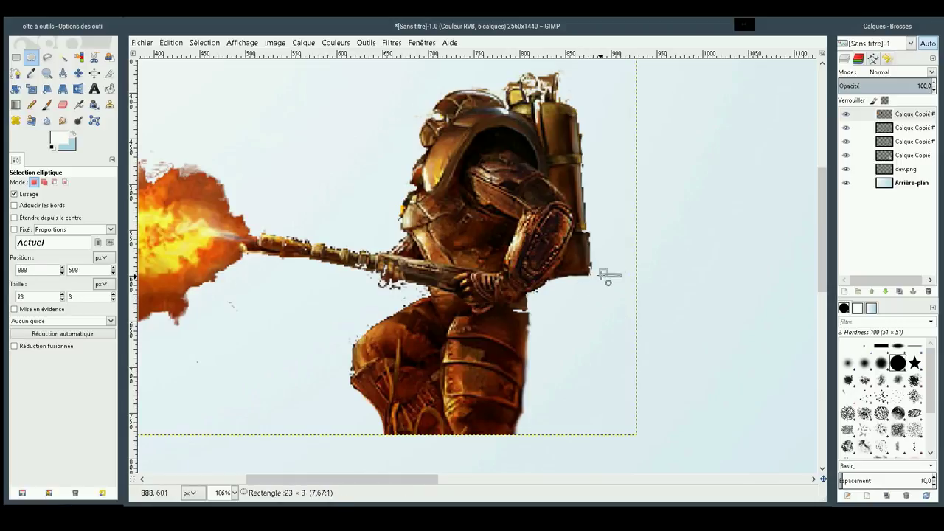
pyautogui.moveTo(603, 275)
pyautogui.mouseDown()
pyautogui.moveTo(600, 265)
pyautogui.moveTo(577, 266)
pyautogui.mouseUp()
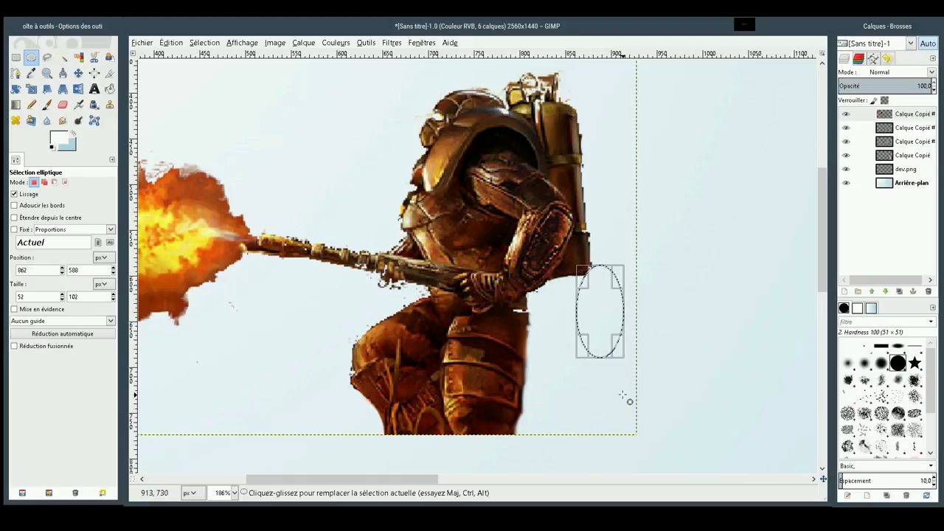
pyautogui.click(701, 363)
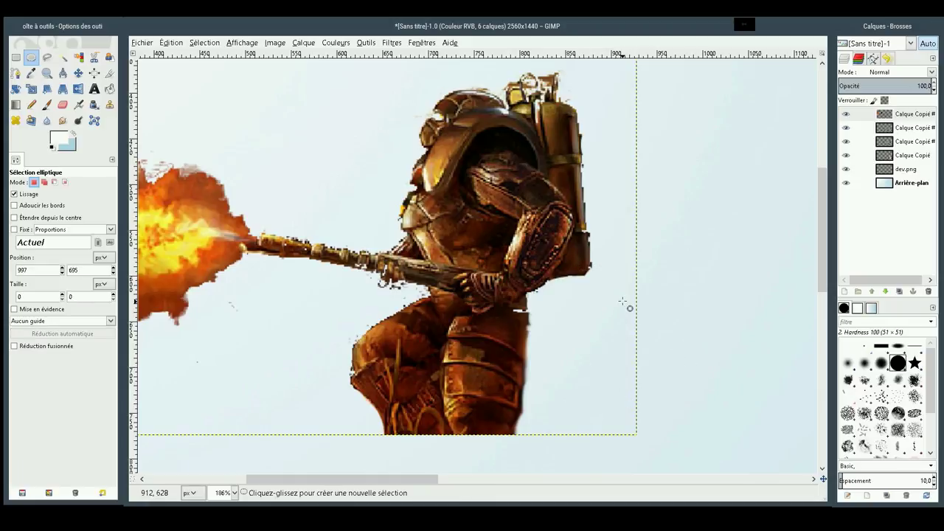
pyautogui.moveTo(612, 301); pyautogui.dragTo(575, 275)
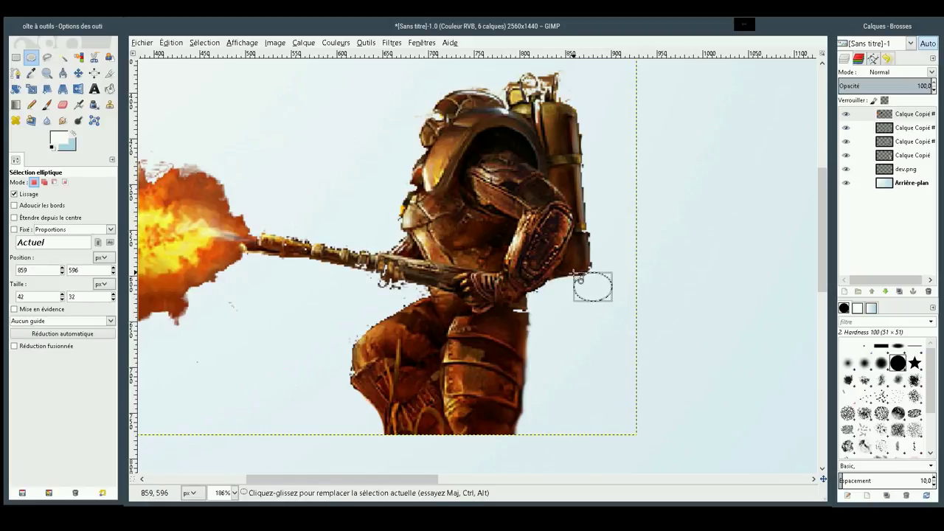
pyautogui.click(715, 416)
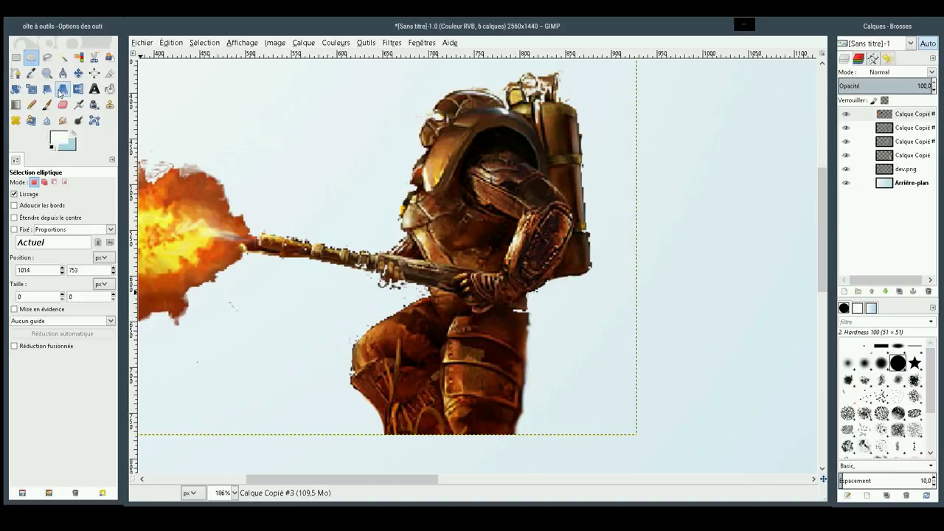
# Blur the top edge of the warrior's backpack with the Blur/Sharpen brush
pyautogui.click(48, 119)
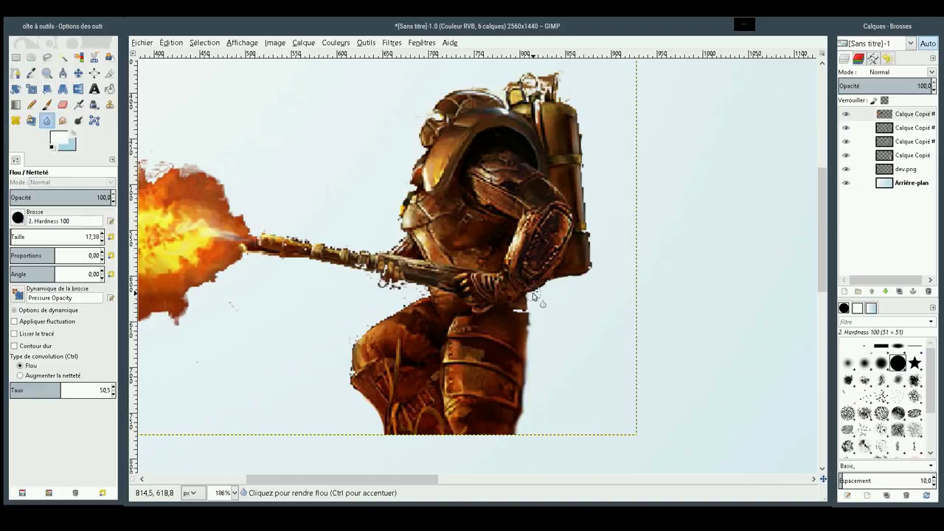
pyautogui.moveTo(533, 293)
pyautogui.mouseDown()
pyautogui.moveTo(586, 273)
pyautogui.moveTo(585, 146)
pyautogui.moveTo(552, 76)
pyautogui.moveTo(553, 95)
pyautogui.moveTo(496, 71)
pyautogui.mouseUp()
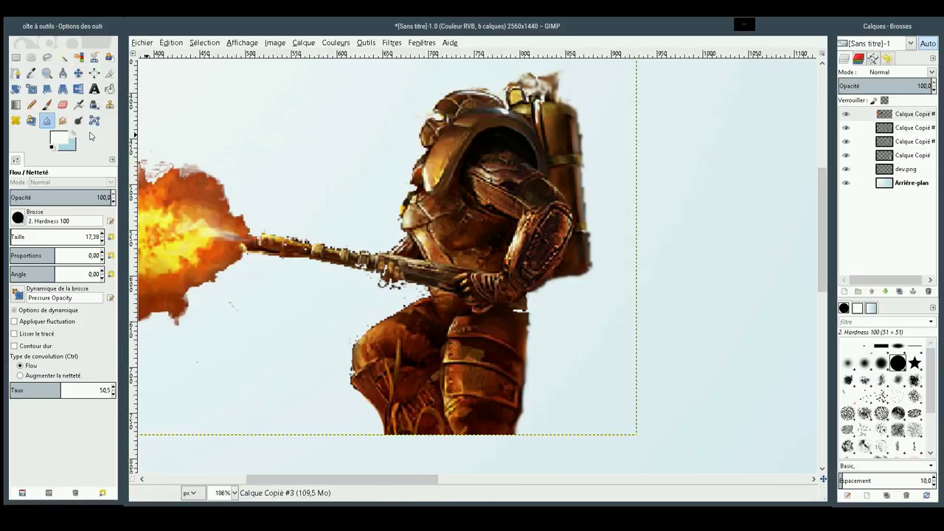
pyautogui.click(31, 57)
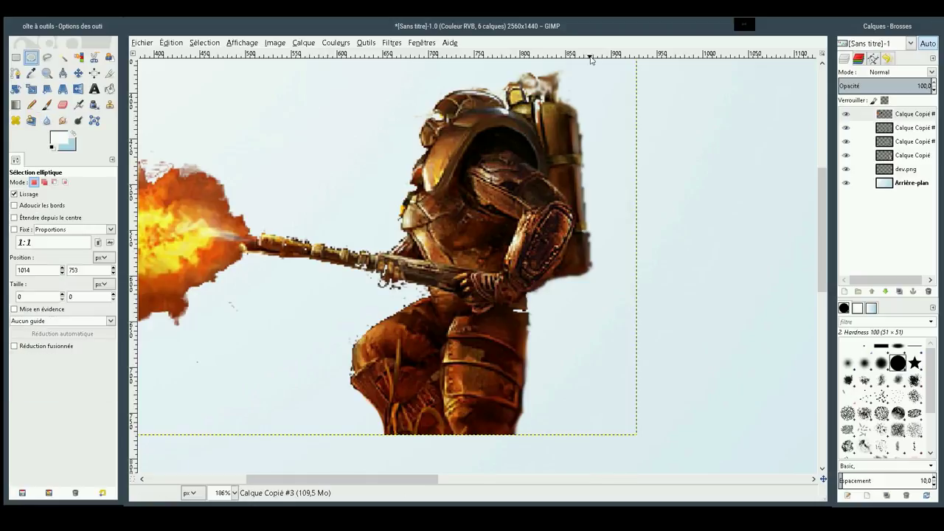
pyautogui.moveTo(594, 63); pyautogui.dragTo(522, 94)
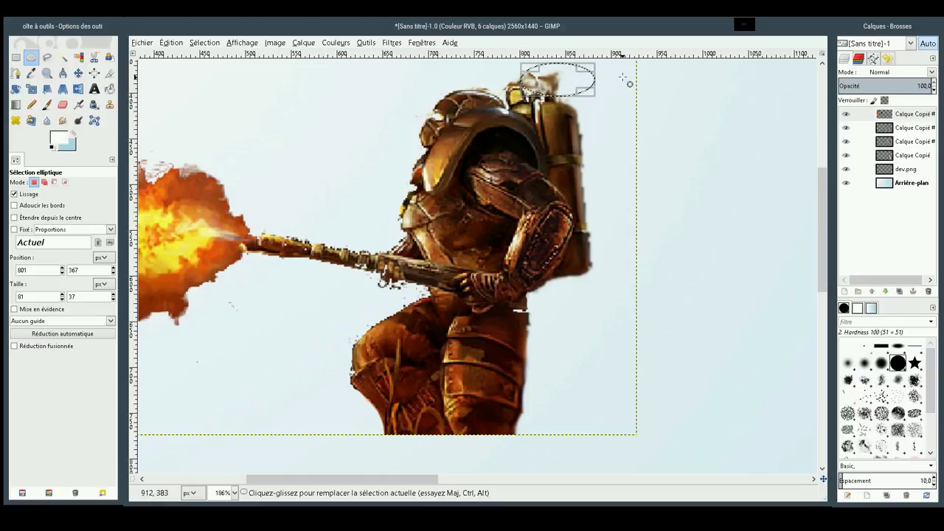
pyautogui.moveTo(558, 93); pyautogui.dragTo(559, 85)
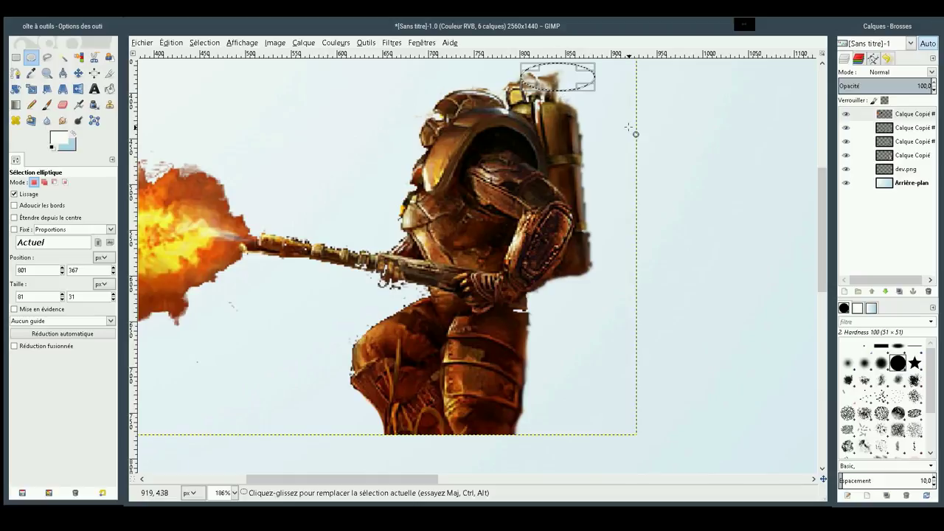
pyautogui.click(693, 114)
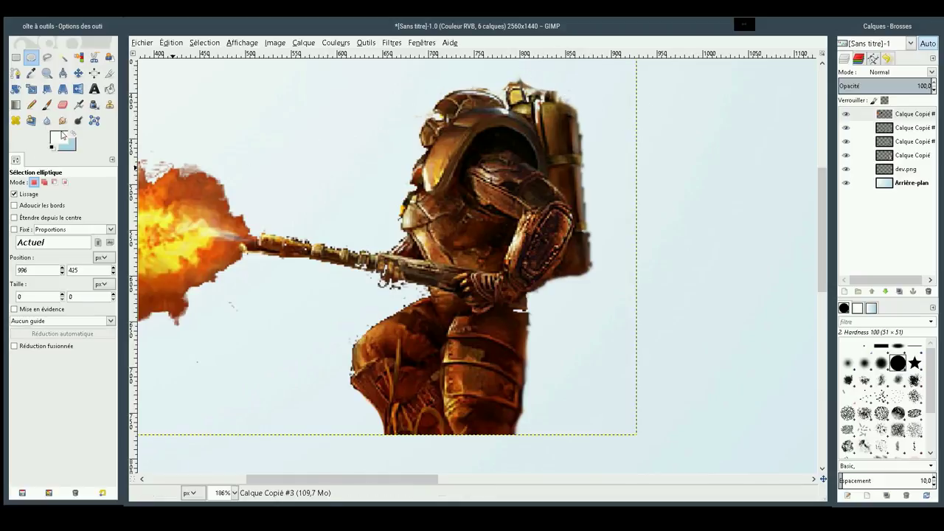
pyautogui.click(46, 73)
# Zoom in and erase the blurry helmet-top fringe and the dark pixel row at the armour edge
pyautogui.moveTo(650, 150); pyautogui.dragTo(427, 69)
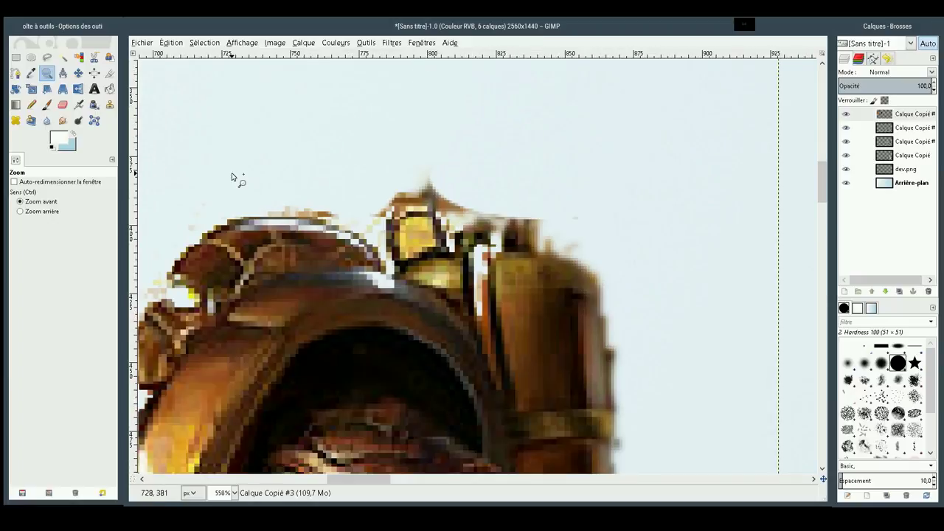
pyautogui.click(62, 104)
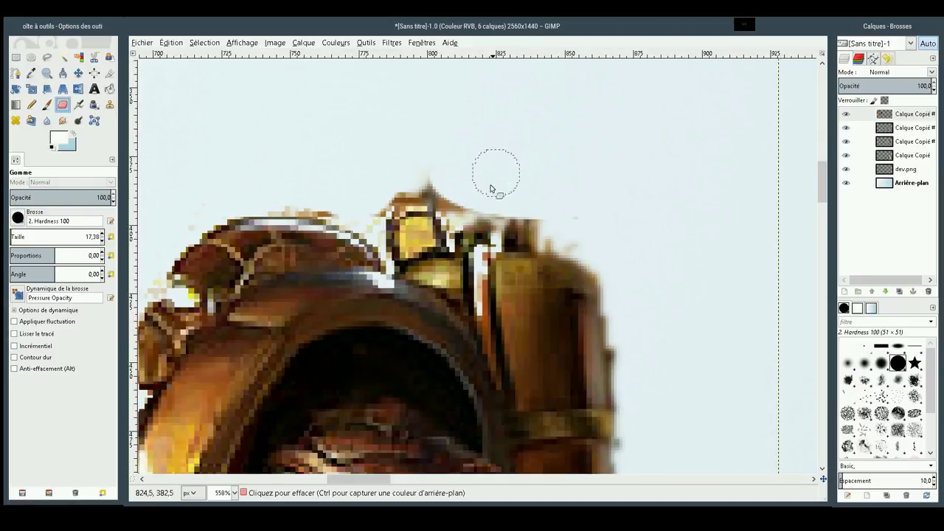
pyautogui.moveTo(476, 194)
pyautogui.mouseDown()
pyautogui.moveTo(464, 201)
pyautogui.moveTo(428, 160)
pyautogui.mouseUp()
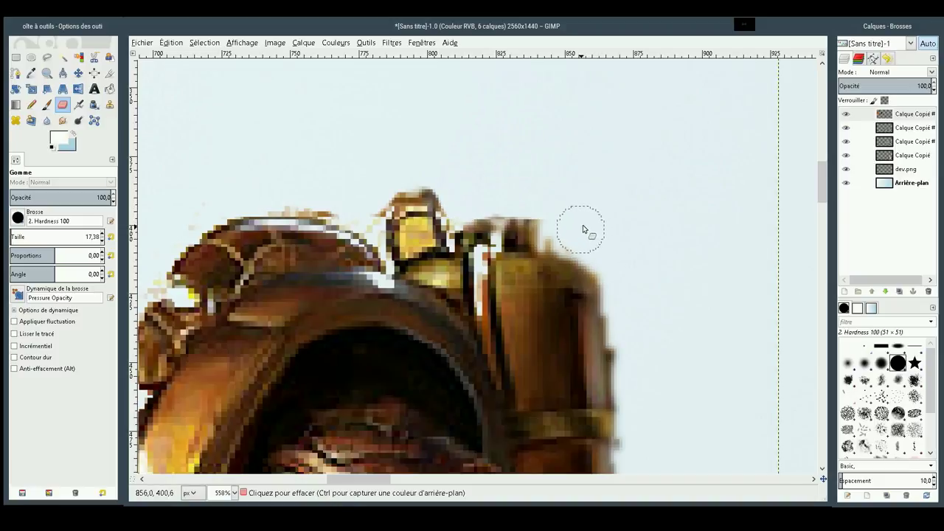
pyautogui.scroll(1, 824, 182)
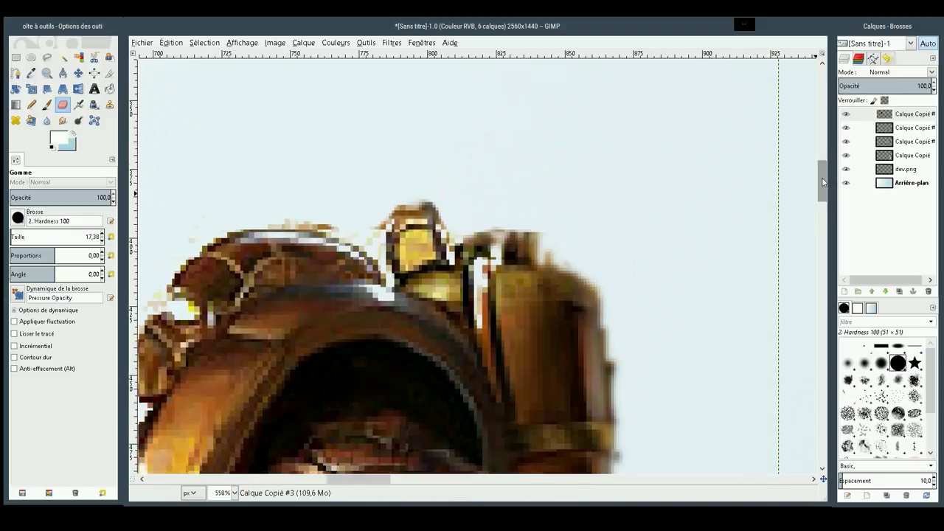
pyautogui.moveTo(823, 181); pyautogui.dragTo(821, 247)
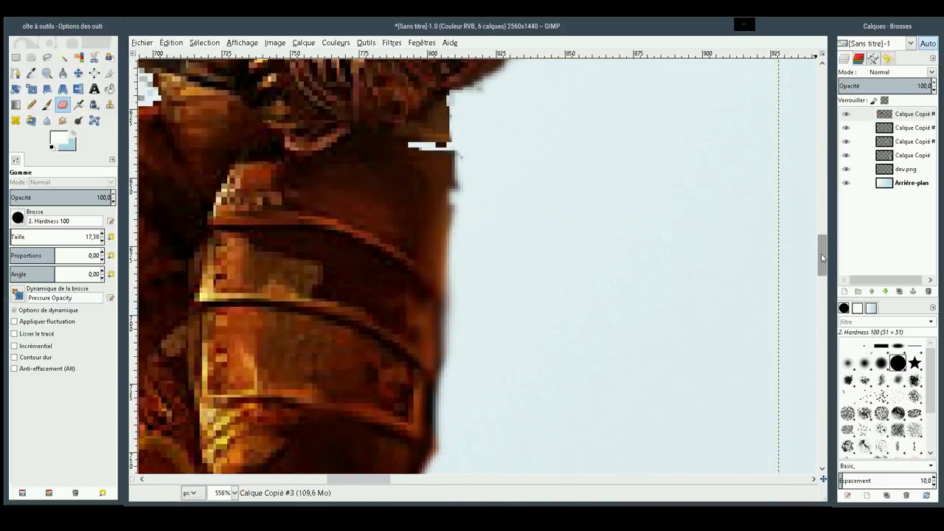
pyautogui.moveTo(821, 248); pyautogui.dragTo(821, 249)
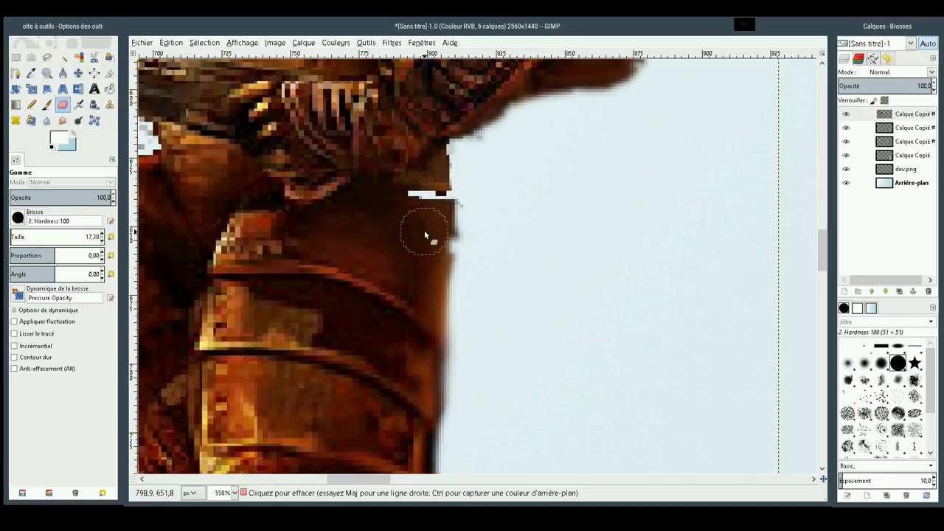
pyautogui.click(432, 206)
pyautogui.click(63, 120)
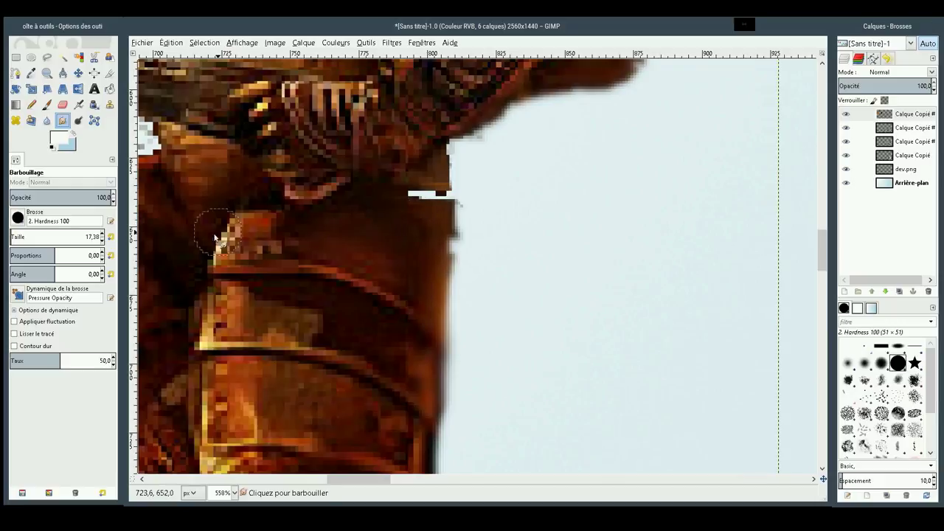
# Smudge the white and light patches into the armour edge with a smaller brush
pyautogui.click(102, 241)
pyautogui.write('7,38')
pyautogui.moveTo(410, 200)
pyautogui.mouseDown()
pyautogui.moveTo(418, 177)
pyautogui.moveTo(431, 214)
pyautogui.moveTo(424, 181)
pyautogui.moveTo(436, 193)
pyautogui.mouseUp()
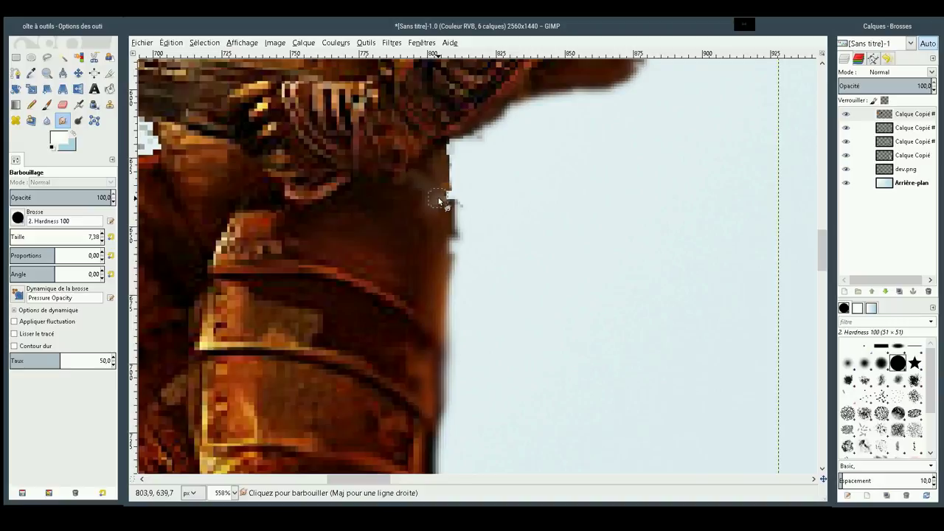
pyautogui.moveTo(439, 200); pyautogui.dragTo(414, 198)
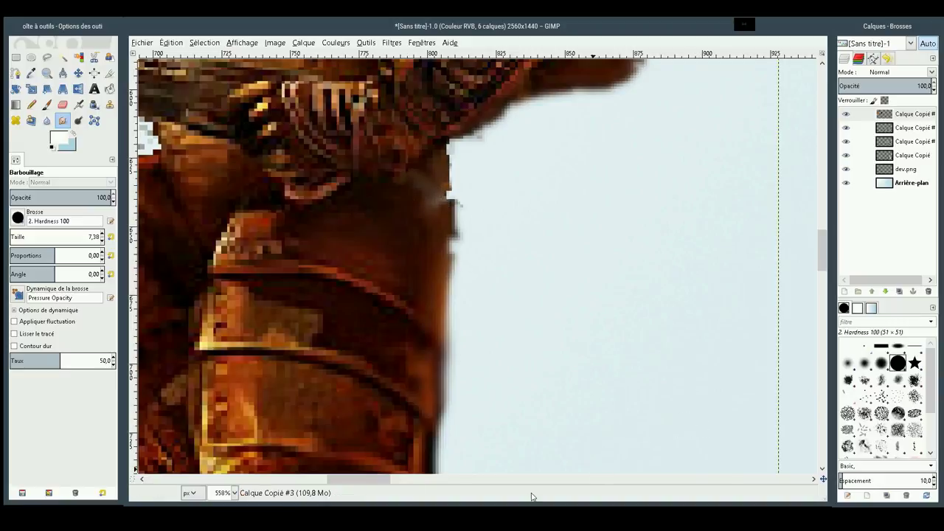
pyautogui.moveTo(346, 479); pyautogui.dragTo(319, 478)
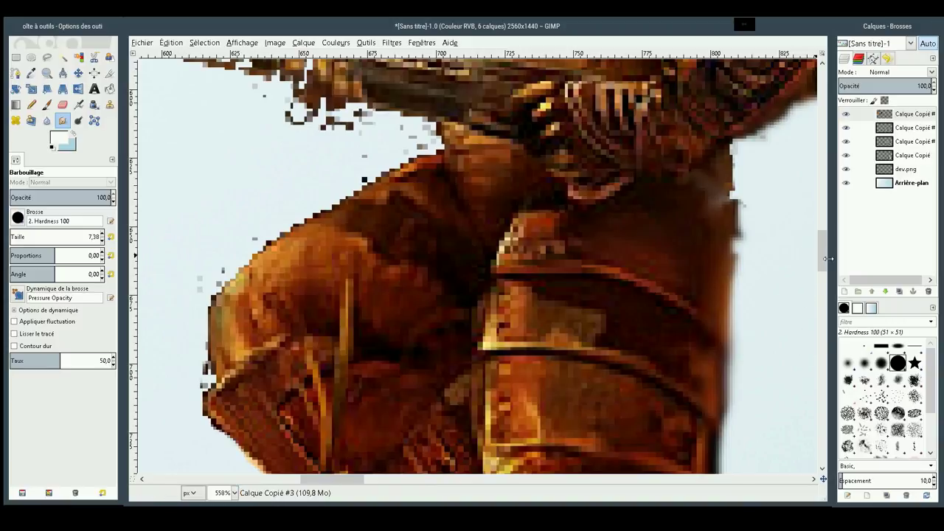
pyautogui.moveTo(820, 249); pyautogui.dragTo(835, 239)
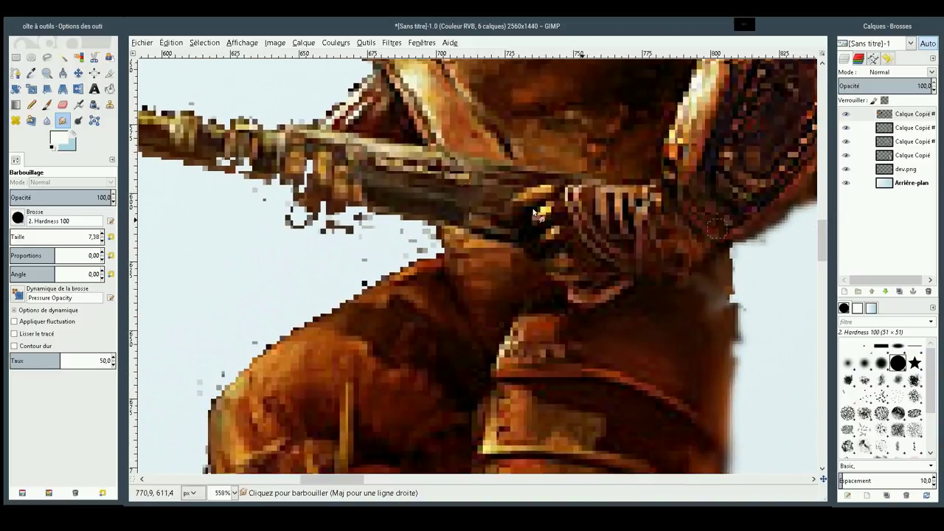
# Erase stray pixels along the coat and shoulder outline at size 7.38
pyautogui.click(62, 104)
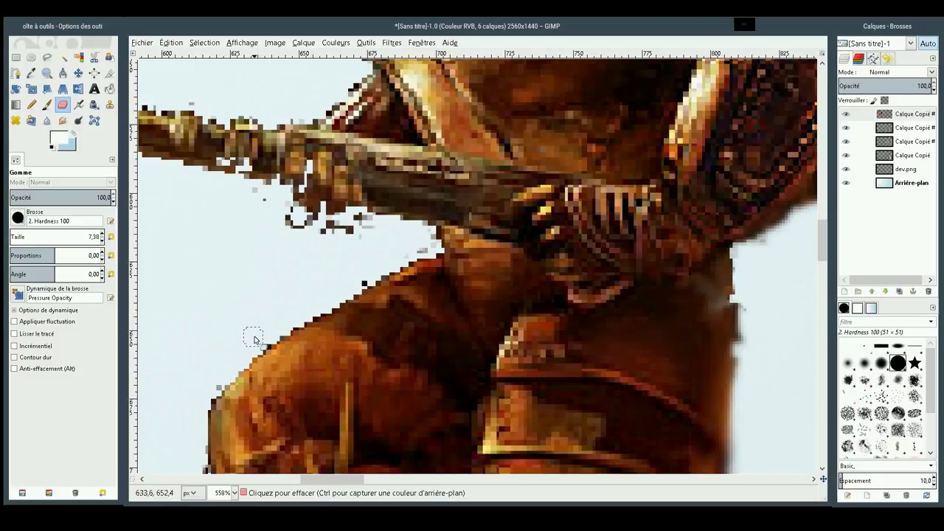
pyautogui.moveTo(196, 382); pyautogui.dragTo(256, 337)
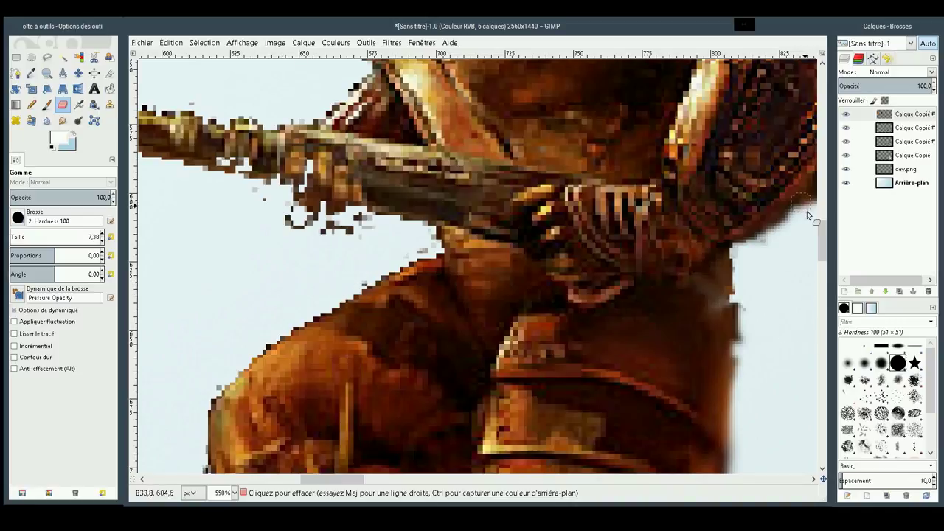
pyautogui.moveTo(820, 234)
pyautogui.mouseDown()
pyautogui.moveTo(817, 274)
pyautogui.moveTo(818, 217)
pyautogui.mouseUp()
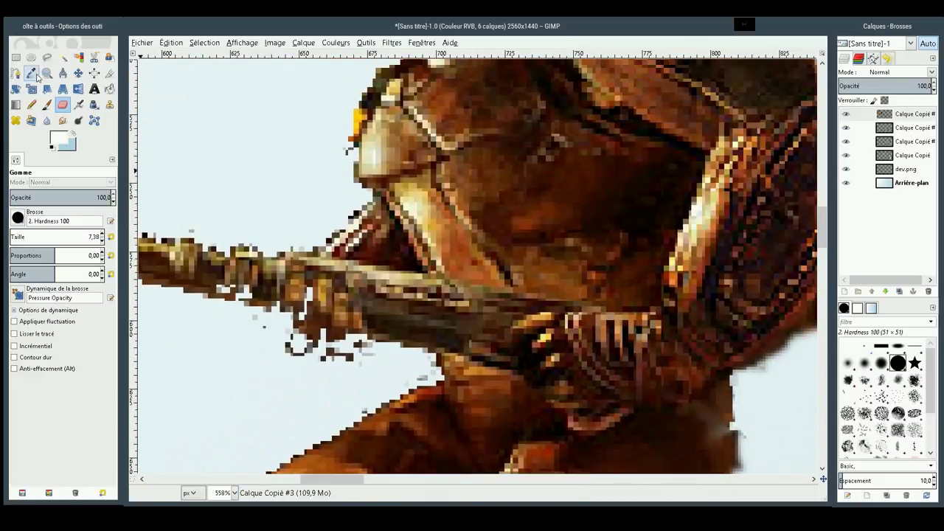
# Zoom out and autocrop the warrior layer, Calque Copié #3, to its content
pyautogui.click(47, 73)
pyautogui.keyDown('ctrl'); pyautogui.click(354, 226); pyautogui.keyUp('ctrl')
pyautogui.keyDown('ctrl'); pyautogui.click(354, 226); pyautogui.keyUp('ctrl')
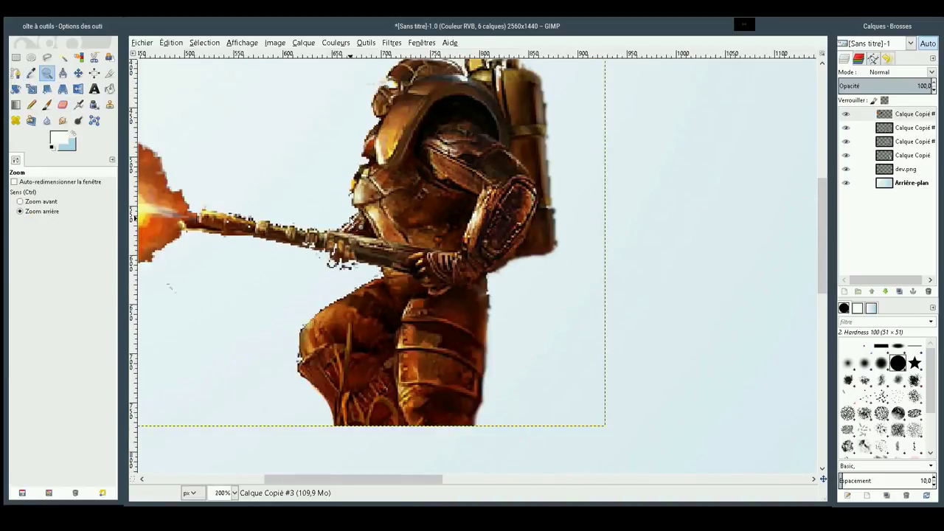
pyautogui.click(352, 223)
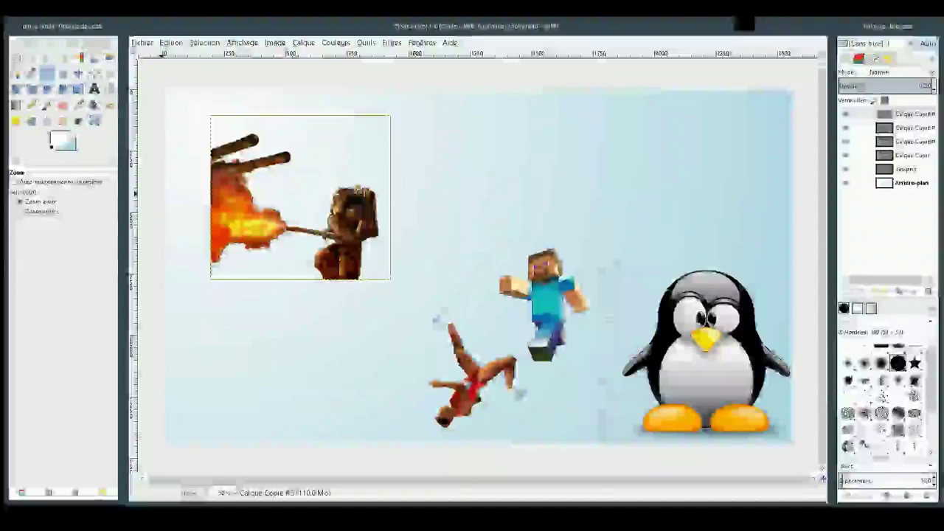
pyautogui.click(275, 42)
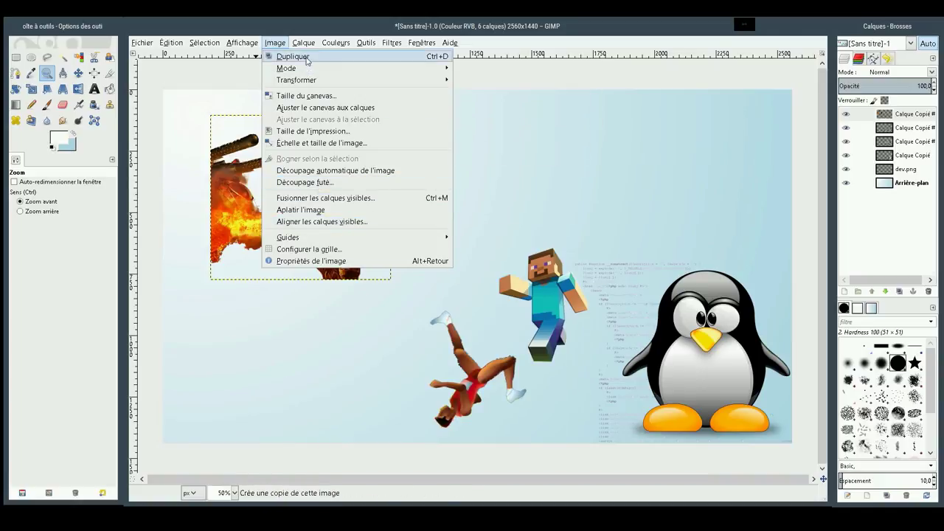
pyautogui.click(307, 46)
pyautogui.click(361, 249)
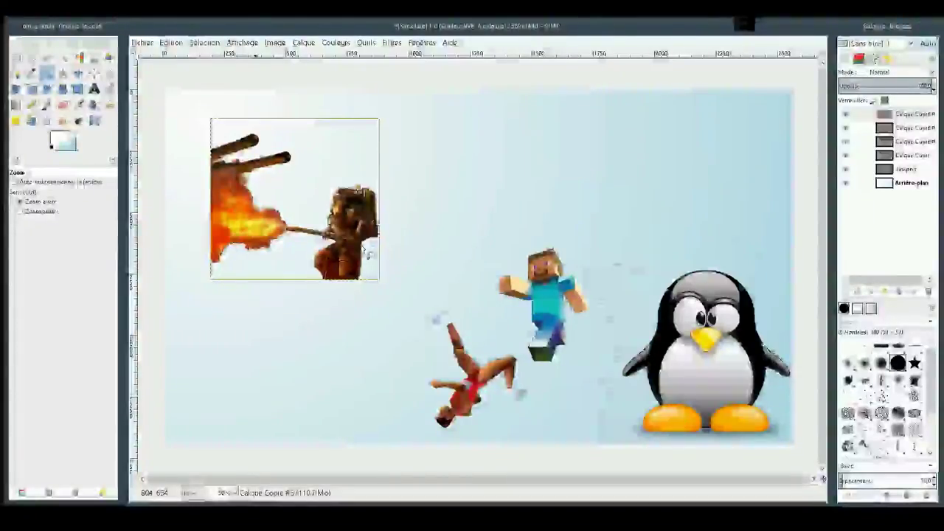
# Move the flamethrower warrior layer down to the bottom left beside the runner
pyautogui.click(78, 73)
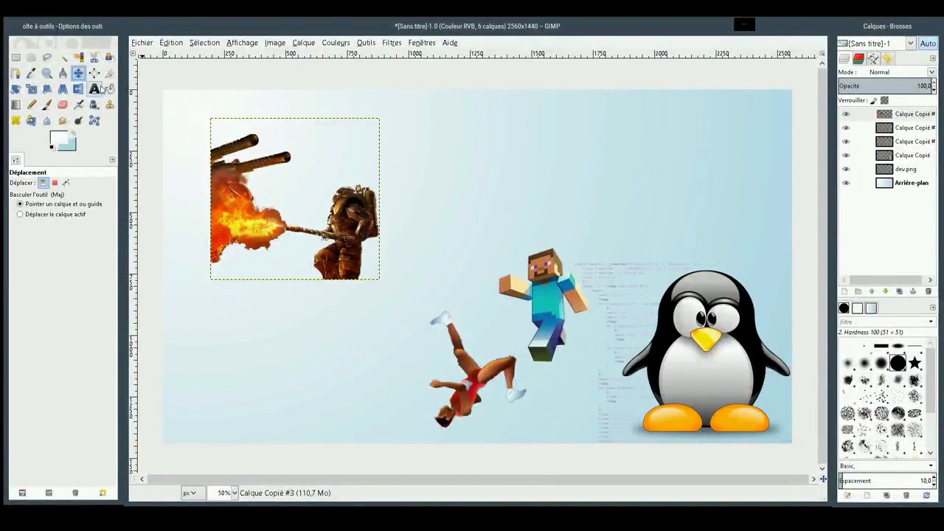
pyautogui.moveTo(288, 198); pyautogui.dragTo(296, 256)
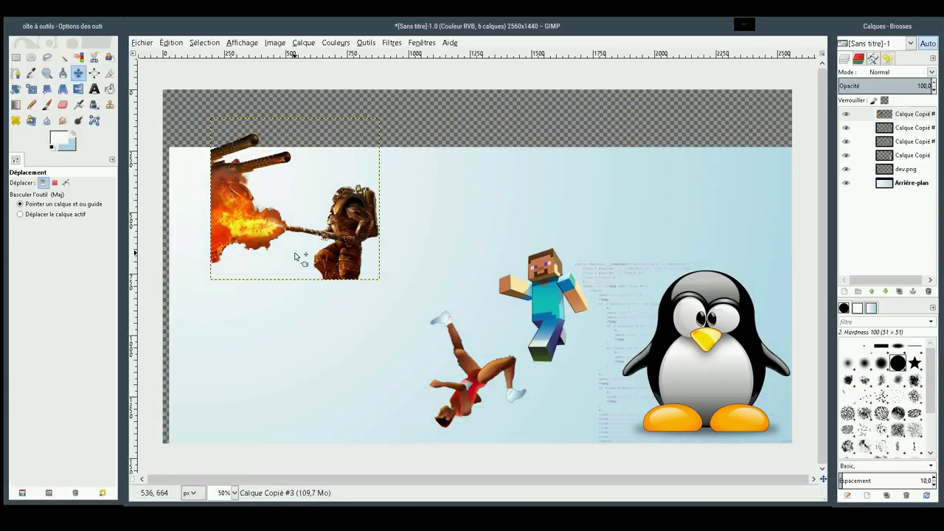
pyautogui.hotkey('ctrl', 'z')
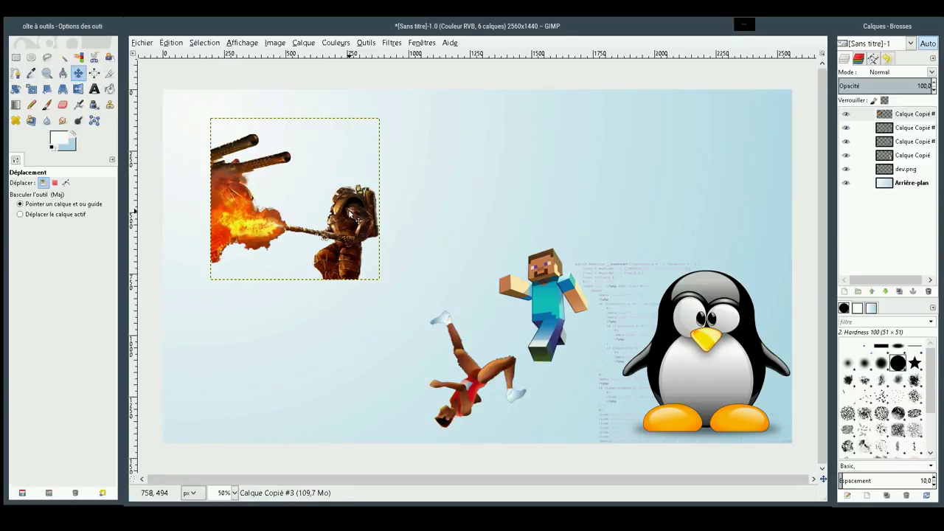
pyautogui.moveTo(351, 220); pyautogui.dragTo(391, 387)
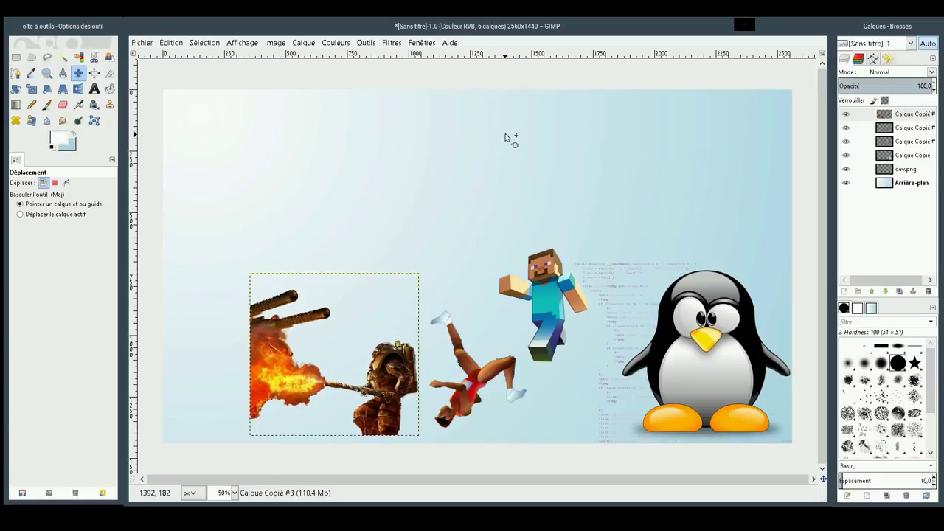
# Erase stray pixels along the warrior's top edge with an eraser of size about 72
pyautogui.click(63, 108)
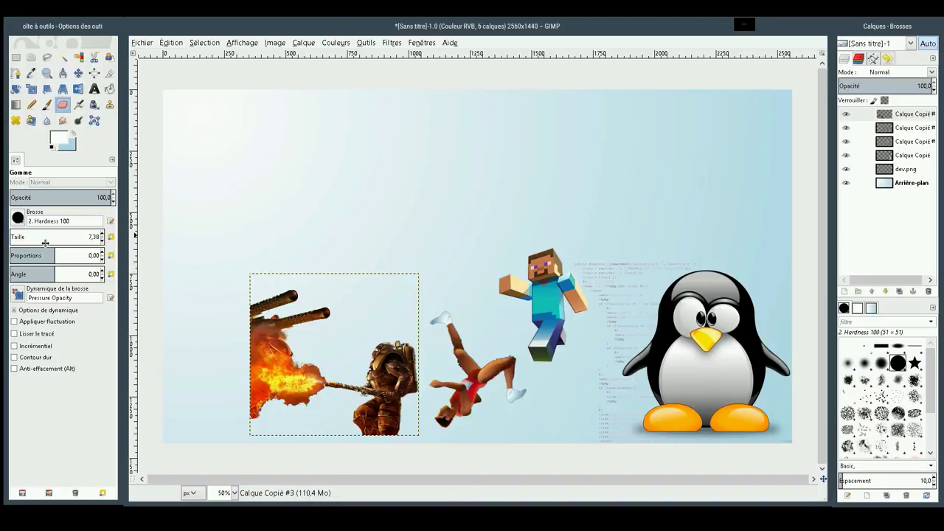
pyautogui.moveTo(14, 236); pyautogui.dragTo(18, 236)
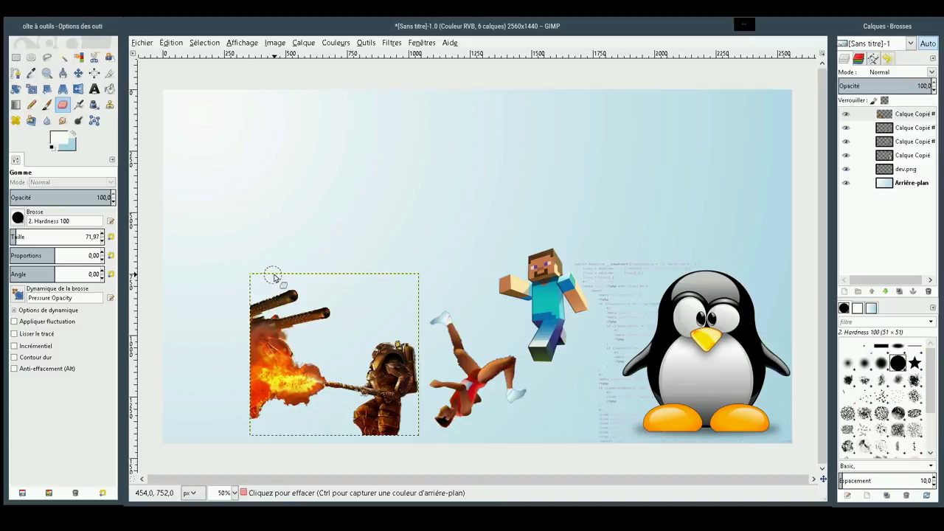
pyautogui.moveTo(293, 279); pyautogui.dragTo(435, 275)
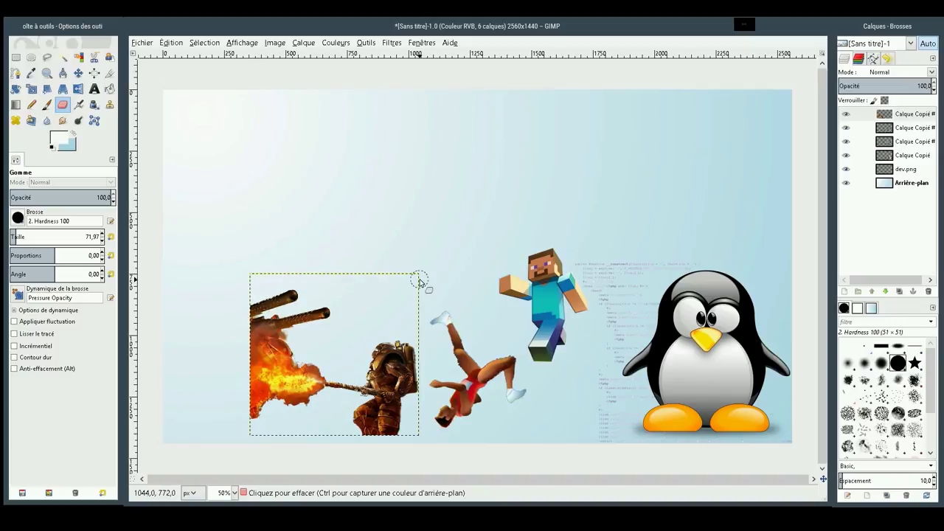
# Autocrop the warrior layer with Calque > Découpage automatique du calque
pyautogui.click(304, 42)
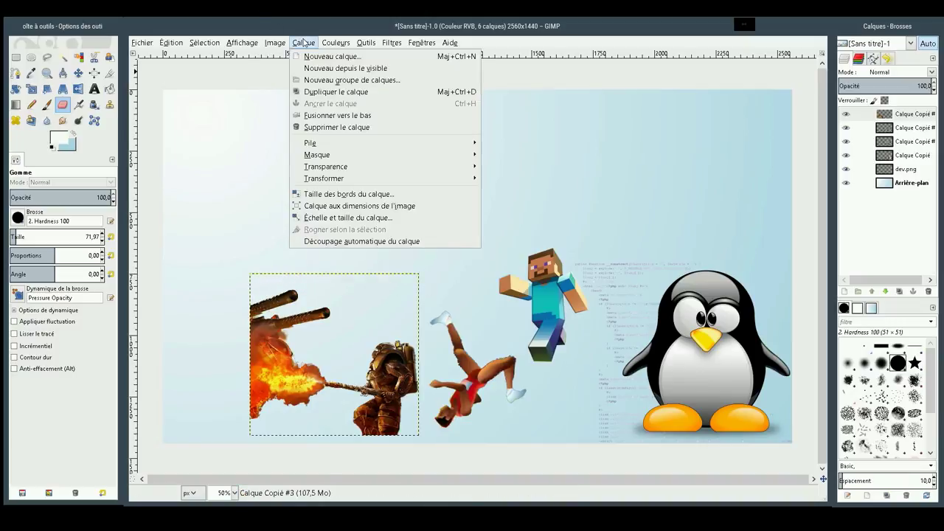
pyautogui.click(336, 245)
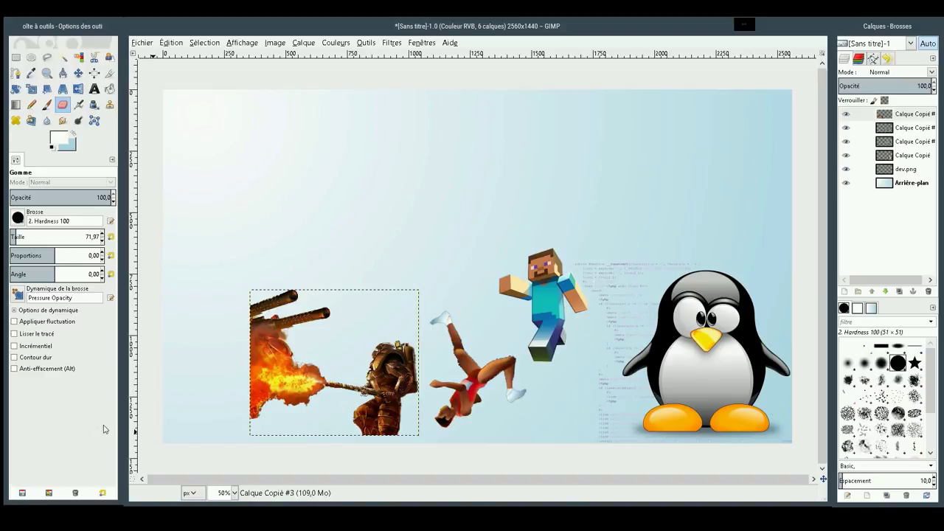
# Select the Tux penguin layer and merge it down into the dev.png code layer
pyautogui.click(901, 128)
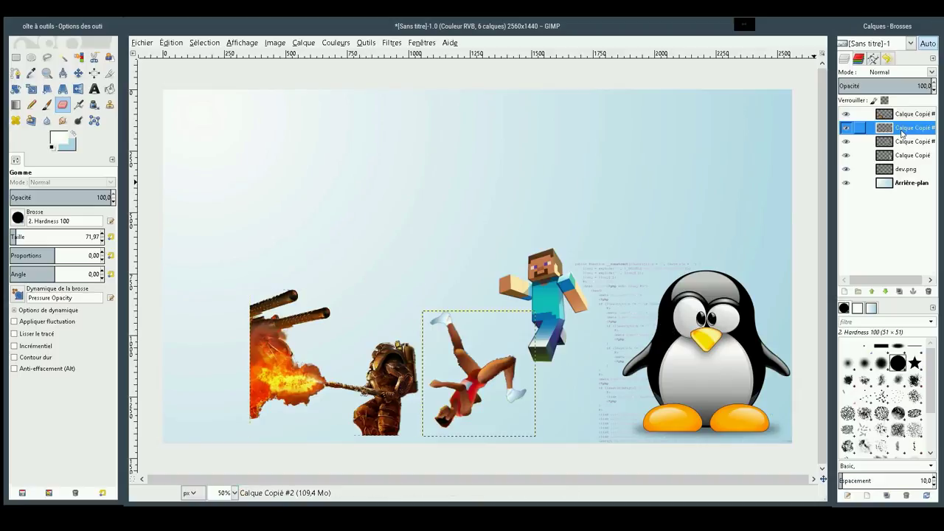
pyautogui.click(902, 142)
pyautogui.click(902, 155)
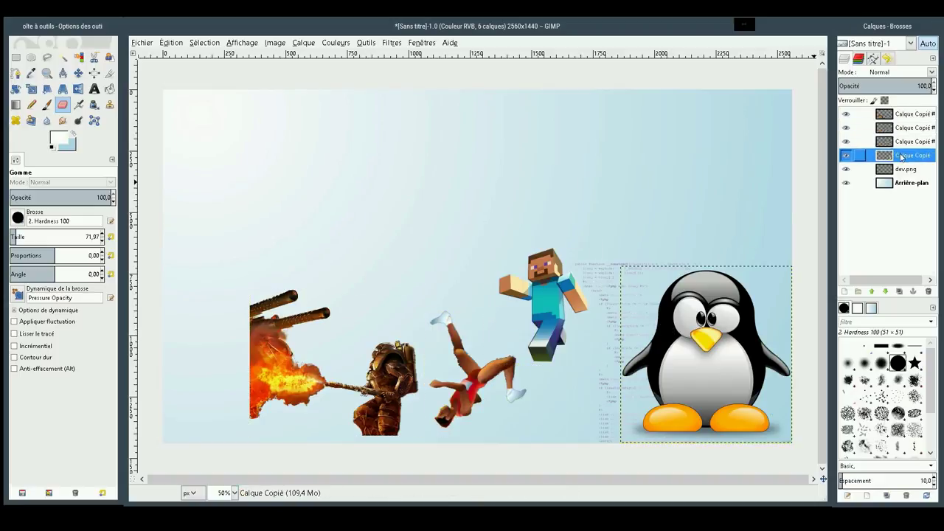
pyautogui.click(904, 169)
pyautogui.click(905, 169)
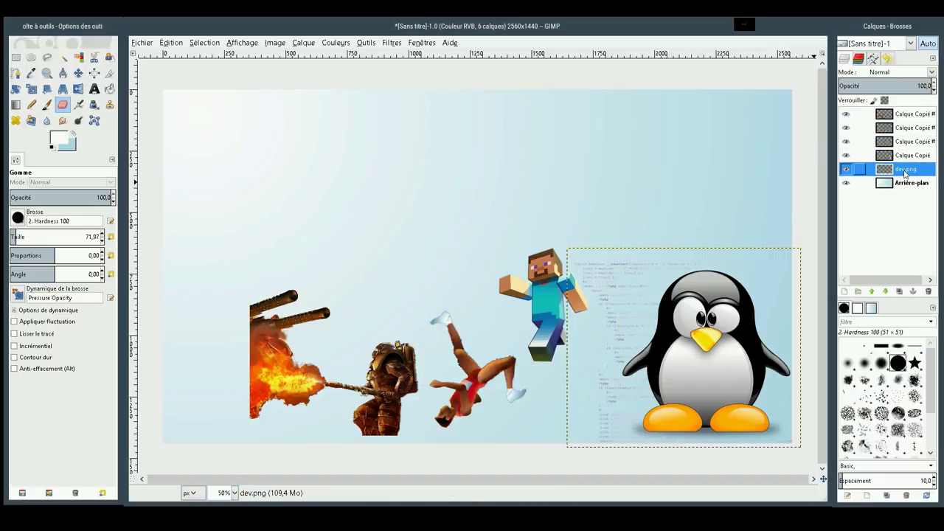
pyautogui.click(906, 158)
pyautogui.click(913, 158)
pyautogui.click(915, 159)
pyautogui.click(911, 158)
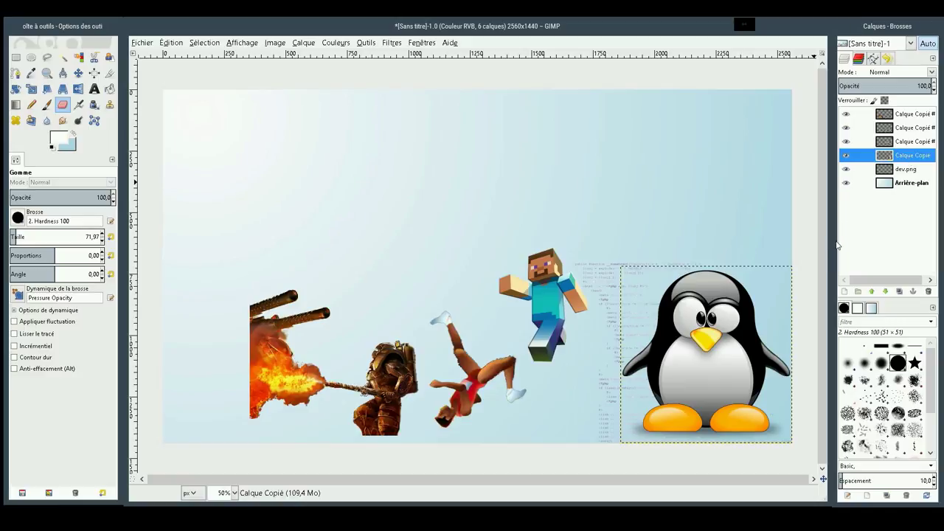
pyautogui.click(914, 291)
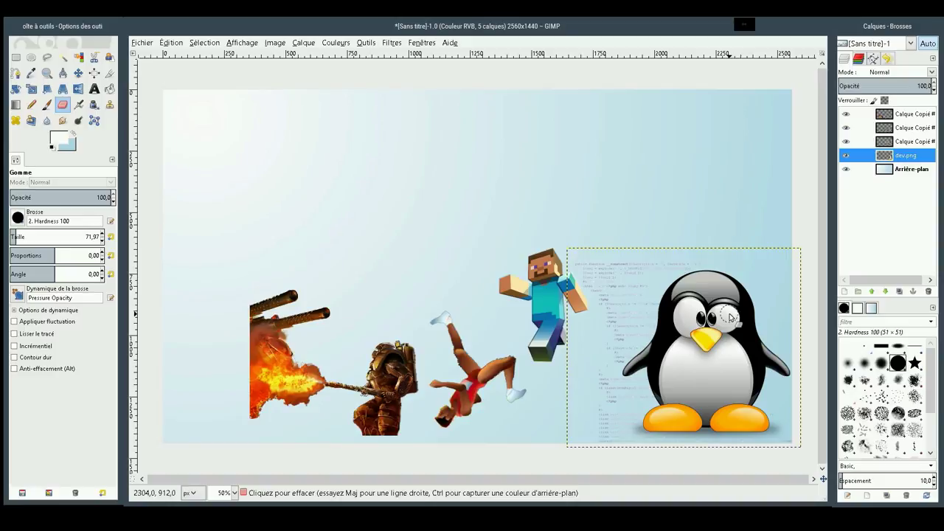
pyautogui.click(31, 89)
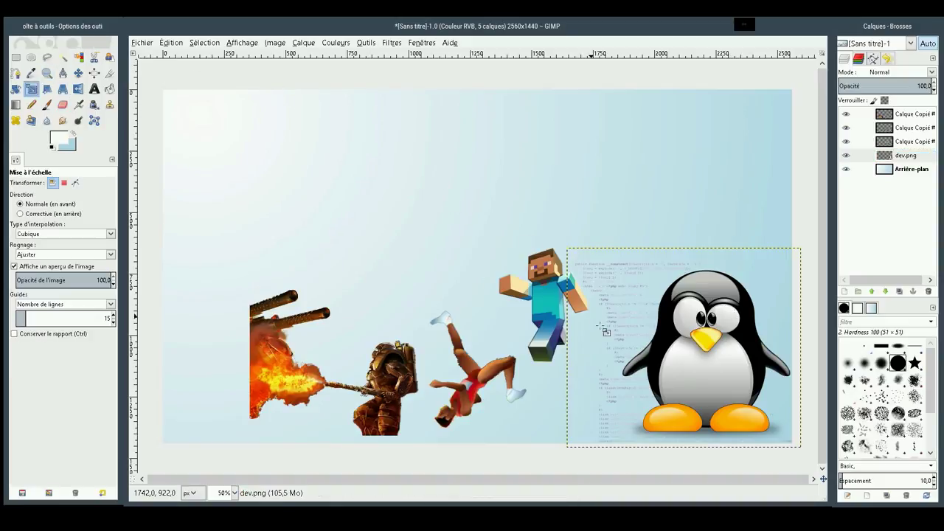
# Scale the merged dev.png layer with aspect ratio linked down to about 749×638 px
pyautogui.click(606, 277)
pyautogui.moveTo(606, 278); pyautogui.dragTo(624, 296)
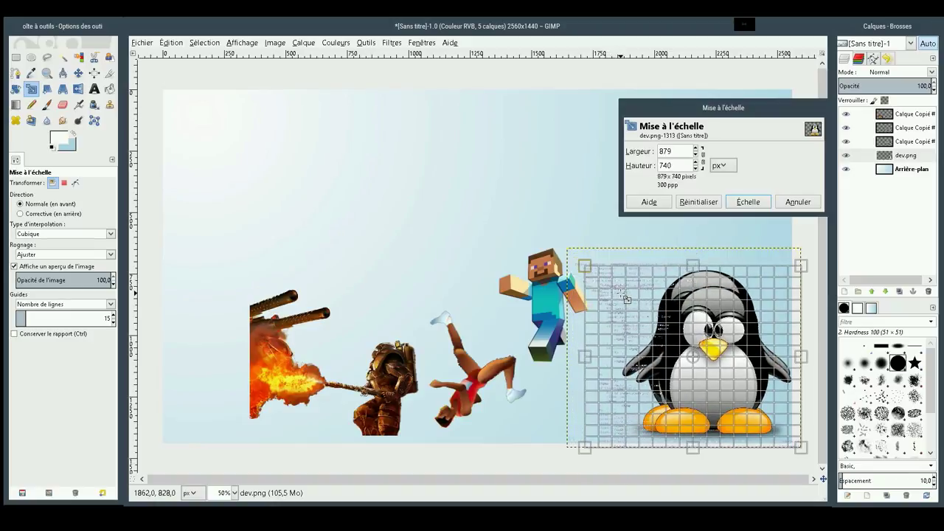
pyautogui.click(707, 203)
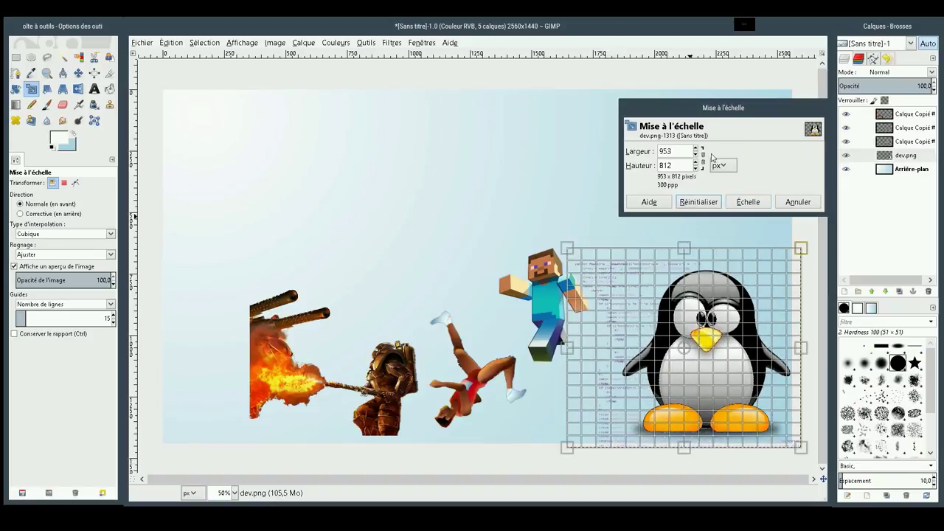
pyautogui.click(703, 158)
pyautogui.moveTo(595, 279); pyautogui.dragTo(641, 322)
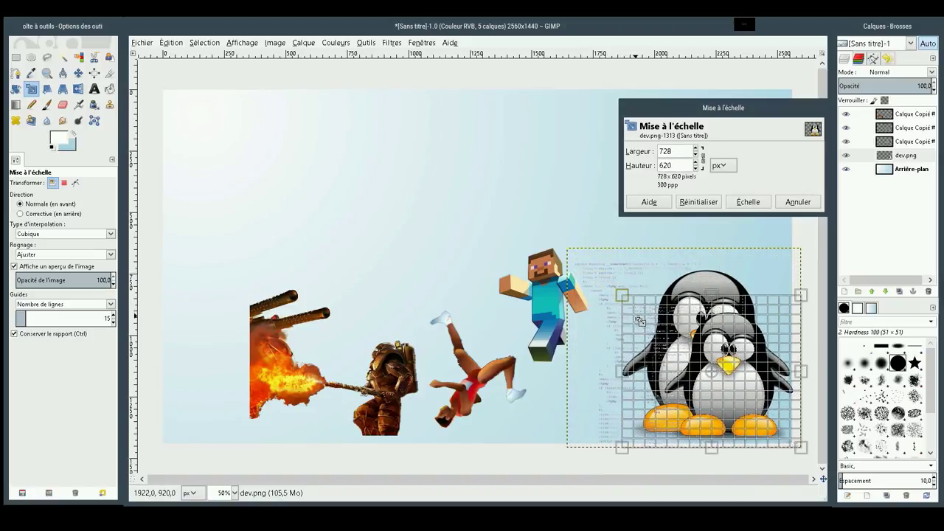
pyautogui.moveTo(641, 322); pyautogui.dragTo(578, 271)
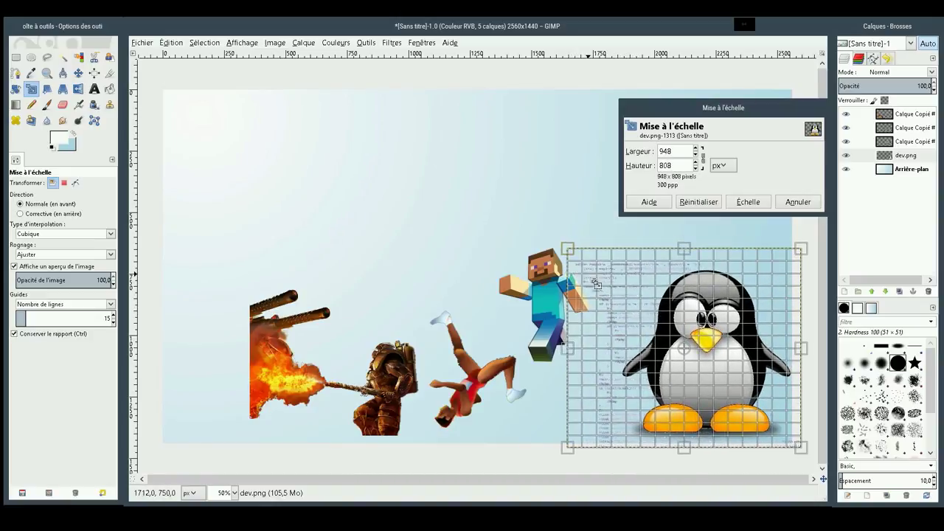
pyautogui.moveTo(578, 271); pyautogui.dragTo(647, 317)
# Apply the scale, then move Steve down beside the penguin
pyautogui.click(758, 202)
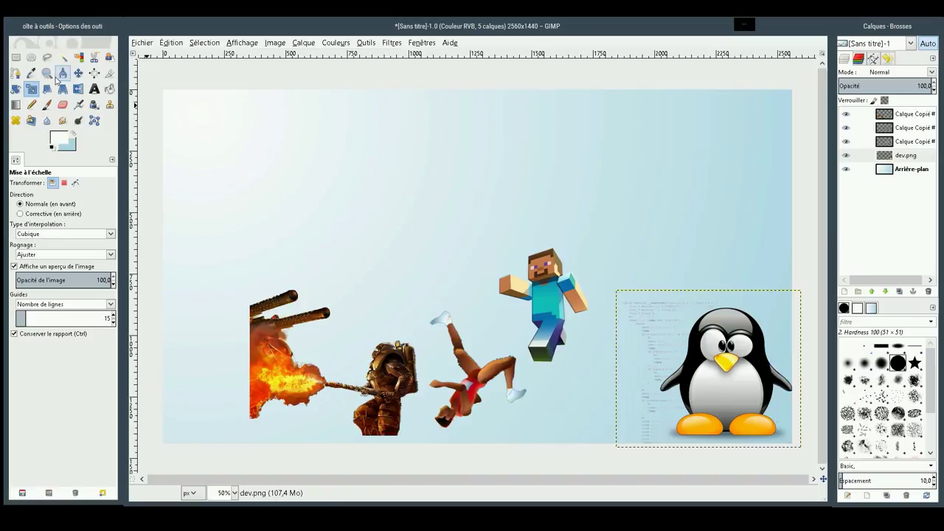
pyautogui.click(78, 73)
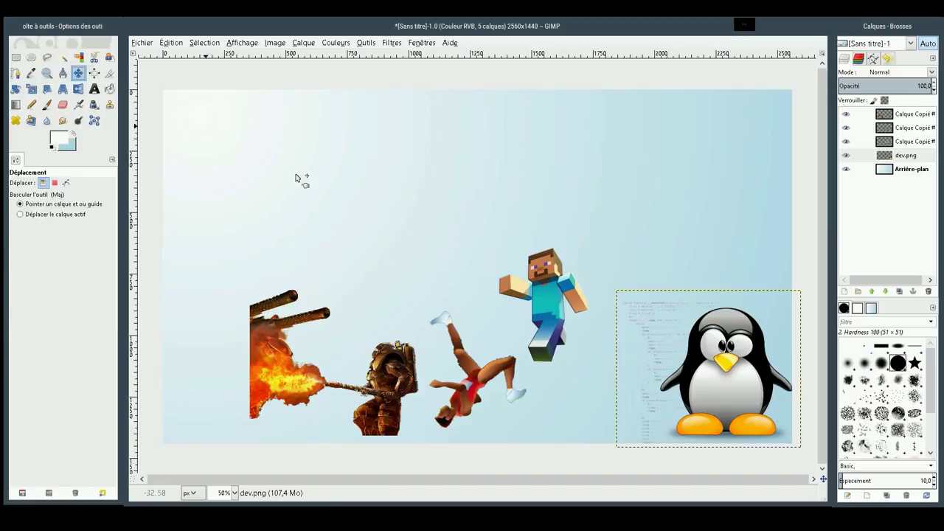
pyautogui.moveTo(538, 297); pyautogui.dragTo(598, 369)
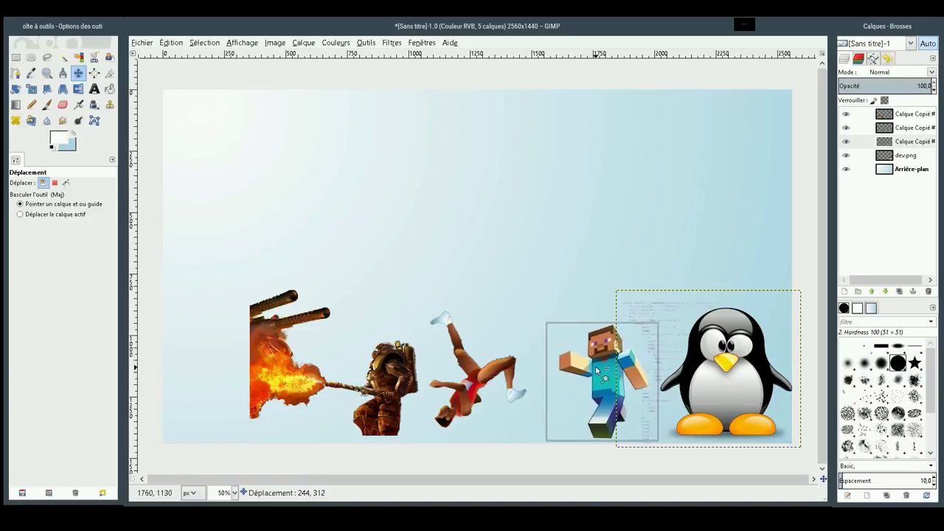
pyautogui.moveTo(598, 369); pyautogui.dragTo(596, 366)
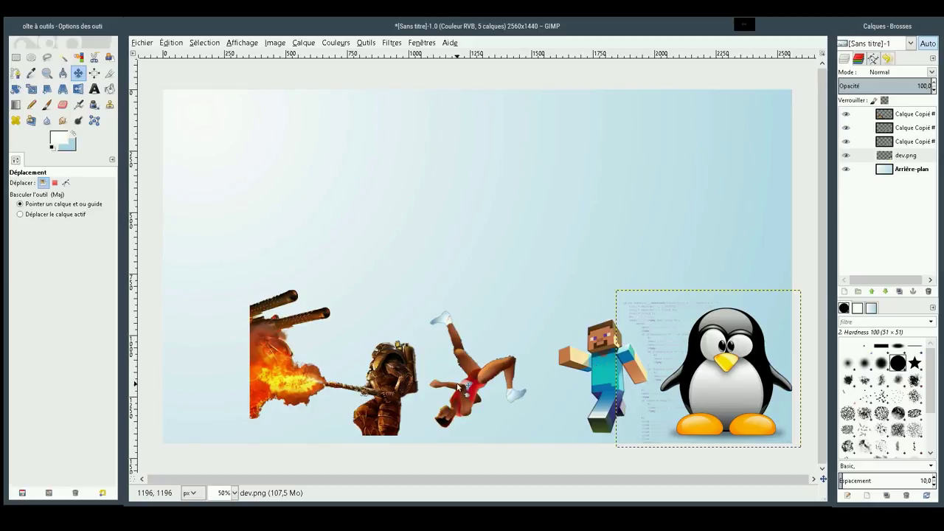
# Place the runner above Steve and the warrior right next to Steve
pyautogui.moveTo(465, 391); pyautogui.dragTo(523, 329)
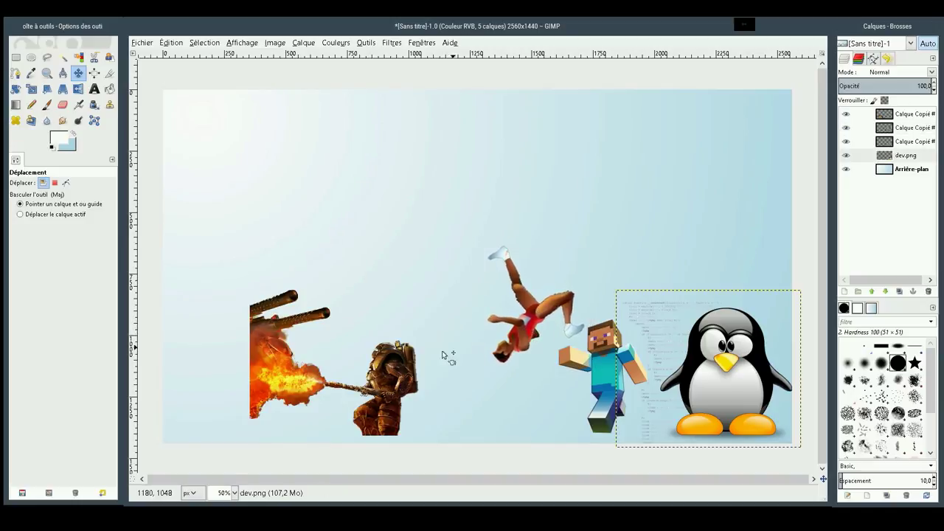
pyautogui.moveTo(365, 401); pyautogui.dragTo(456, 402)
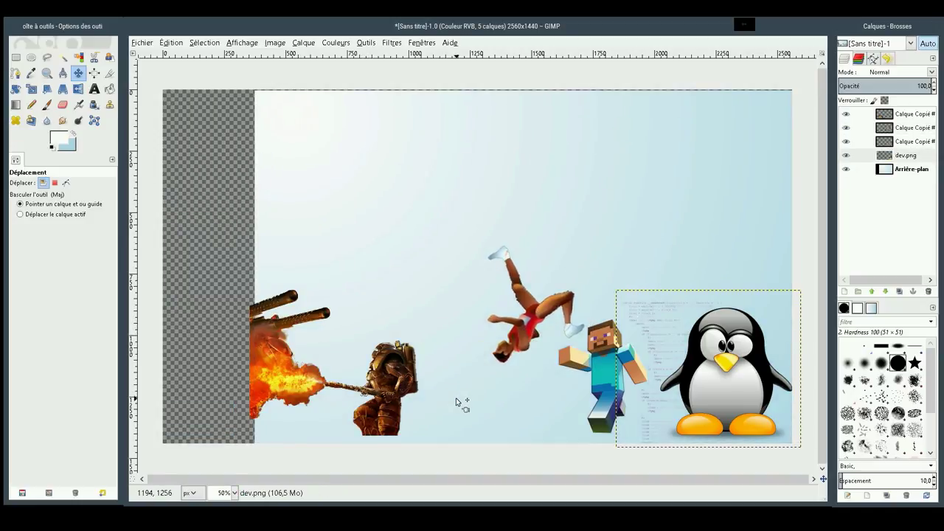
pyautogui.hotkey('ctrl', 'z')
pyautogui.moveTo(386, 375); pyautogui.dragTo(535, 392)
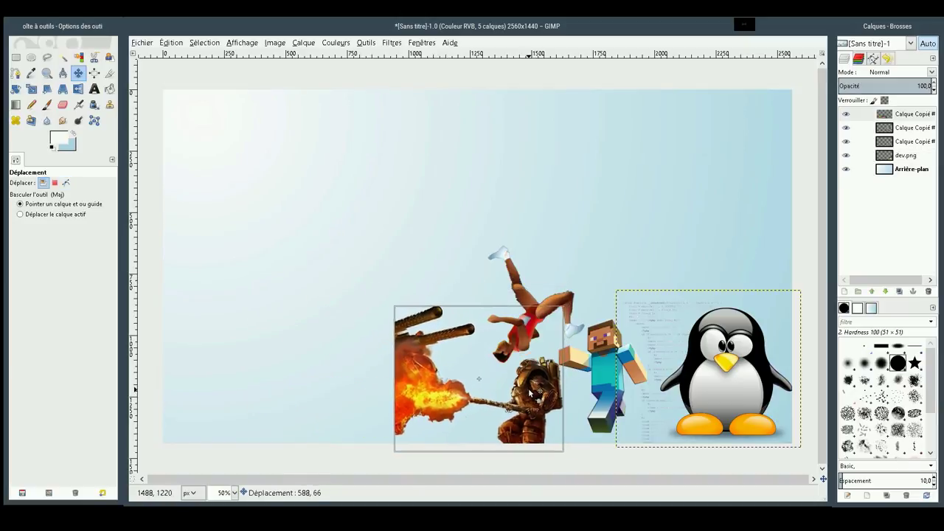
pyautogui.moveTo(535, 392); pyautogui.dragTo(527, 384)
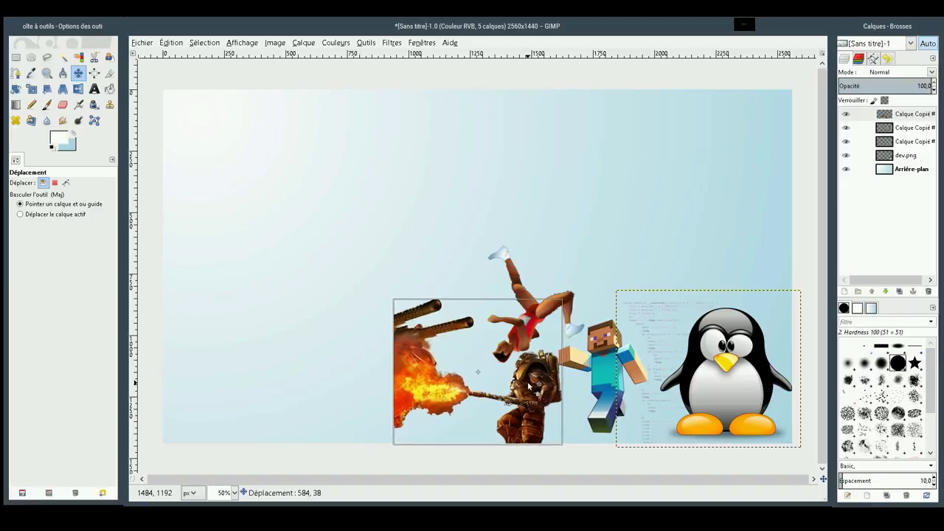
pyautogui.moveTo(529, 386); pyautogui.dragTo(527, 386)
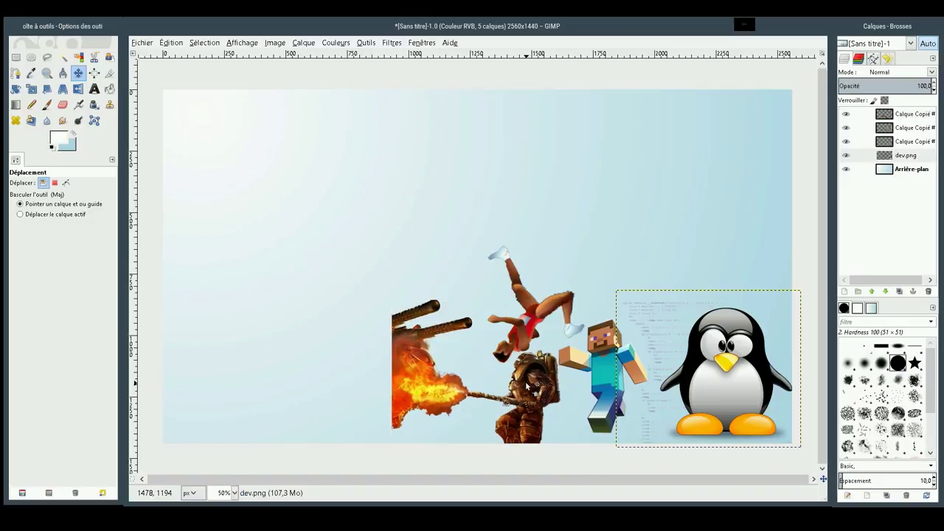
pyautogui.moveTo(527, 322); pyautogui.dragTo(525, 318)
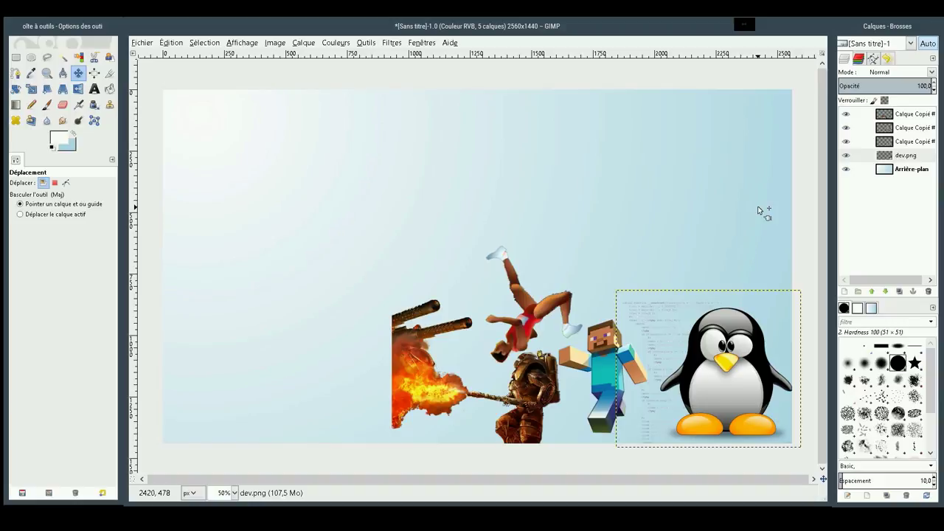
# Rename the dev.png penguin layer to tux
pyautogui.click(921, 142)
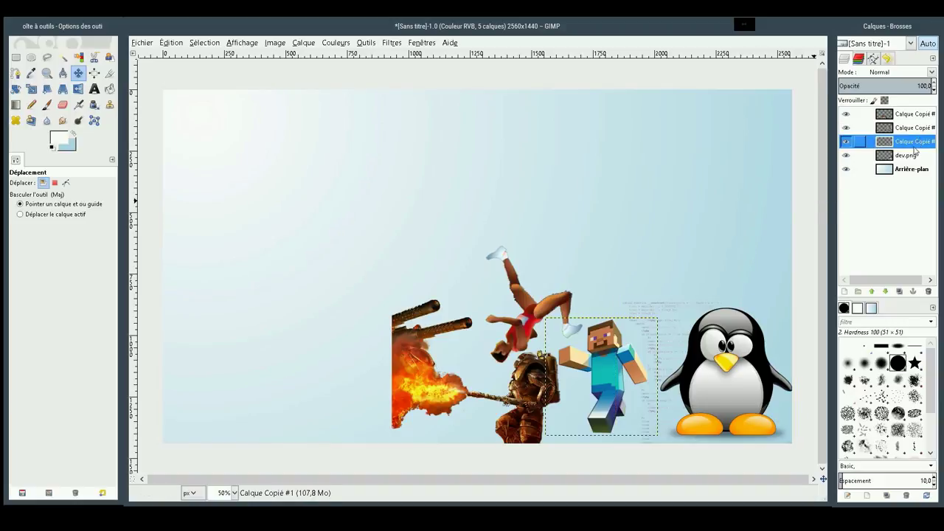
pyautogui.click(913, 156)
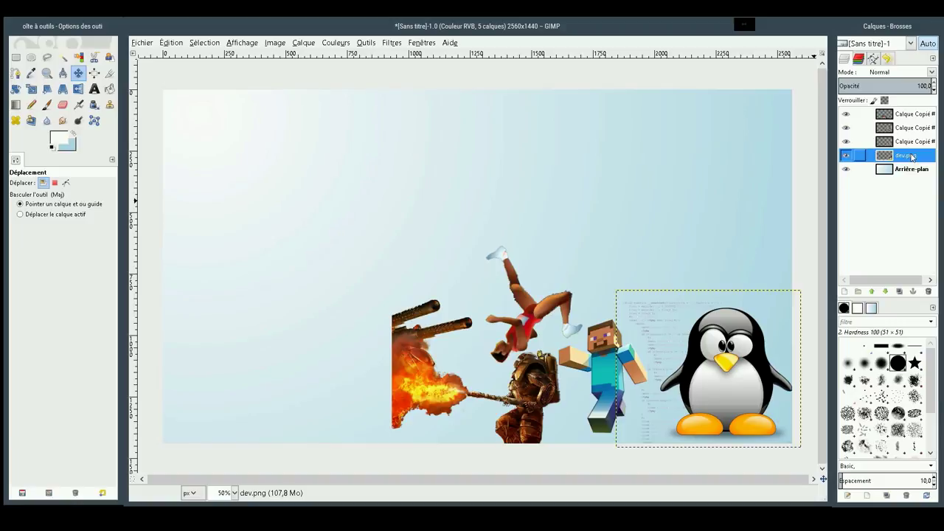
pyautogui.doubleClick(913, 155)
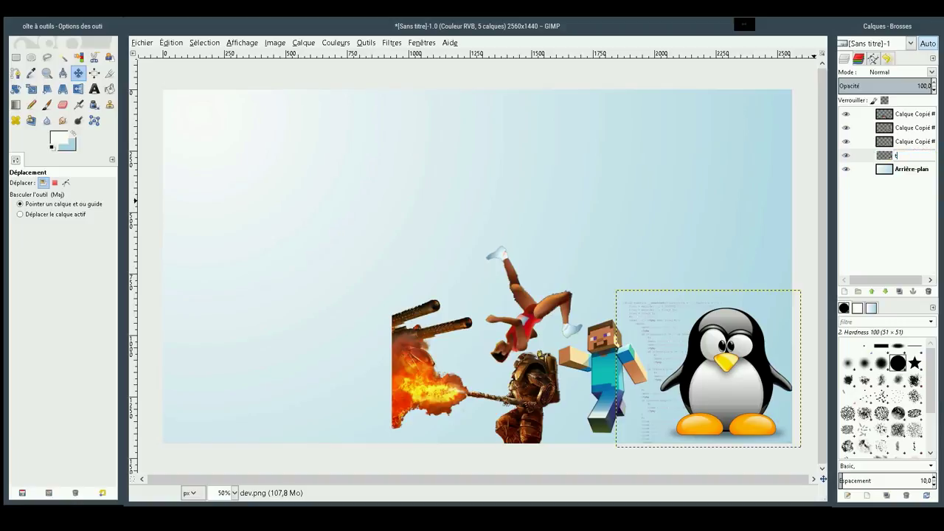
pyautogui.write('tux')
pyautogui.press('Return')
# Rename the Minecraft figure's layer to minecraft
pyautogui.click(909, 146)
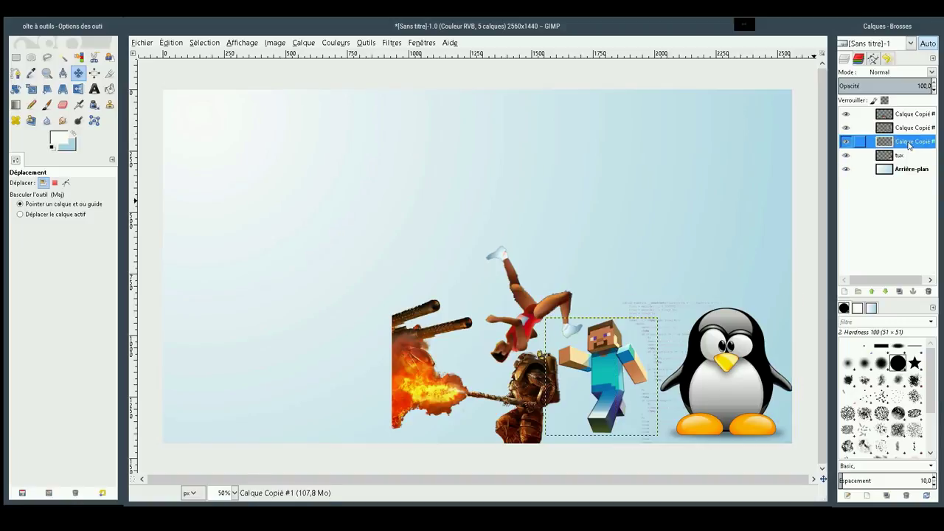
pyautogui.doubleClick(910, 144)
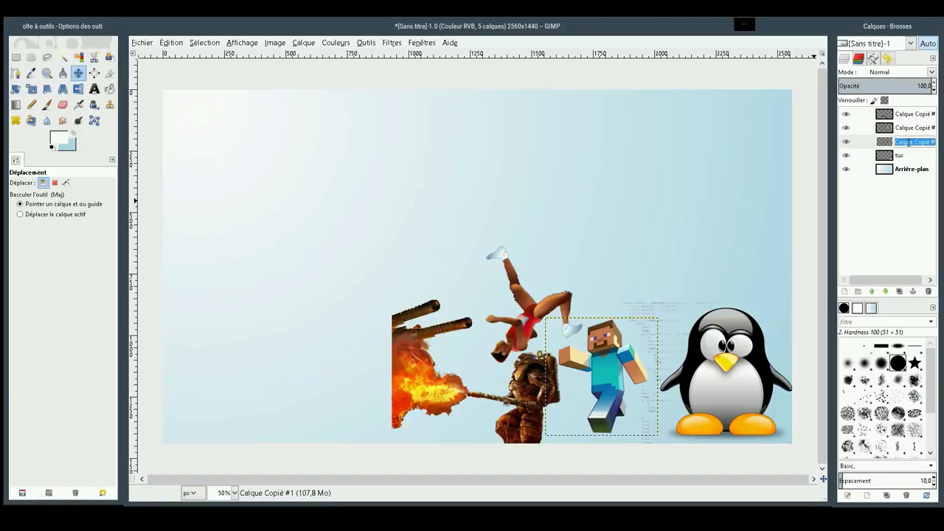
pyautogui.write('minecra')
pyautogui.write('ft')
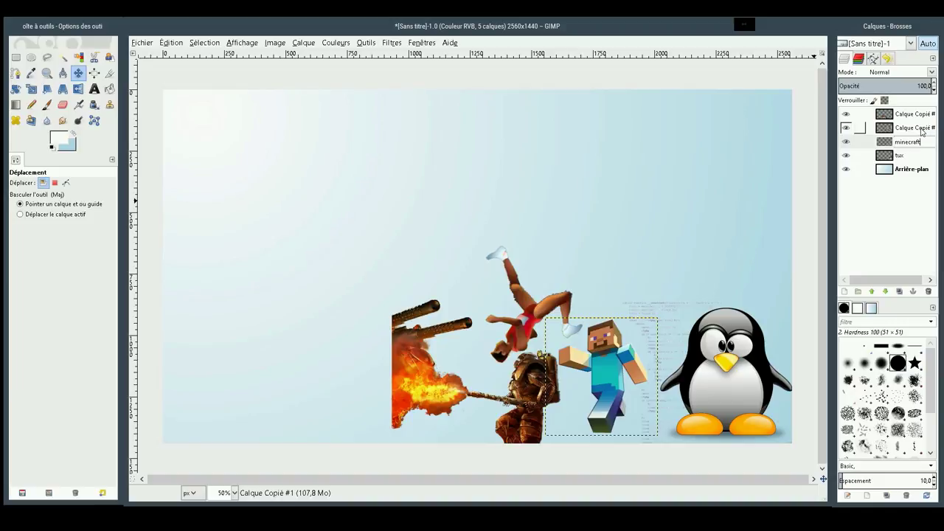
pyautogui.click(915, 129)
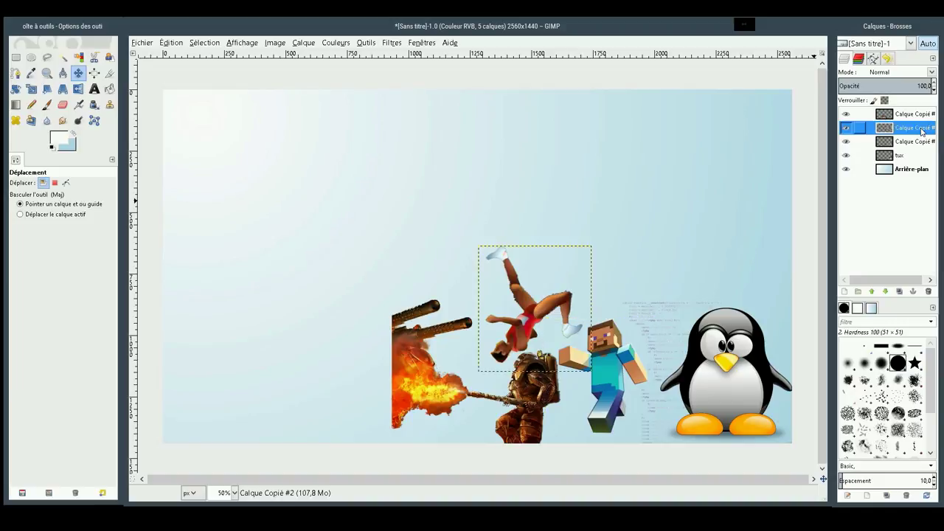
pyautogui.doubleClick(922, 131)
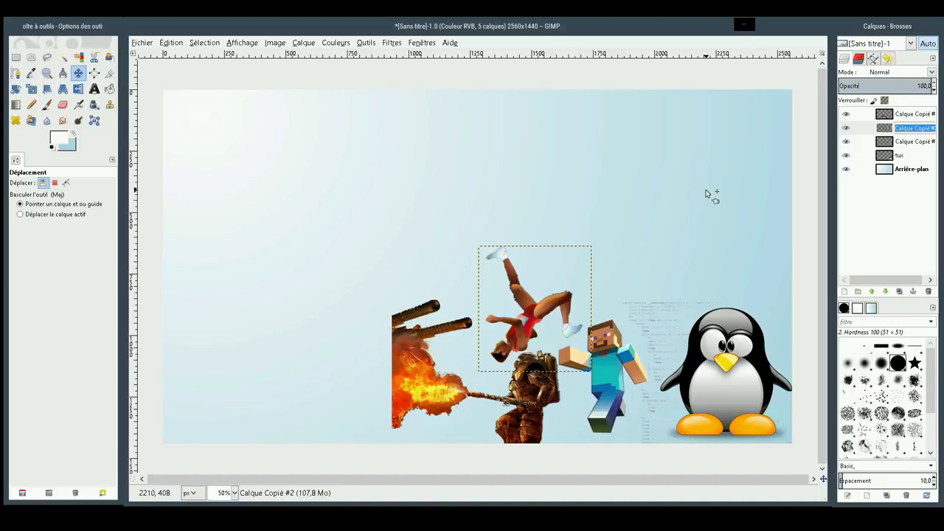
pyautogui.click(909, 144)
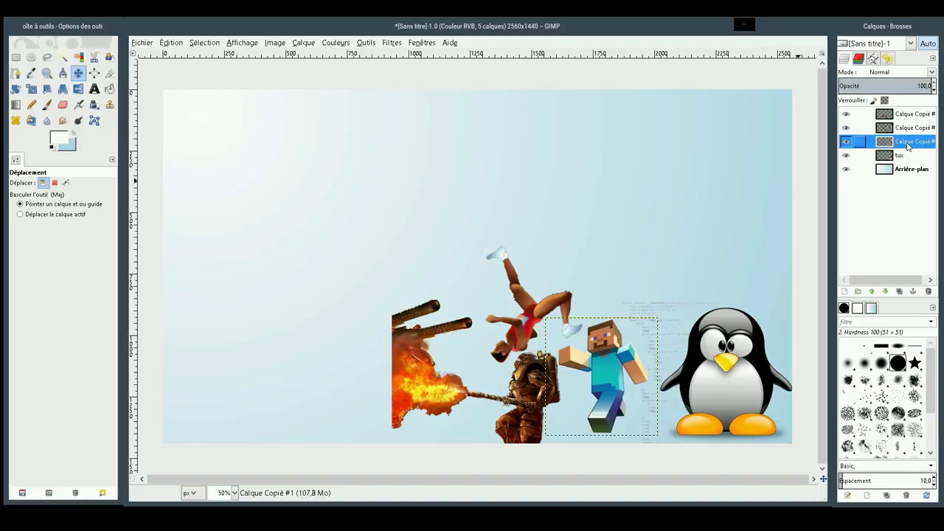
pyautogui.doubleClick(909, 143)
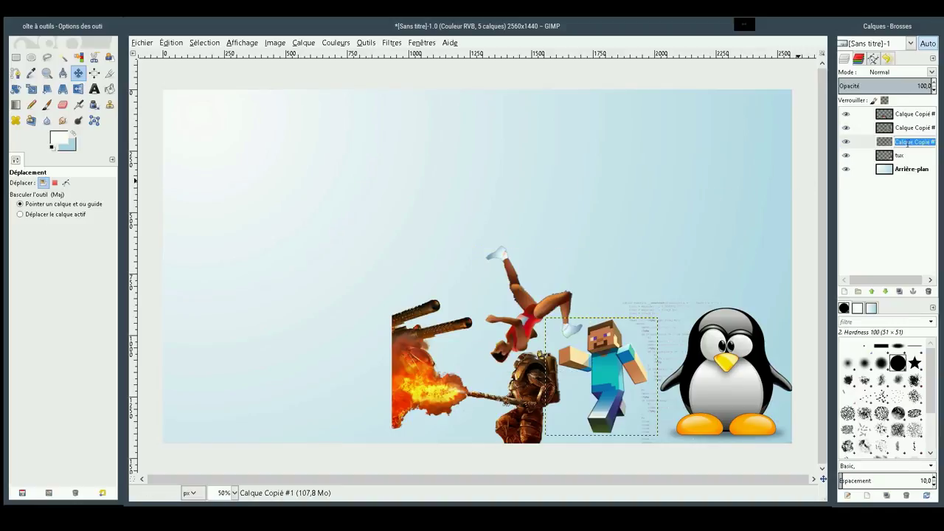
pyautogui.write('minec')
pyautogui.write('raf')
pyautogui.write('t')
pyautogui.press('Return')
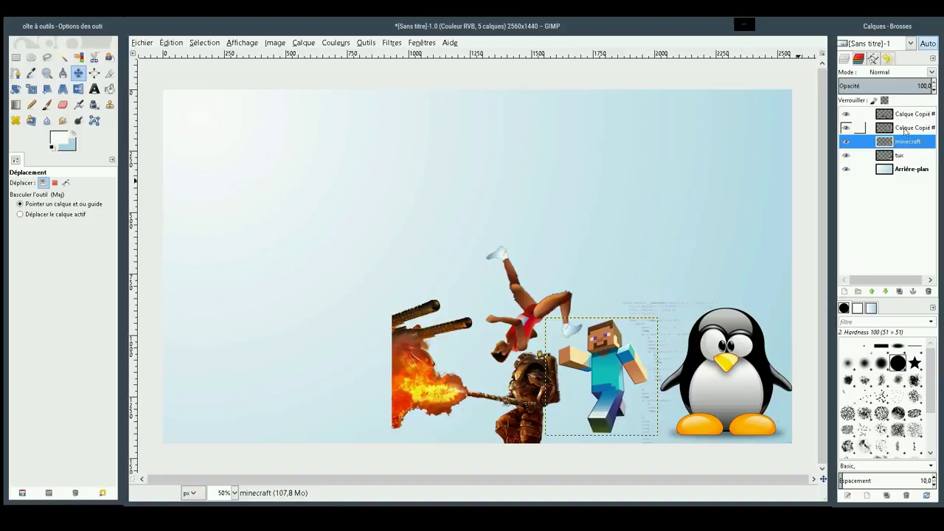
# Rename the acrobat's layer to qwop
pyautogui.click(906, 130)
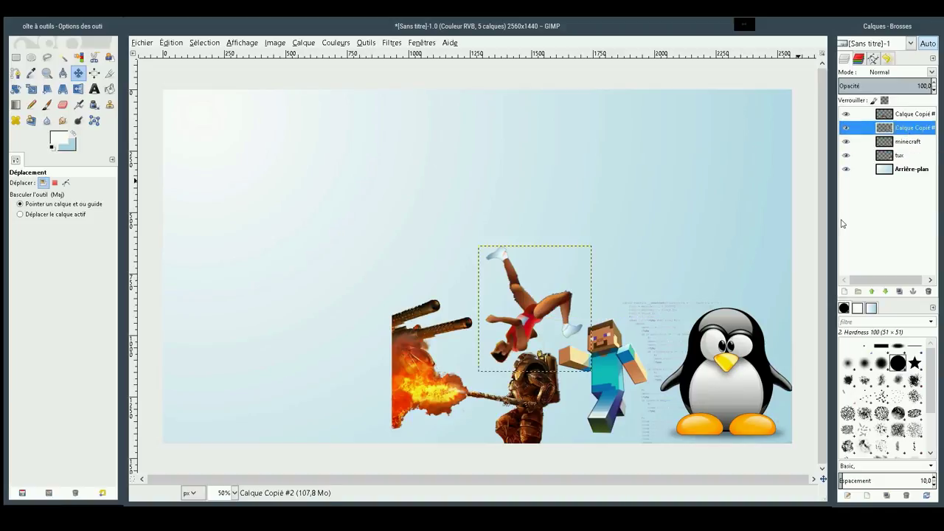
pyautogui.press('Return')
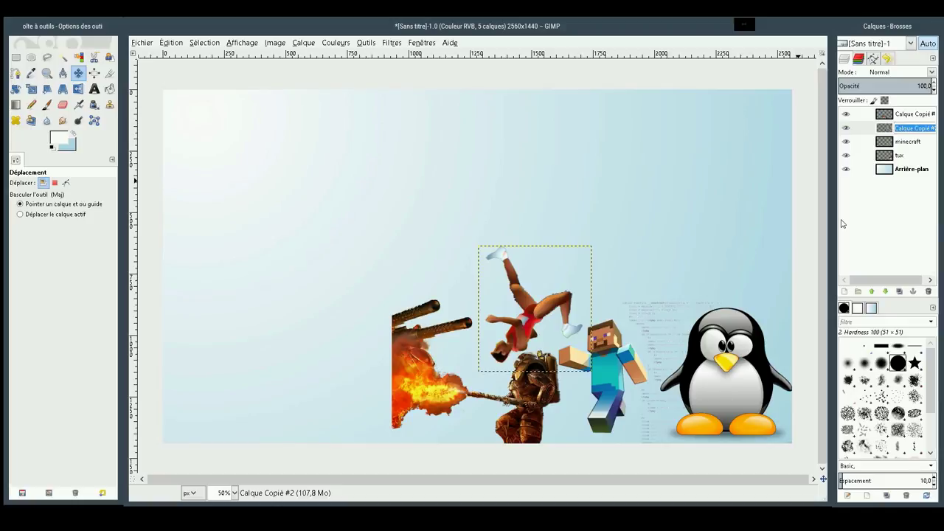
pyautogui.press('BackSpace')
pyautogui.write('g')
pyautogui.write('wop')
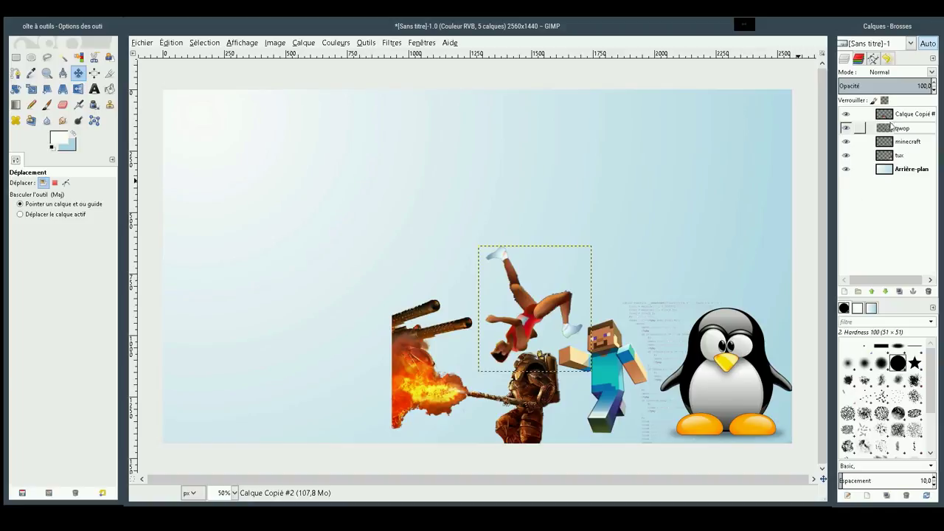
pyautogui.click(912, 116)
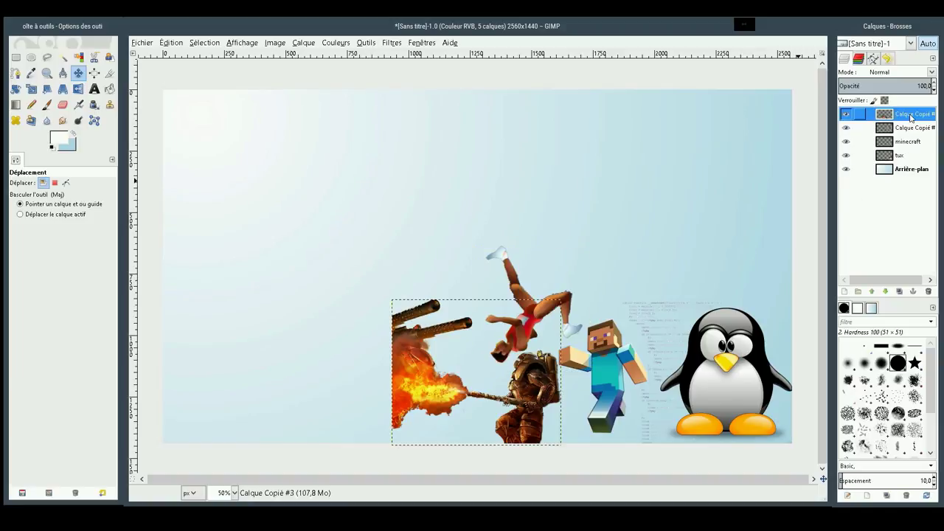
pyautogui.doubleClick(912, 116)
pyautogui.write('b2b')
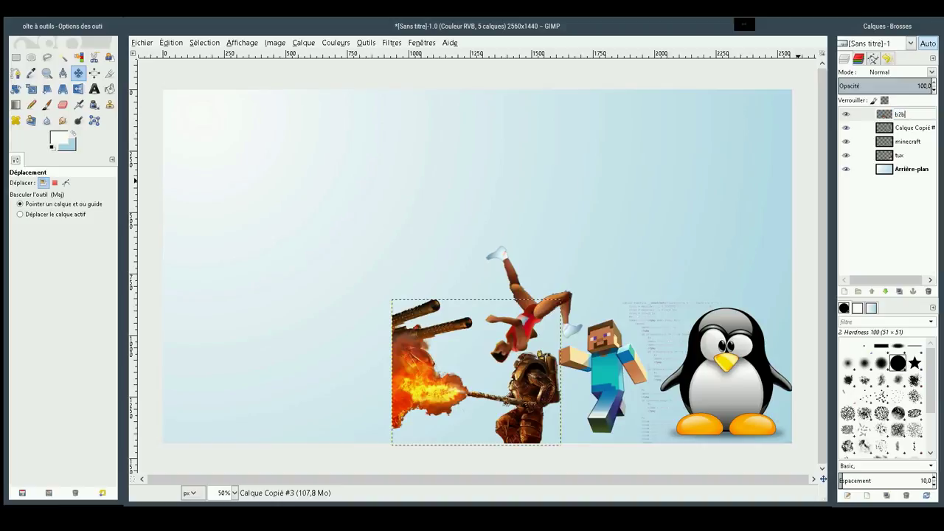
pyautogui.click(857, 214)
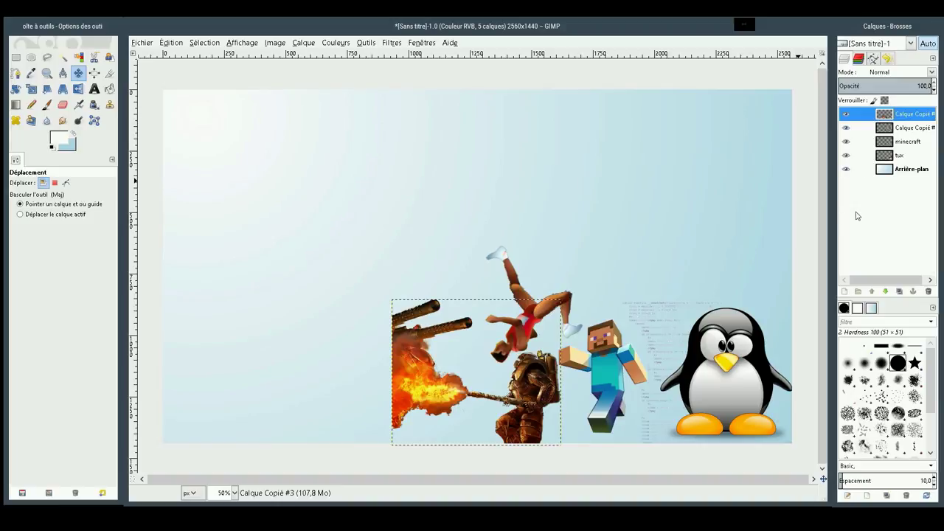
pyautogui.click(909, 129)
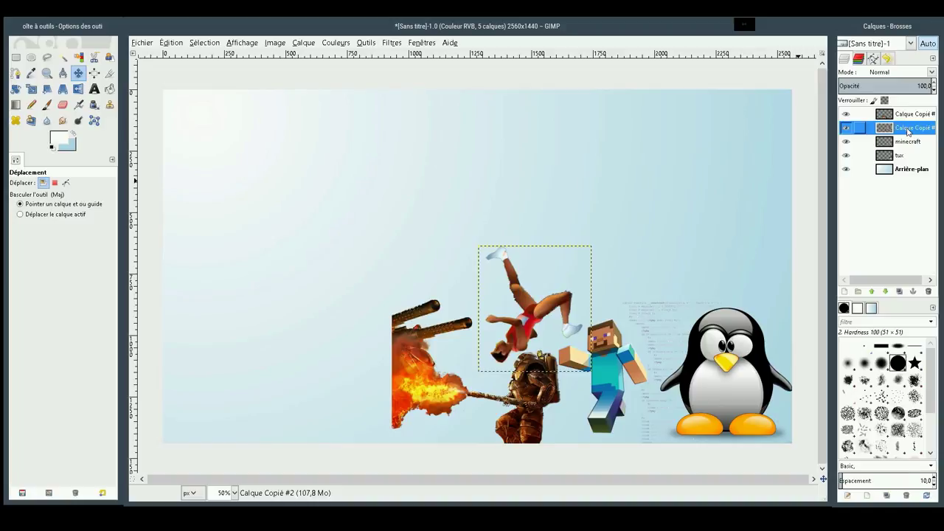
pyautogui.doubleClick(909, 129)
pyautogui.write('qw')
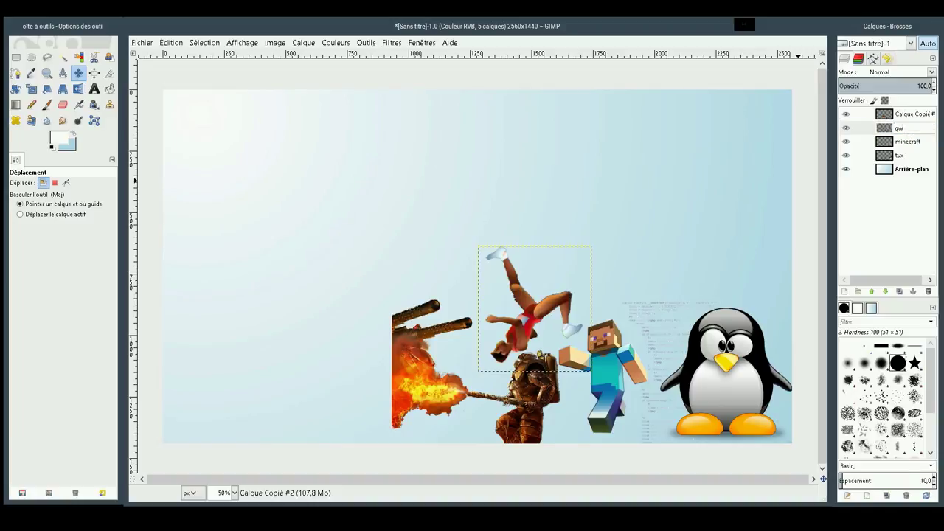
pyautogui.write('op')
pyautogui.press('Return')
# Rename the warrior's layer to b2b
pyautogui.click(906, 115)
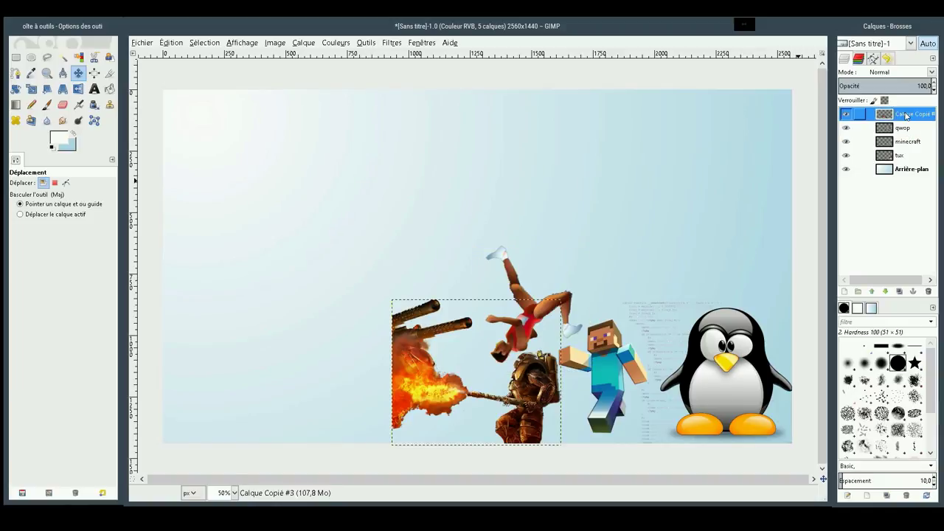
pyautogui.doubleClick(906, 114)
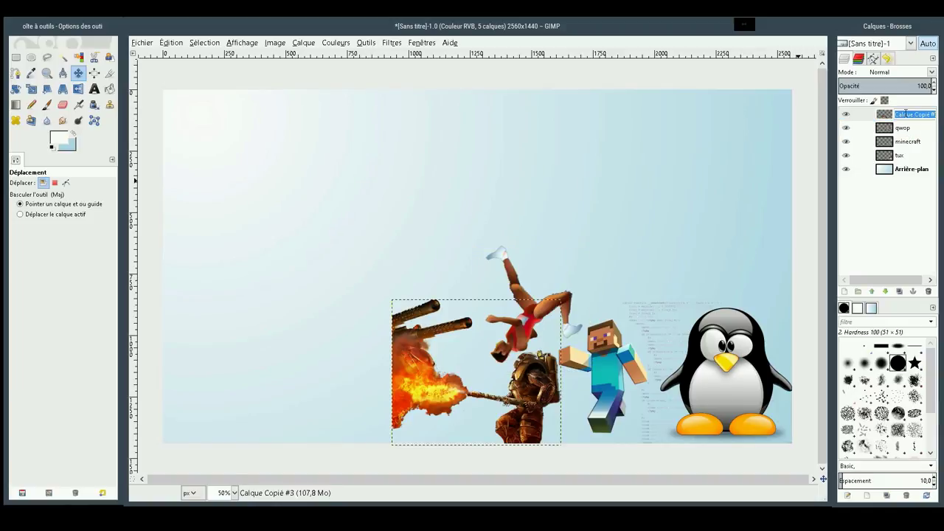
pyautogui.write('b2b')
pyautogui.press('Return')
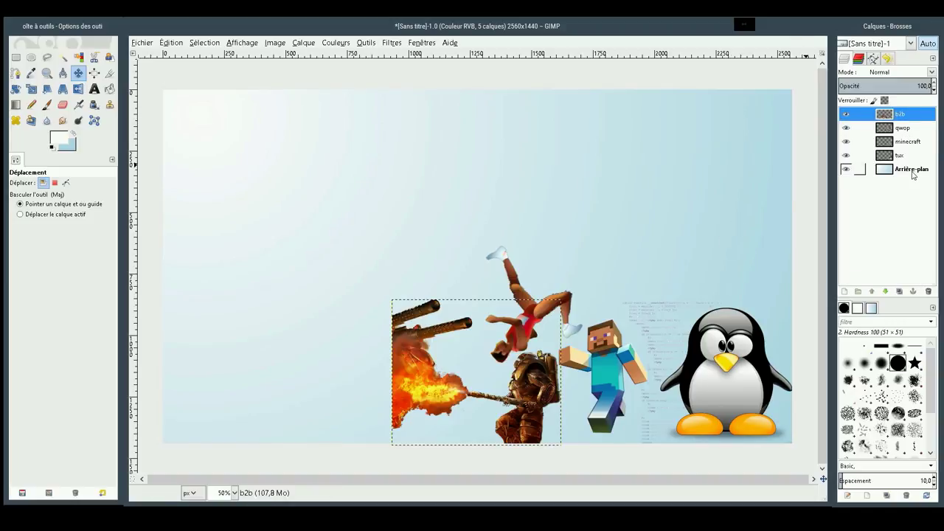
pyautogui.click(906, 141)
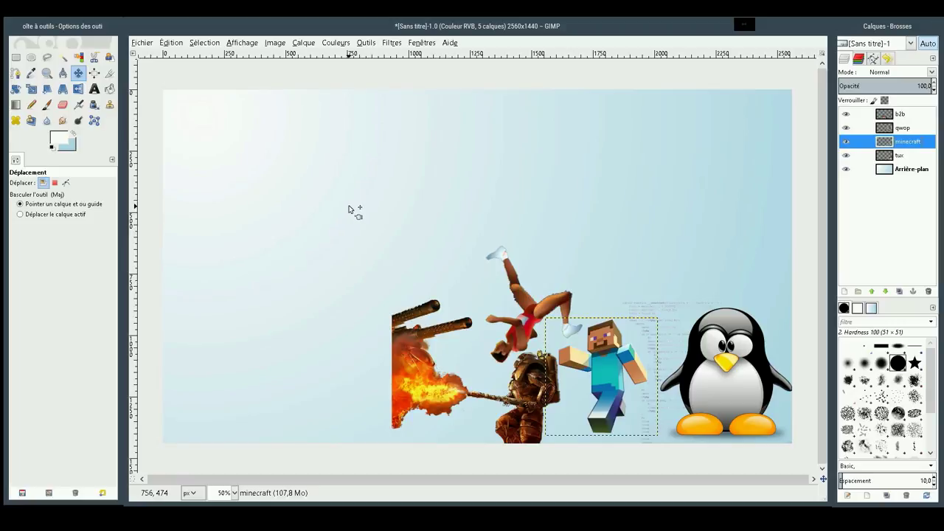
# Drag the qwop acrobat layer a few pixels up and left with the Move tool
pyautogui.click(78, 73)
pyautogui.moveTo(528, 332); pyautogui.dragTo(523, 327)
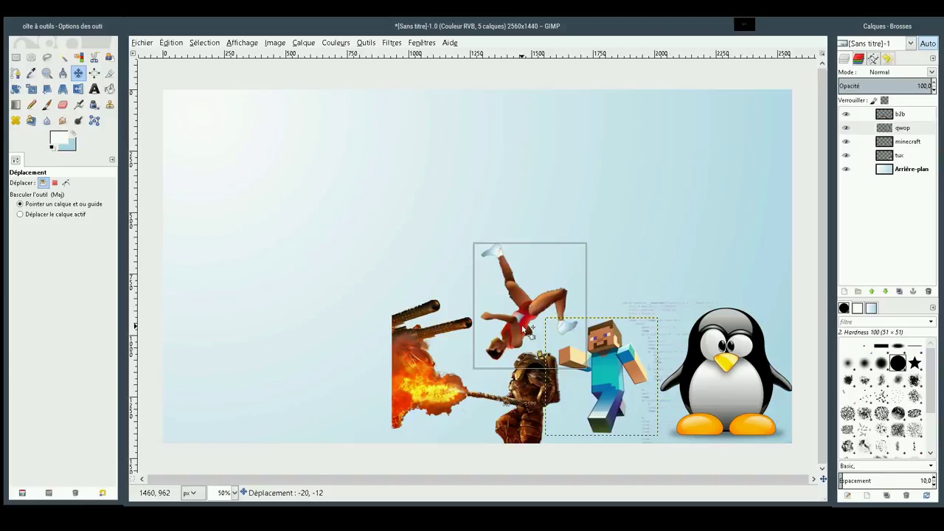
pyautogui.moveTo(523, 328); pyautogui.dragTo(523, 328)
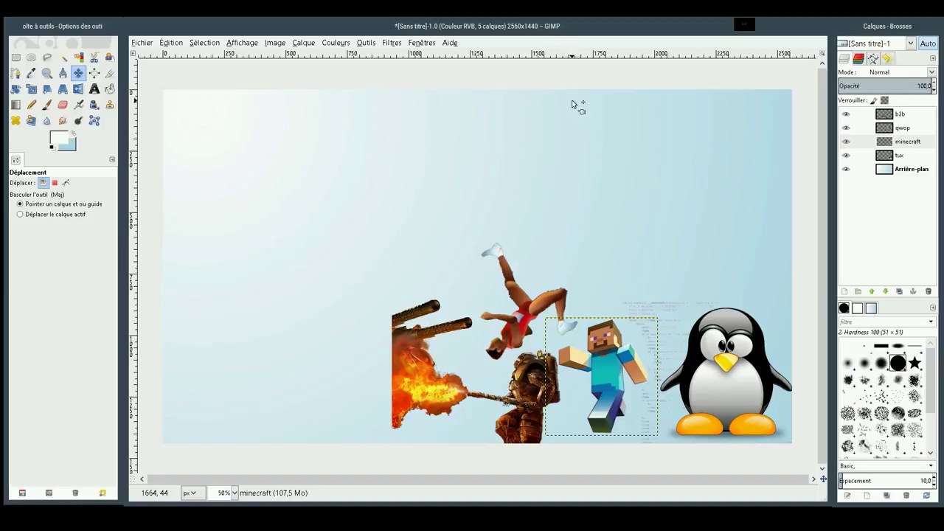
# Paste the Japan Expo logo as a new layer and drag it to the lower right
pyautogui.hotkey('ctrl', 'v')
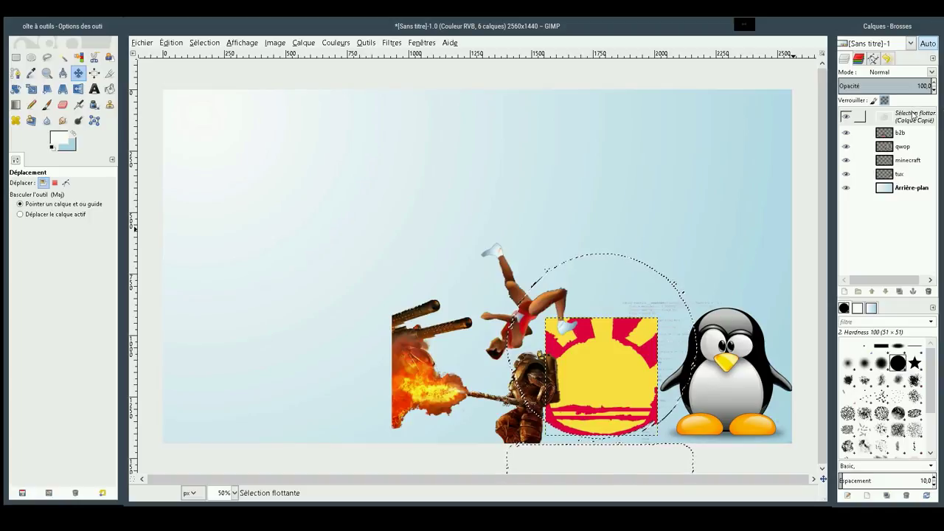
pyautogui.hotkey('shift', 'ctrl', 'n')
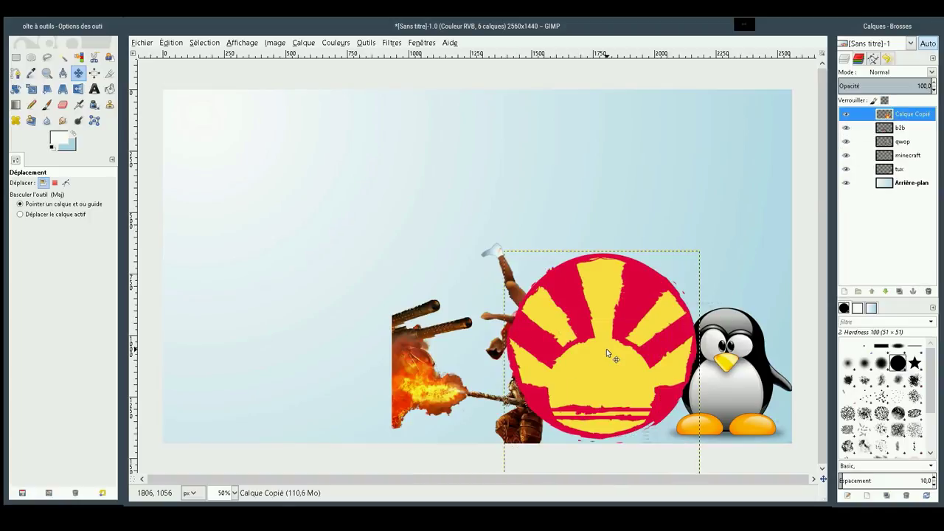
pyautogui.moveTo(598, 368)
pyautogui.mouseDown()
pyautogui.moveTo(588, 271)
pyautogui.moveTo(600, 387)
pyautogui.moveTo(650, 384)
pyautogui.mouseUp()
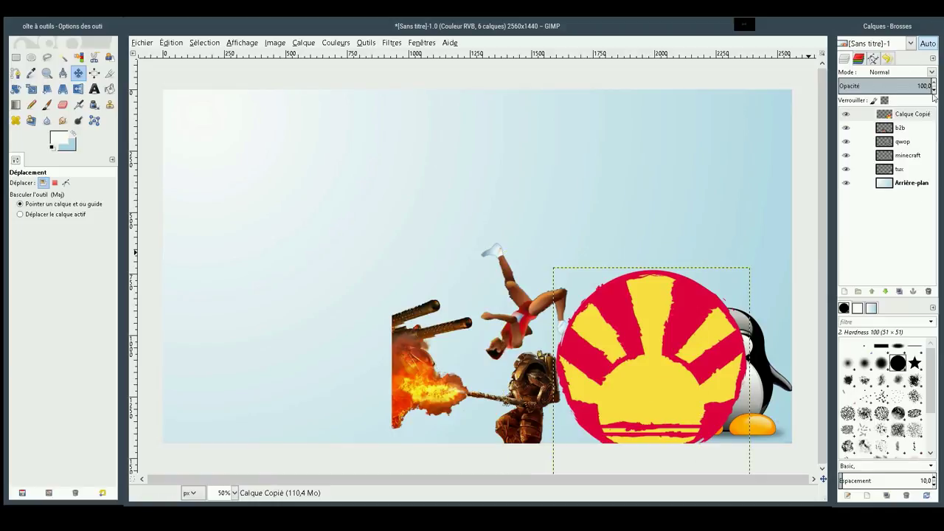
# Rename the Calque Copié logo layer to 'japan expo'
pyautogui.doubleClick(913, 114)
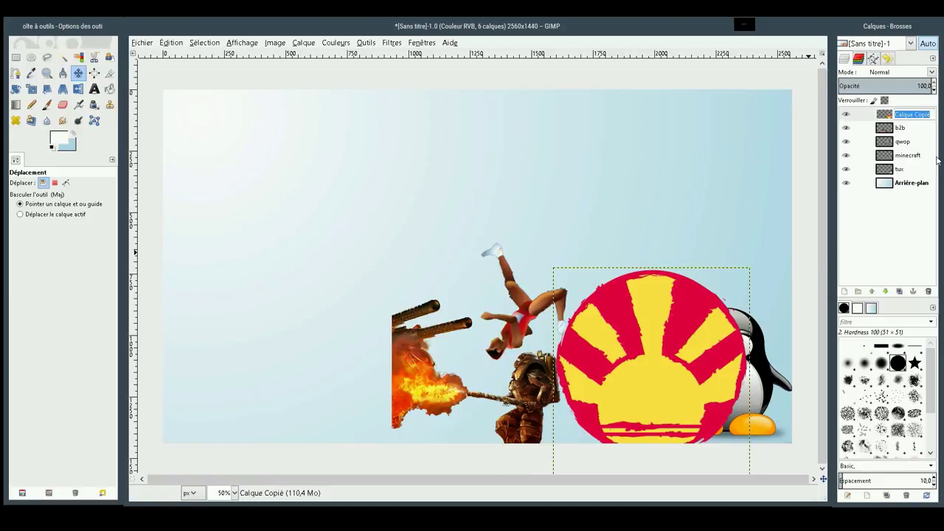
pyautogui.write('jap')
pyautogui.write('an e')
pyautogui.write('xpo')
# Move the japan expo layer down to just above Arrière-plan, behind all figures
pyautogui.press('Return')
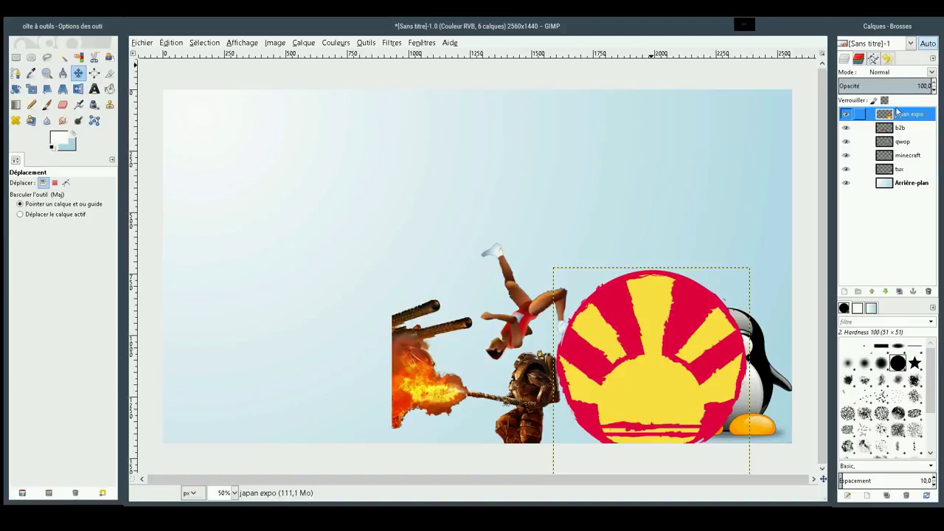
pyautogui.moveTo(907, 114); pyautogui.dragTo(909, 177)
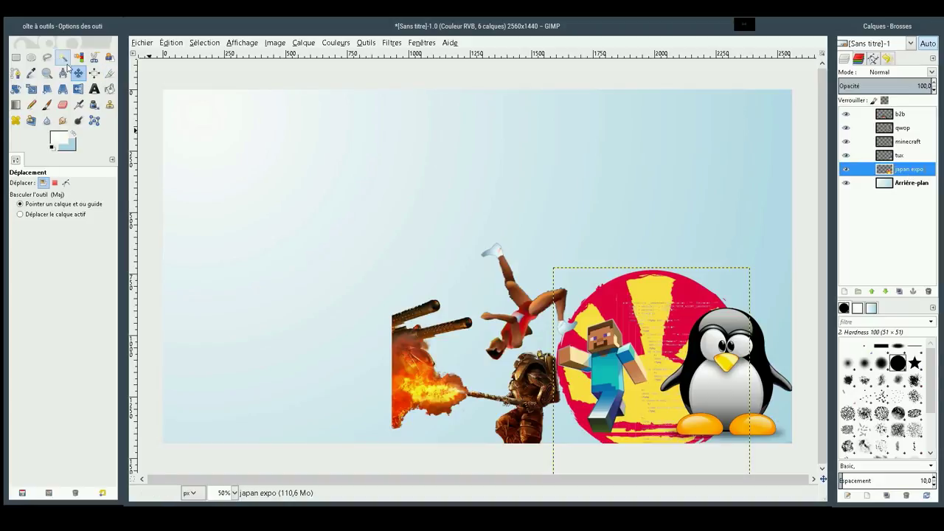
# Enlarge the Japan Expo logo to 1038×1332, shift it left, and apply the scale
pyautogui.click(31, 89)
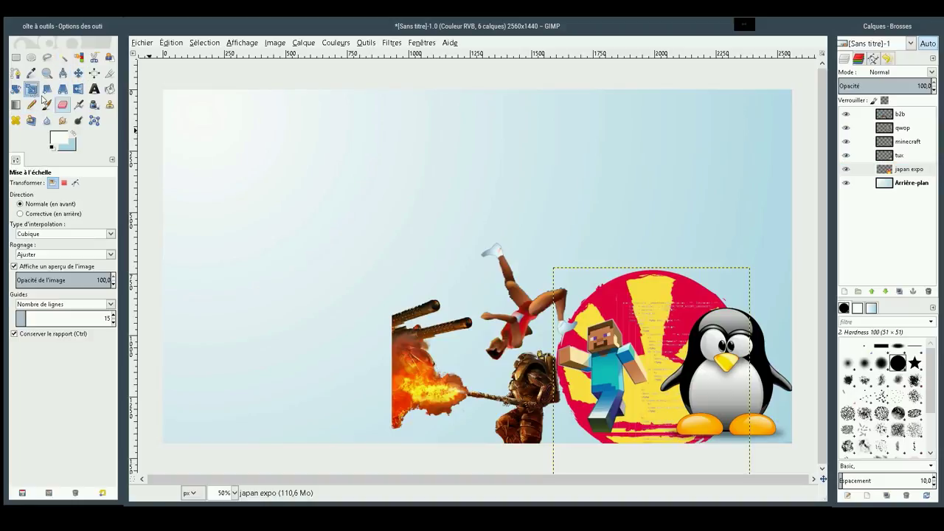
pyautogui.moveTo(605, 301); pyautogui.dragTo(490, 212)
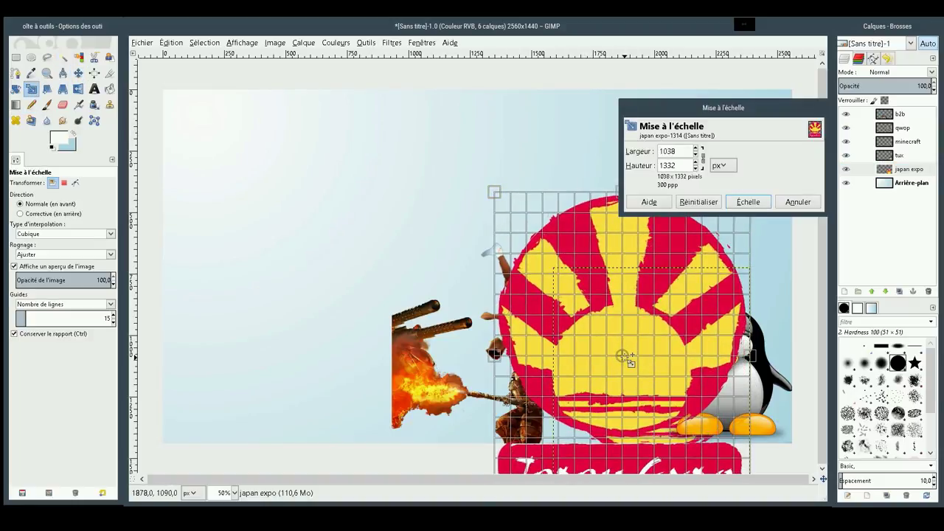
pyautogui.moveTo(623, 357)
pyautogui.mouseDown()
pyautogui.moveTo(539, 363)
pyautogui.moveTo(555, 369)
pyautogui.mouseUp()
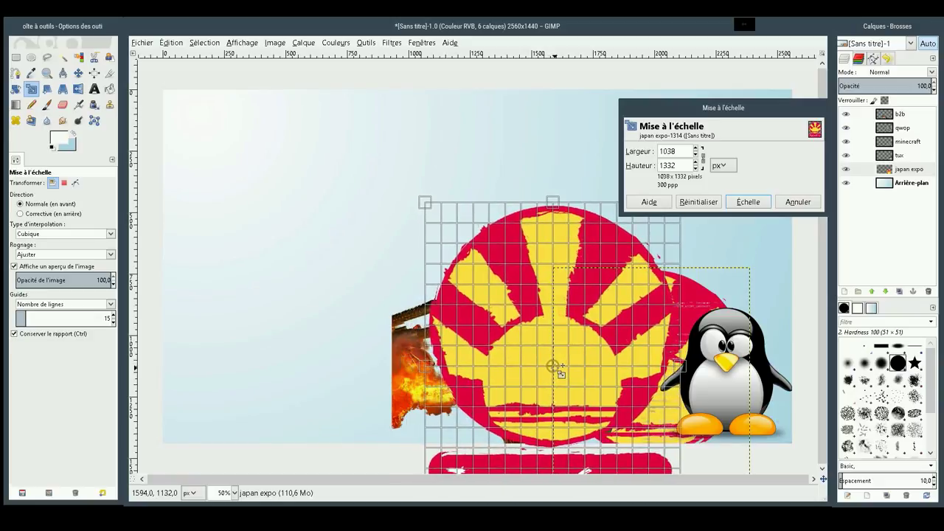
pyautogui.click(754, 203)
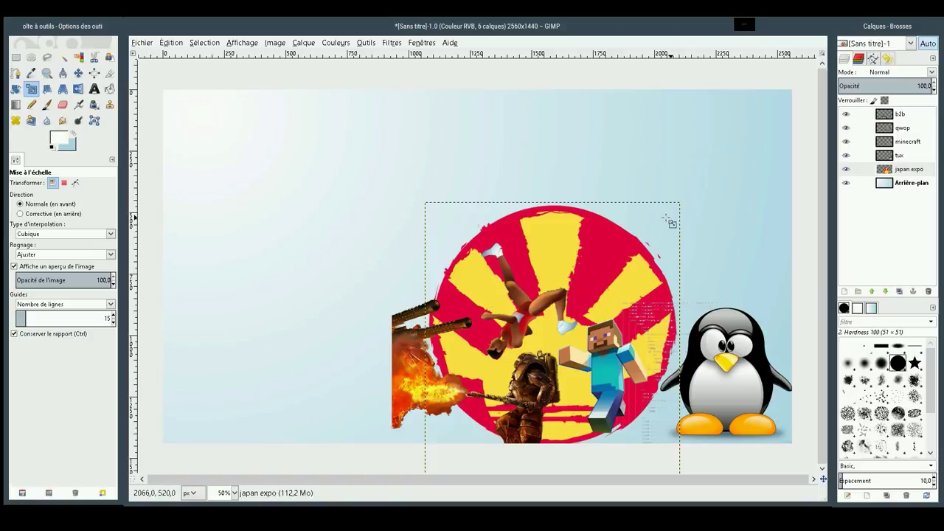
# Unlink the Japan Expo logo's width and height in the scale settings and restart its scaling
pyautogui.click(62, 92)
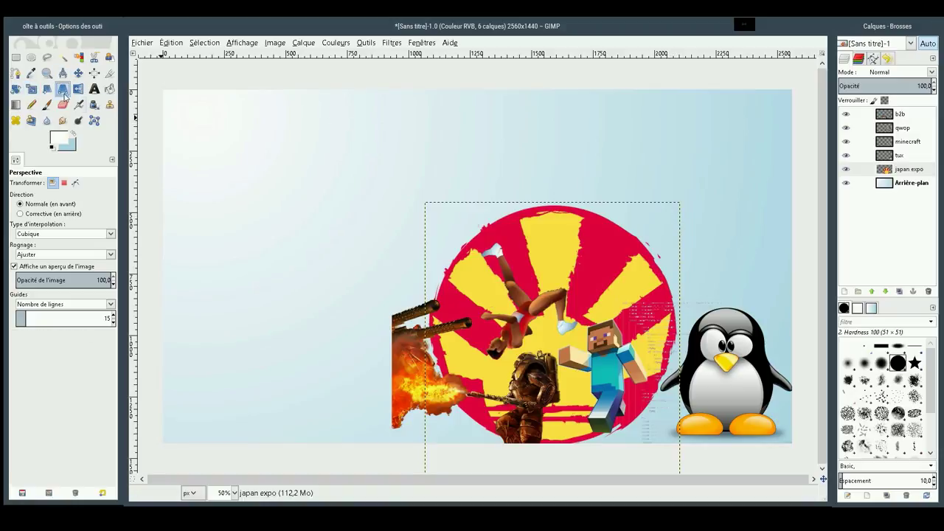
pyautogui.click(33, 89)
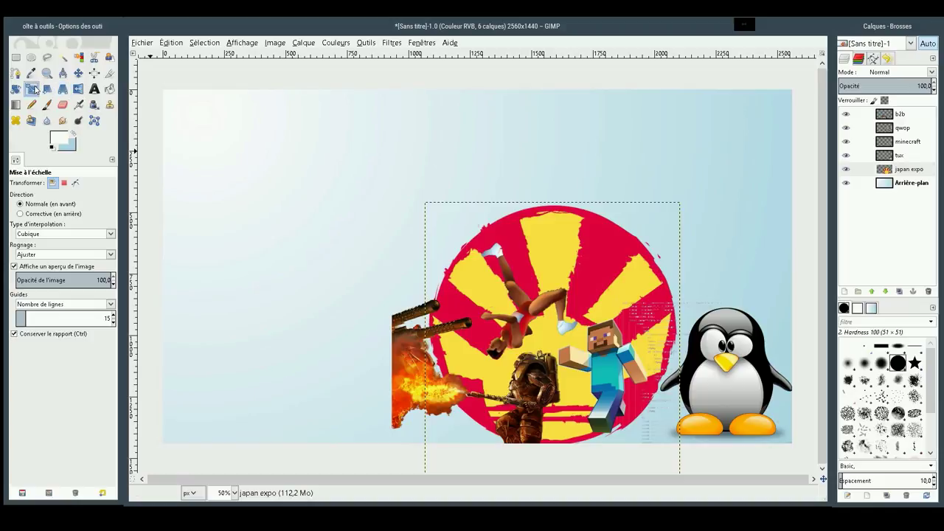
pyautogui.click(544, 295)
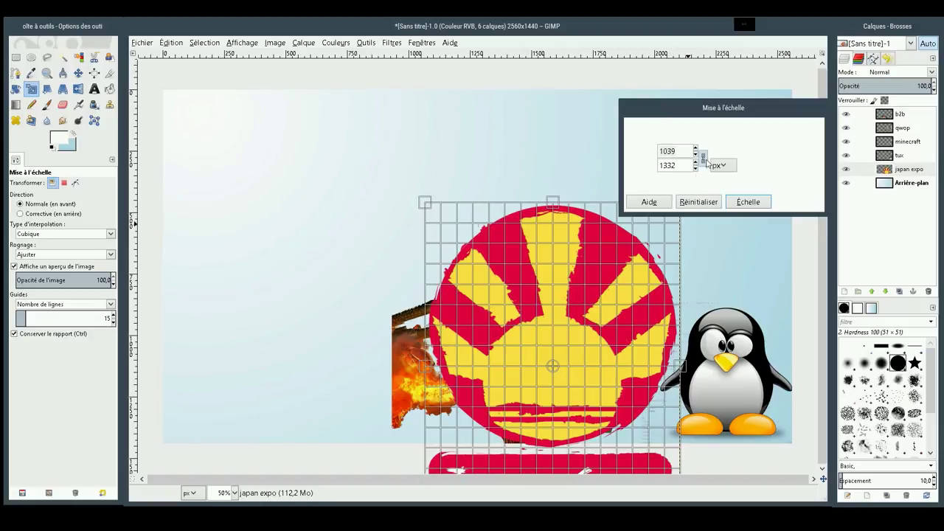
pyautogui.click(704, 158)
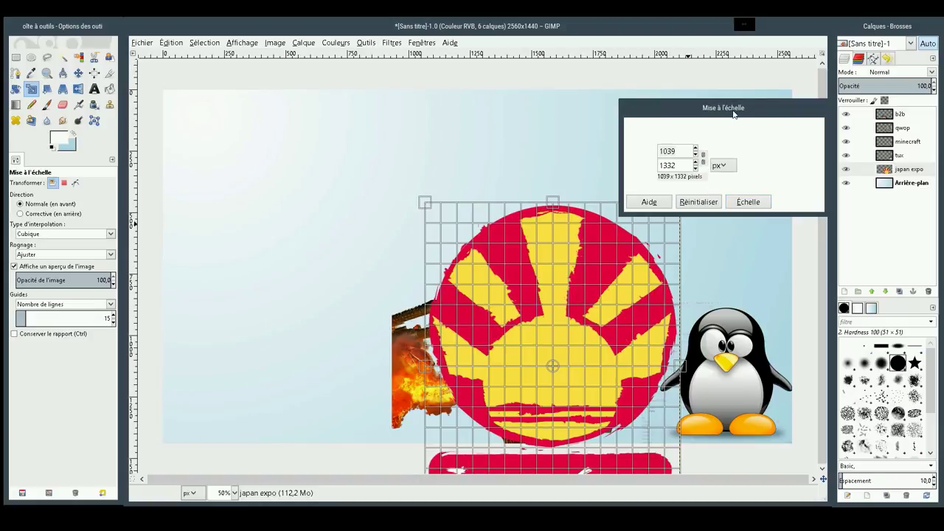
pyautogui.moveTo(738, 102); pyautogui.dragTo(722, 528)
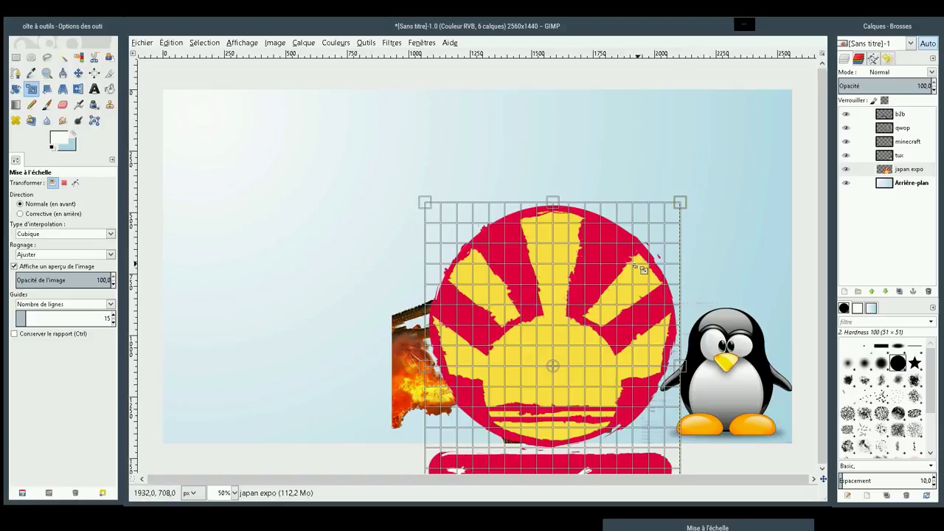
pyautogui.press('Return')
pyautogui.click(570, 256)
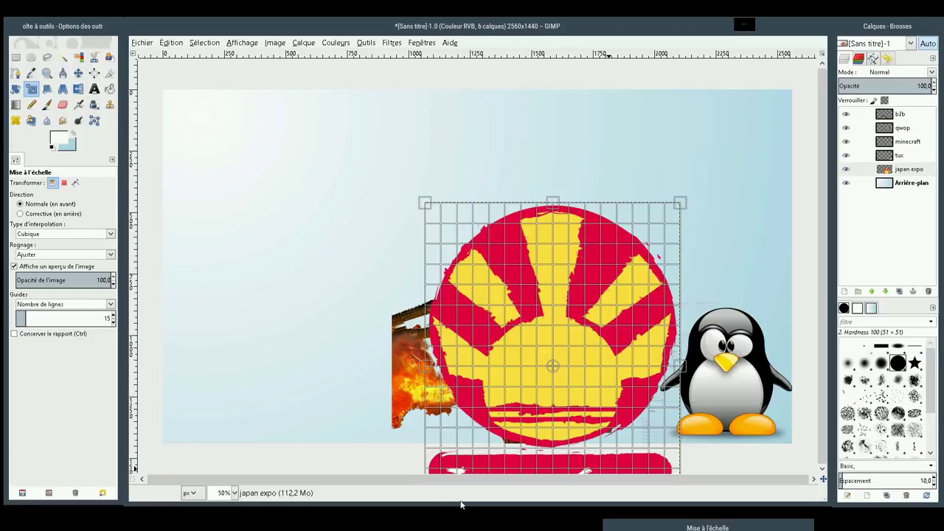
# Stretch the Japan Expo logo into a wide 1719×1244 oval behind the figures
pyautogui.click(172, 344)
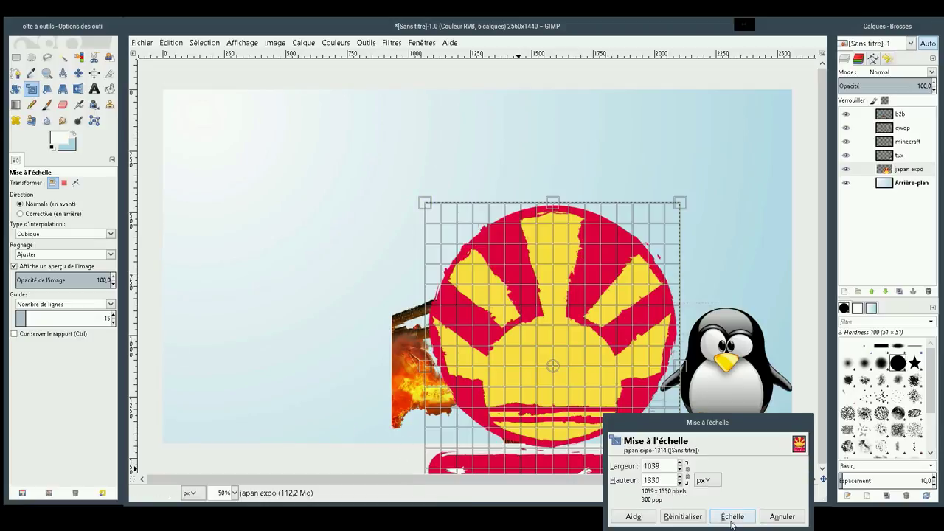
pyautogui.moveTo(695, 422); pyautogui.dragTo(591, 124)
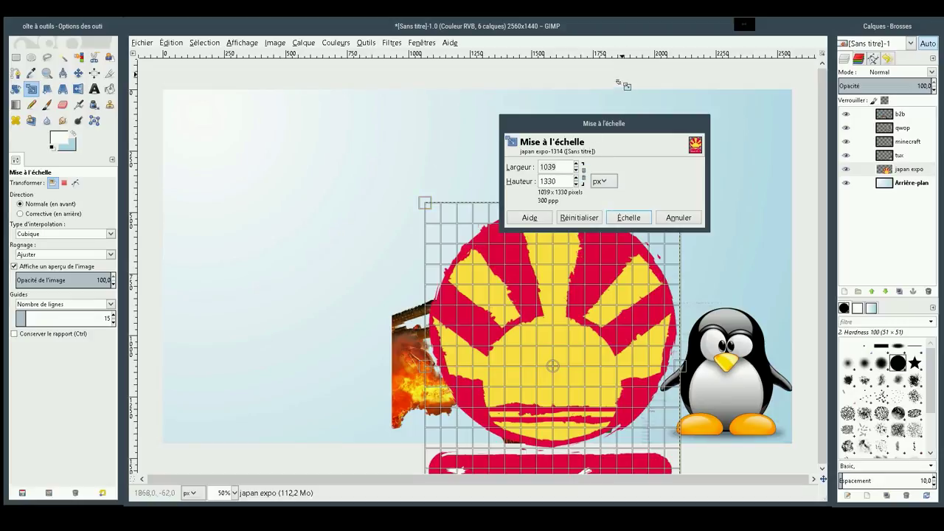
pyautogui.click(601, 123)
pyautogui.moveTo(371, 136); pyautogui.dragTo(284, 124)
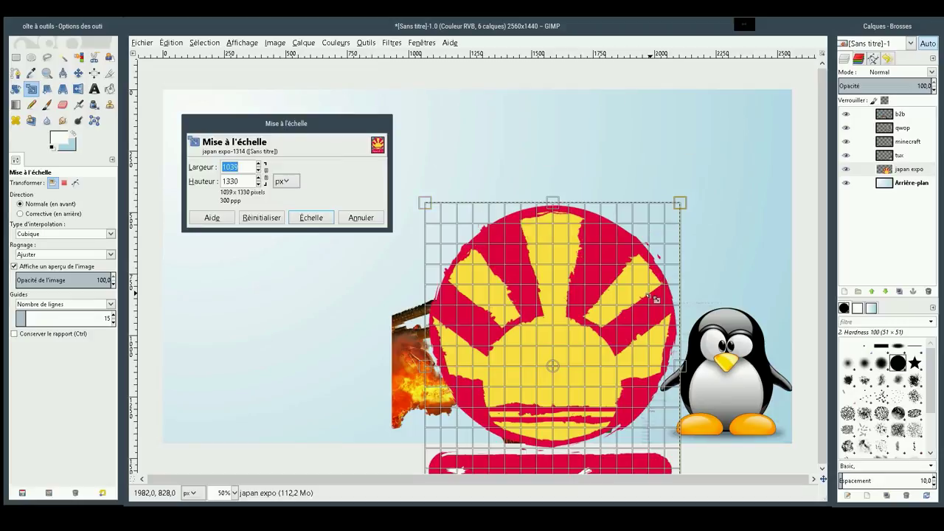
pyautogui.moveTo(689, 205); pyautogui.dragTo(799, 215)
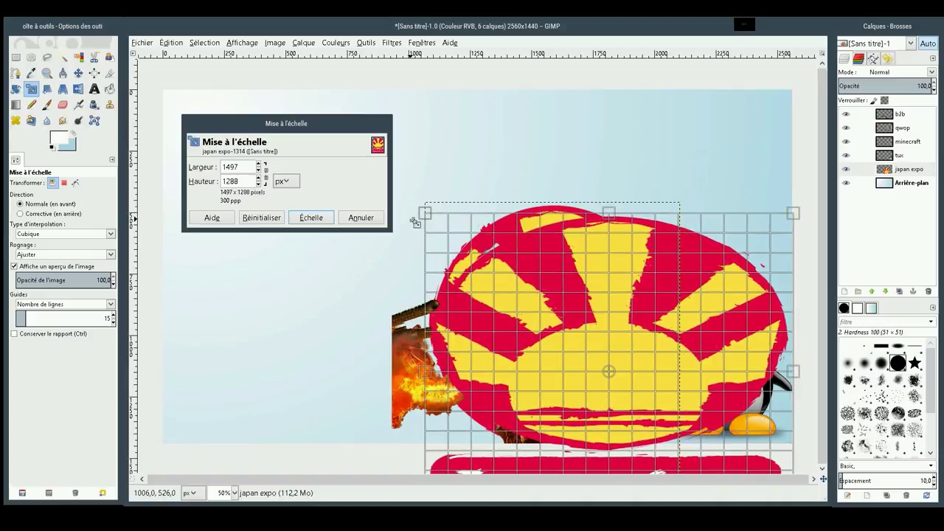
pyautogui.moveTo(427, 214); pyautogui.dragTo(371, 223)
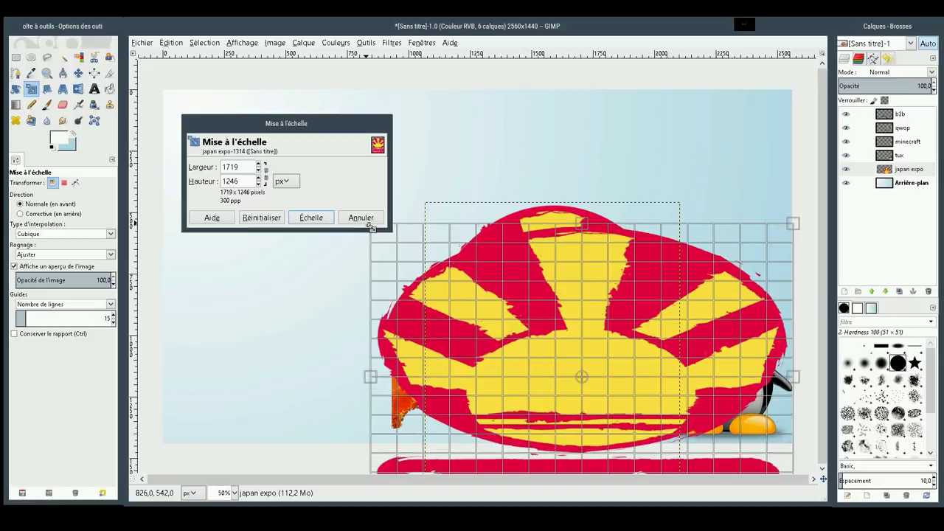
pyautogui.moveTo(582, 379); pyautogui.dragTo(582, 367)
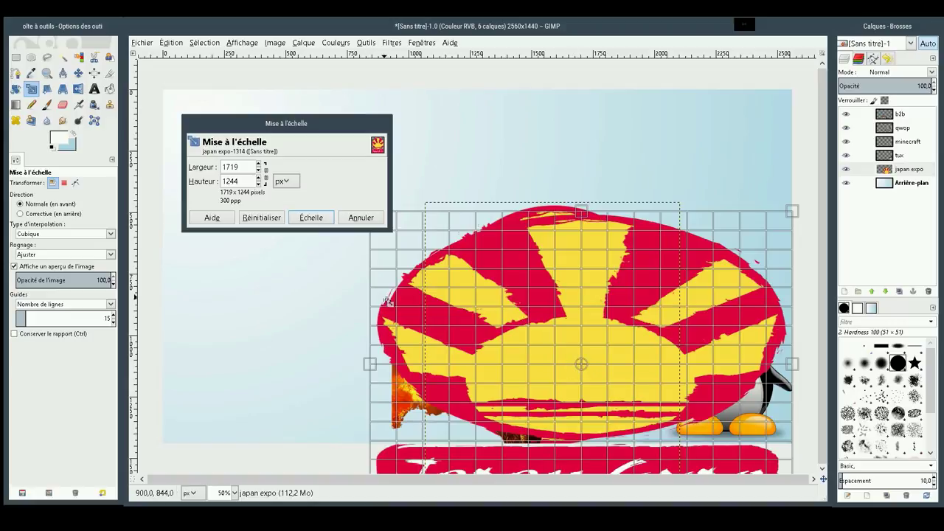
pyautogui.click(310, 217)
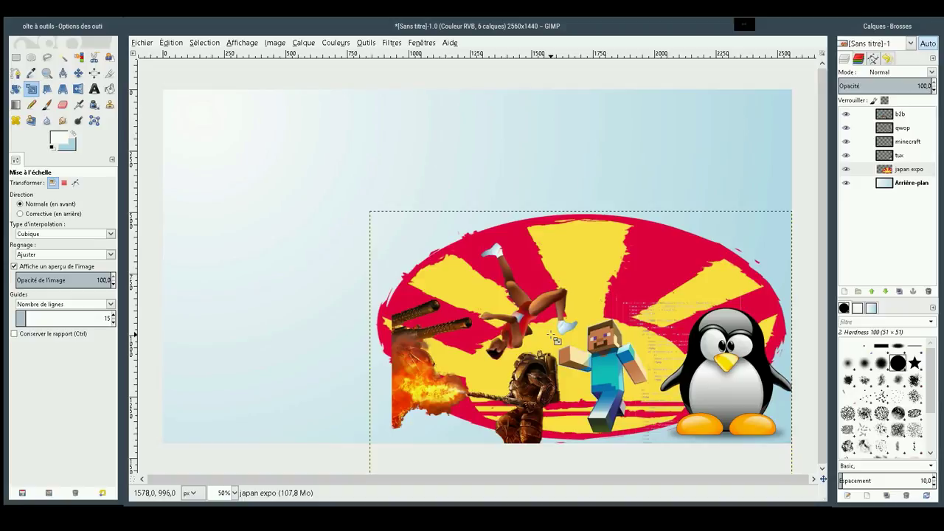
# Undo the wide stretch, restore the 'japan expo' layer name, and cancel the pending scale
pyautogui.hotkey('ctrl', 'z')
pyautogui.hotkey('ctrl', 'z')
pyautogui.hotkey('ctrl', 'z')
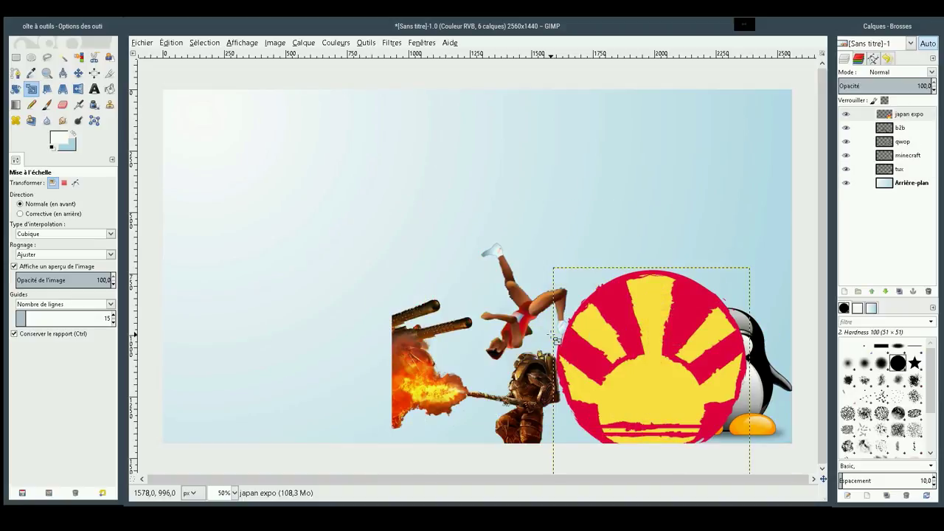
pyautogui.hotkey('ctrl', 'z')
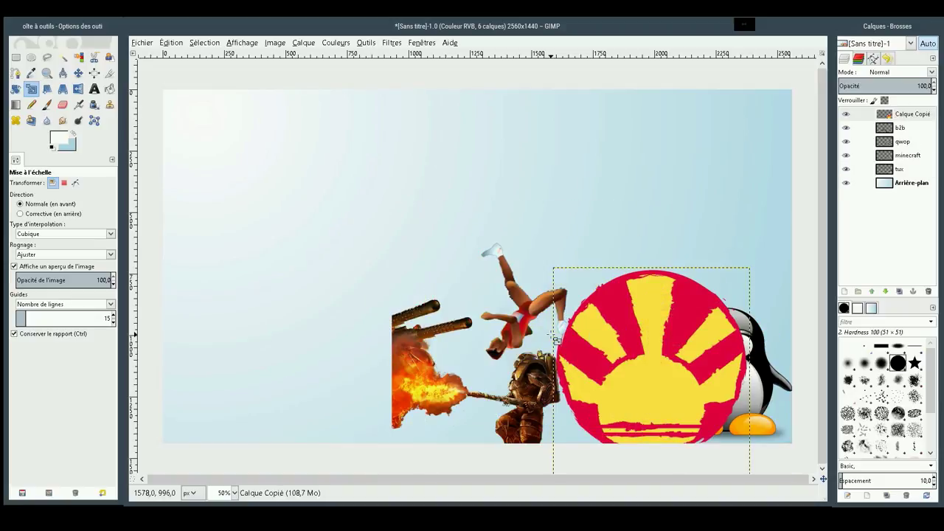
pyautogui.hotkey('ctrl', 'y')
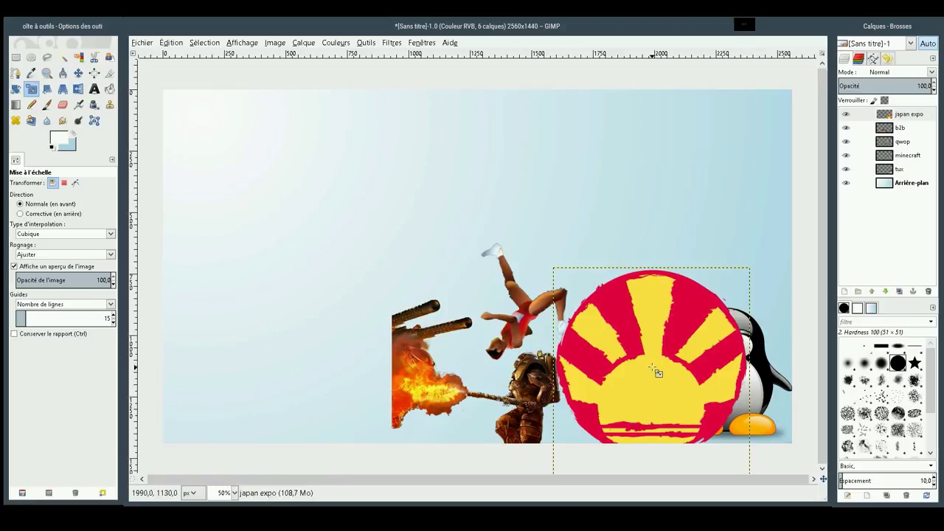
pyautogui.moveTo(657, 369); pyautogui.dragTo(603, 273)
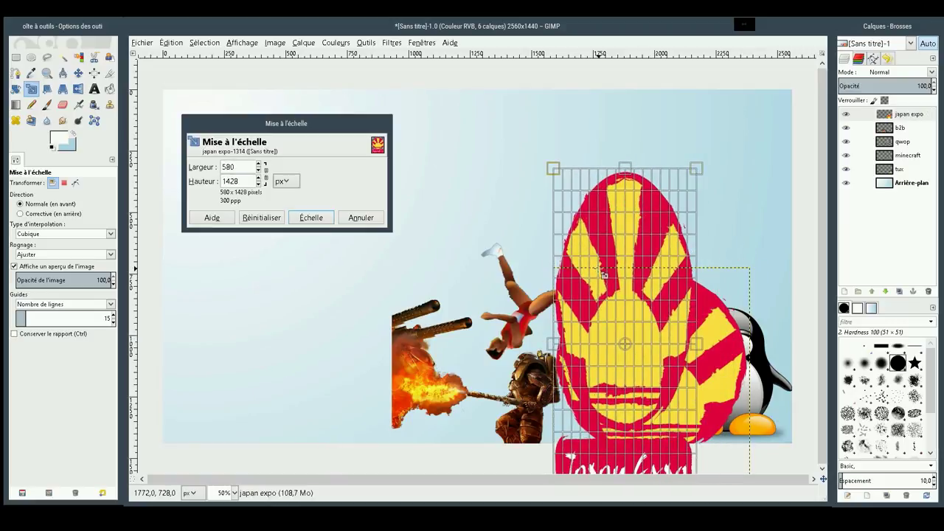
pyautogui.click(376, 130)
pyautogui.press('ctrl')
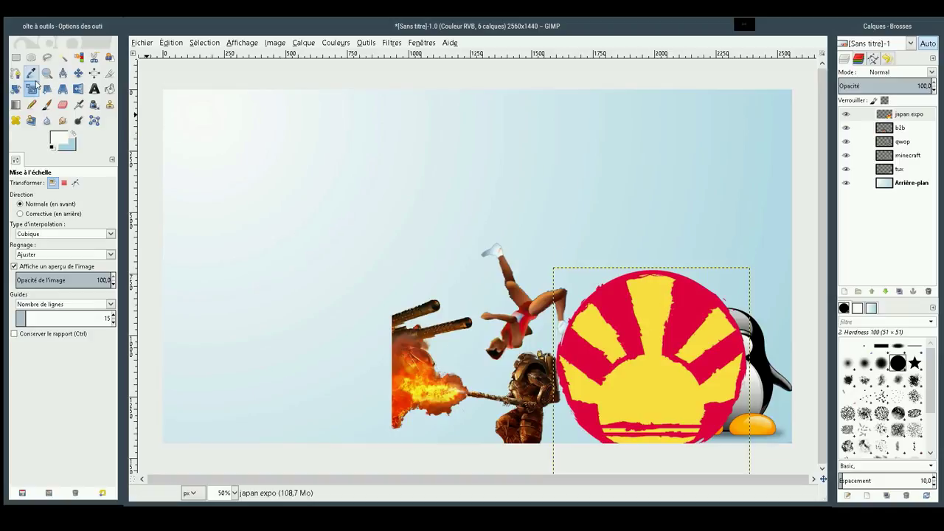
# Move the Japan Expo logo up to reveal its text banner
pyautogui.click(79, 72)
pyautogui.moveTo(630, 369)
pyautogui.mouseDown()
pyautogui.moveTo(651, 157)
pyautogui.moveTo(638, 216)
pyautogui.mouseUp()
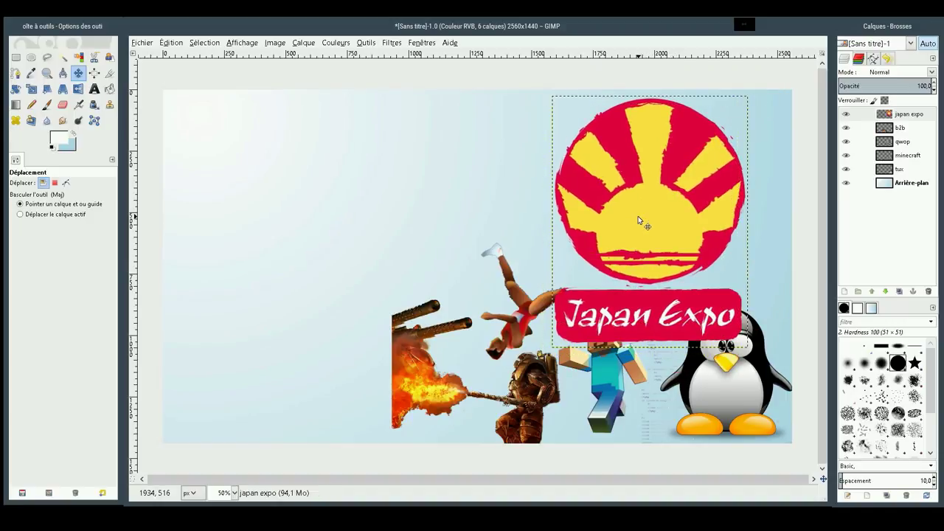
pyautogui.rightClick(609, 217)
pyautogui.click(609, 217)
pyautogui.click(639, 194)
# Scale the logo proportionally to 200×257 pixels with width and height linked
pyautogui.click(31, 88)
pyautogui.click(596, 112)
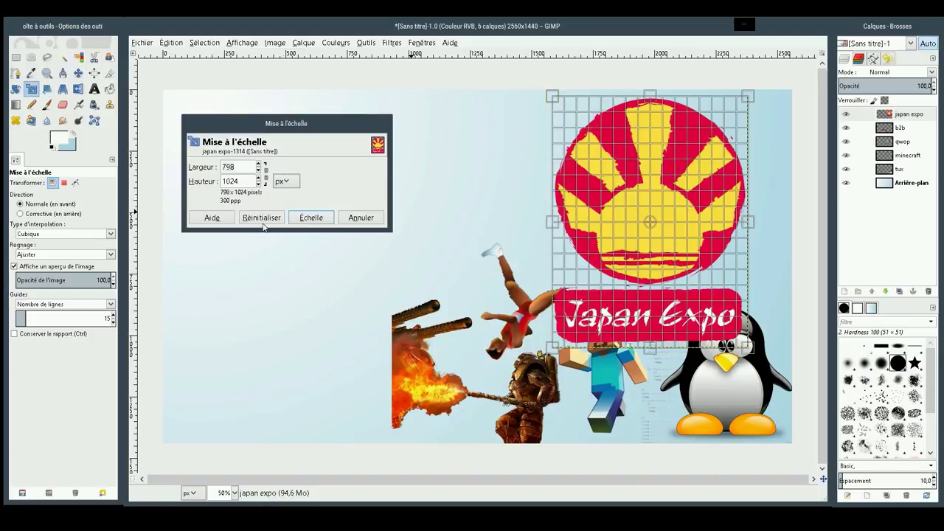
pyautogui.write('200')
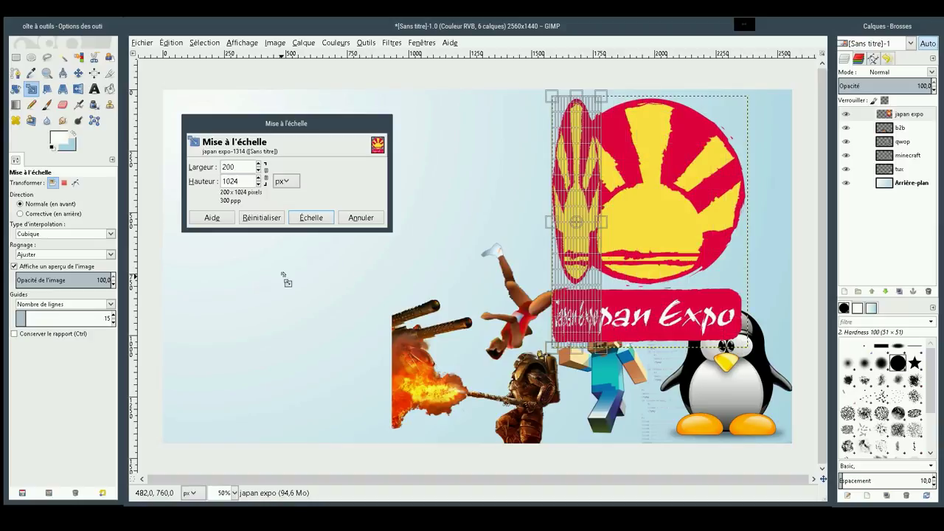
pyautogui.click(262, 217)
pyautogui.click(265, 174)
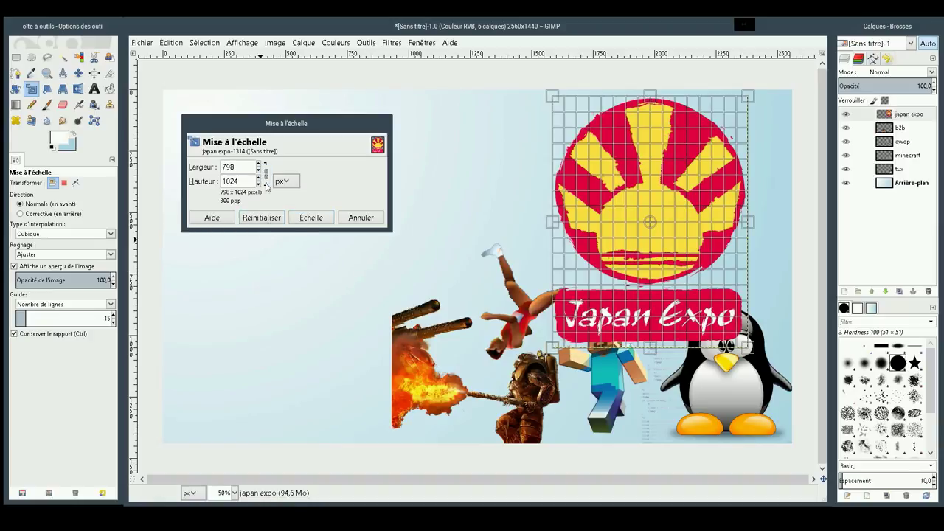
pyautogui.click(238, 169)
pyautogui.doubleClick(238, 168)
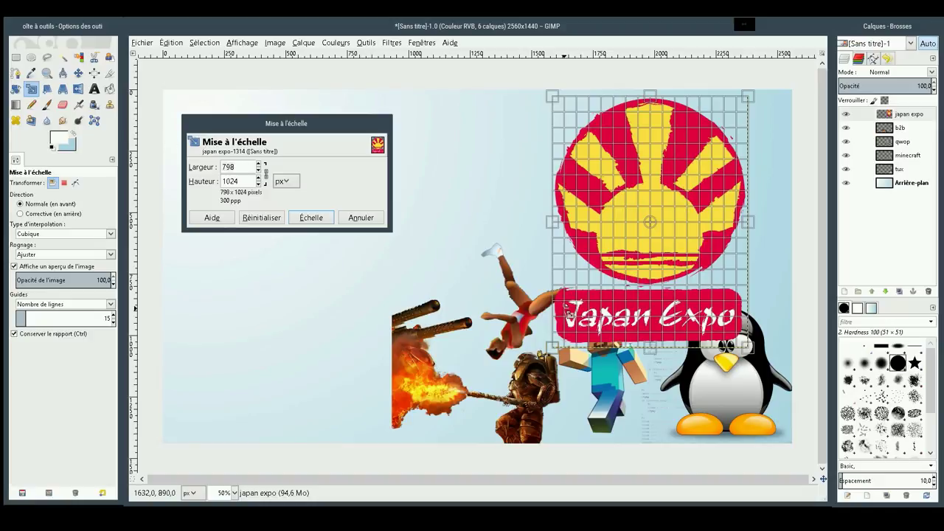
pyautogui.write('200')
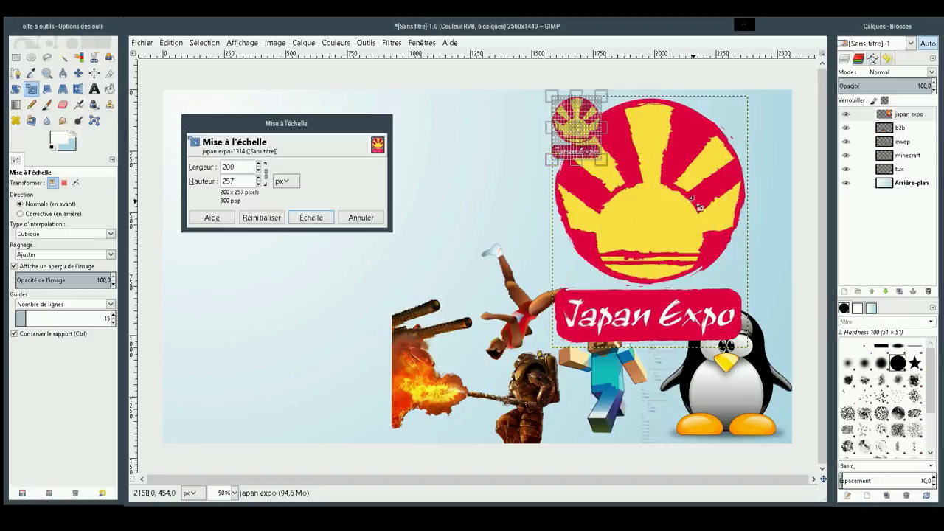
pyautogui.click(310, 218)
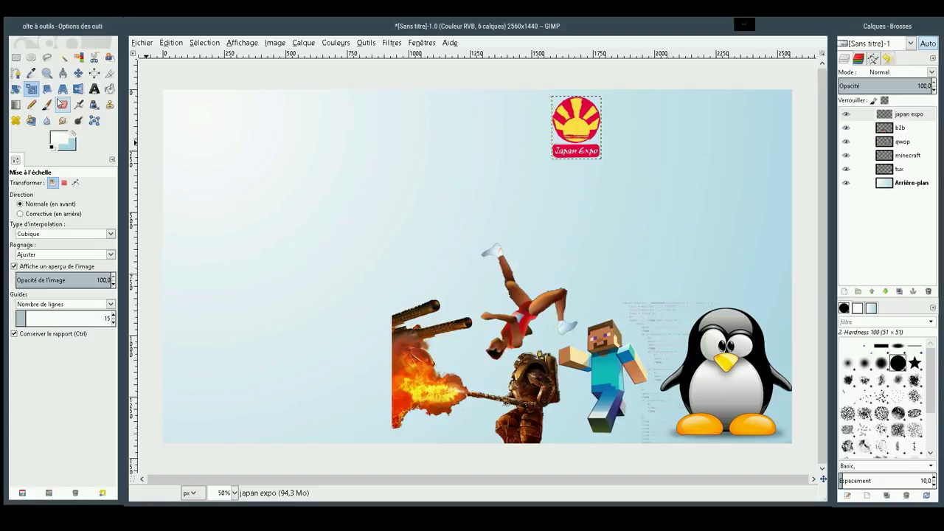
# Drag the small logo down and left, beside the runner above the warrior
pyautogui.click(78, 73)
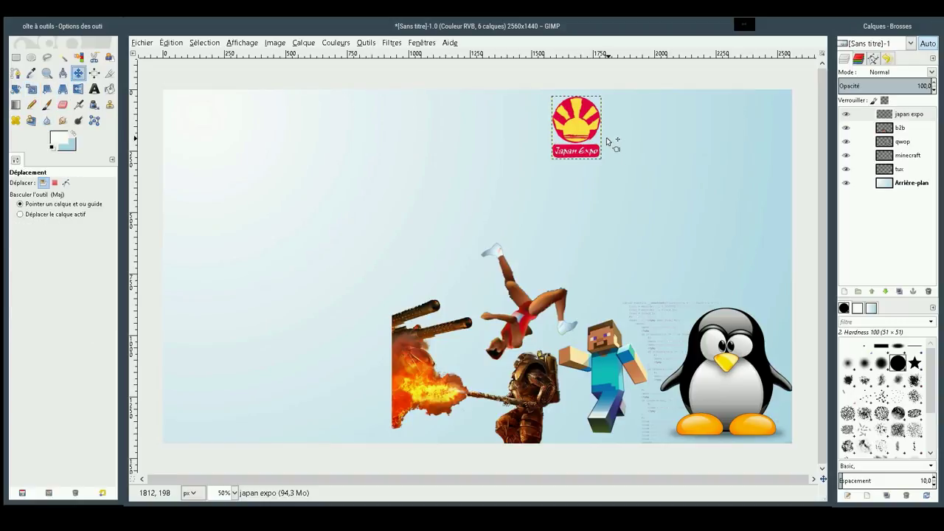
pyautogui.moveTo(583, 130); pyautogui.dragTo(613, 282)
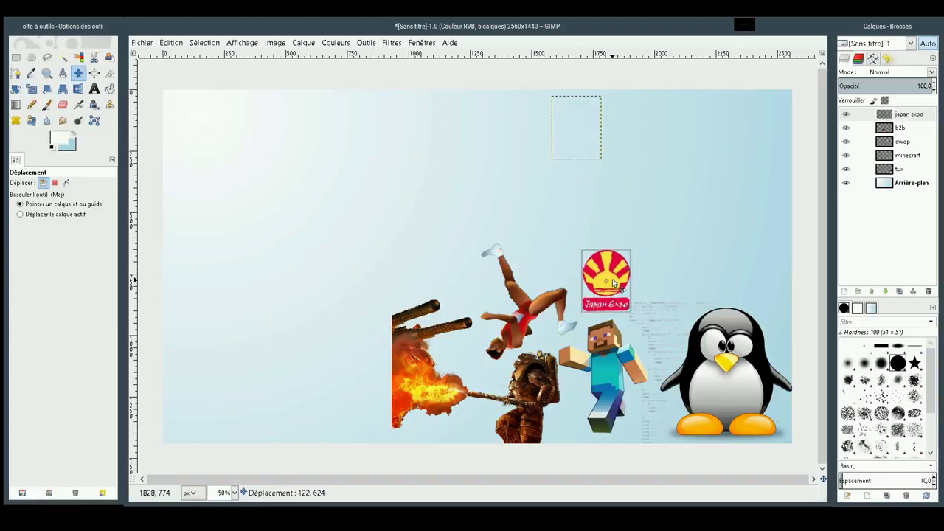
pyautogui.moveTo(613, 282)
pyautogui.mouseDown()
pyautogui.moveTo(472, 284)
pyautogui.moveTo(461, 295)
pyautogui.moveTo(486, 360)
pyautogui.moveTo(469, 361)
pyautogui.moveTo(532, 285)
pyautogui.moveTo(547, 285)
pyautogui.moveTo(638, 364)
pyautogui.moveTo(599, 416)
pyautogui.moveTo(576, 415)
pyautogui.moveTo(605, 417)
pyautogui.moveTo(682, 274)
pyautogui.moveTo(767, 279)
pyautogui.moveTo(646, 279)
pyautogui.moveTo(596, 313)
pyautogui.moveTo(599, 295)
pyautogui.moveTo(568, 301)
pyautogui.moveTo(555, 324)
pyautogui.moveTo(556, 290)
pyautogui.moveTo(468, 276)
pyautogui.moveTo(475, 289)
pyautogui.mouseUp()
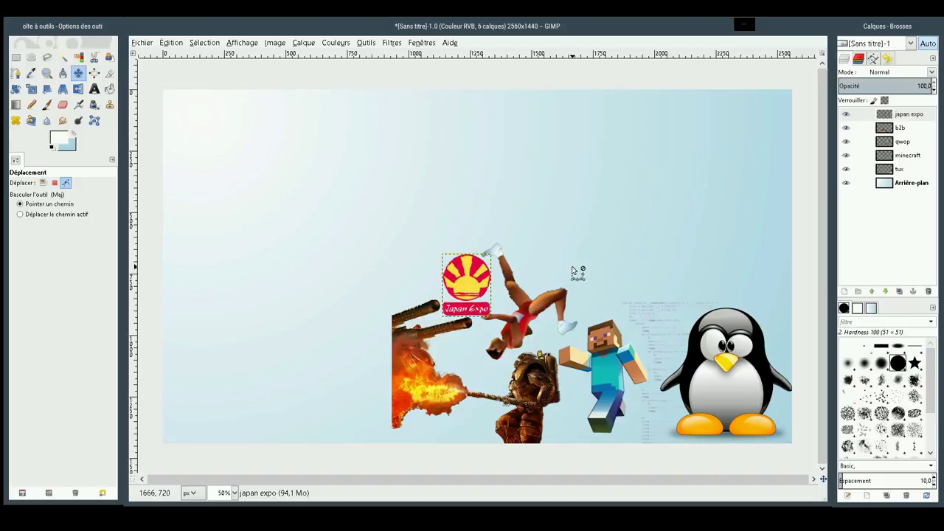
# Undo the shrink and move the full-size logo into the top-right corner
pyautogui.hotkey('ctrl', 'z')
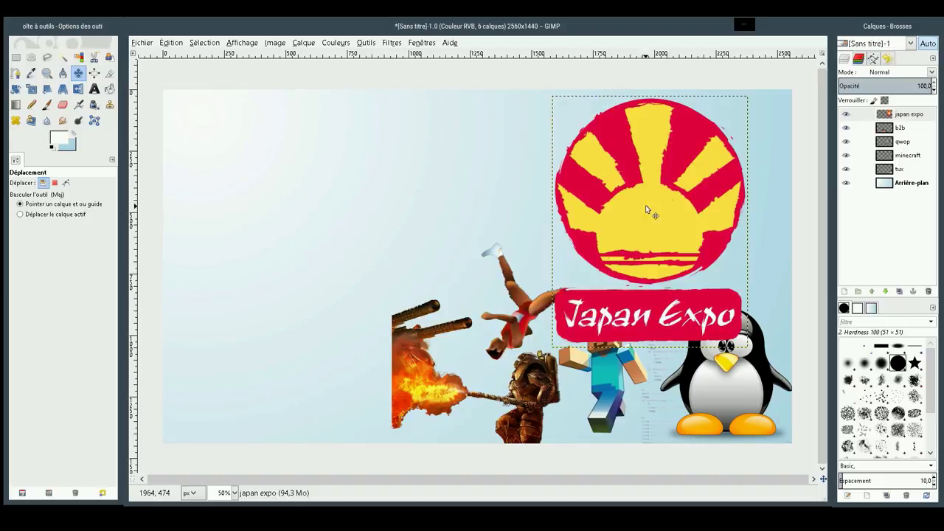
pyautogui.moveTo(647, 211)
pyautogui.mouseDown()
pyautogui.moveTo(460, 181)
pyautogui.moveTo(741, 126)
pyautogui.mouseUp()
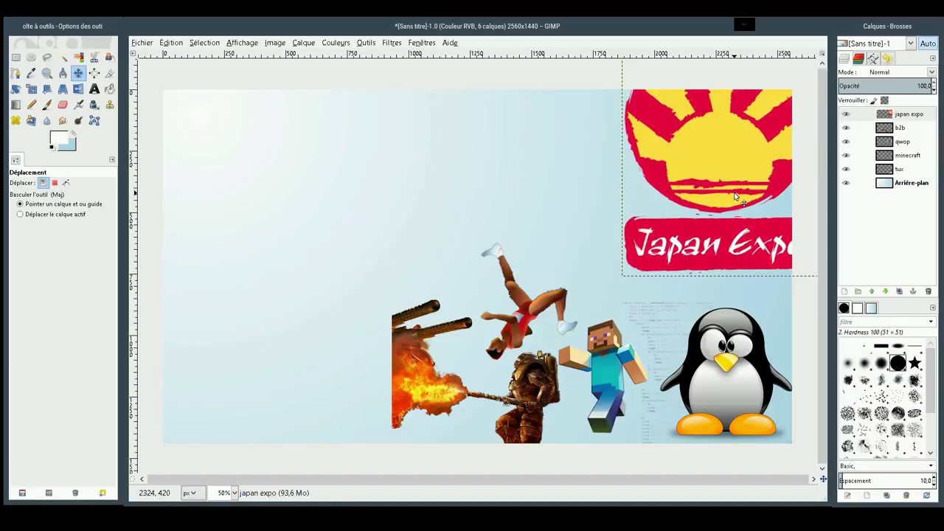
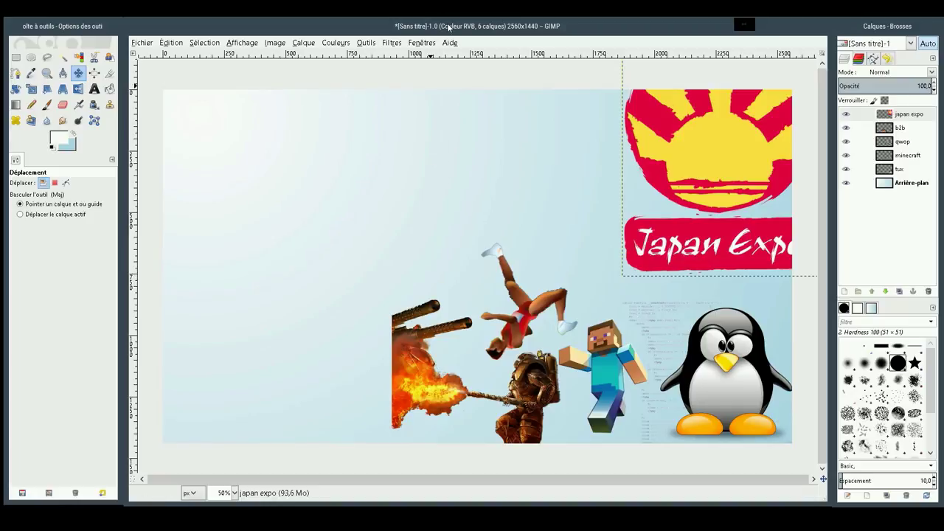
# Paste the character image as a new layer and move it to the banner's left side
pyautogui.hotkey('ctrl', 'v')
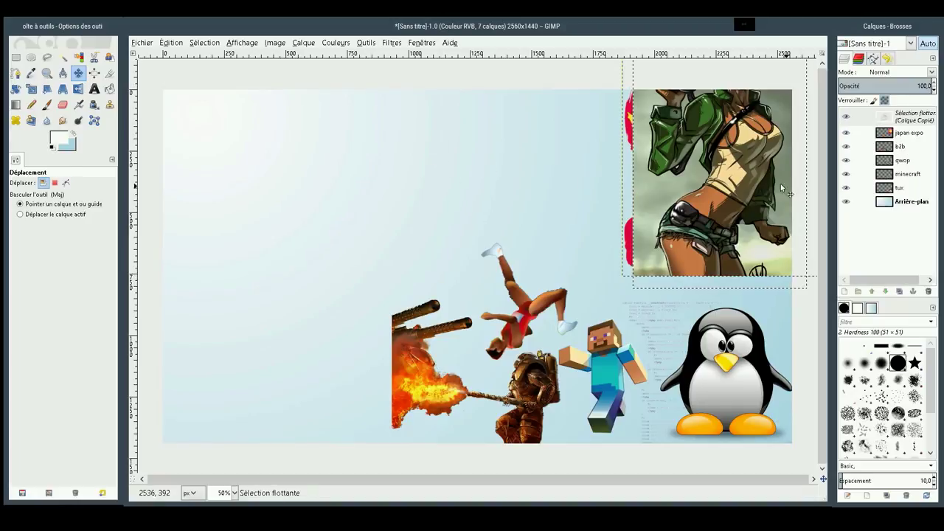
pyautogui.moveTo(780, 183); pyautogui.dragTo(335, 255)
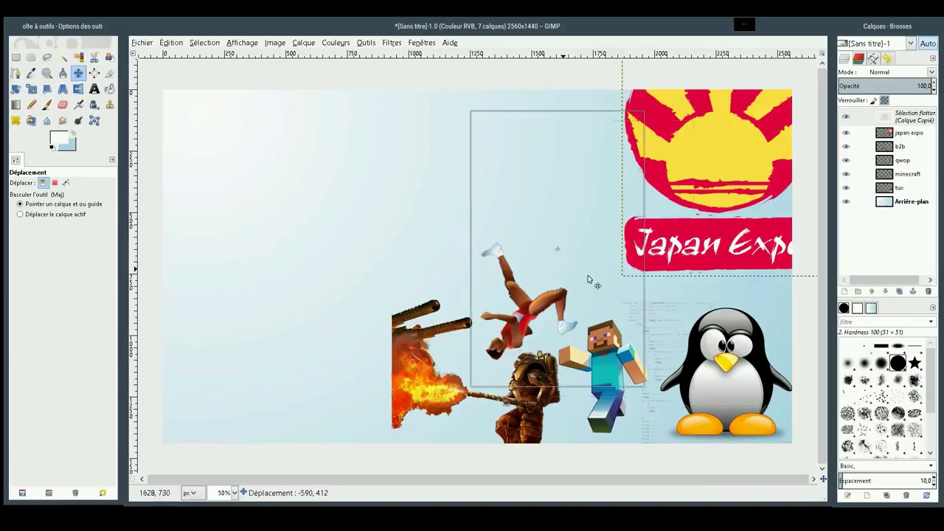
pyautogui.moveTo(335, 255)
pyautogui.mouseDown()
pyautogui.moveTo(705, 252)
pyautogui.moveTo(706, 148)
pyautogui.moveTo(710, 240)
pyautogui.mouseUp()
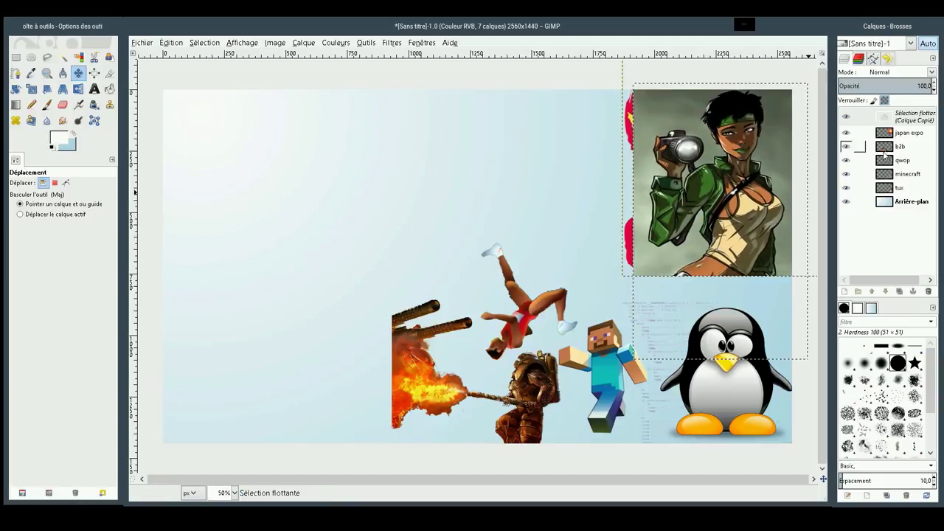
pyautogui.click(878, 117)
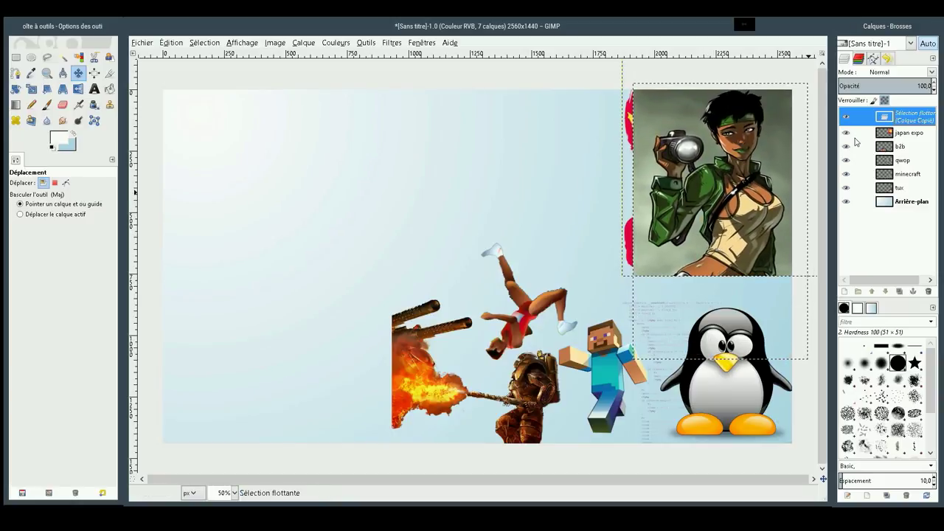
pyautogui.hotkey('shift', 'ctrl', 'n')
pyautogui.moveTo(740, 243)
pyautogui.mouseDown()
pyautogui.moveTo(510, 284)
pyautogui.moveTo(306, 264)
pyautogui.mouseUp()
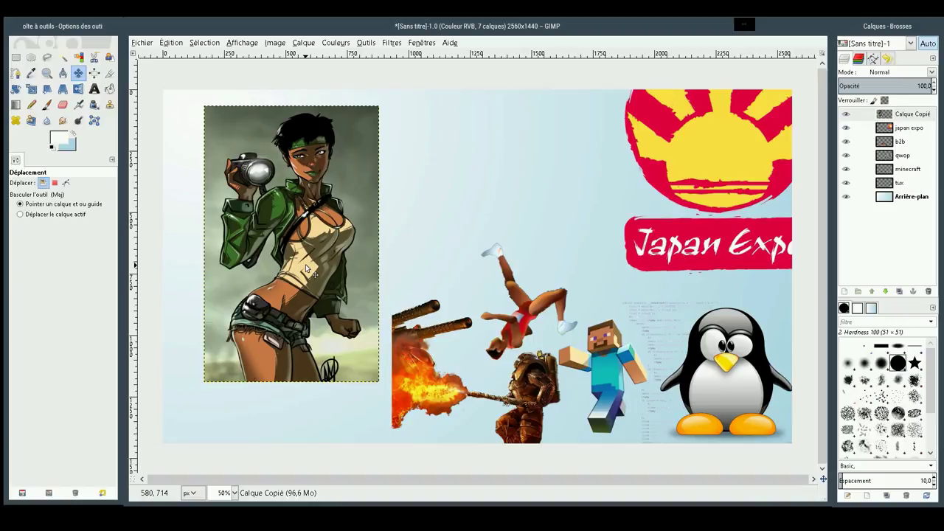
# Clear the figure image and delete the empty Calque Copié layer
pyautogui.press('Delete')
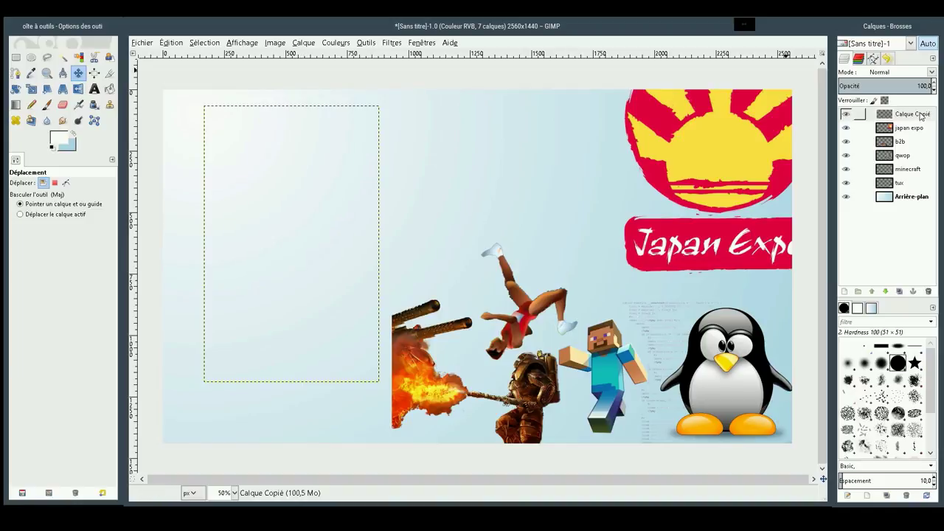
pyautogui.click(921, 116)
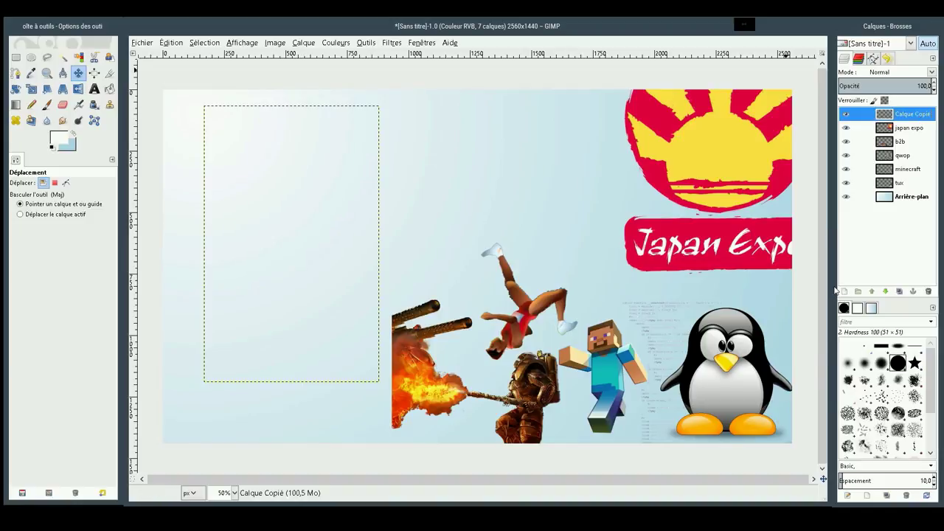
pyautogui.press('Delete')
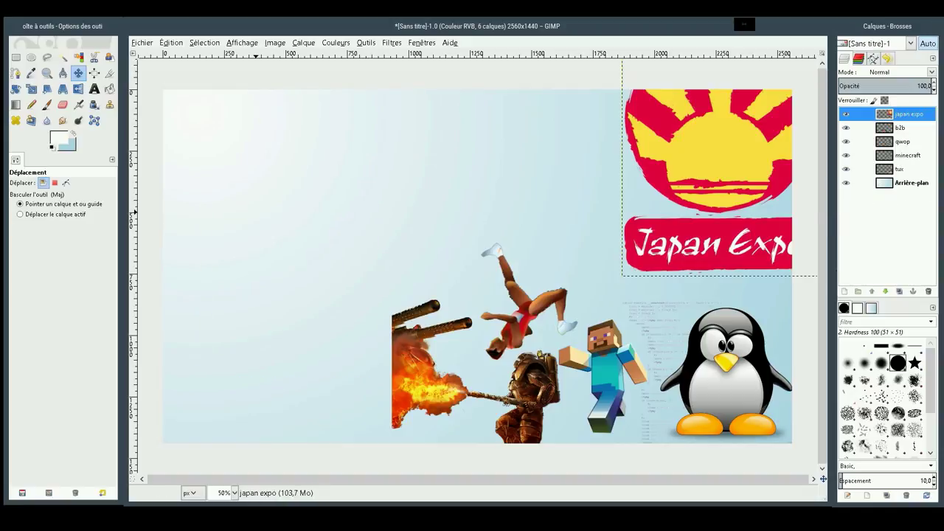
pyautogui.click(256, 212)
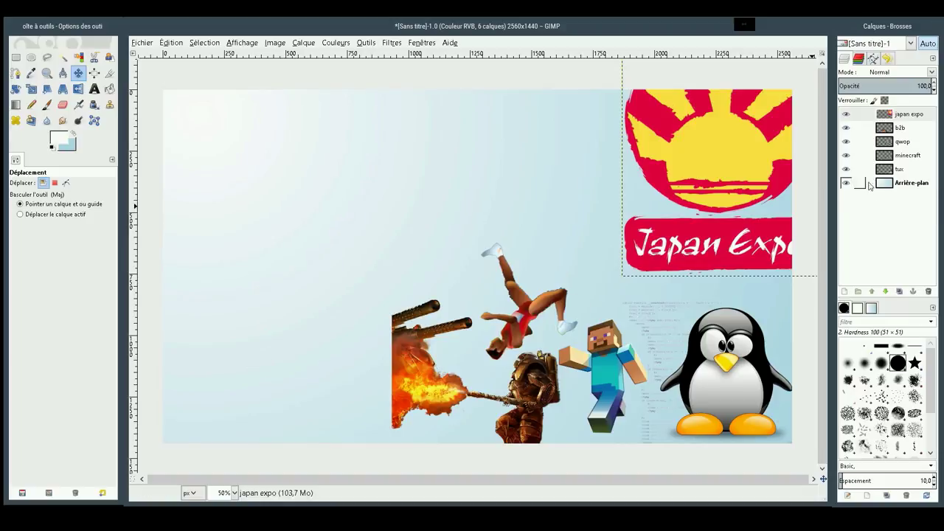
# Paste the pig image at the banner's top-left, then delete it
pyautogui.click(880, 183)
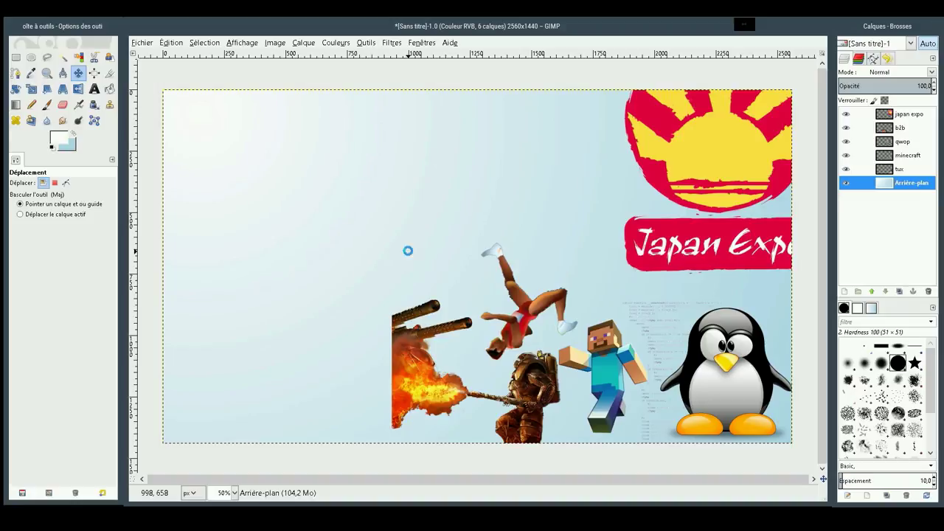
pyautogui.hotkey('ctrl', 'v')
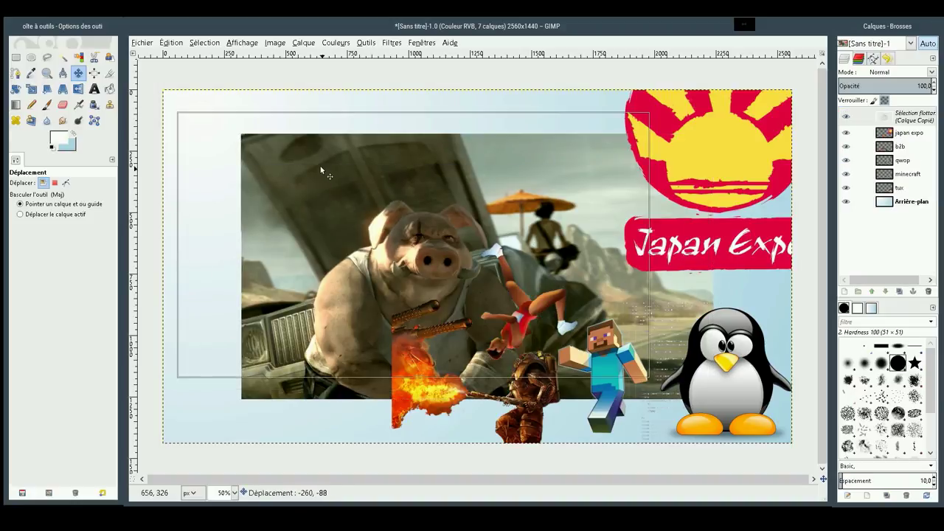
pyautogui.moveTo(389, 194); pyautogui.dragTo(303, 155)
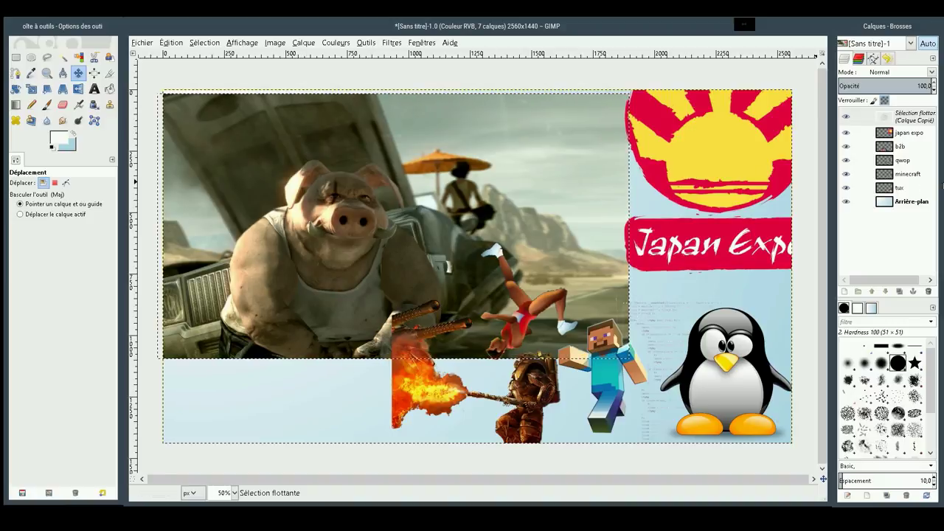
pyautogui.click(894, 118)
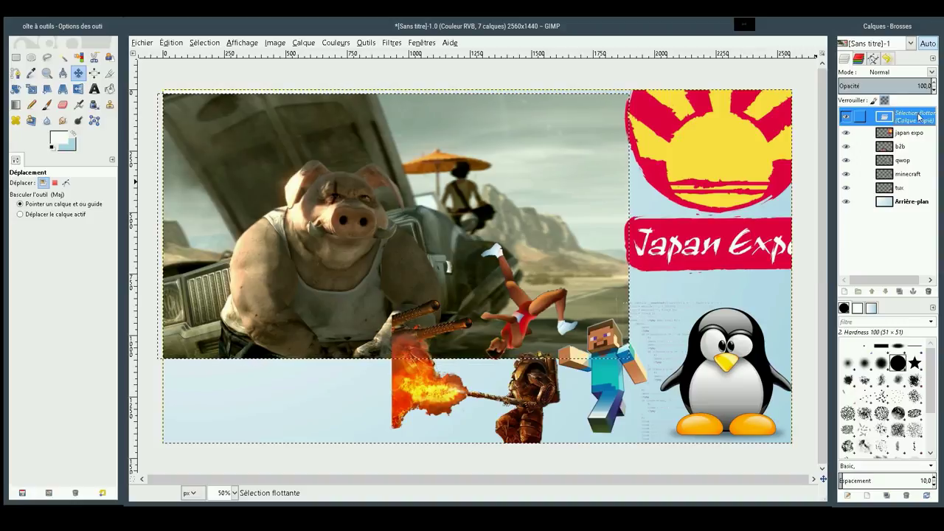
pyautogui.press('Delete')
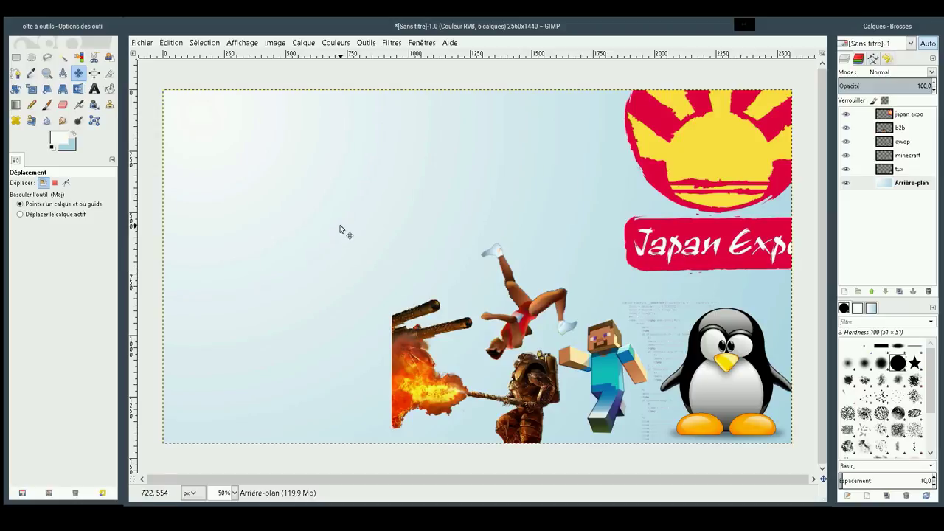
# Paste the running-figure screenshot, scale it to 2166×1215 and align it to the top edge
pyautogui.hotkey('ctrl', 'v')
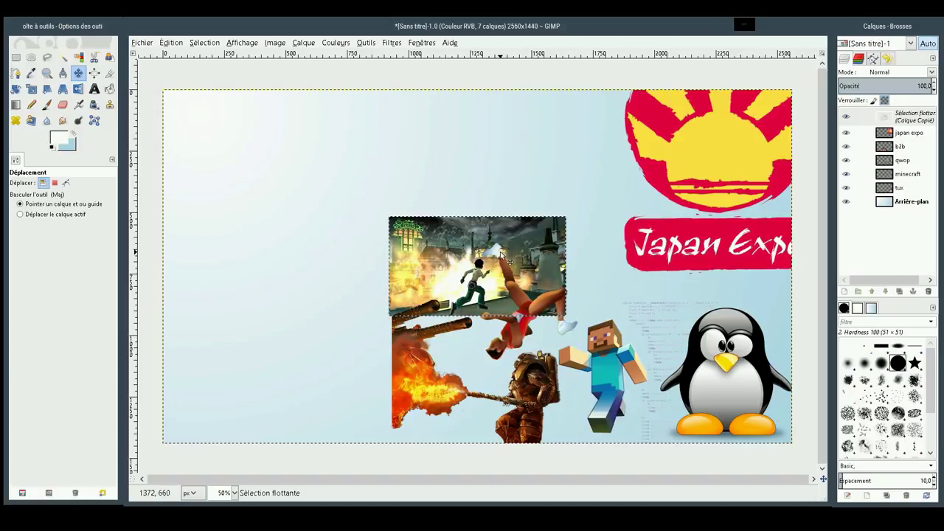
pyautogui.moveTo(501, 254); pyautogui.dragTo(273, 155)
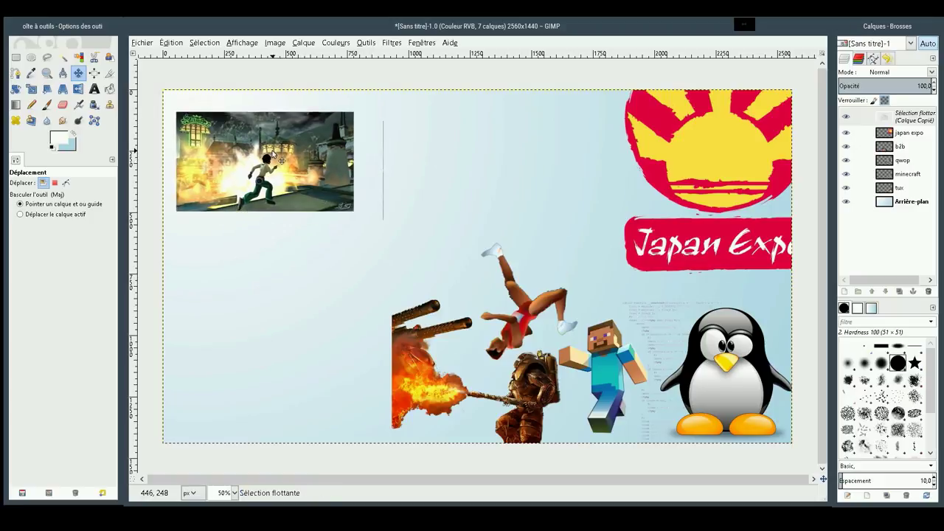
pyautogui.click(31, 89)
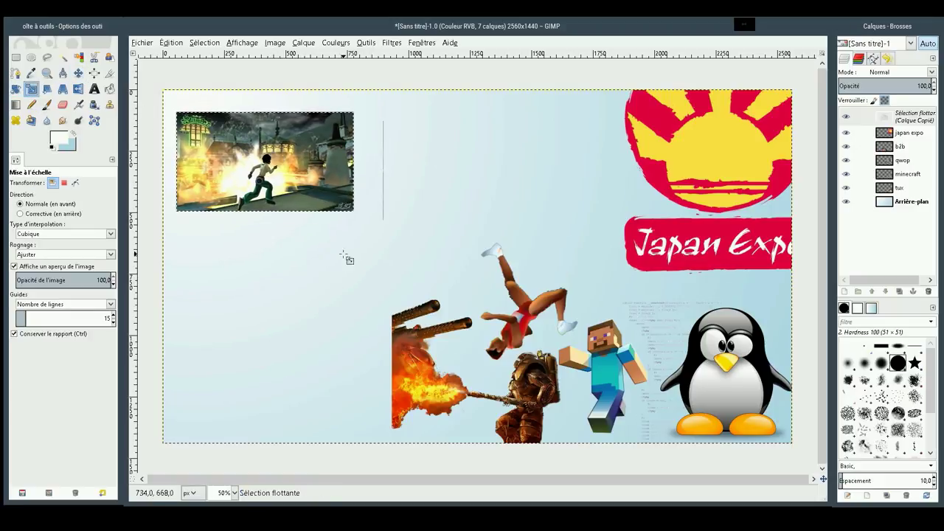
pyautogui.moveTo(351, 210)
pyautogui.mouseDown()
pyautogui.moveTo(764, 454)
pyautogui.moveTo(709, 409)
pyautogui.mouseUp()
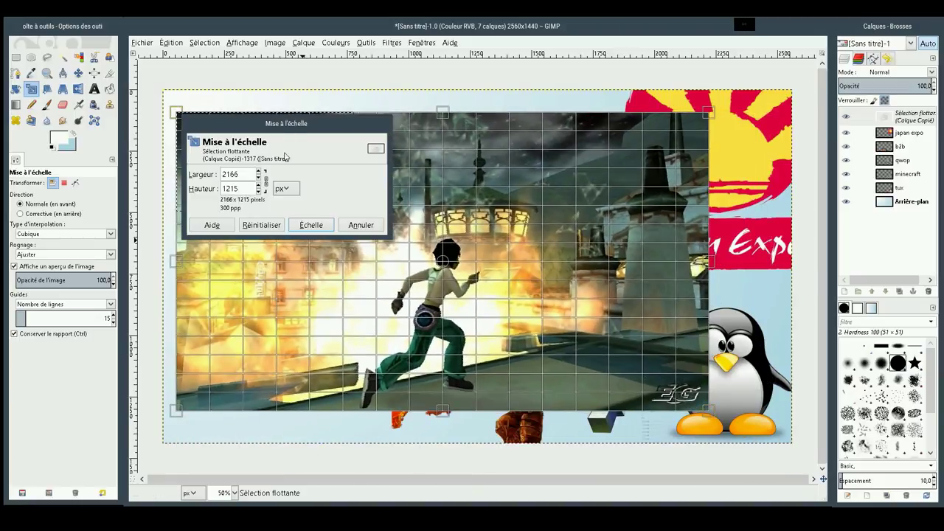
pyautogui.click(311, 225)
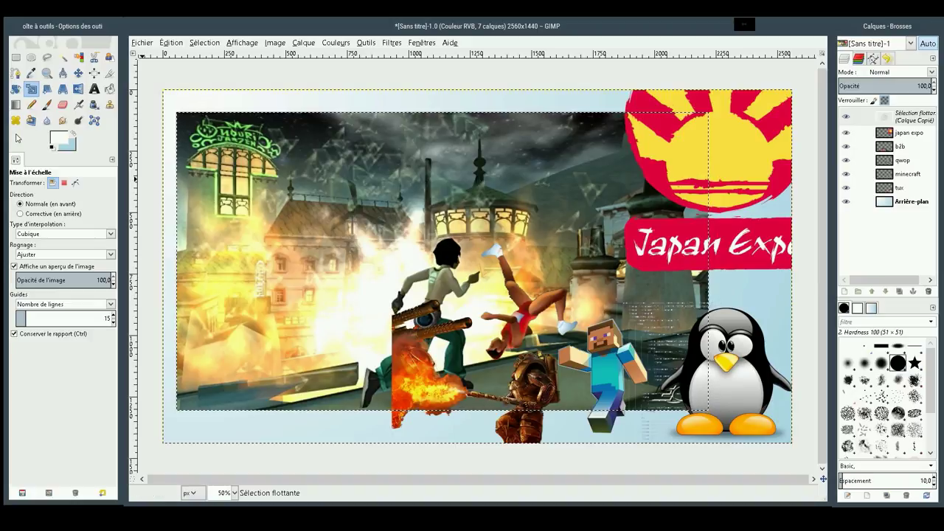
pyautogui.click(78, 74)
pyautogui.moveTo(467, 319); pyautogui.dragTo(424, 190)
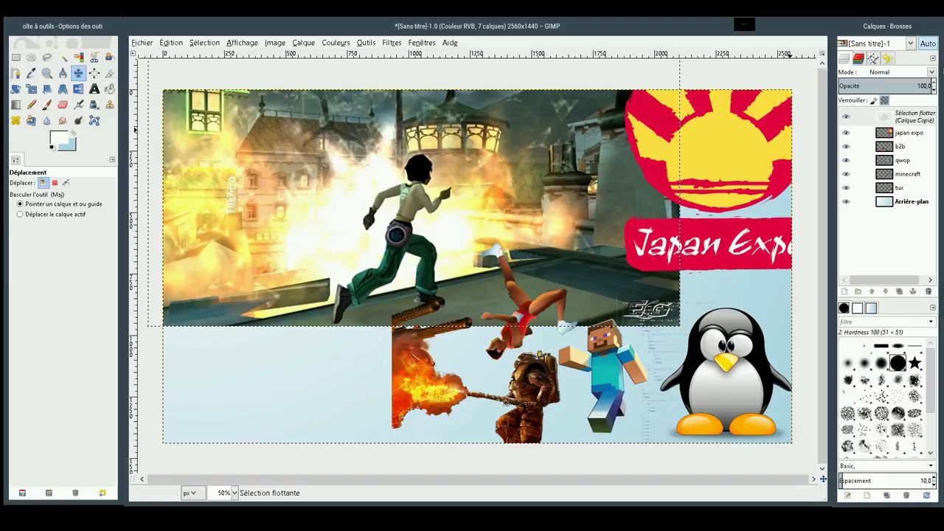
# Delete the floating running-figure screenshot layer
pyautogui.moveTo(900, 116)
pyautogui.click(911, 125)
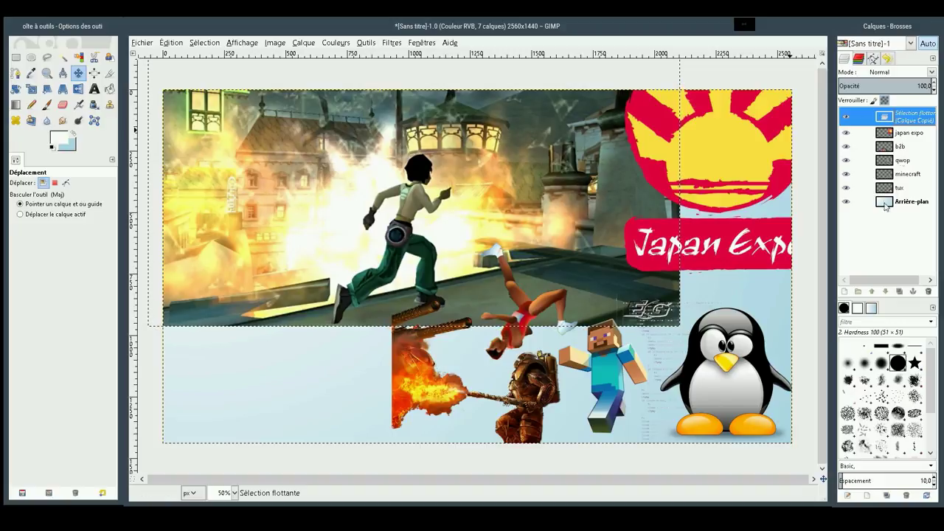
pyautogui.rightClick(912, 123)
pyautogui.click(841, 215)
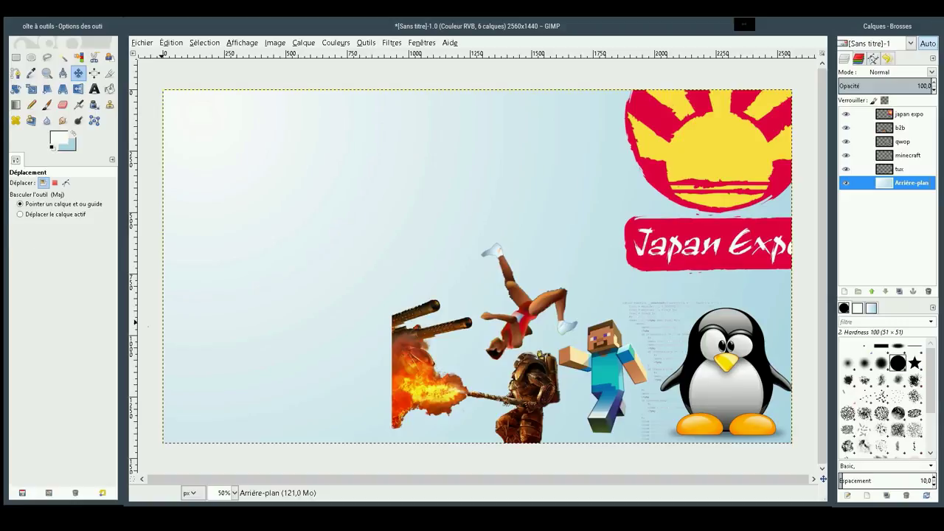
pyautogui.click(3, 213)
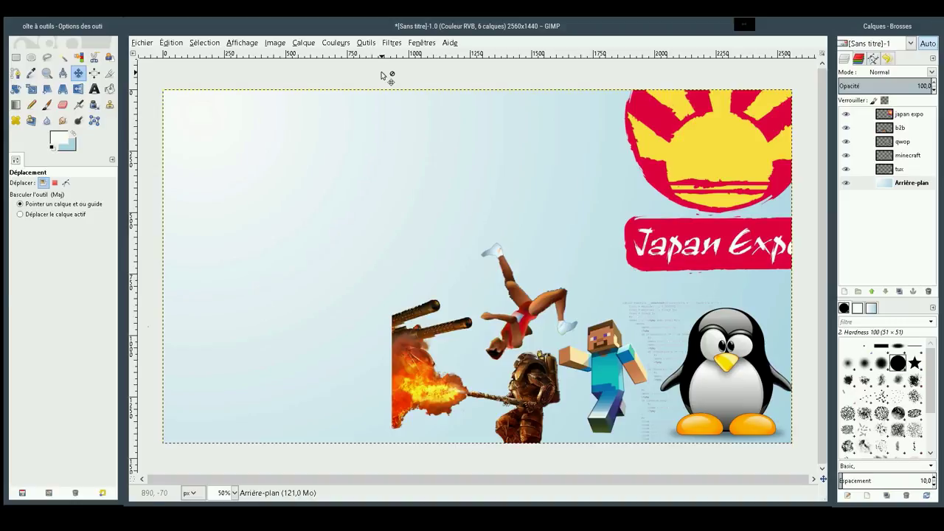
# Paste the man-with-pig image into the top-left corner, then delete it
pyautogui.hotkey('ctrl', 'v')
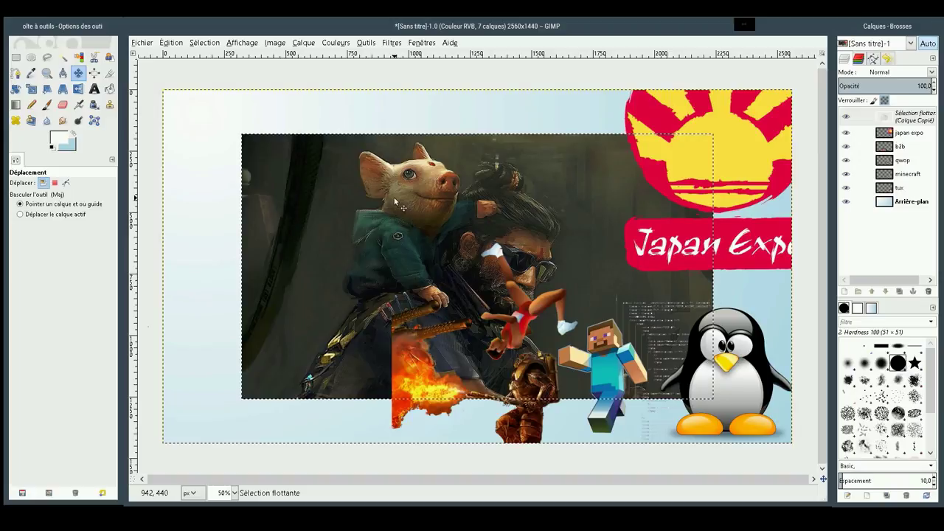
pyautogui.moveTo(412, 222); pyautogui.dragTo(269, 155)
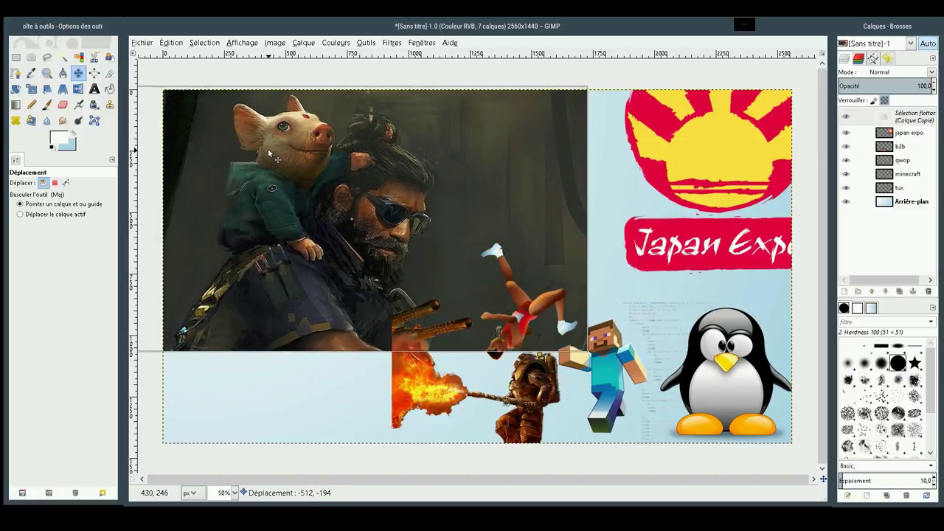
pyautogui.moveTo(269, 155); pyautogui.dragTo(256, 144)
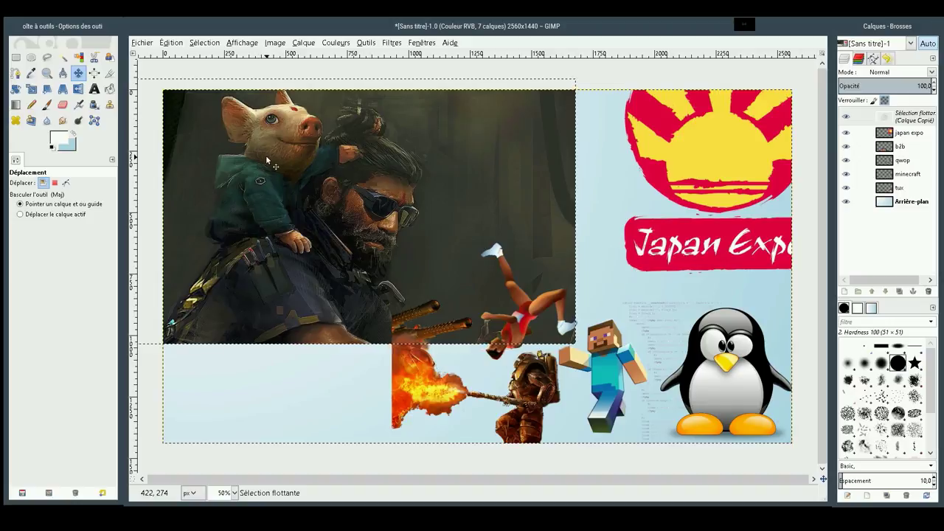
pyautogui.click(911, 118)
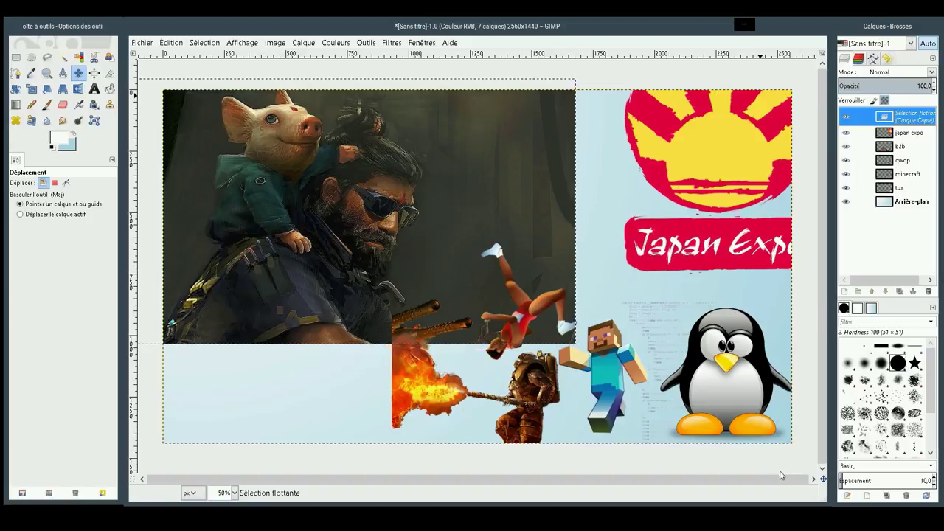
pyautogui.press('Delete')
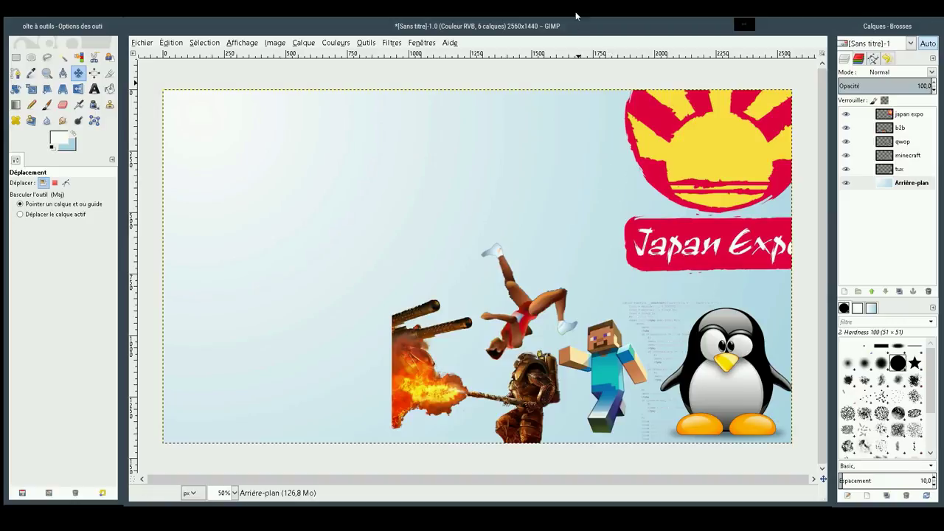
# Paste the game screenshot and scale it up to about 1333×889, cancelling a second rescale
pyautogui.hotkey('ctrl', 'v')
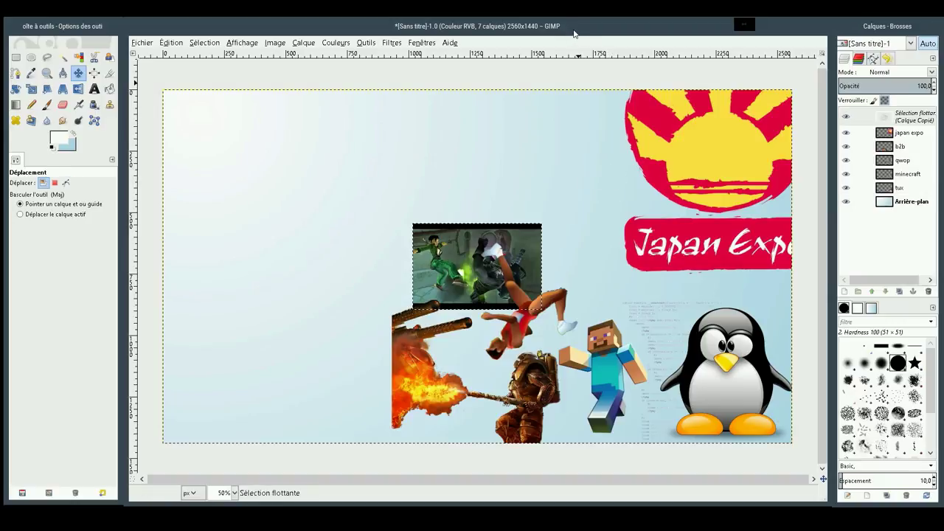
pyautogui.click(32, 89)
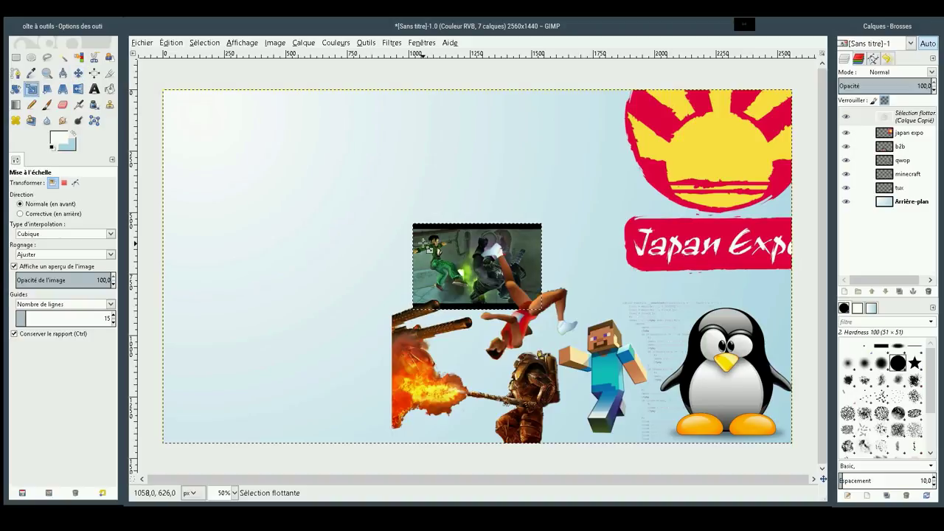
pyautogui.click(427, 191)
pyautogui.click(310, 225)
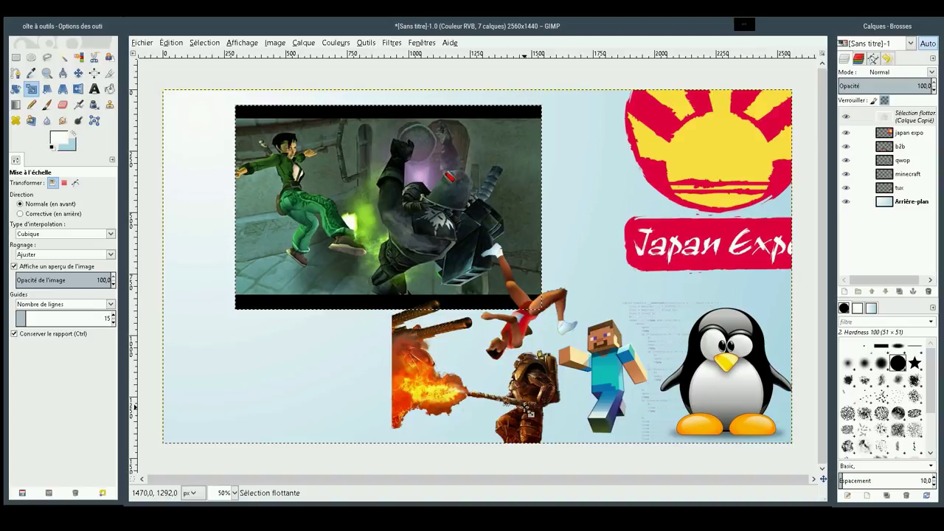
pyautogui.click(247, 199)
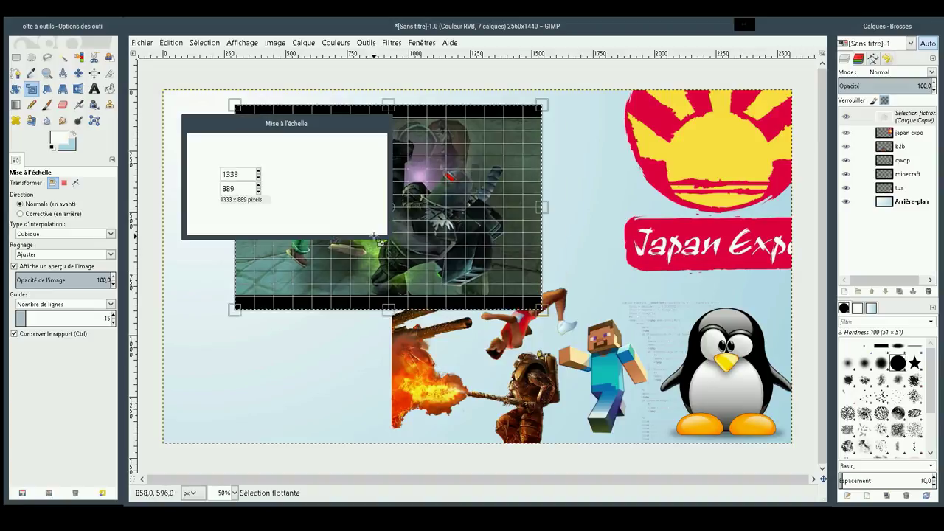
pyautogui.moveTo(247, 199)
pyautogui.mouseDown()
pyautogui.moveTo(285, 299)
pyautogui.moveTo(346, 222)
pyautogui.mouseUp()
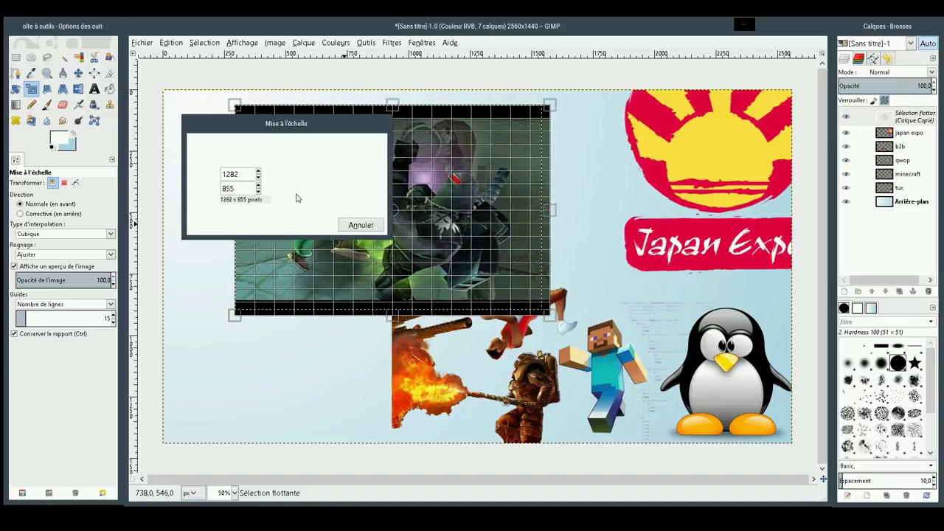
pyautogui.click(347, 222)
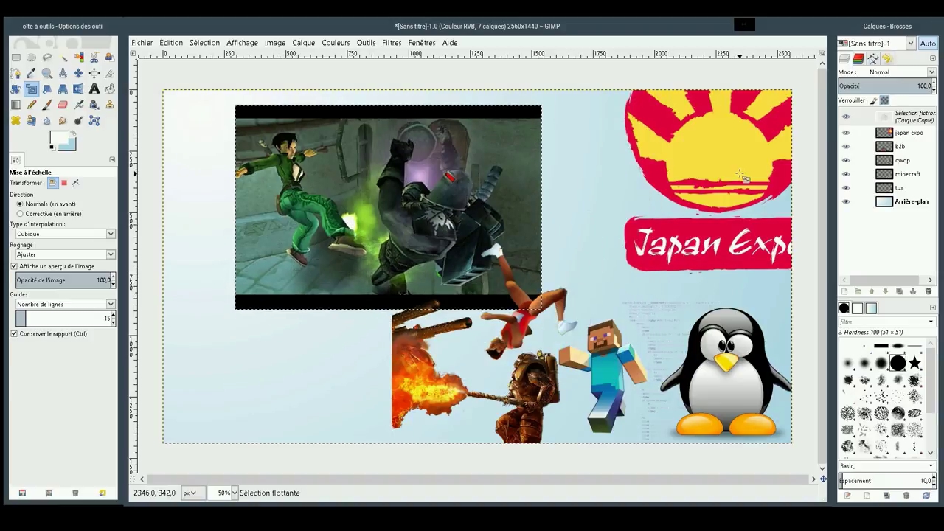
# Place the fighting-game screenshot in the banner's lower-left corner over the flame and tank graphics
pyautogui.click(79, 73)
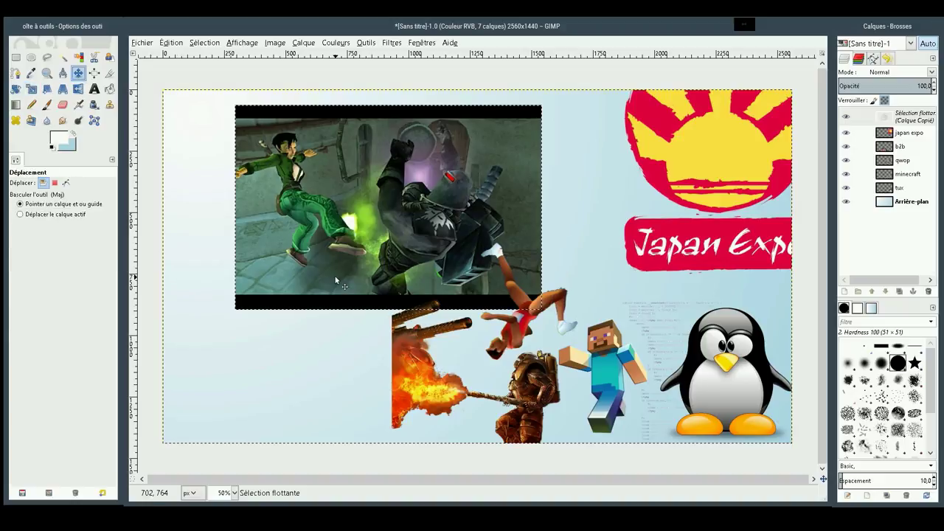
pyautogui.moveTo(404, 226)
pyautogui.mouseDown()
pyautogui.moveTo(306, 329)
pyautogui.moveTo(321, 374)
pyautogui.mouseUp()
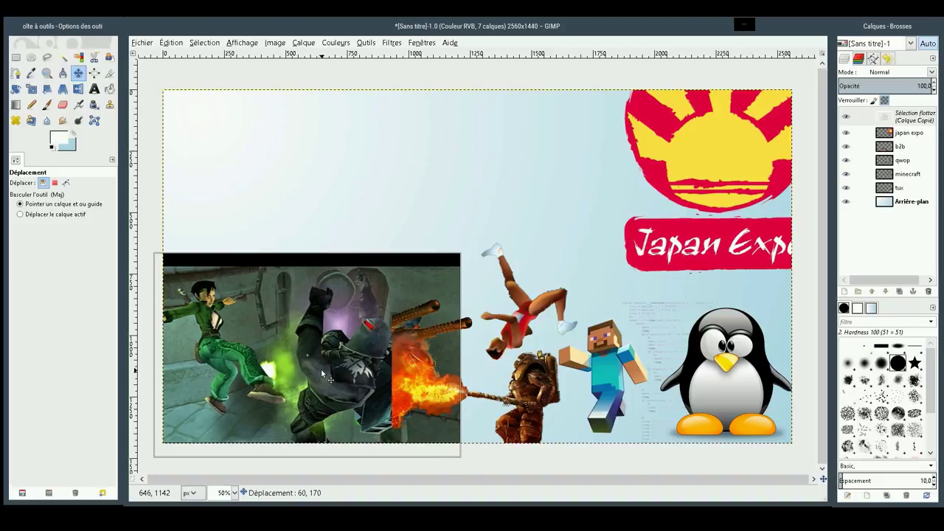
pyautogui.moveTo(320, 374); pyautogui.dragTo(321, 370)
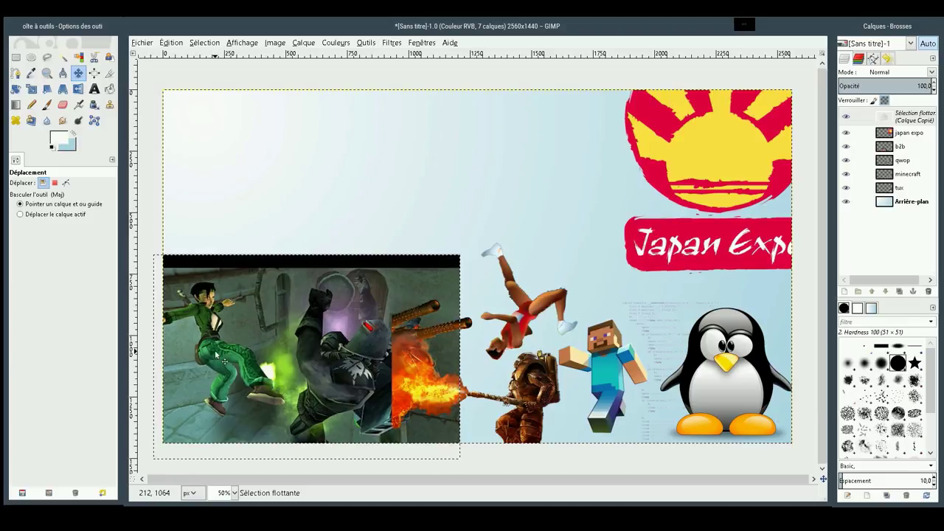
pyautogui.moveTo(220, 346); pyautogui.dragTo(218, 344)
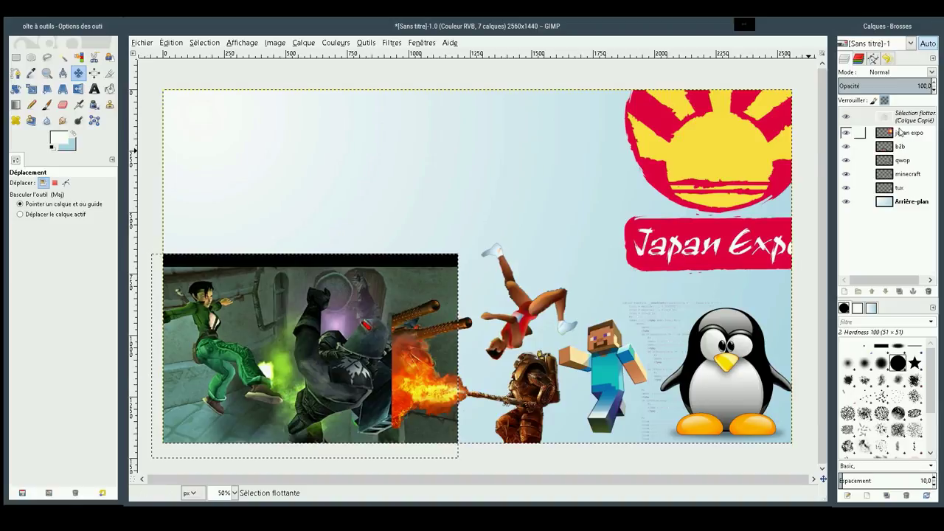
# Delete the Sélection flottante layer holding the fighting-game screenshot
pyautogui.click(899, 116)
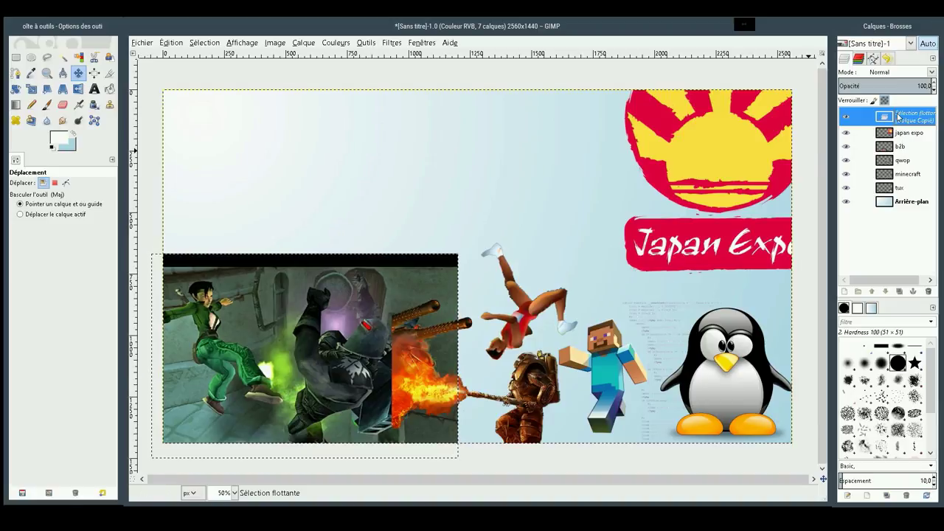
pyautogui.rightClick(897, 117)
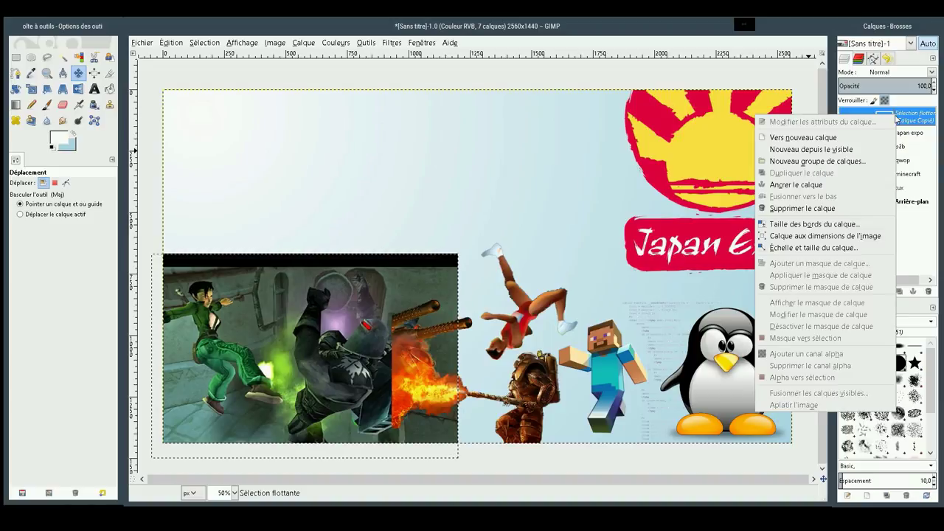
pyautogui.click(896, 119)
pyautogui.click(810, 205)
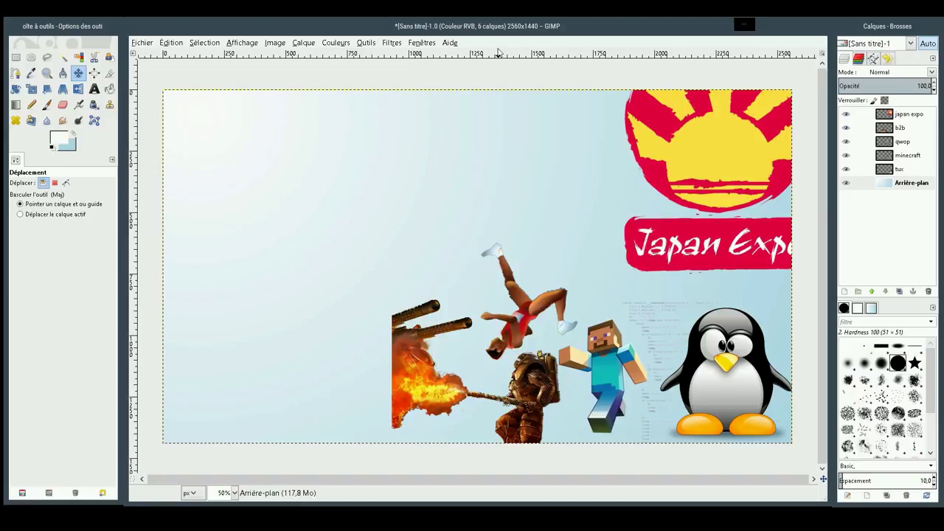
# Paste the Beyond Good & Evil HD cover at the banner's upper left and zoom in on it
pyautogui.hotkey('ctrl', 'v')
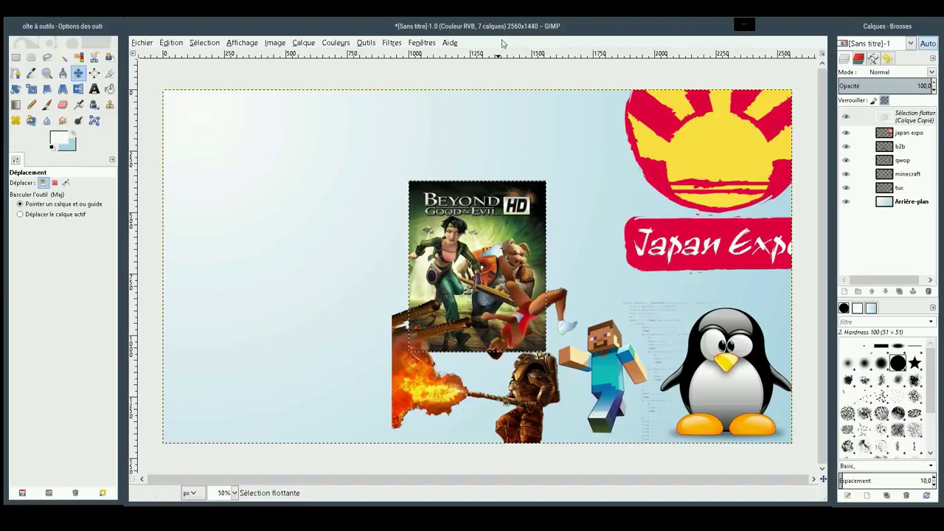
pyautogui.moveTo(459, 230)
pyautogui.mouseDown()
pyautogui.moveTo(301, 212)
pyautogui.moveTo(229, 173)
pyautogui.mouseUp()
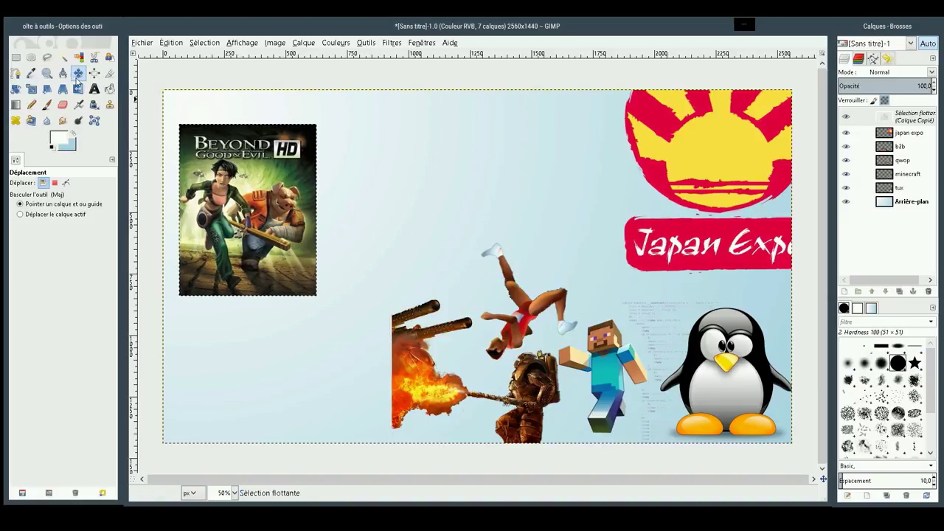
pyautogui.click(31, 89)
pyautogui.click(272, 275)
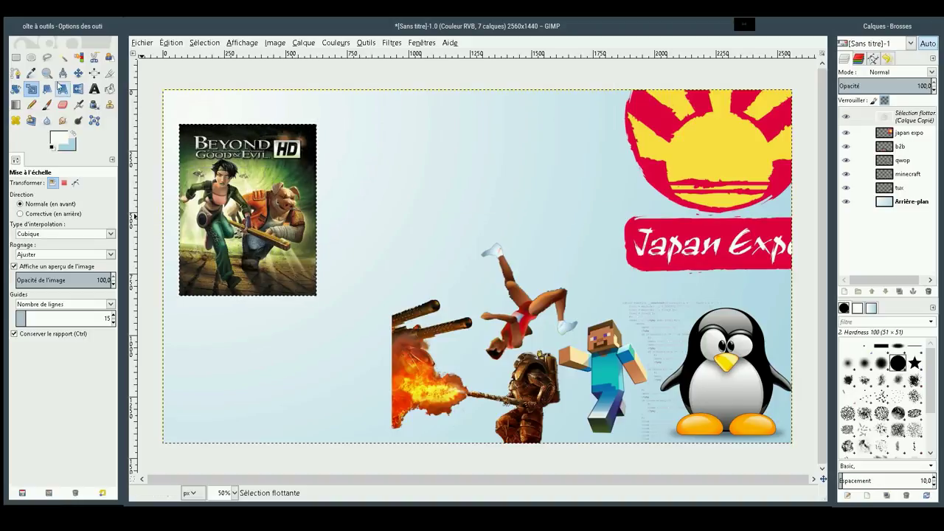
pyautogui.click(48, 76)
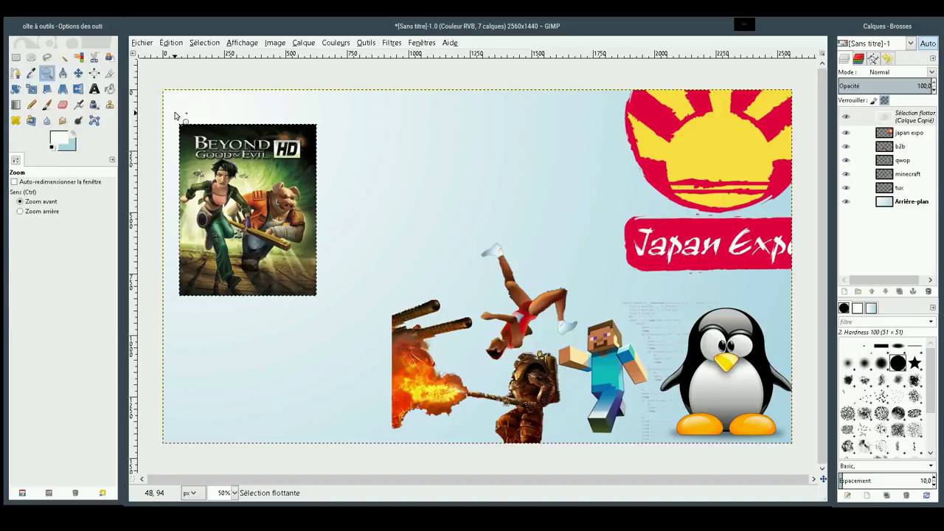
pyautogui.moveTo(174, 114)
pyautogui.mouseDown()
pyautogui.moveTo(199, 193)
pyautogui.moveTo(333, 315)
pyautogui.mouseUp()
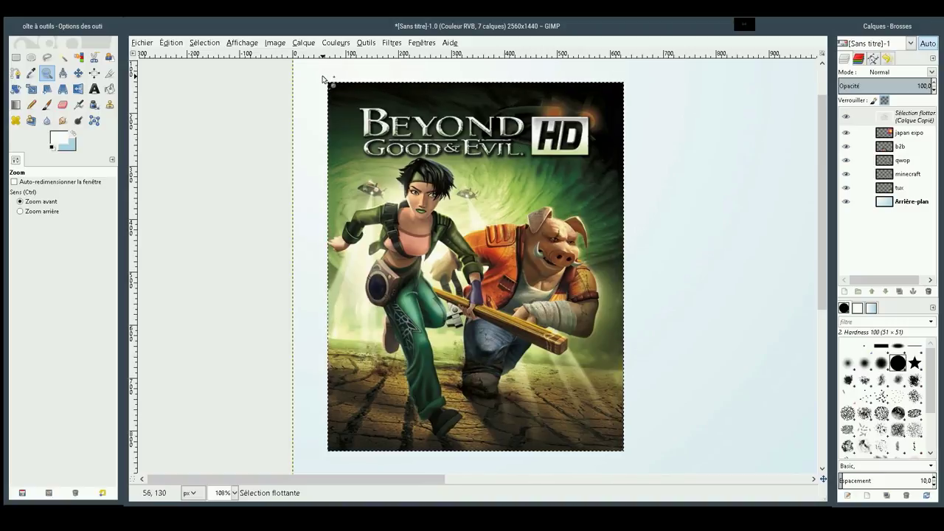
pyautogui.moveTo(323, 77)
pyautogui.mouseDown()
pyautogui.moveTo(643, 426)
pyautogui.moveTo(630, 459)
pyautogui.mouseUp()
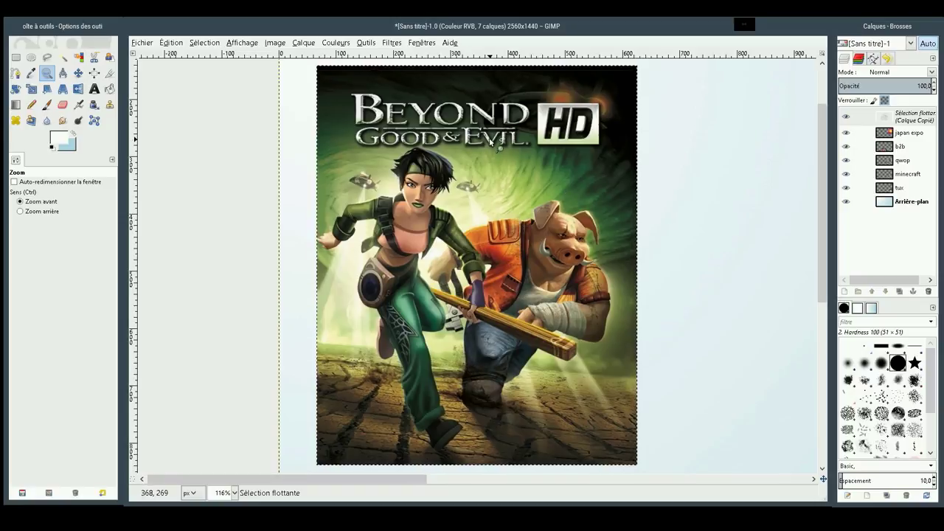
pyautogui.press('r')
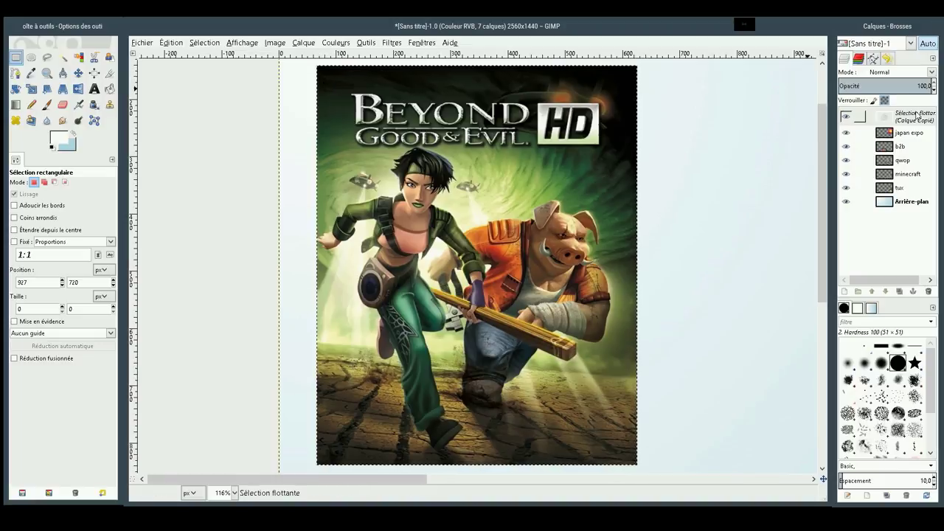
# Turn the floating poster paste into a new layer named 'bge'
pyautogui.click(917, 115)
pyautogui.hotkey('shift', 'ctrl', 'n')
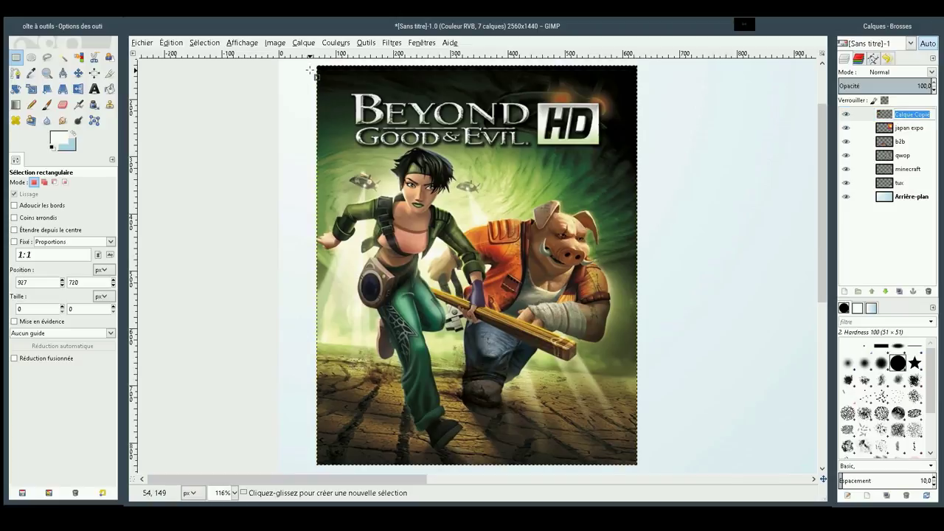
pyautogui.write('bge')
pyautogui.press('Return')
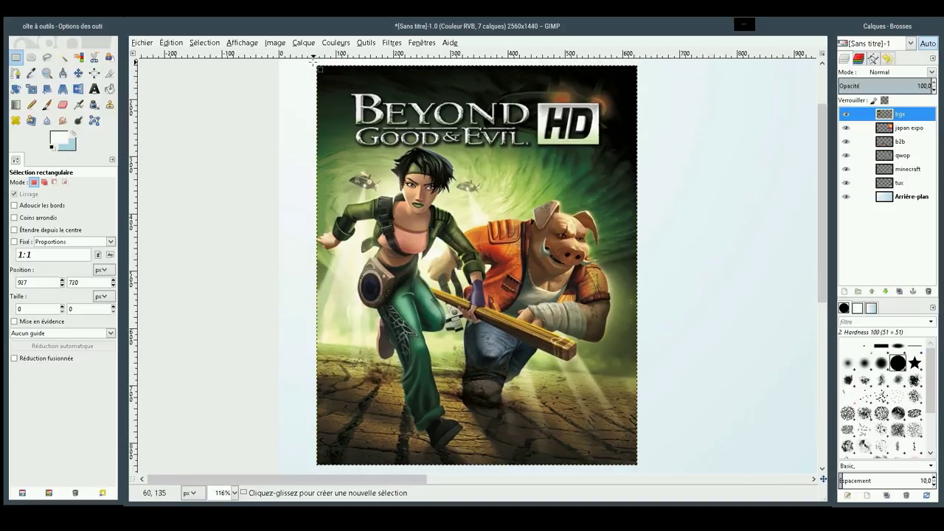
# Erase the title, upper-right pig area, lower-right corner and left ground strip
pyautogui.moveTo(315, 65); pyautogui.dragTo(650, 146)
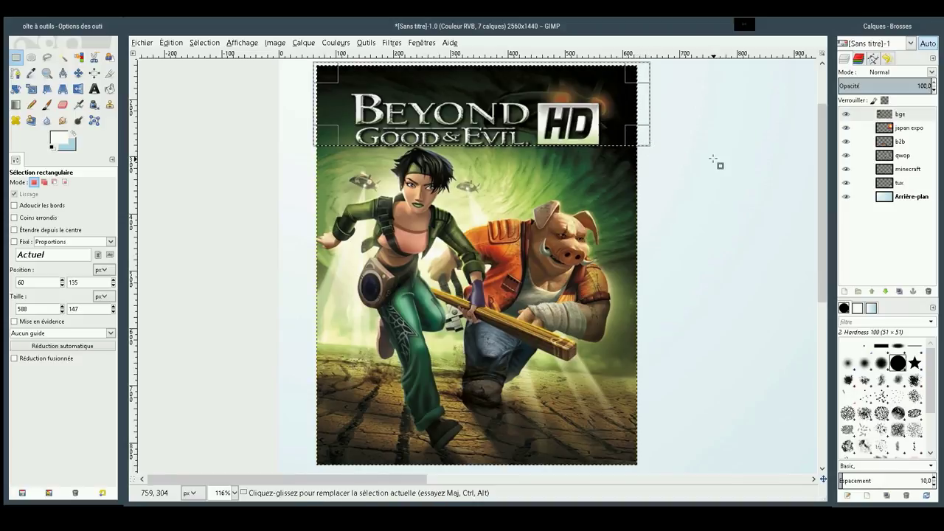
pyautogui.press('Delete')
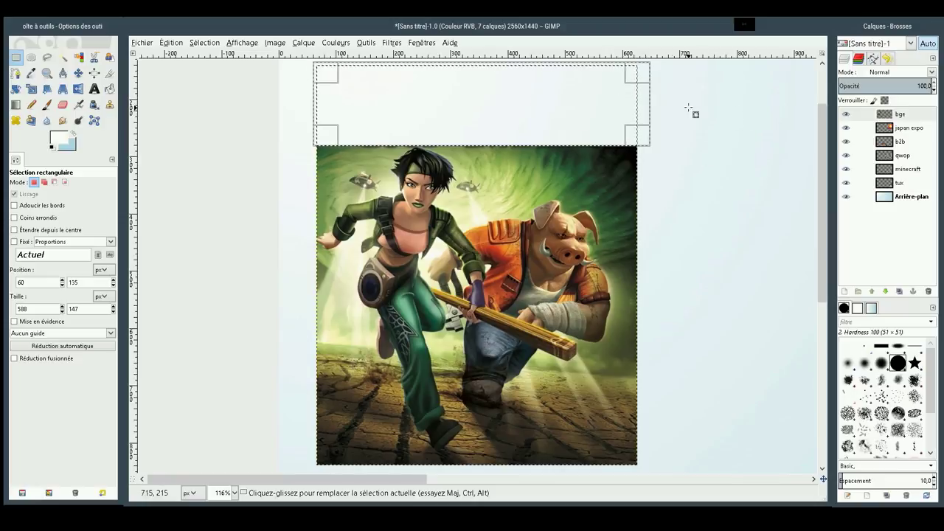
pyautogui.moveTo(680, 101); pyautogui.dragTo(505, 304)
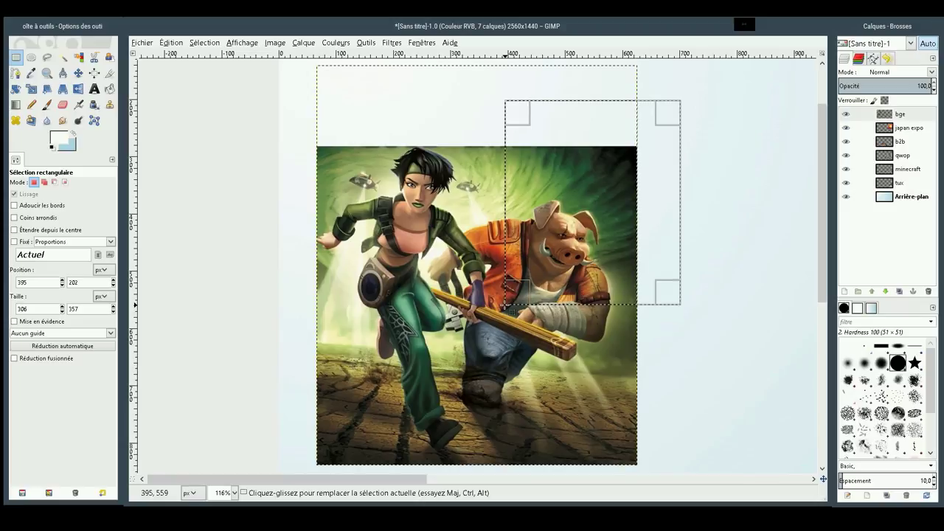
pyautogui.press('Delete')
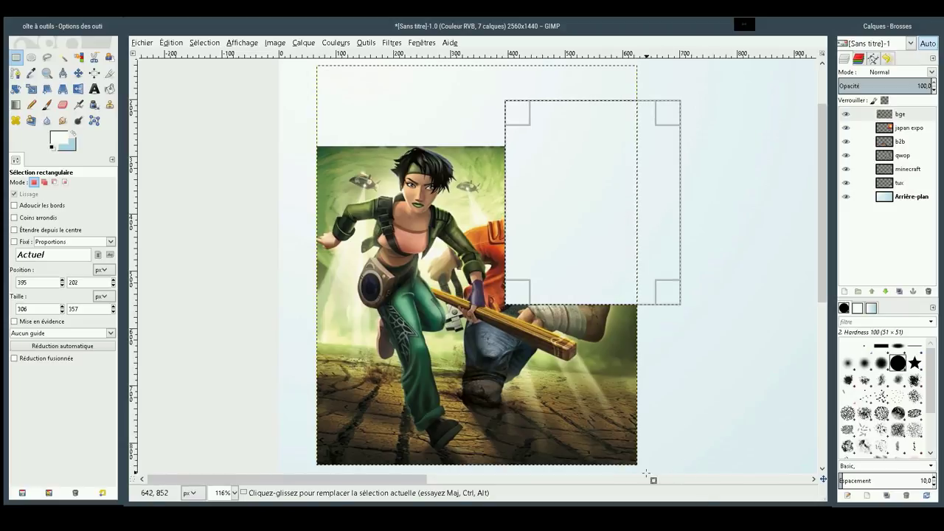
pyautogui.moveTo(646, 469); pyautogui.dragTo(466, 363)
pyautogui.press('Delete')
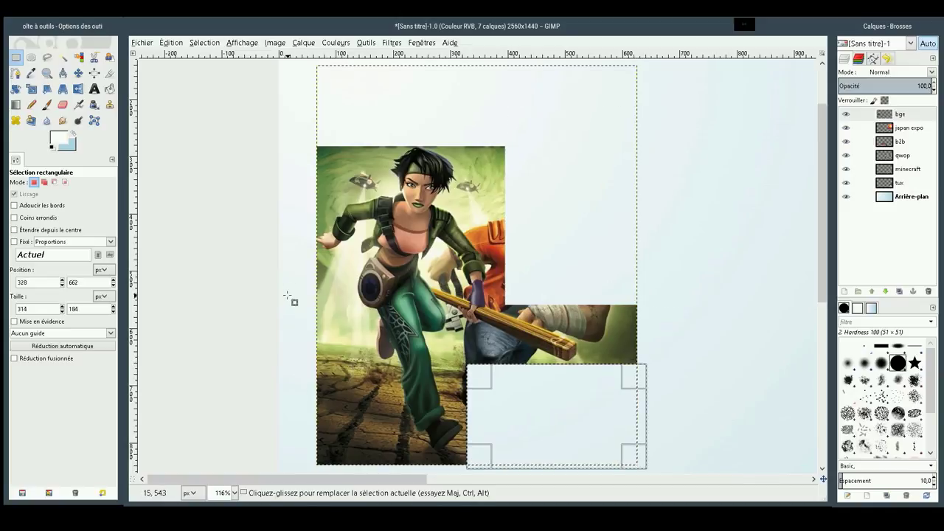
pyautogui.moveTo(293, 309)
pyautogui.mouseDown()
pyautogui.moveTo(366, 473)
pyautogui.moveTo(374, 470)
pyautogui.mouseUp()
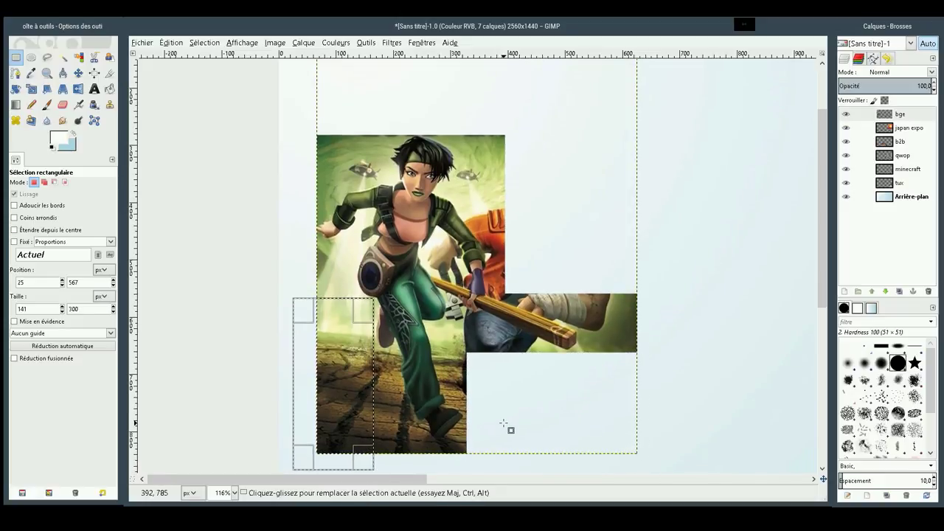
pyautogui.press('Delete')
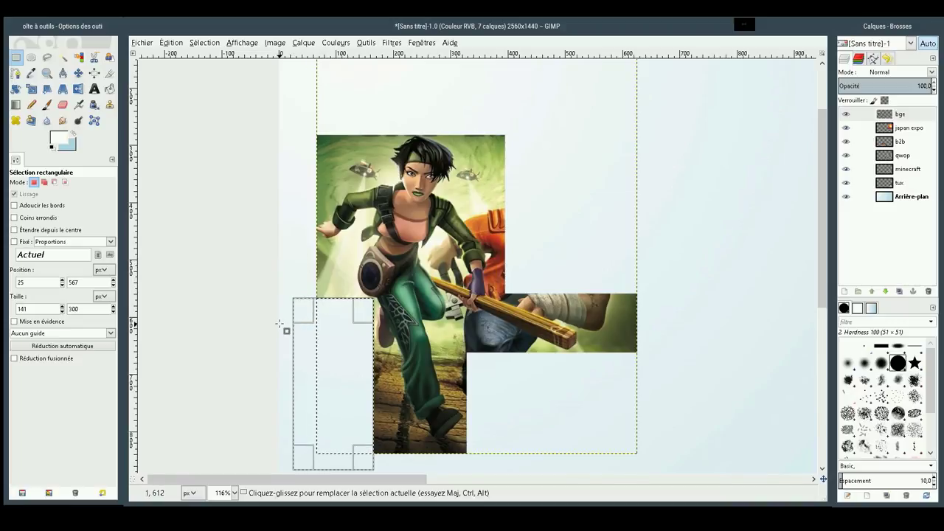
# Erase leftover background left of the leg, above the shoulder and right of the head
pyautogui.moveTo(282, 325); pyautogui.dragTo(357, 244)
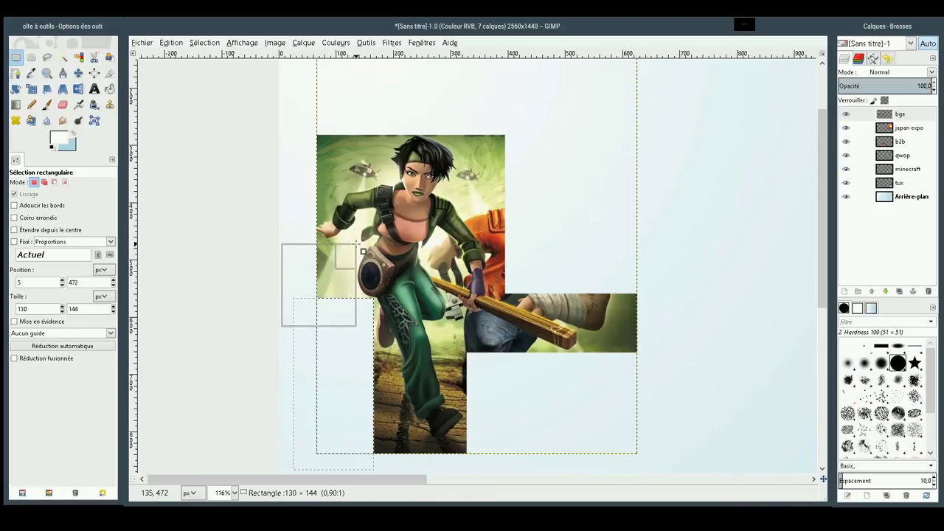
pyautogui.moveTo(357, 244); pyautogui.dragTo(355, 240)
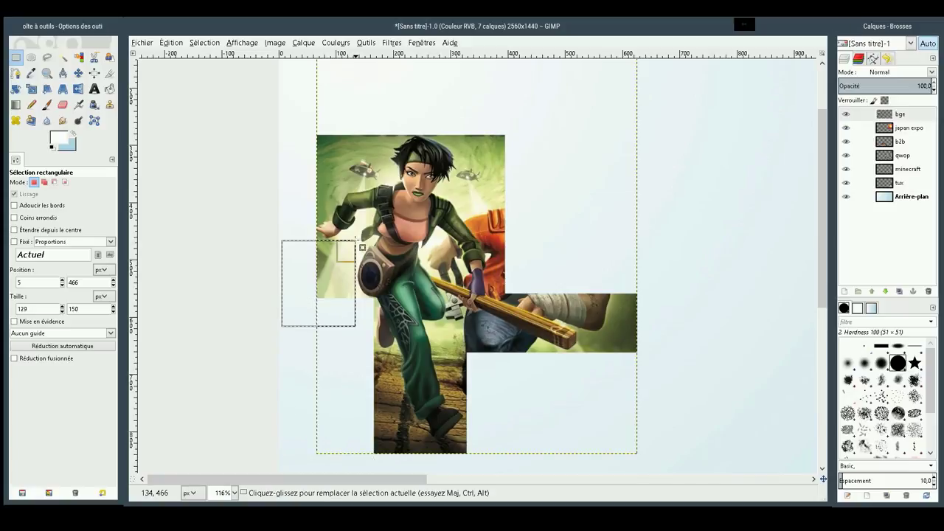
pyautogui.press('Delete')
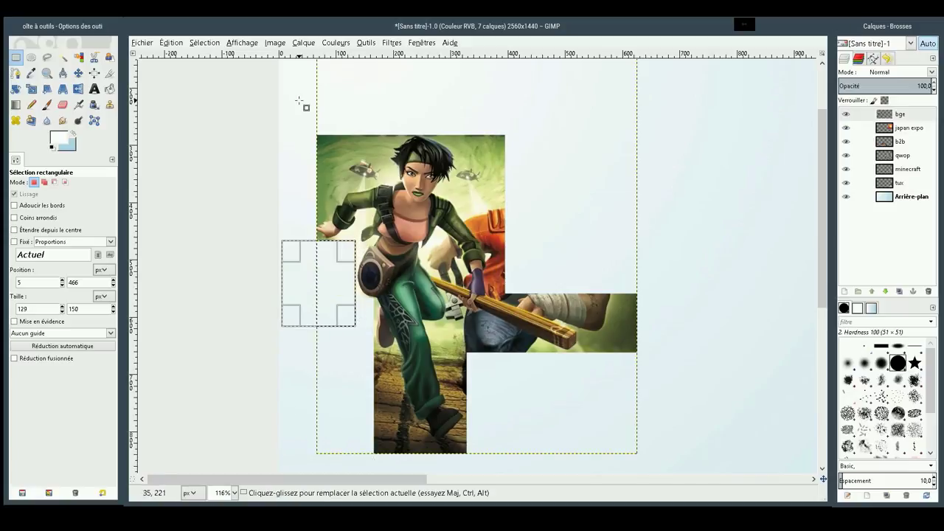
pyautogui.moveTo(299, 101); pyautogui.dragTo(388, 180)
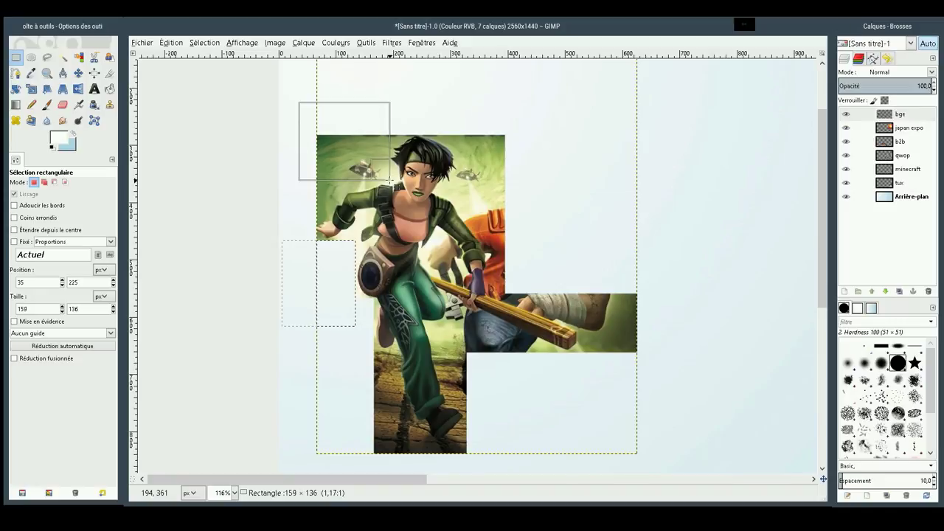
pyautogui.press('Delete')
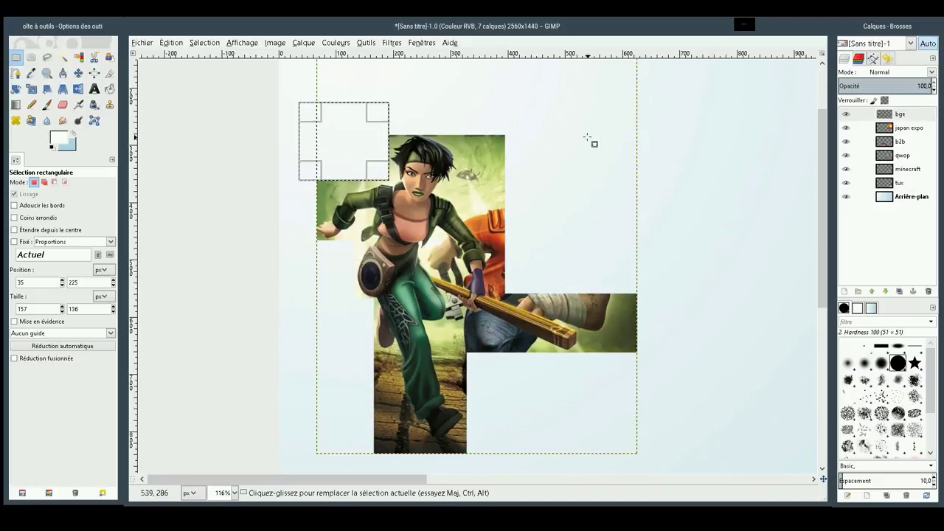
pyautogui.moveTo(581, 104); pyautogui.dragTo(458, 207)
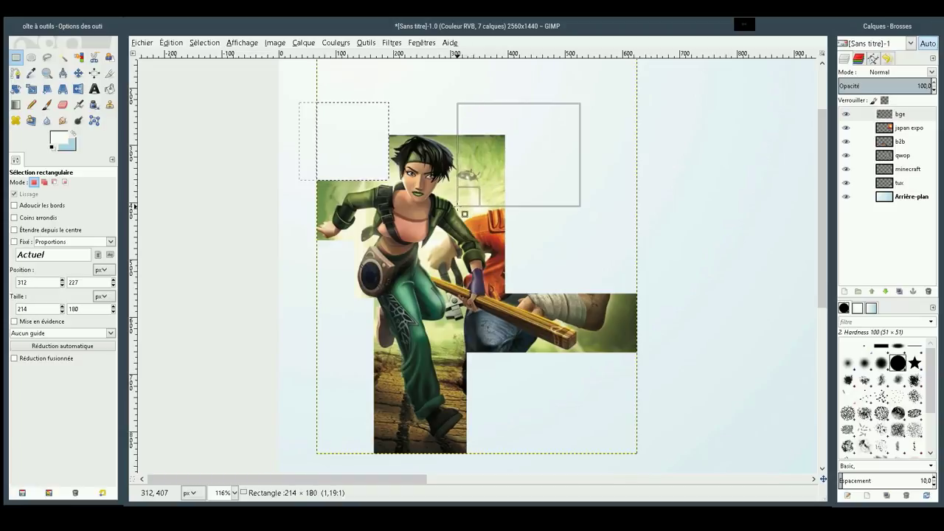
pyautogui.moveTo(458, 207); pyautogui.dragTo(459, 205)
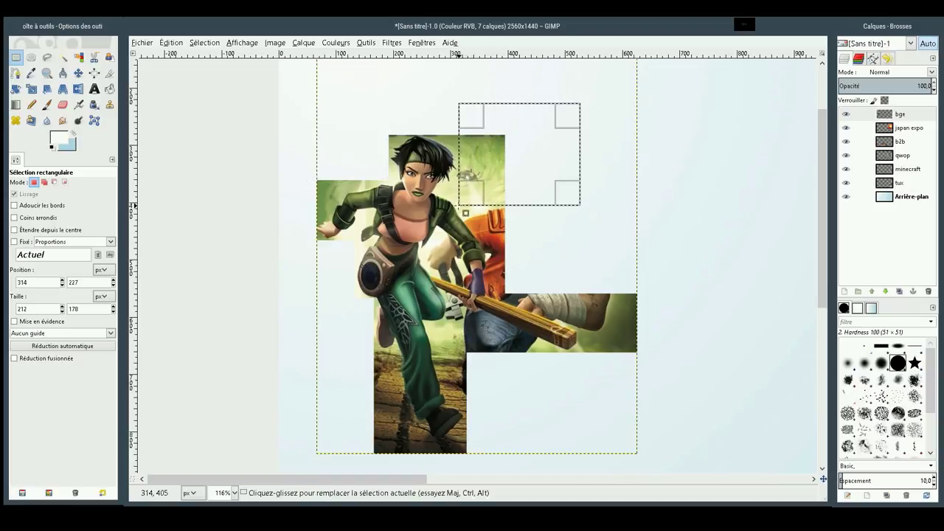
pyautogui.press('Delete')
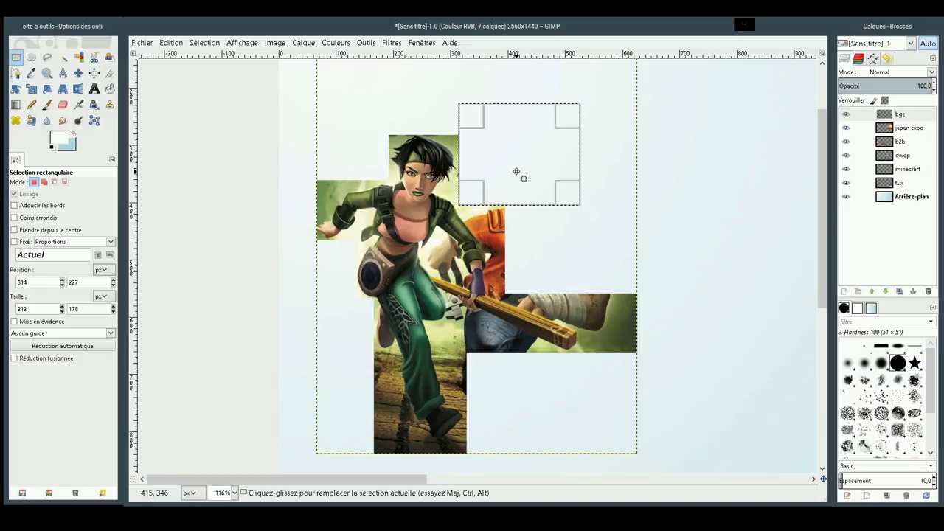
# Erase the orange strip beside the figure and the right end of the arm panel
pyautogui.moveTo(539, 161); pyautogui.dragTo(569, 250)
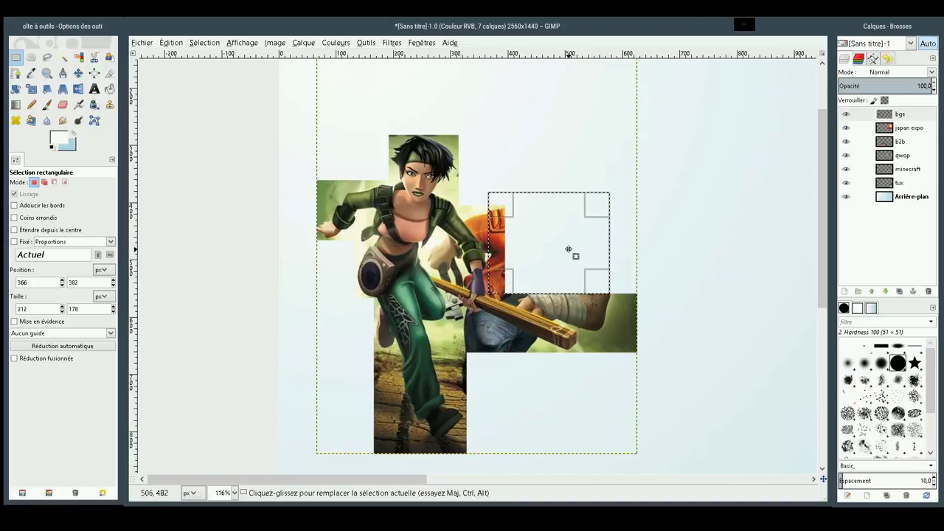
pyautogui.press('Delete')
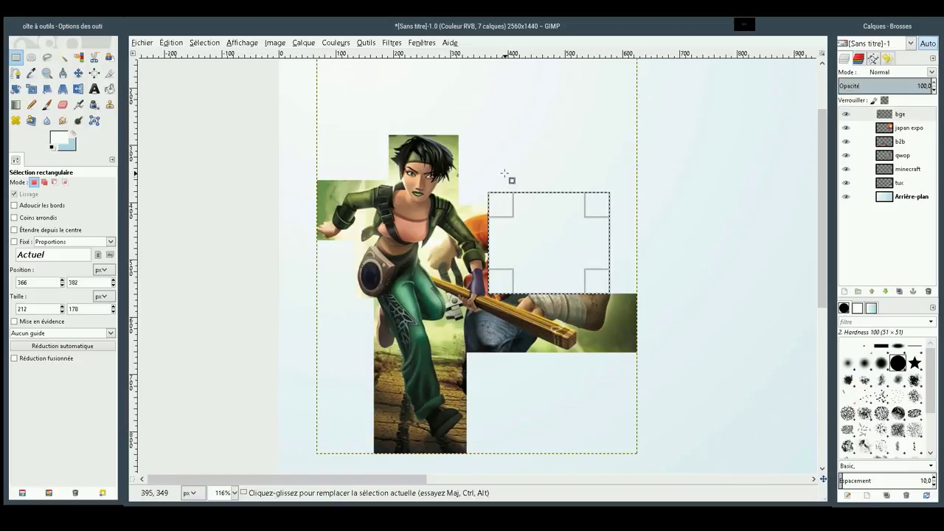
pyautogui.moveTo(541, 253); pyautogui.dragTo(532, 197)
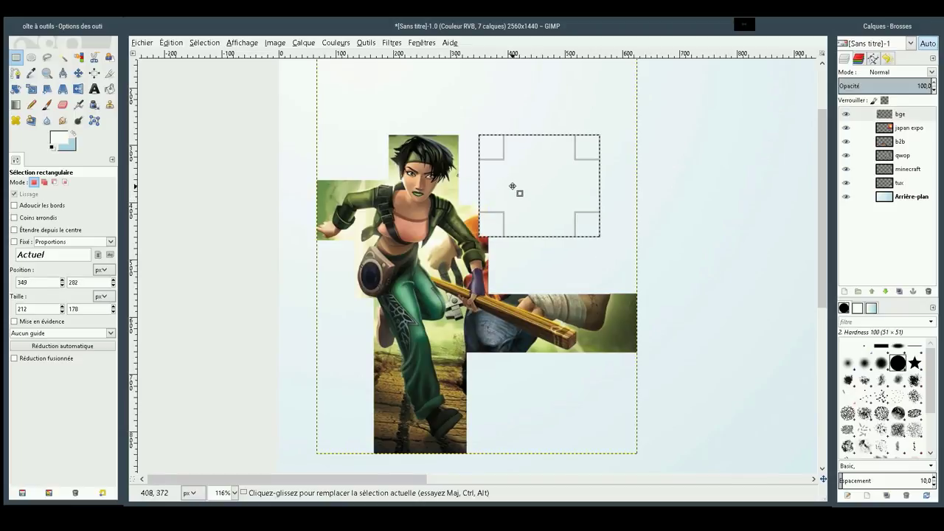
pyautogui.moveTo(502, 175)
pyautogui.mouseDown()
pyautogui.moveTo(248, 140)
pyautogui.moveTo(642, 316)
pyautogui.moveTo(615, 323)
pyautogui.mouseUp()
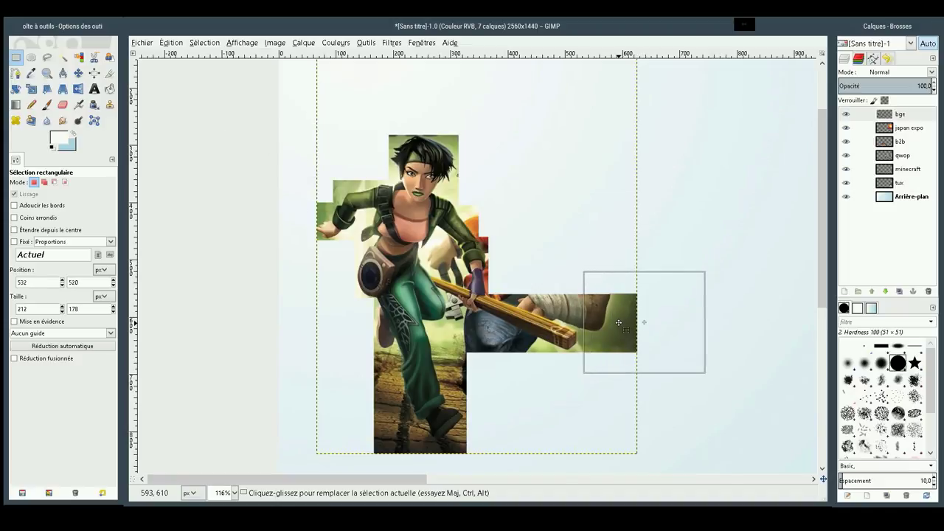
pyautogui.press('Delete')
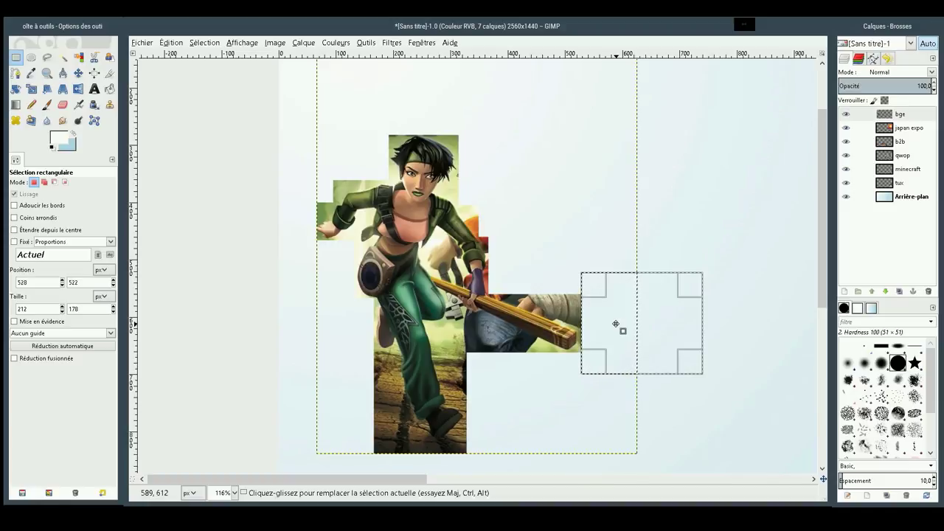
# Fuzzy-select background around the hair, the green shoulder patch and left of the torso
pyautogui.click(77, 57)
pyautogui.click(65, 58)
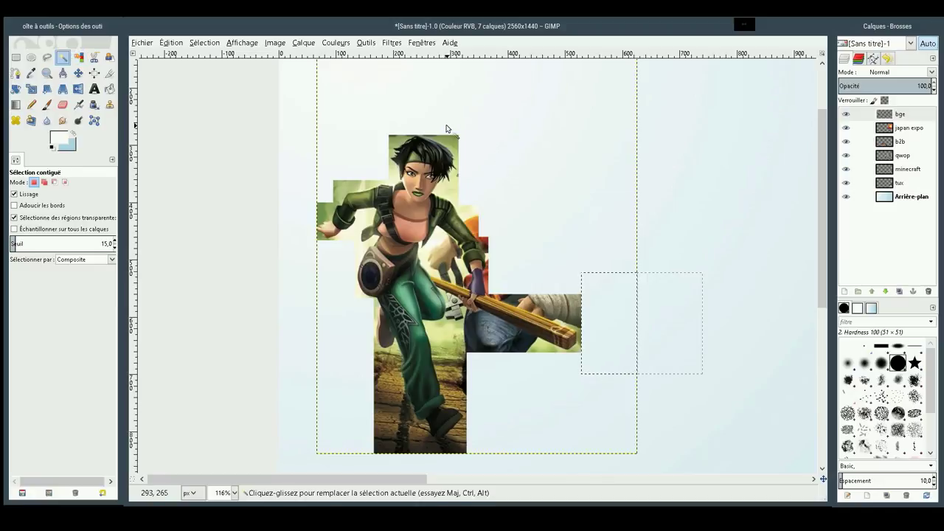
pyautogui.moveTo(465, 152); pyautogui.dragTo(488, 135)
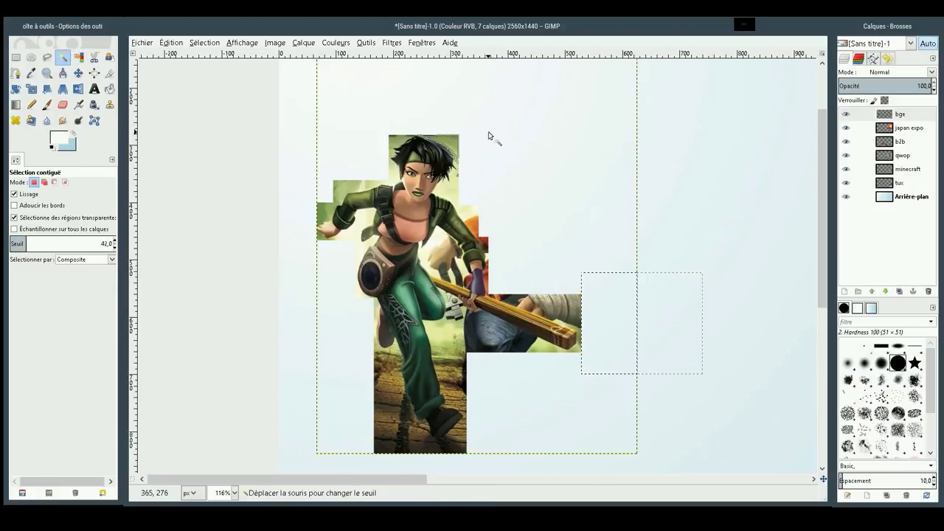
pyautogui.moveTo(488, 135); pyautogui.dragTo(465, 140)
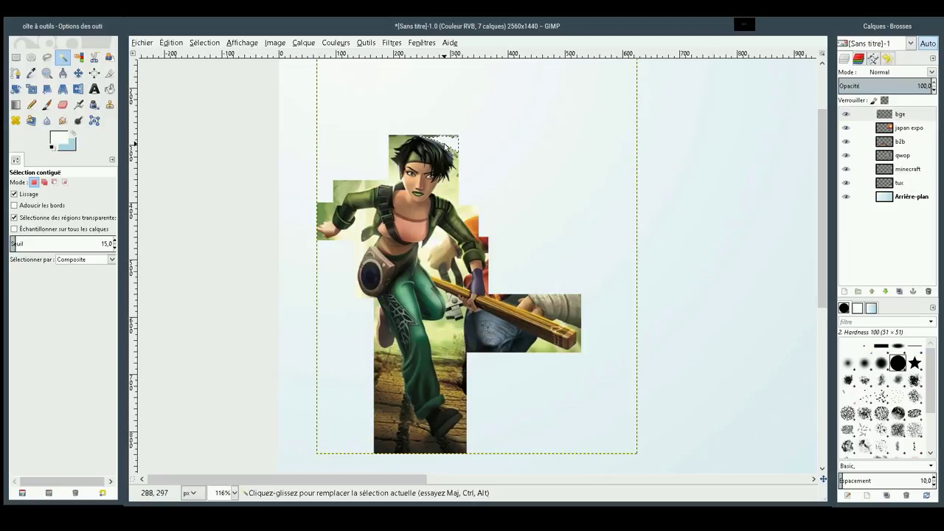
pyautogui.moveTo(353, 185)
pyautogui.mouseDown()
pyautogui.moveTo(386, 168)
pyautogui.moveTo(372, 172)
pyautogui.mouseUp()
pyautogui.keyDown('shift'); pyautogui.click(317, 217); pyautogui.keyUp('shift')
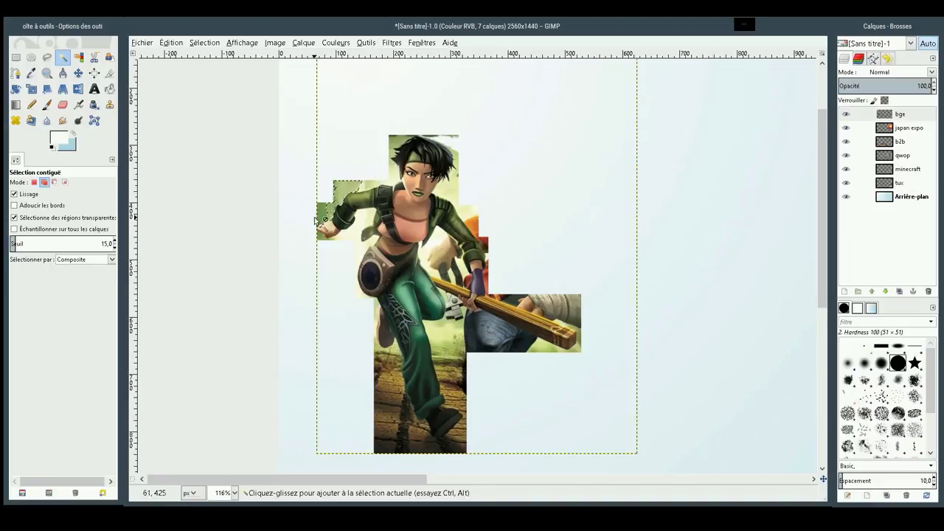
pyautogui.moveTo(319, 216)
pyautogui.mouseDown()
pyautogui.moveTo(360, 236)
pyautogui.moveTo(388, 227)
pyautogui.moveTo(323, 226)
pyautogui.moveTo(331, 240)
pyautogui.moveTo(377, 235)
pyautogui.mouseUp()
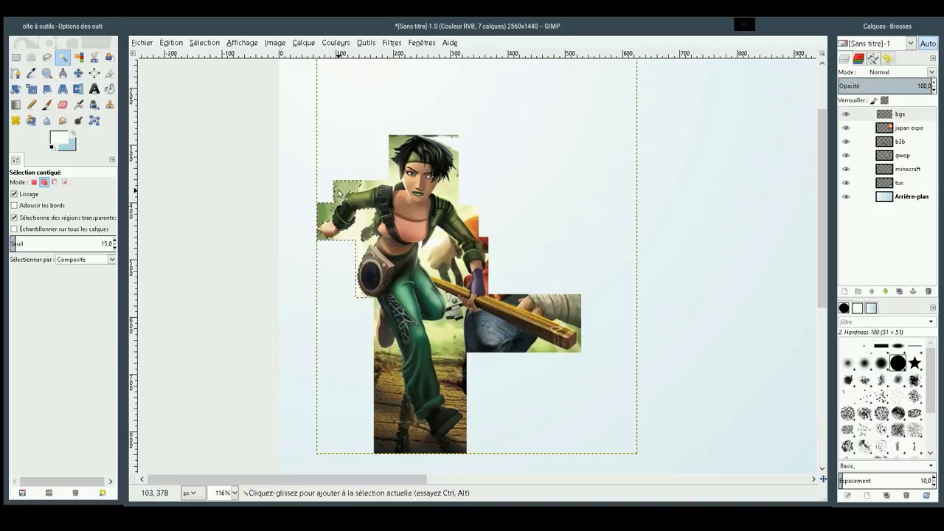
pyautogui.moveTo(335, 190); pyautogui.dragTo(344, 190)
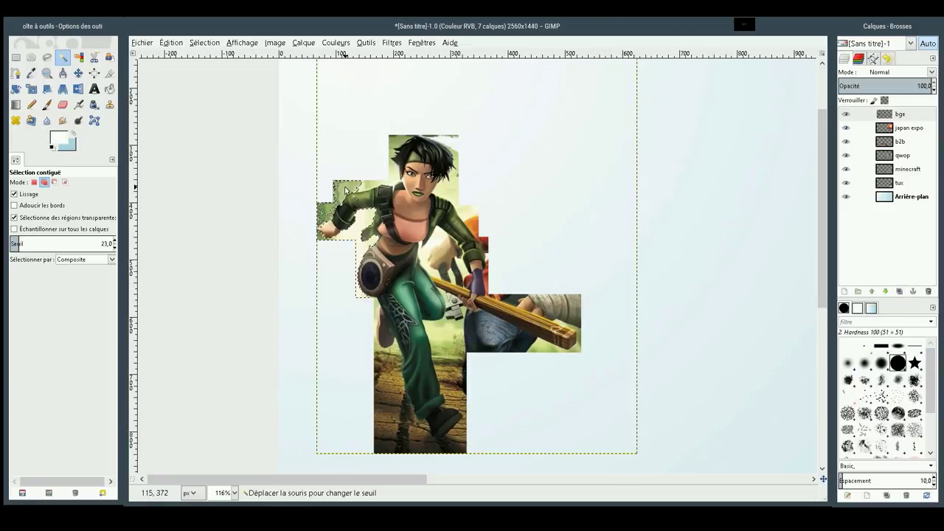
pyautogui.moveTo(346, 190)
pyautogui.mouseDown()
pyautogui.moveTo(407, 177)
pyautogui.moveTo(375, 180)
pyautogui.moveTo(395, 173)
pyautogui.moveTo(391, 184)
pyautogui.moveTo(402, 169)
pyautogui.moveTo(395, 145)
pyautogui.mouseUp()
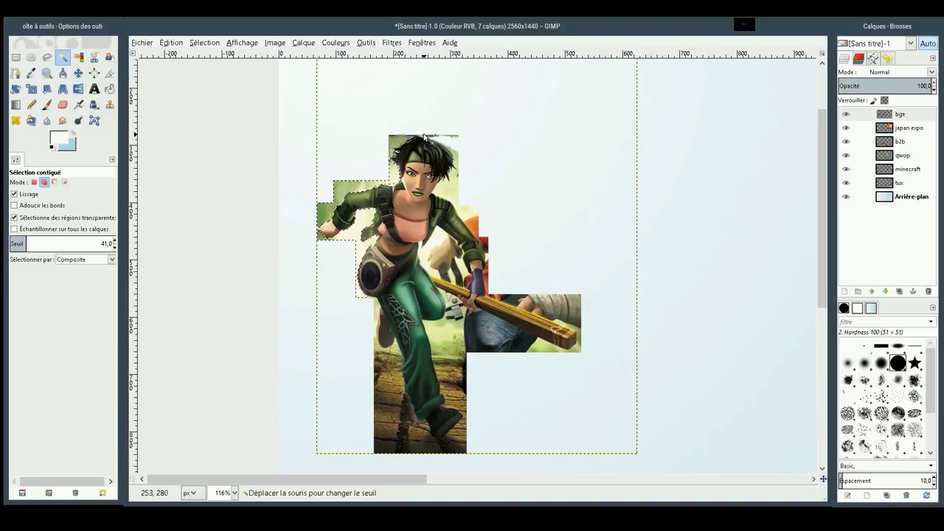
# Add background at the hair top, right of the face, behind the arm and between the legs
pyautogui.moveTo(424, 136)
pyautogui.mouseDown()
pyautogui.moveTo(389, 144)
pyautogui.moveTo(446, 131)
pyautogui.mouseUp()
pyautogui.click(407, 138)
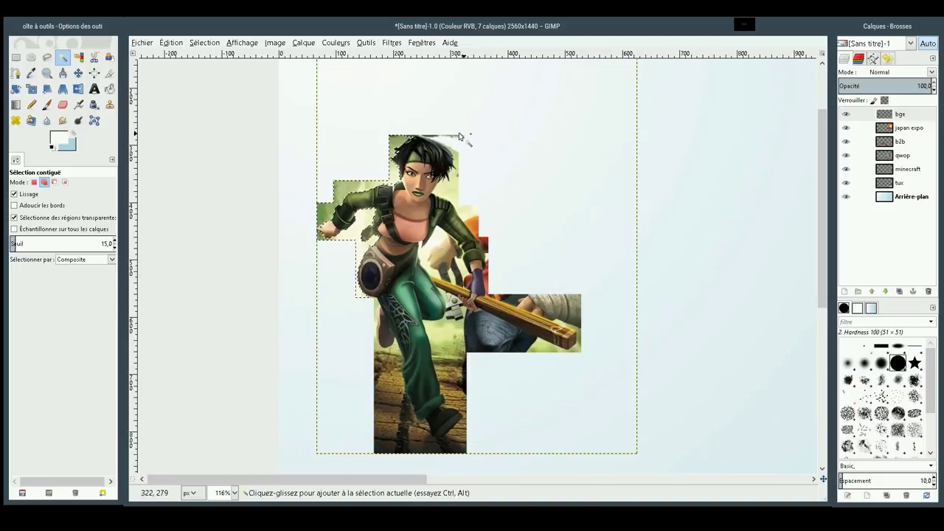
pyautogui.moveTo(452, 136)
pyautogui.mouseDown()
pyautogui.moveTo(464, 137)
pyautogui.moveTo(460, 157)
pyautogui.moveTo(489, 165)
pyautogui.mouseUp()
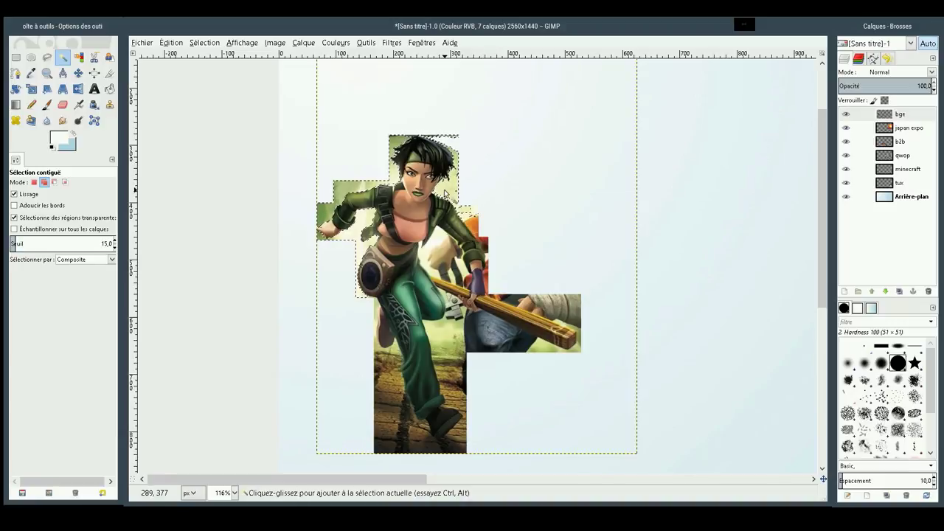
pyautogui.moveTo(442, 193)
pyautogui.mouseDown()
pyautogui.moveTo(467, 192)
pyautogui.moveTo(479, 214)
pyautogui.moveTo(495, 211)
pyautogui.moveTo(480, 213)
pyautogui.moveTo(486, 219)
pyautogui.mouseUp()
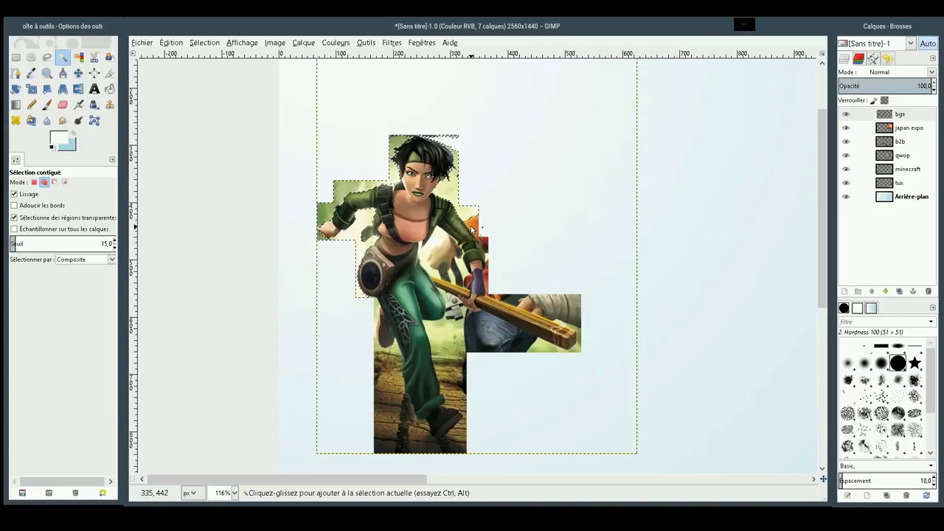
pyautogui.moveTo(438, 240)
pyautogui.mouseDown()
pyautogui.moveTo(505, 228)
pyautogui.moveTo(435, 264)
pyautogui.moveTo(473, 263)
pyautogui.mouseUp()
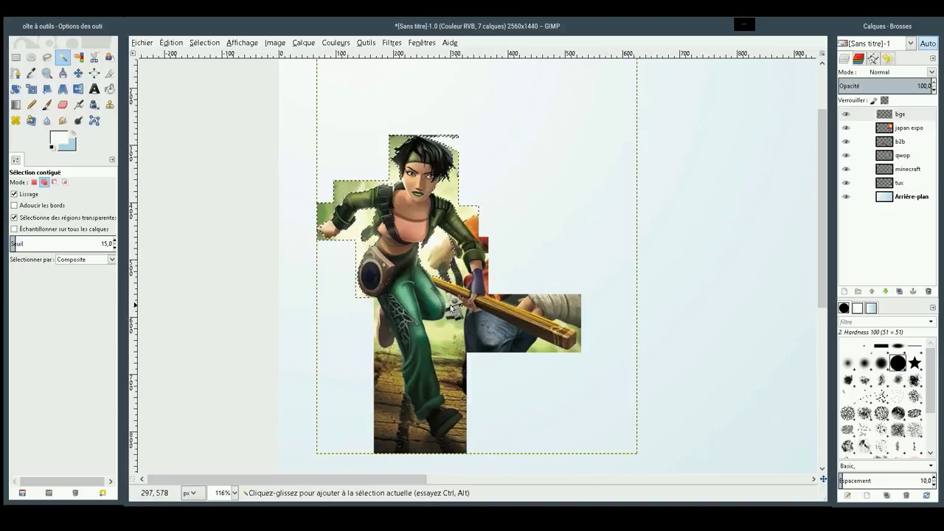
pyautogui.moveTo(458, 309)
pyautogui.mouseDown()
pyautogui.moveTo(490, 300)
pyautogui.moveTo(455, 315)
pyautogui.moveTo(490, 309)
pyautogui.mouseUp()
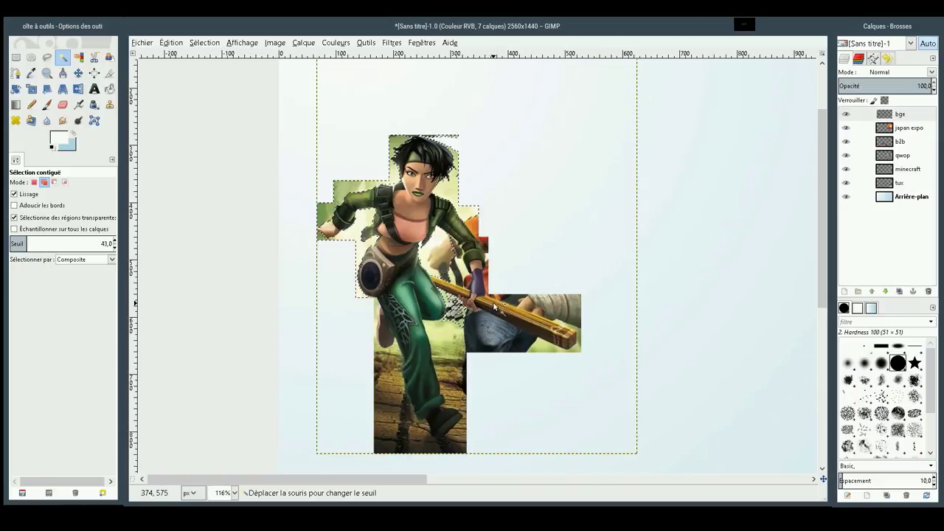
# Add background near the legs and around and right of the staff to the selection
pyautogui.moveTo(494, 306)
pyautogui.mouseDown()
pyautogui.moveTo(472, 325)
pyautogui.moveTo(514, 337)
pyautogui.moveTo(483, 345)
pyautogui.mouseUp()
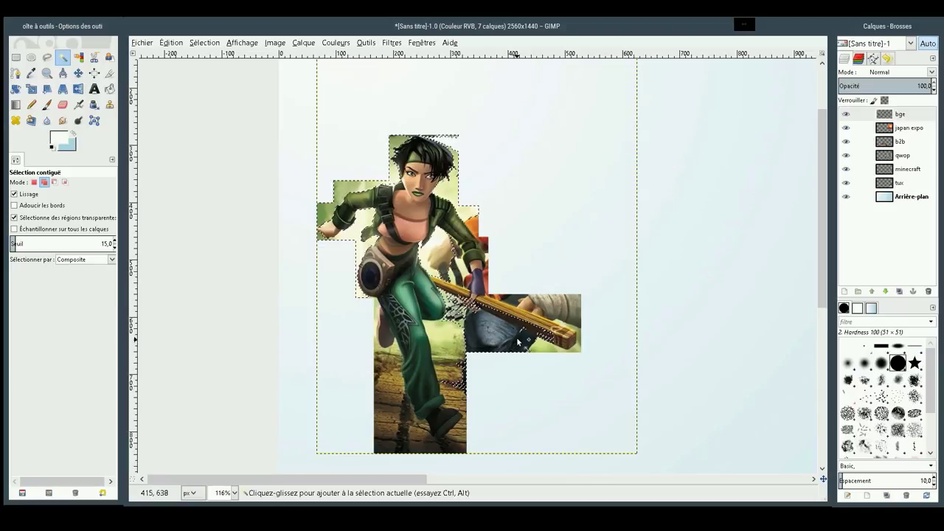
pyautogui.moveTo(521, 333)
pyautogui.mouseDown()
pyautogui.moveTo(536, 333)
pyautogui.moveTo(523, 333)
pyautogui.mouseUp()
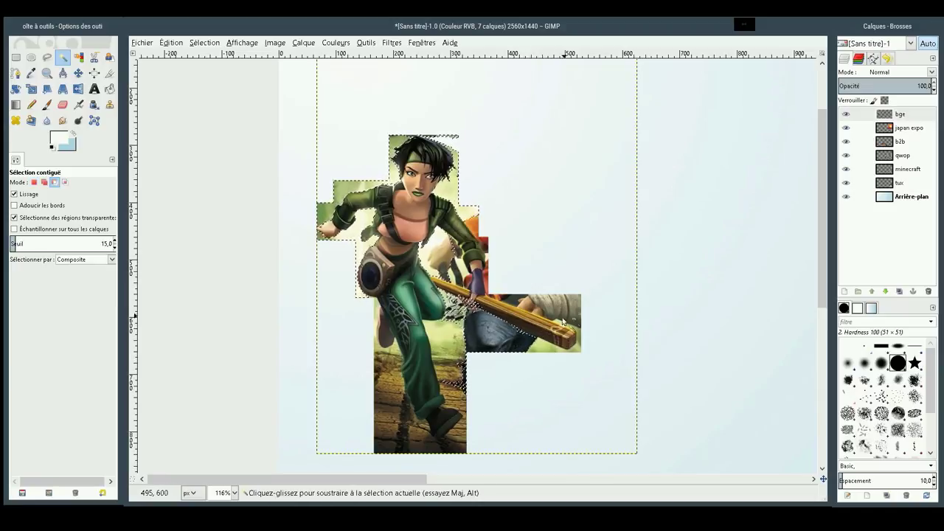
pyautogui.moveTo(570, 308); pyautogui.dragTo(600, 304)
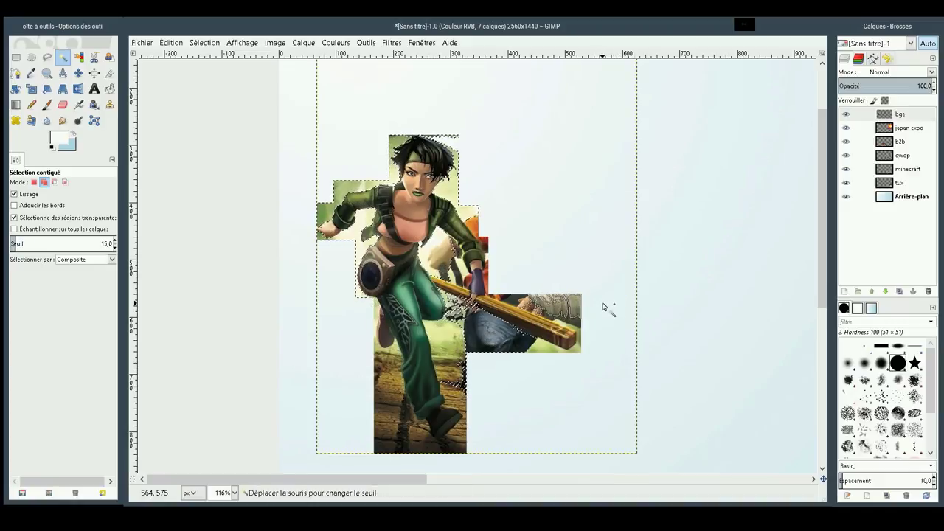
pyautogui.moveTo(601, 306)
pyautogui.mouseDown()
pyautogui.moveTo(580, 319)
pyautogui.moveTo(590, 322)
pyautogui.mouseUp()
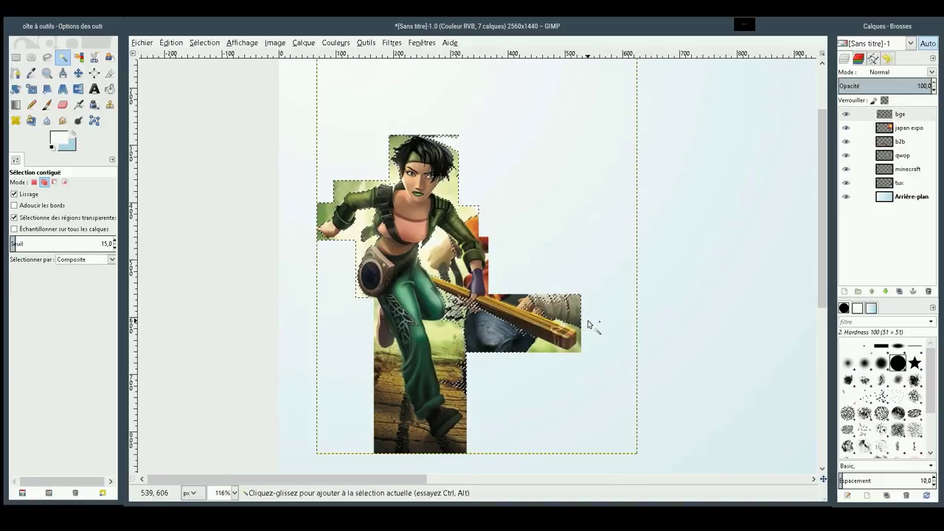
pyautogui.moveTo(548, 293); pyautogui.dragTo(574, 304)
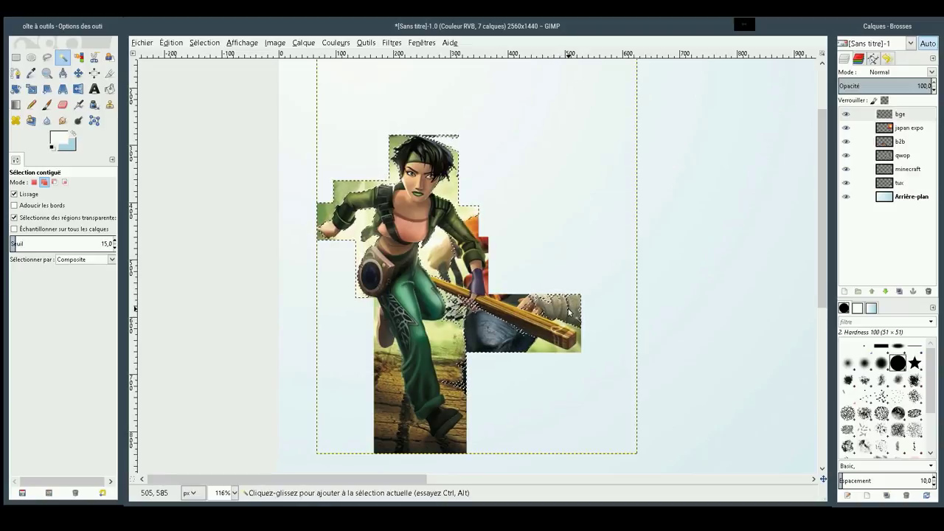
pyautogui.click(569, 313)
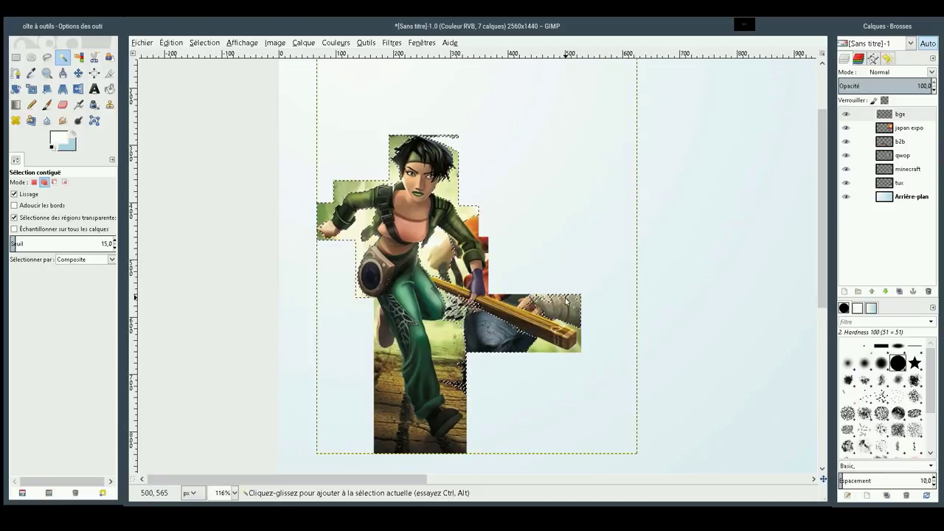
pyautogui.moveTo(567, 300)
pyautogui.mouseDown()
pyautogui.moveTo(527, 308)
pyautogui.moveTo(560, 300)
pyautogui.moveTo(541, 299)
pyautogui.moveTo(552, 300)
pyautogui.mouseUp()
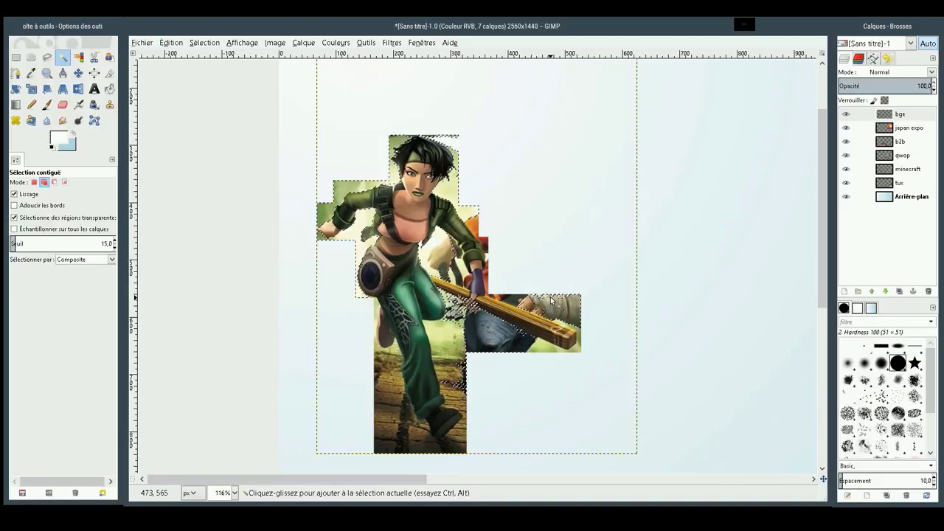
# Shift-add further background patches near the staff, reaching threshold 15.0
pyautogui.press('shift')
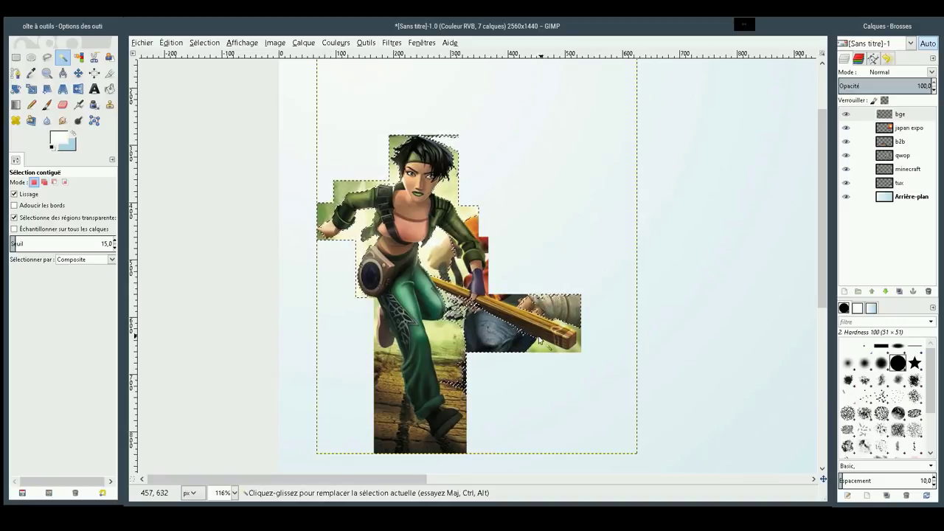
pyautogui.press('shift')
pyautogui.moveTo(546, 353)
pyautogui.mouseDown()
pyautogui.moveTo(610, 352)
pyautogui.moveTo(545, 362)
pyautogui.moveTo(537, 350)
pyautogui.moveTo(576, 354)
pyautogui.moveTo(594, 345)
pyautogui.moveTo(586, 340)
pyautogui.mouseUp()
pyautogui.click(577, 352)
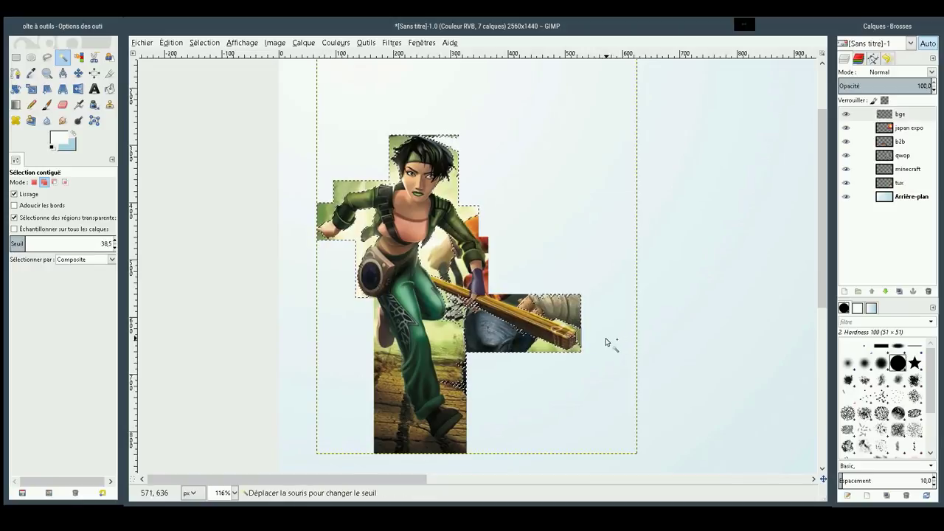
pyautogui.moveTo(613, 341)
pyautogui.mouseDown()
pyautogui.moveTo(576, 322)
pyautogui.moveTo(596, 318)
pyautogui.moveTo(587, 333)
pyautogui.moveTo(590, 299)
pyautogui.mouseUp()
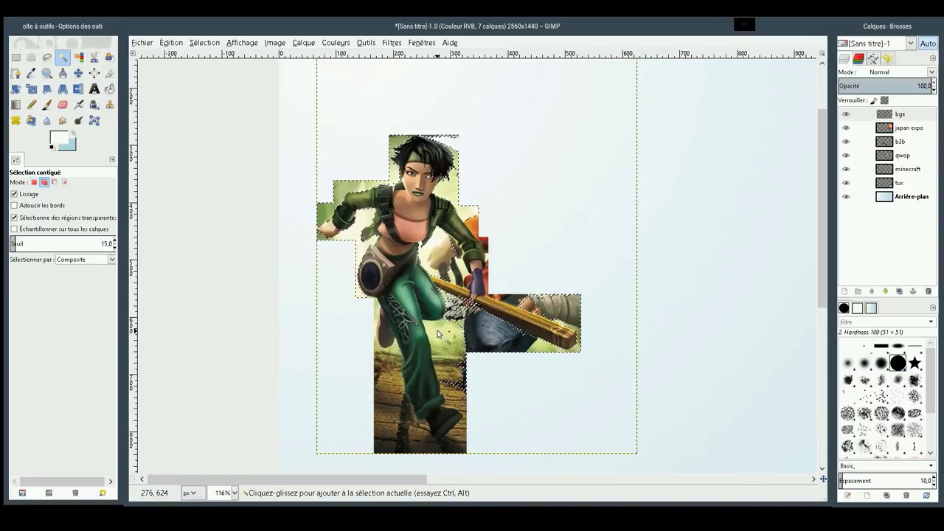
pyautogui.moveTo(443, 331)
pyautogui.mouseDown()
pyautogui.moveTo(467, 335)
pyautogui.moveTo(457, 310)
pyautogui.mouseUp()
# Remove an oval near the staff, then fuzzy-add background beside the lower legs
pyautogui.click(31, 57)
pyautogui.moveTo(446, 293); pyautogui.dragTo(487, 318)
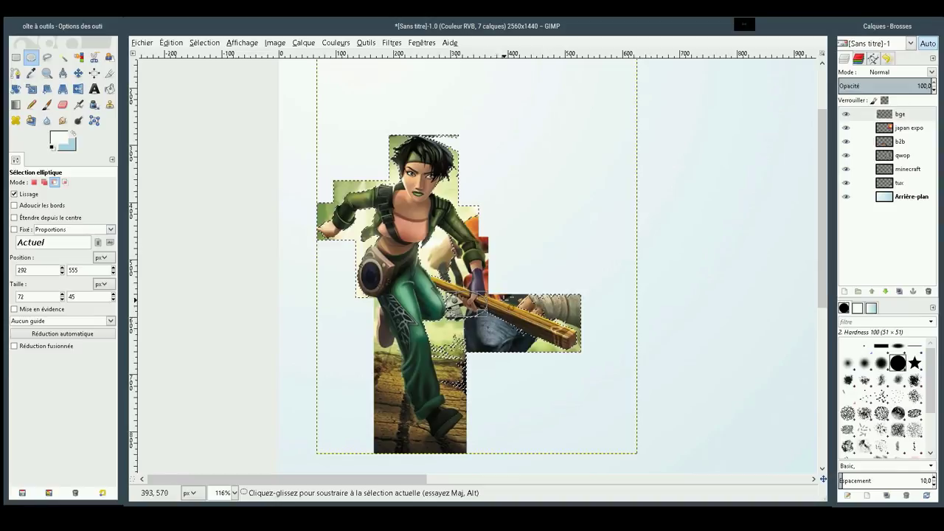
pyautogui.press('ctrl')
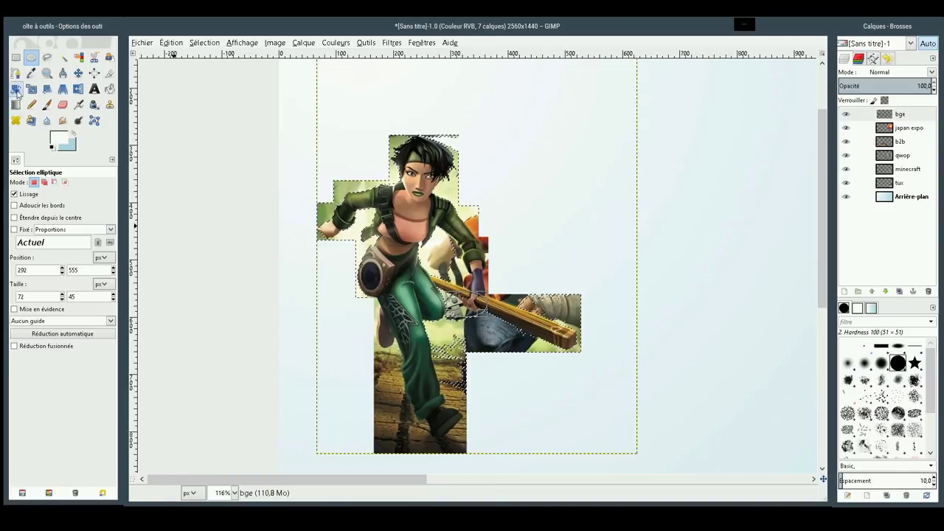
pyautogui.click(62, 58)
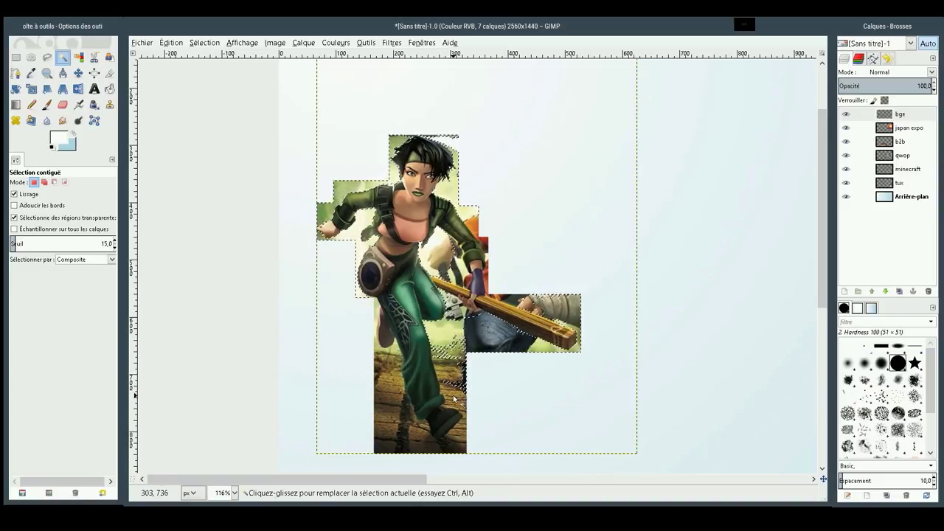
pyautogui.moveTo(455, 396)
pyautogui.mouseDown()
pyautogui.moveTo(491, 402)
pyautogui.moveTo(465, 394)
pyautogui.moveTo(446, 354)
pyautogui.moveTo(460, 366)
pyautogui.mouseUp()
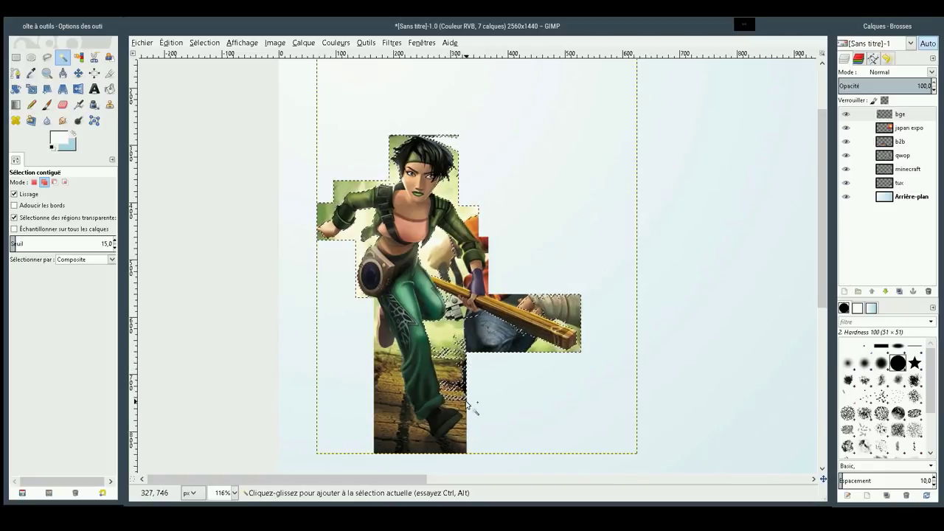
pyautogui.moveTo(388, 396); pyautogui.dragTo(395, 399)
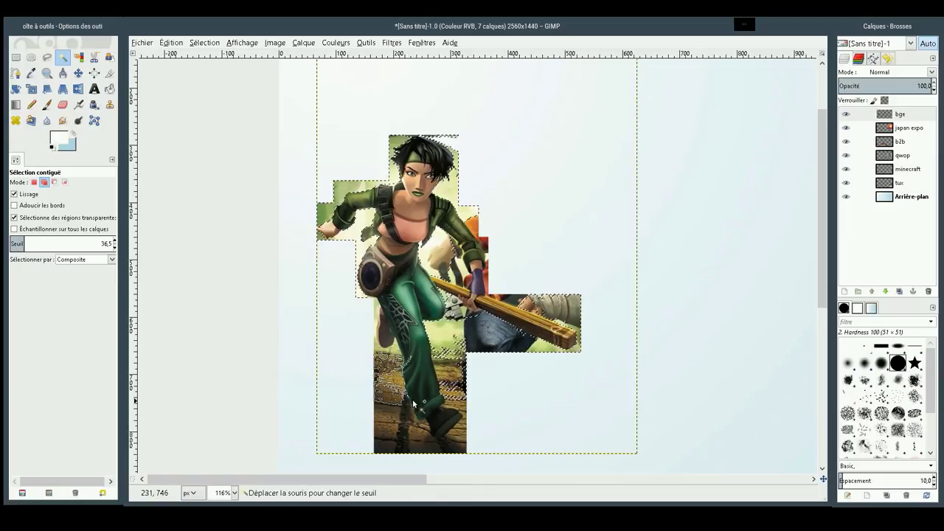
pyautogui.moveTo(396, 385); pyautogui.dragTo(413, 387)
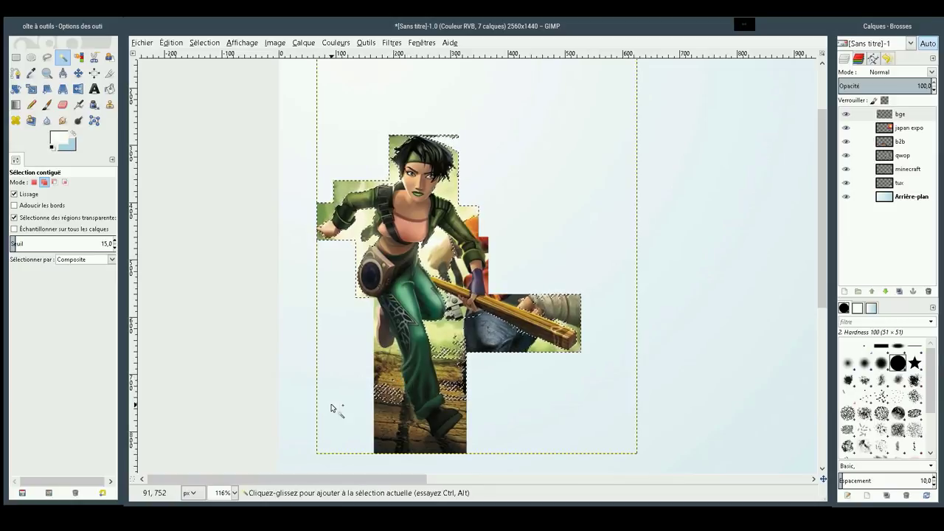
# Add elliptical areas at the lower left, bottom edge, between the feet and behind the knee
pyautogui.click(32, 57)
pyautogui.moveTo(328, 380); pyautogui.dragTo(407, 464)
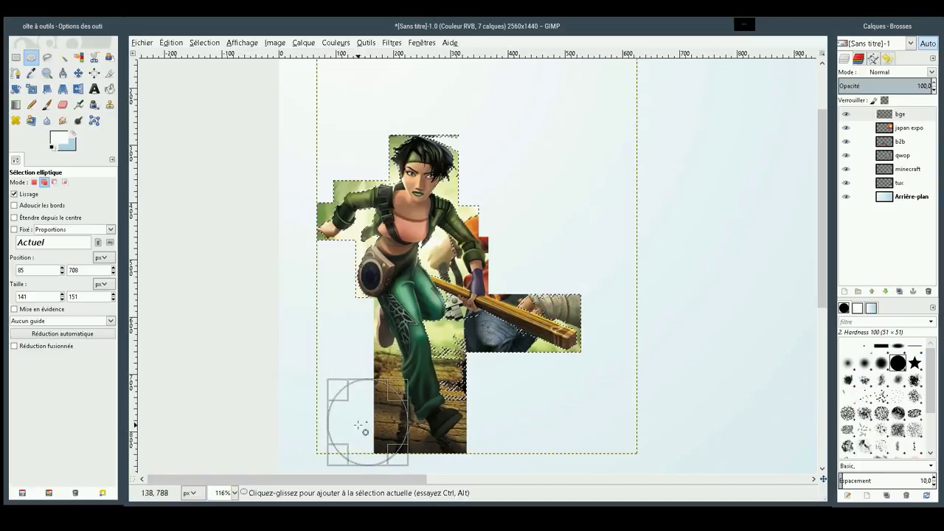
pyautogui.moveTo(355, 432); pyautogui.dragTo(401, 353)
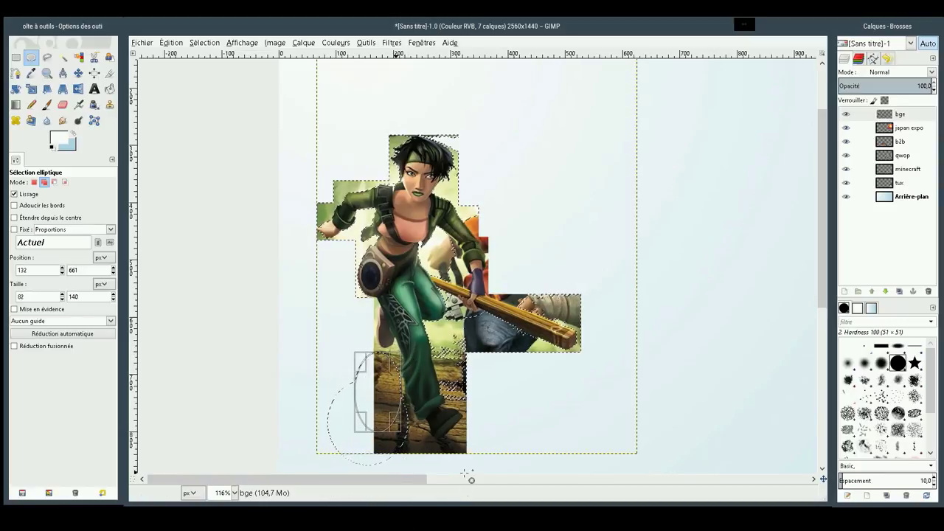
pyautogui.moveTo(505, 457)
pyautogui.mouseDown()
pyautogui.moveTo(351, 451)
pyautogui.moveTo(348, 440)
pyautogui.mouseUp()
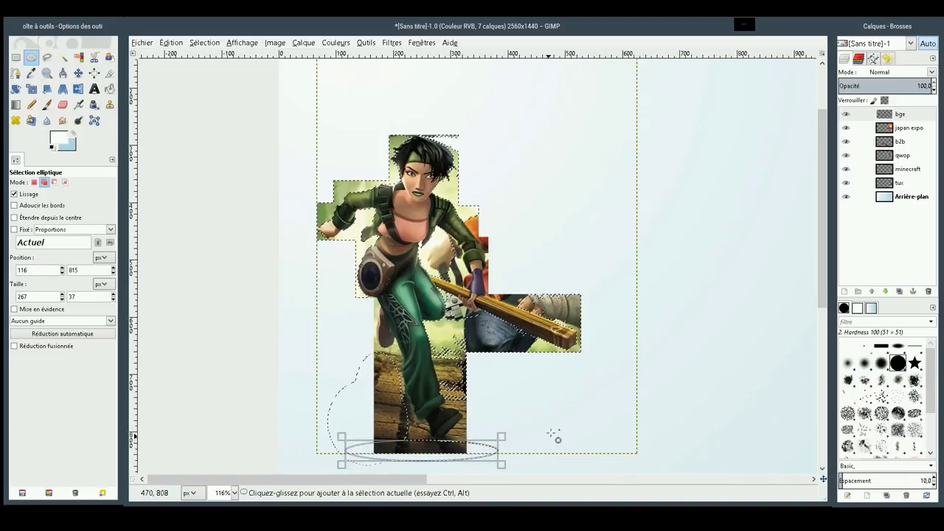
pyautogui.moveTo(539, 469); pyautogui.dragTo(450, 417)
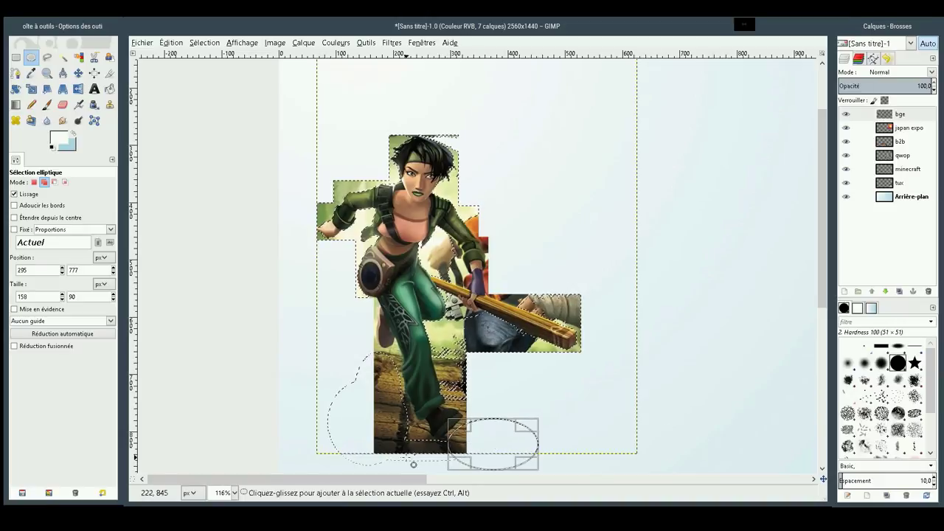
pyautogui.moveTo(415, 448); pyautogui.dragTo(389, 420)
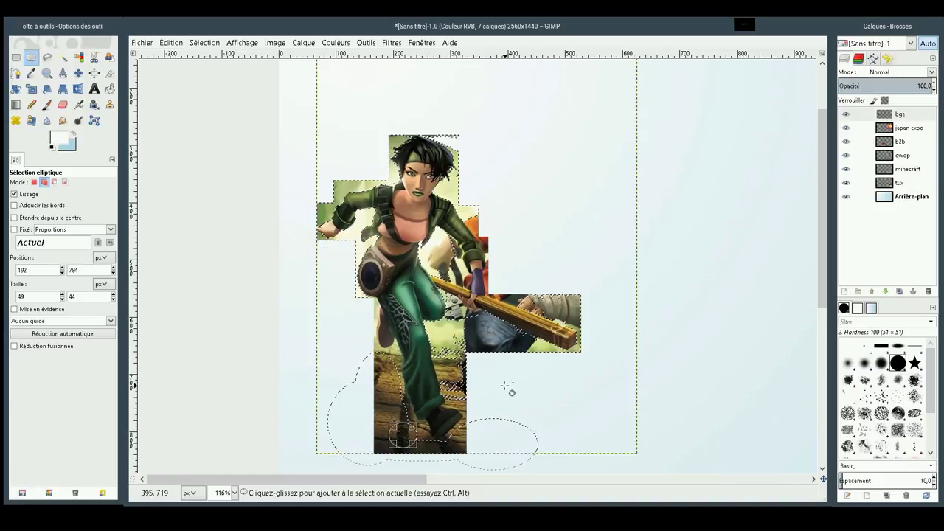
pyautogui.moveTo(488, 331)
pyautogui.mouseDown()
pyautogui.moveTo(454, 398)
pyautogui.moveTo(440, 403)
pyautogui.mouseUp()
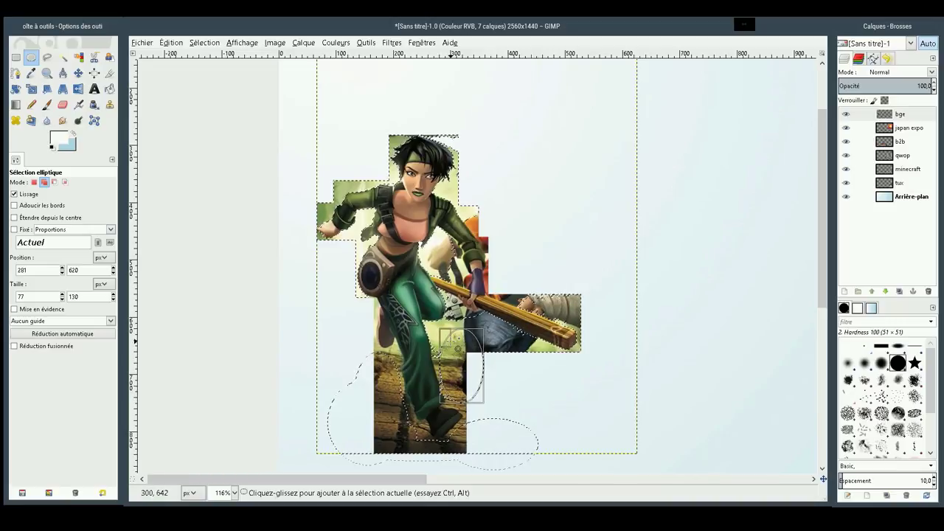
pyautogui.click(533, 378)
pyautogui.moveTo(460, 332); pyautogui.dragTo(432, 375)
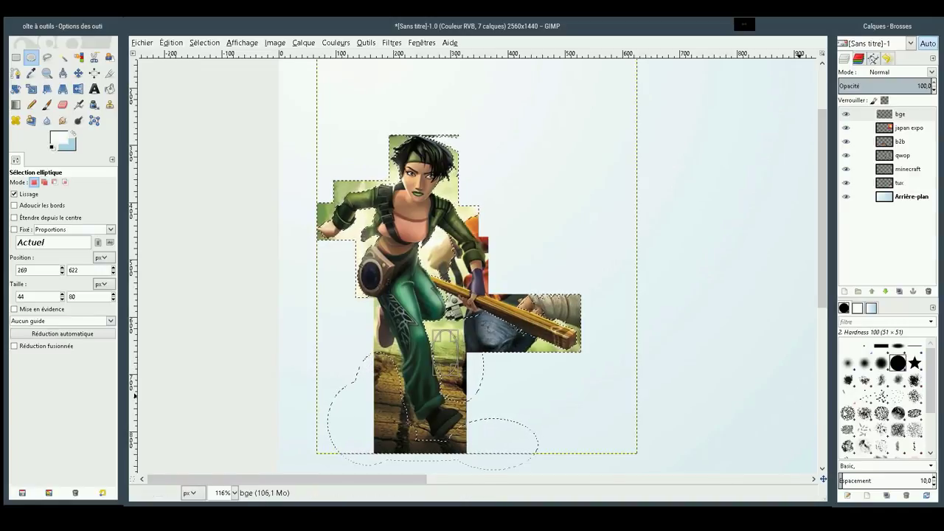
# Delete the selected background from the bge layer, then deselect all
pyautogui.press('Delete')
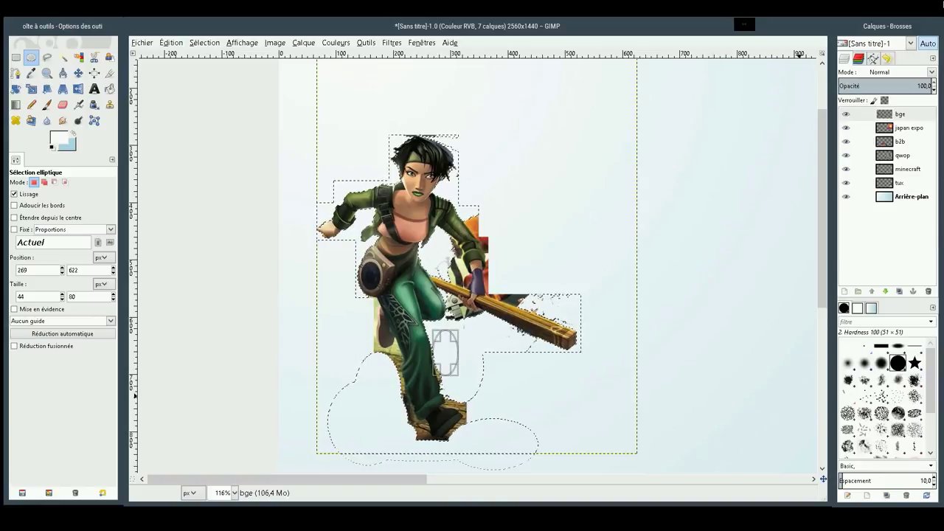
pyautogui.hotkey('ctrl', 'shift', 'a')
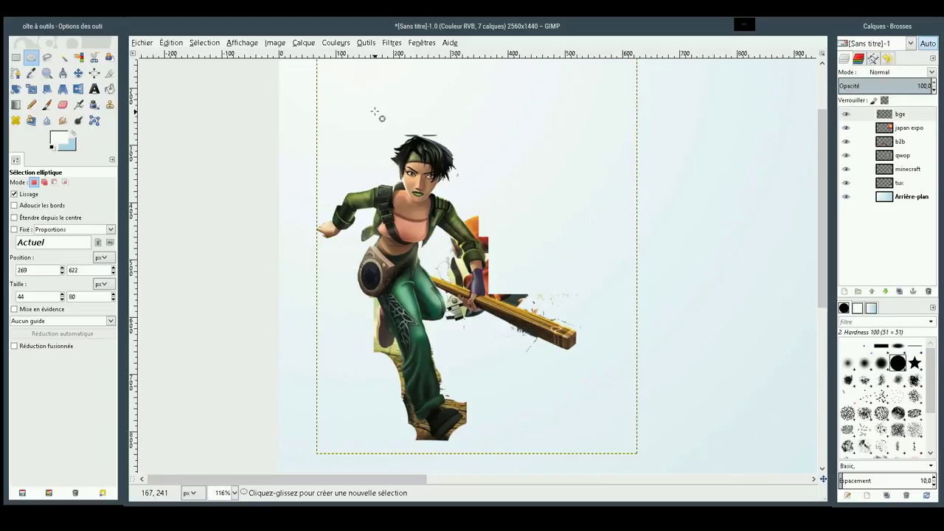
# Zoom in on the head and erase the stray mark above it with an ellipse selection
pyautogui.click(46, 73)
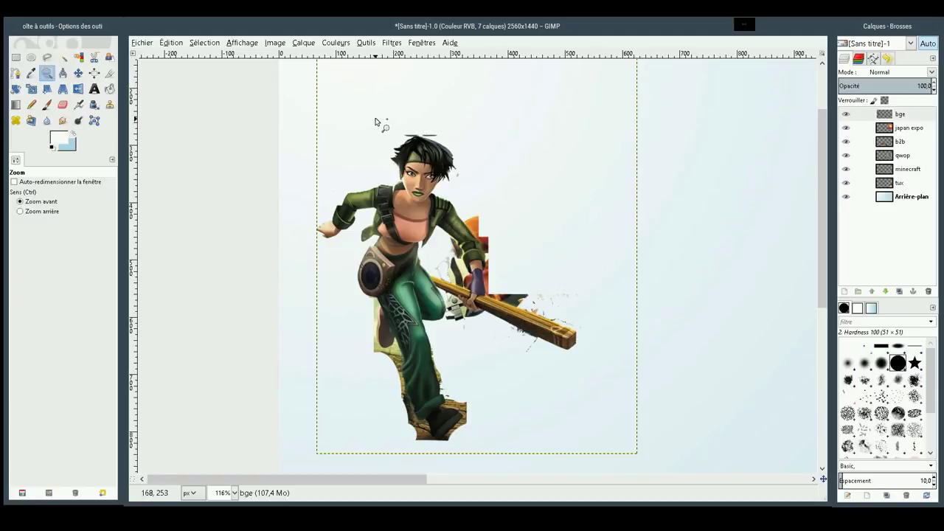
pyautogui.moveTo(377, 121); pyautogui.dragTo(493, 168)
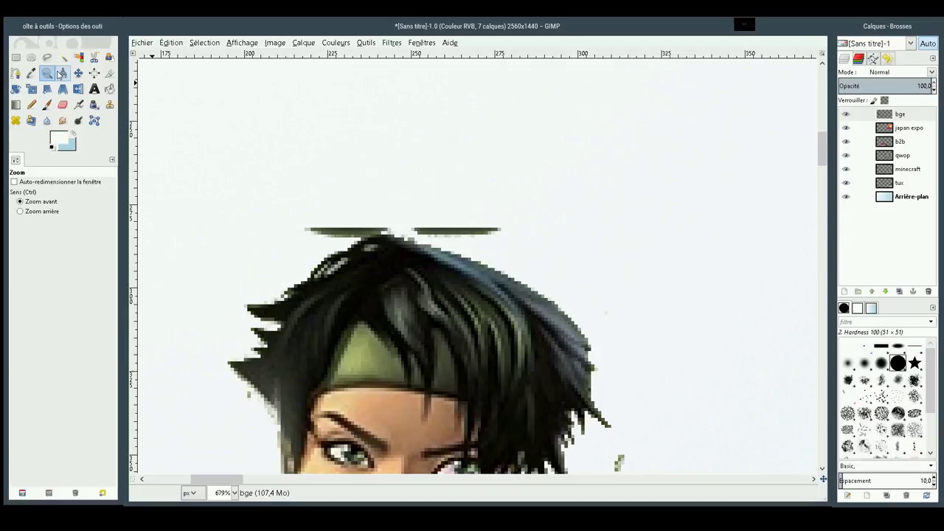
pyautogui.click(31, 57)
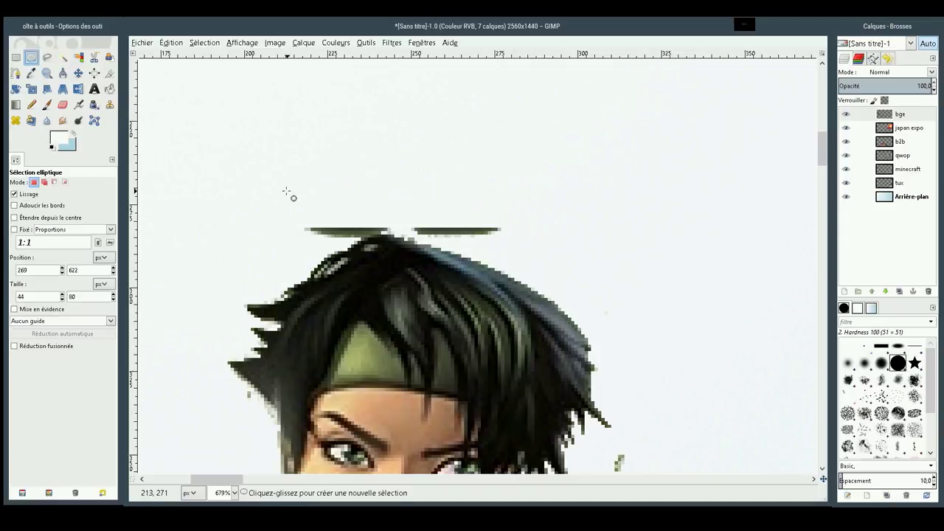
pyautogui.moveTo(277, 188); pyautogui.dragTo(421, 237)
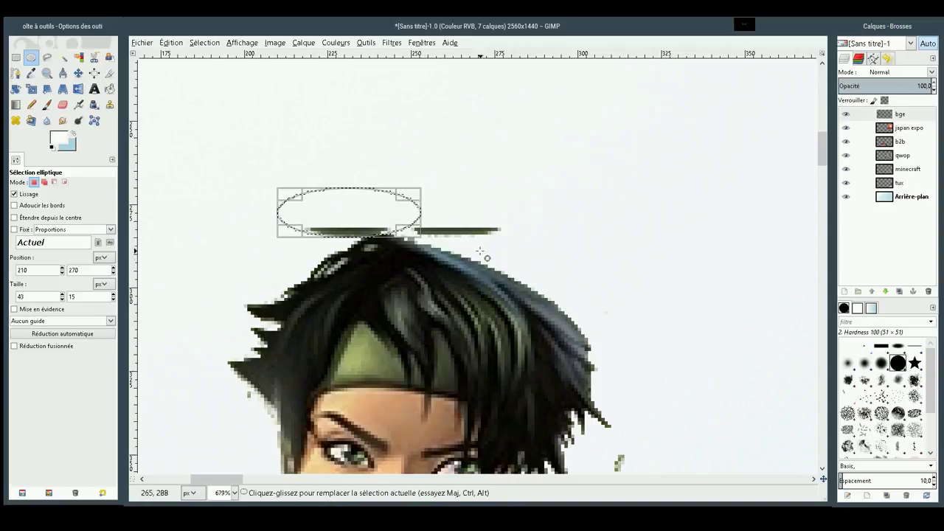
pyautogui.press('Delete')
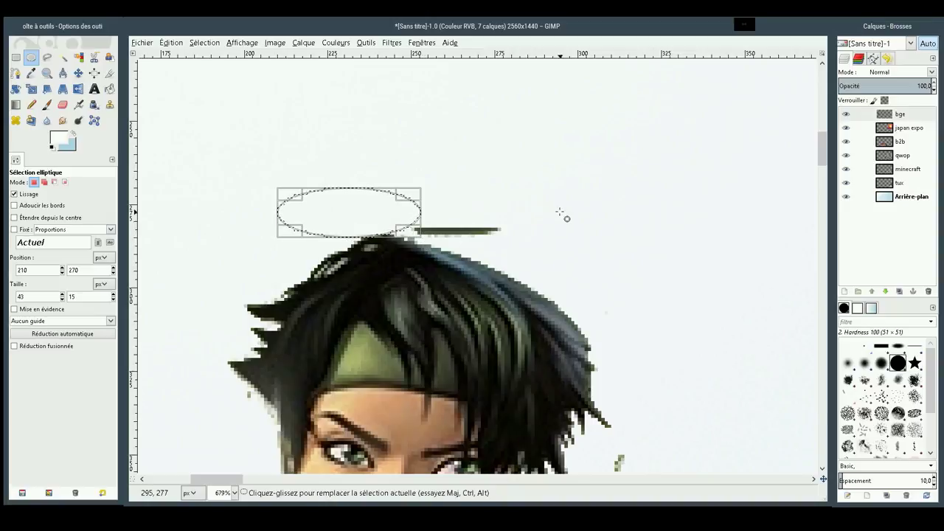
# Erase the remaining stray marks above the head and beside the hair
pyautogui.moveTo(581, 201)
pyautogui.mouseDown()
pyautogui.moveTo(398, 241)
pyautogui.moveTo(405, 250)
pyautogui.mouseUp()
pyautogui.press('Delete')
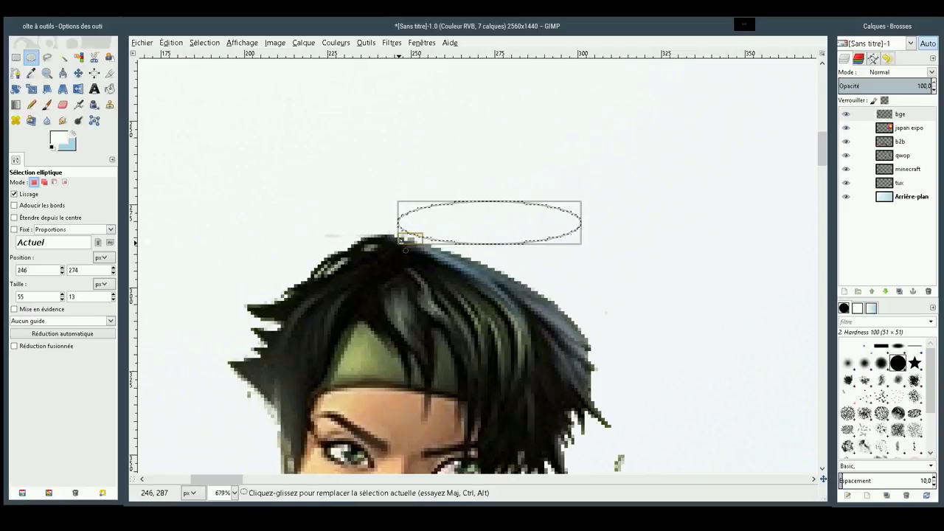
pyautogui.scroll(-5, 814, 181)
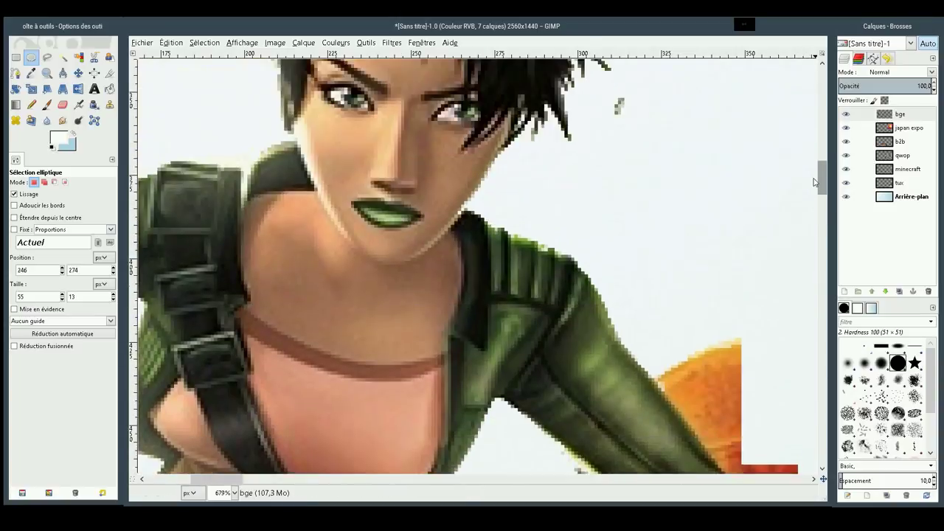
pyautogui.scroll(5, 815, 181)
pyautogui.moveTo(674, 282); pyautogui.dragTo(601, 322)
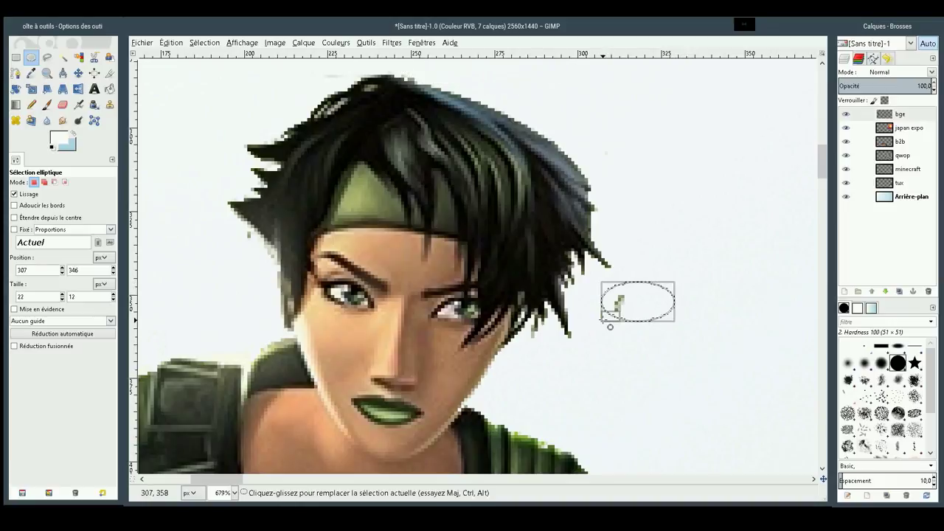
pyautogui.press('Delete')
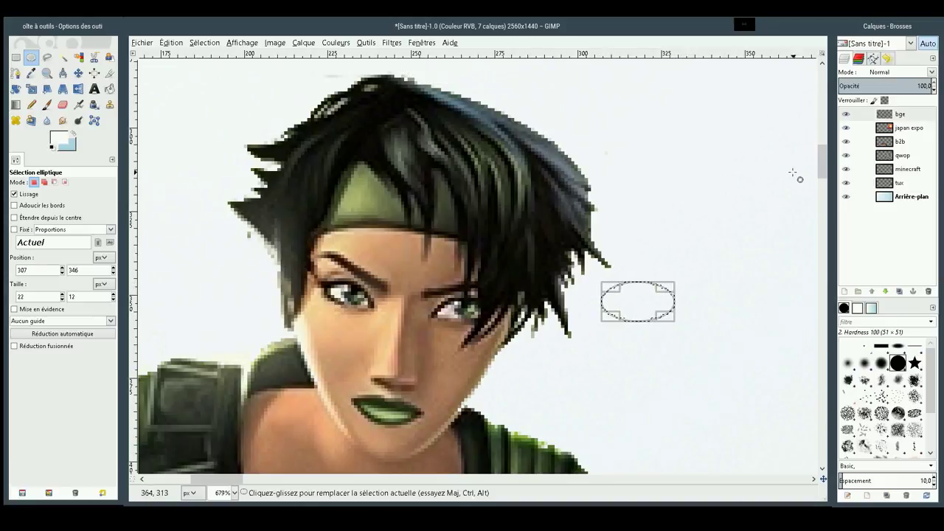
# Draw and reshape an ellipse selection over the orange fragment beside the right arm
pyautogui.moveTo(822, 167); pyautogui.dragTo(816, 194)
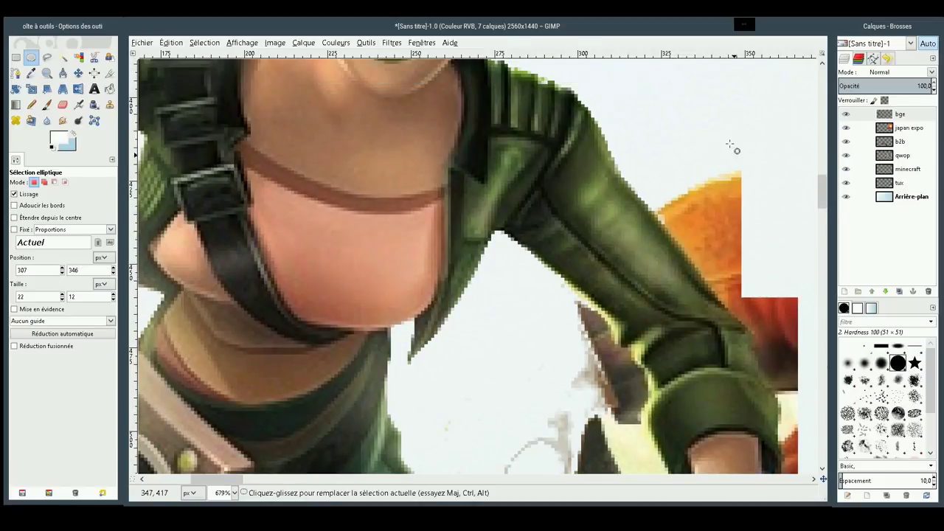
pyautogui.moveTo(718, 124); pyautogui.dragTo(771, 304)
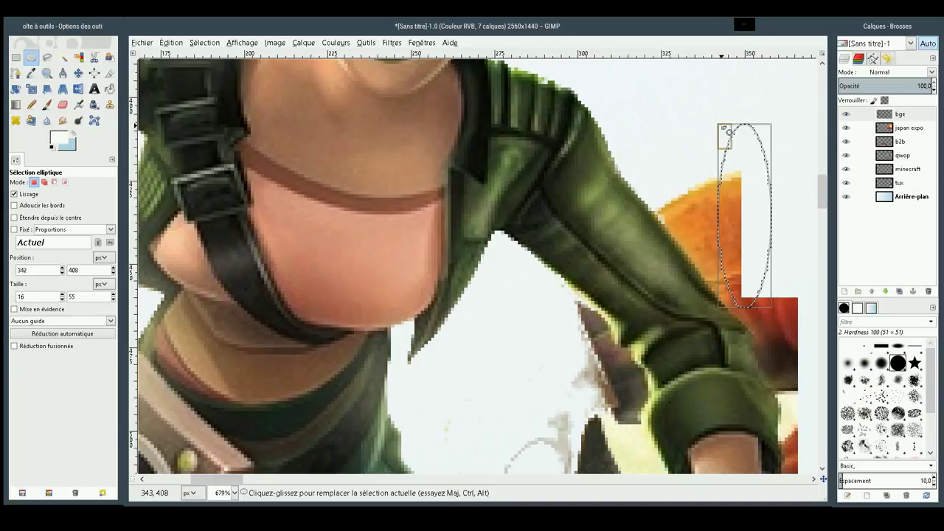
pyautogui.moveTo(720, 127)
pyautogui.mouseDown()
pyautogui.moveTo(682, 125)
pyautogui.moveTo(655, 98)
pyautogui.mouseUp()
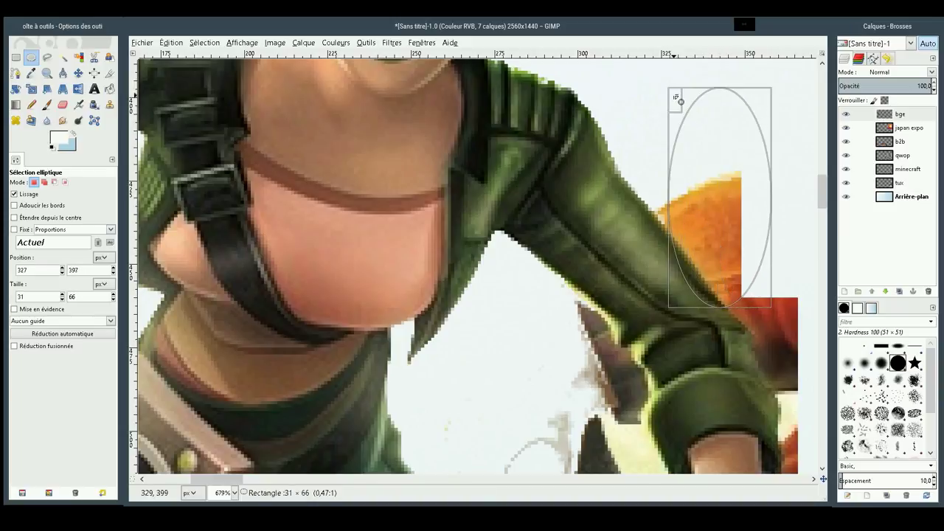
pyautogui.moveTo(678, 296); pyautogui.dragTo(677, 250)
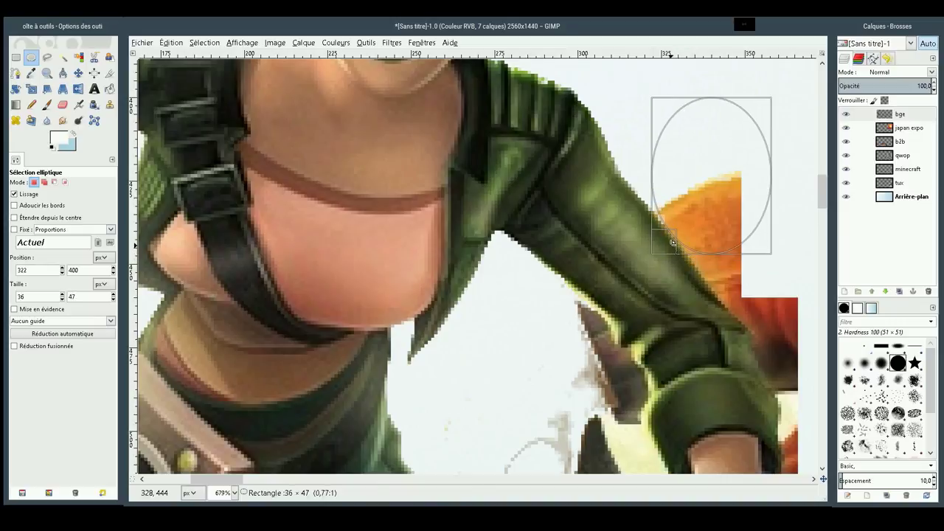
pyautogui.moveTo(773, 247); pyautogui.dragTo(839, 260)
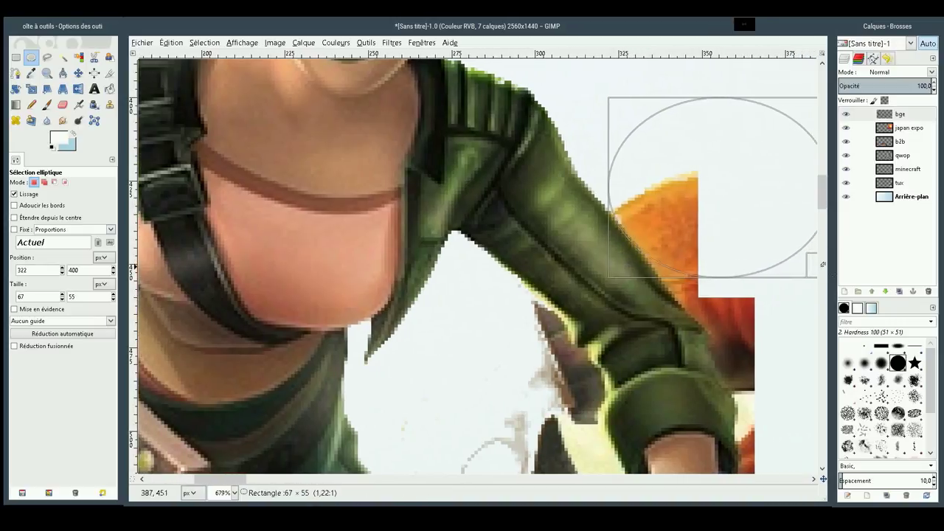
pyautogui.moveTo(840, 260)
pyautogui.mouseDown()
pyautogui.moveTo(825, 292)
pyautogui.moveTo(815, 392)
pyautogui.mouseUp()
pyautogui.moveTo(532, 389); pyautogui.dragTo(514, 273)
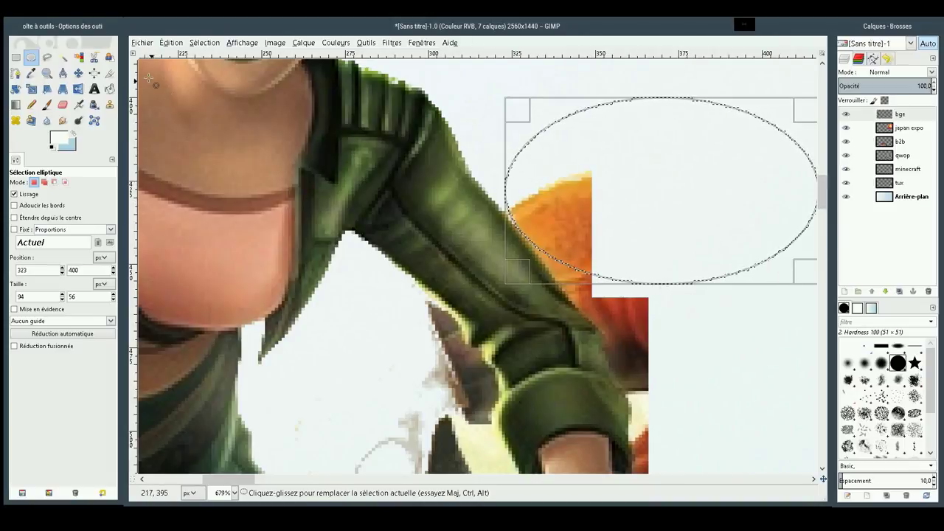
# Select the orange fragment by colour with Fuzzy Select instead
pyautogui.click(63, 56)
pyautogui.moveTo(556, 214); pyautogui.dragTo(828, 186)
pyautogui.press('Escape')
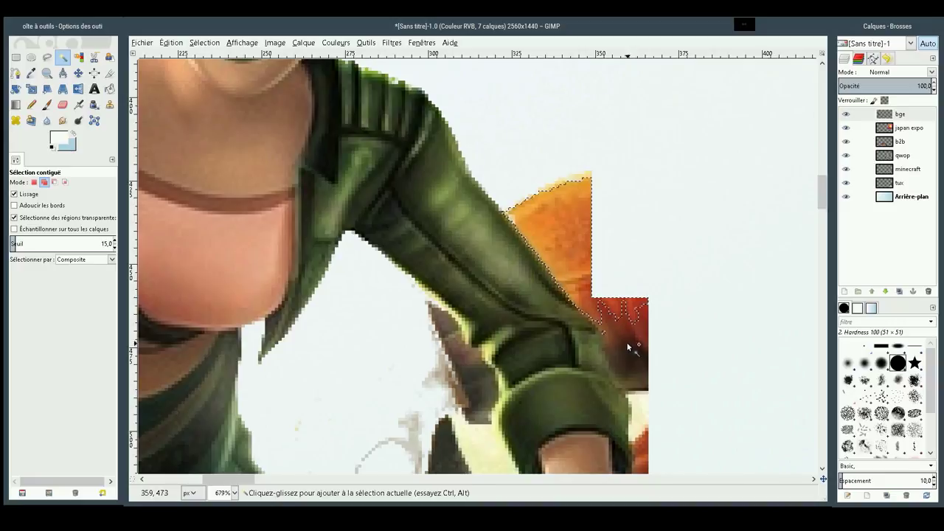
# Grow the fragment selection with a small added ellipse below the red patch
pyautogui.moveTo(620, 331)
pyautogui.mouseDown()
pyautogui.moveTo(678, 334)
pyautogui.moveTo(624, 308)
pyautogui.moveTo(636, 381)
pyautogui.moveTo(639, 368)
pyautogui.moveTo(617, 342)
pyautogui.moveTo(635, 338)
pyautogui.moveTo(630, 354)
pyautogui.moveTo(610, 338)
pyautogui.moveTo(620, 355)
pyautogui.mouseUp()
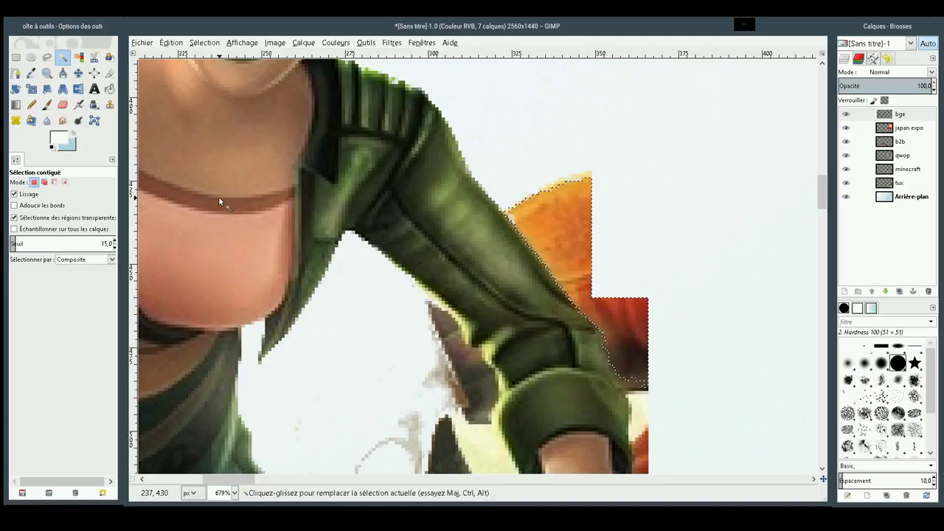
pyautogui.click(31, 57)
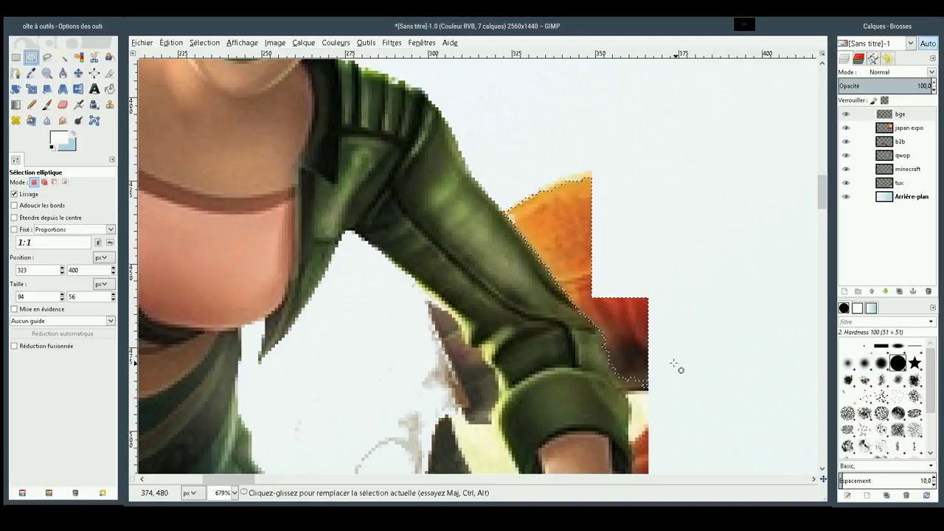
pyautogui.moveTo(672, 359); pyautogui.dragTo(624, 398)
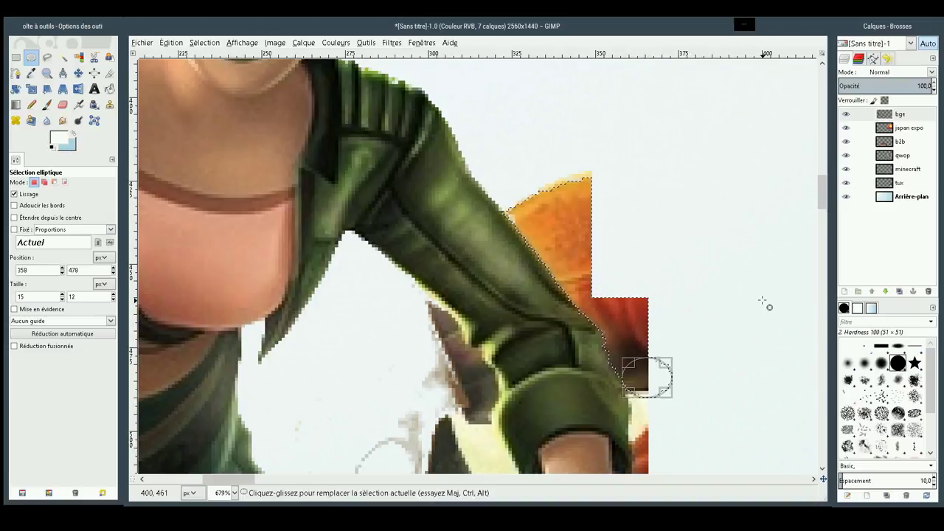
# Add the dark shard below the arm by colour, tuning the threshold
pyautogui.press('u')
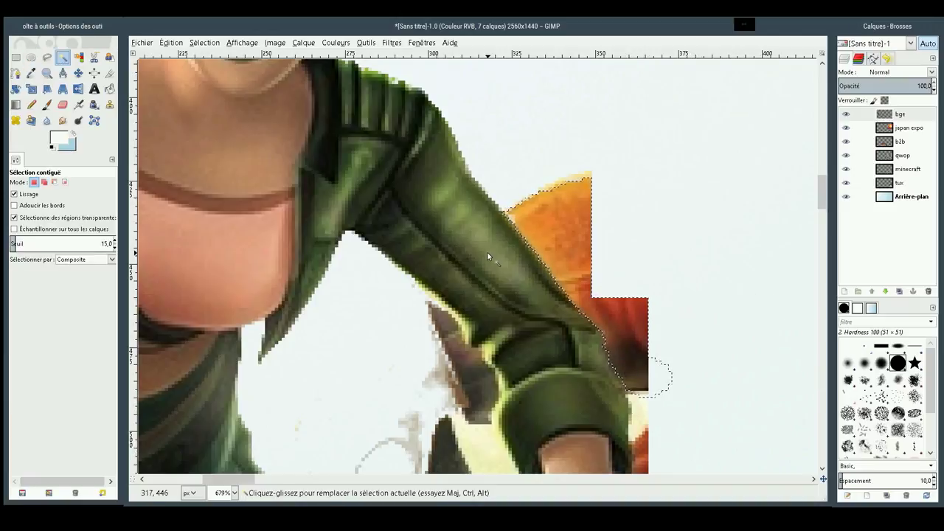
pyautogui.moveTo(455, 345)
pyautogui.mouseDown()
pyautogui.moveTo(487, 348)
pyautogui.moveTo(477, 332)
pyautogui.moveTo(473, 388)
pyautogui.moveTo(546, 386)
pyautogui.mouseUp()
pyautogui.moveTo(487, 417); pyautogui.dragTo(509, 416)
pyautogui.moveTo(496, 375)
pyautogui.mouseDown()
pyautogui.moveTo(506, 380)
pyautogui.moveTo(465, 401)
pyautogui.mouseUp()
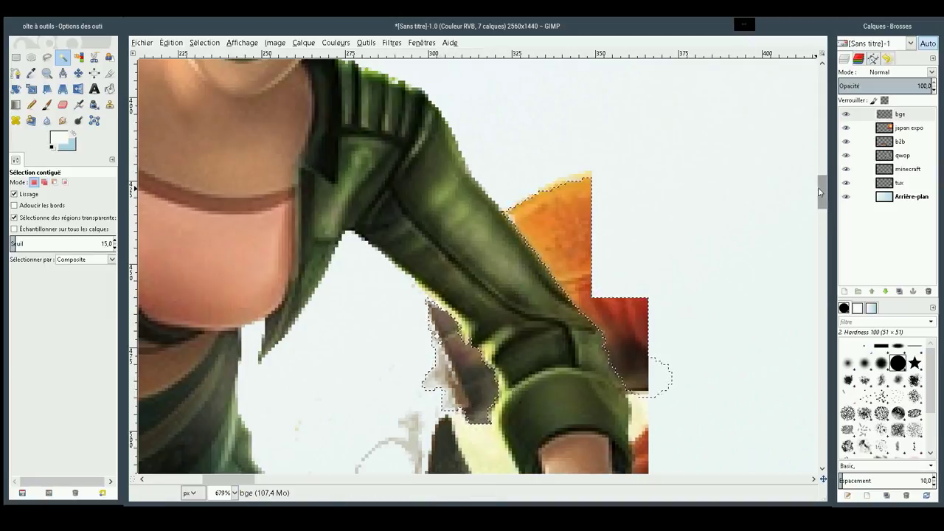
# Add the fragments below the arm and the yellow patch to the selection
pyautogui.scroll(-5, 820, 192)
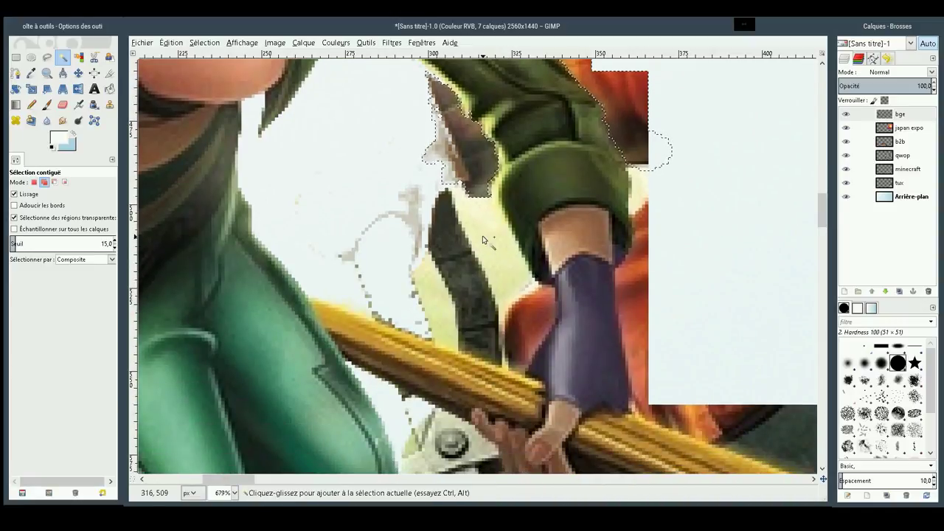
pyautogui.moveTo(483, 239)
pyautogui.mouseDown()
pyautogui.moveTo(566, 231)
pyautogui.moveTo(462, 195)
pyautogui.moveTo(487, 221)
pyautogui.moveTo(565, 219)
pyautogui.moveTo(470, 250)
pyautogui.moveTo(494, 256)
pyautogui.mouseUp()
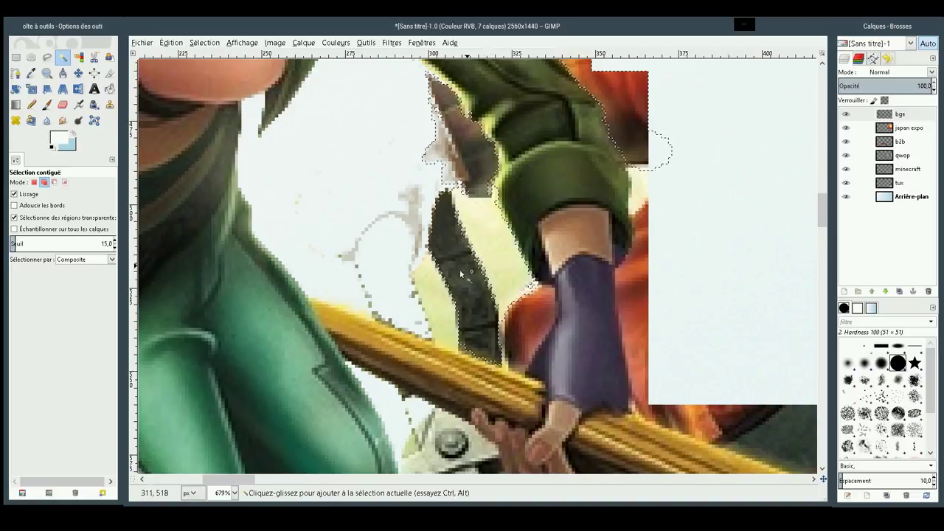
pyautogui.moveTo(479, 264)
pyautogui.mouseDown()
pyautogui.moveTo(515, 273)
pyautogui.moveTo(496, 267)
pyautogui.mouseUp()
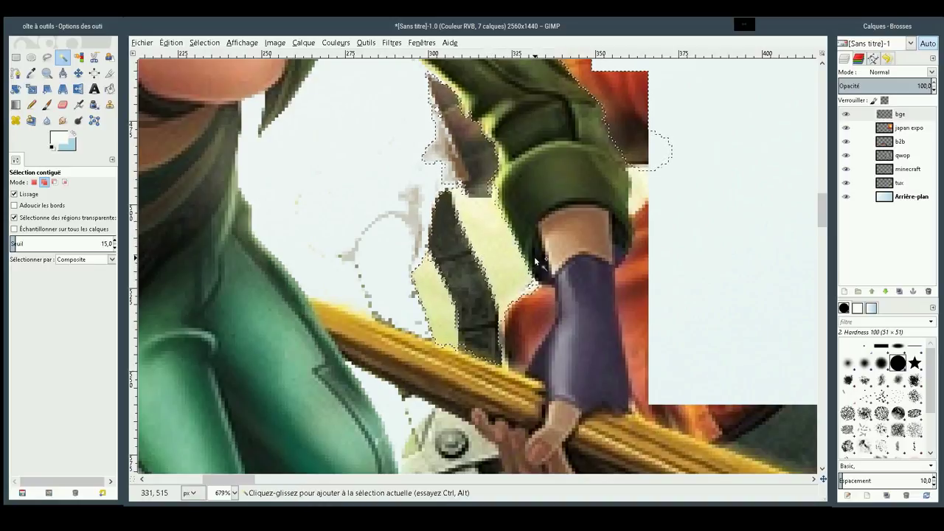
# Add the red area beside the glove, reselecting it more tightly
pyautogui.moveTo(533, 320)
pyautogui.mouseDown()
pyautogui.moveTo(666, 295)
pyautogui.moveTo(653, 300)
pyautogui.mouseUp()
pyautogui.moveTo(536, 304); pyautogui.dragTo(538, 300)
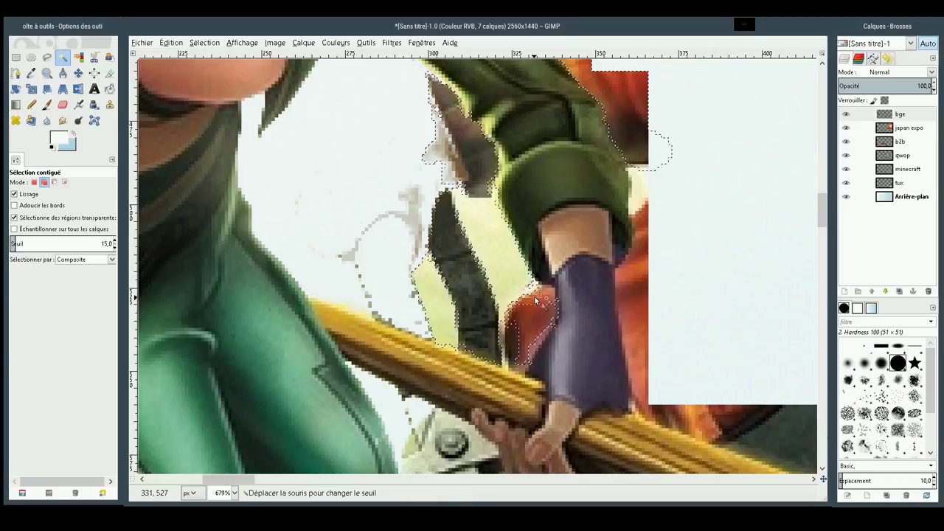
pyautogui.moveTo(653, 292)
pyautogui.mouseDown()
pyautogui.moveTo(676, 291)
pyautogui.moveTo(678, 309)
pyautogui.mouseUp()
pyautogui.moveTo(554, 306); pyautogui.dragTo(543, 342)
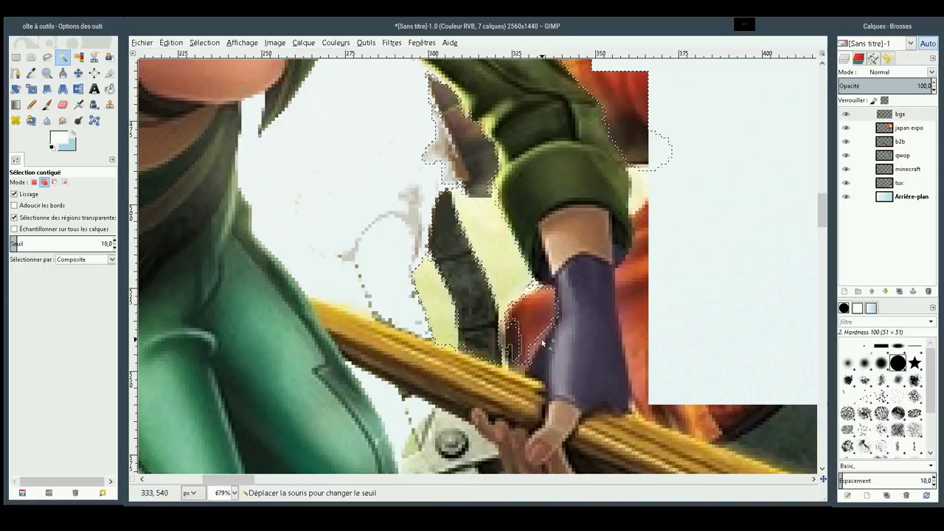
pyautogui.moveTo(634, 319); pyautogui.dragTo(638, 319)
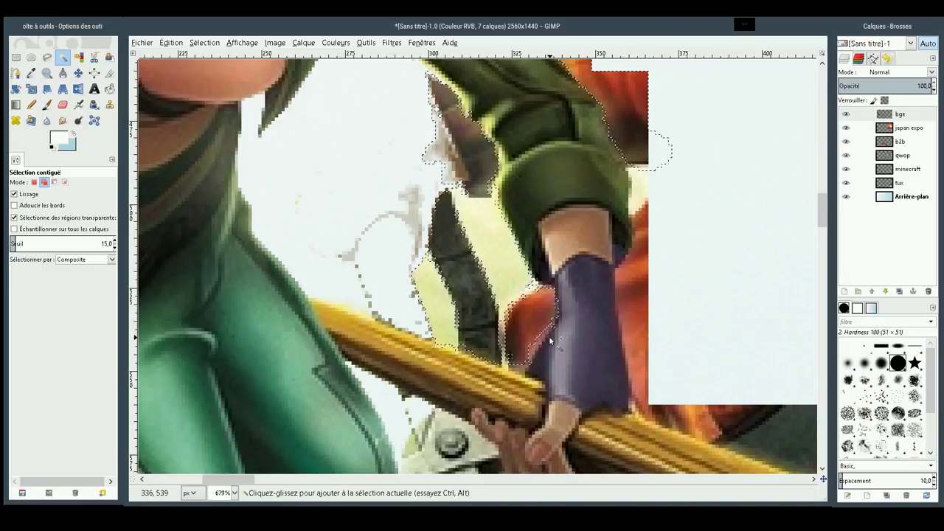
pyautogui.moveTo(511, 354)
pyautogui.mouseDown()
pyautogui.moveTo(553, 346)
pyautogui.moveTo(539, 336)
pyautogui.mouseUp()
pyautogui.moveTo(457, 323); pyautogui.dragTo(431, 260)
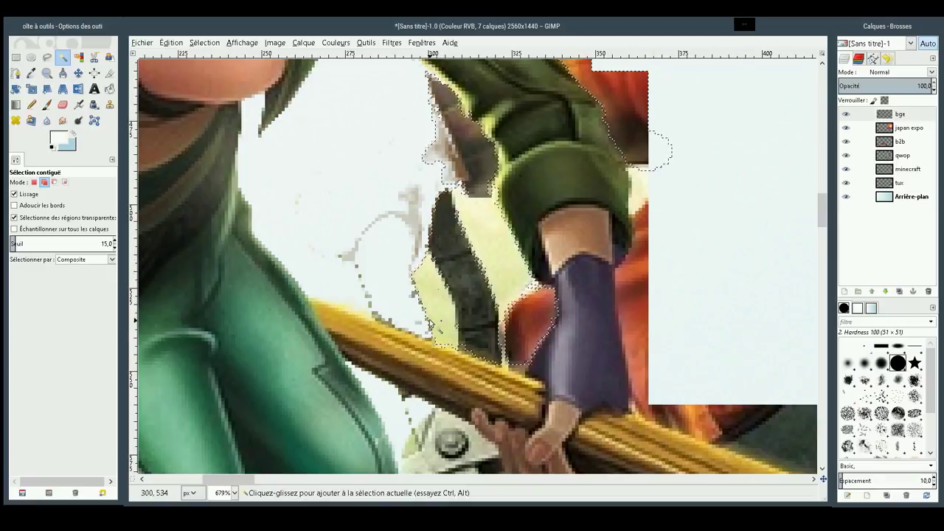
# Add the grey shapes, the small grey blob and the dark shape to the selection
pyautogui.click(412, 218)
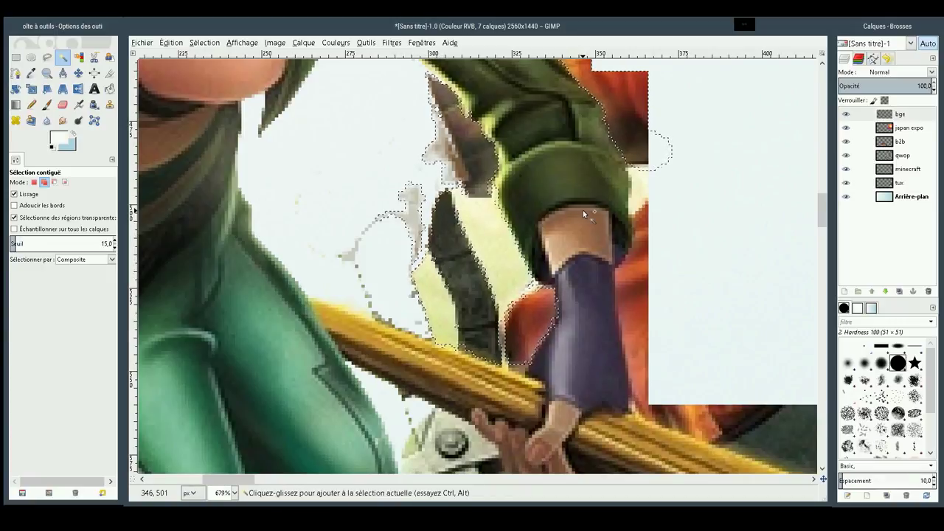
pyautogui.click(346, 255)
pyautogui.click(488, 274)
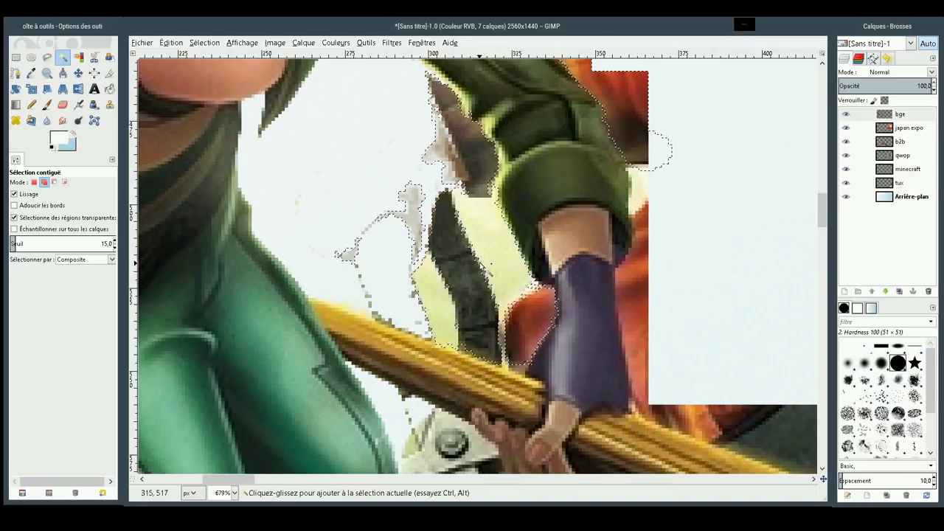
# Add ellipses over the grey swirl and remaining fragments, then delete them from bge
pyautogui.click(31, 57)
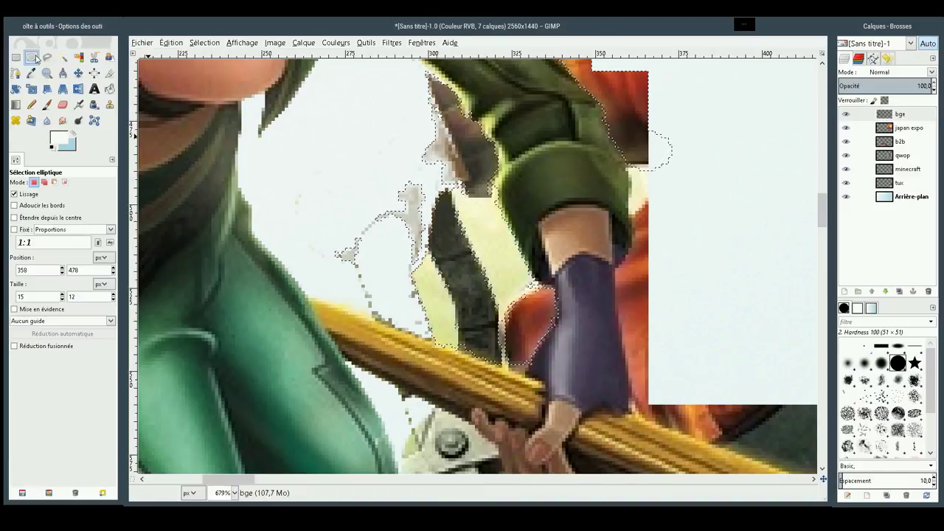
pyautogui.moveTo(381, 172); pyautogui.dragTo(498, 319)
pyautogui.moveTo(433, 255); pyautogui.dragTo(519, 328)
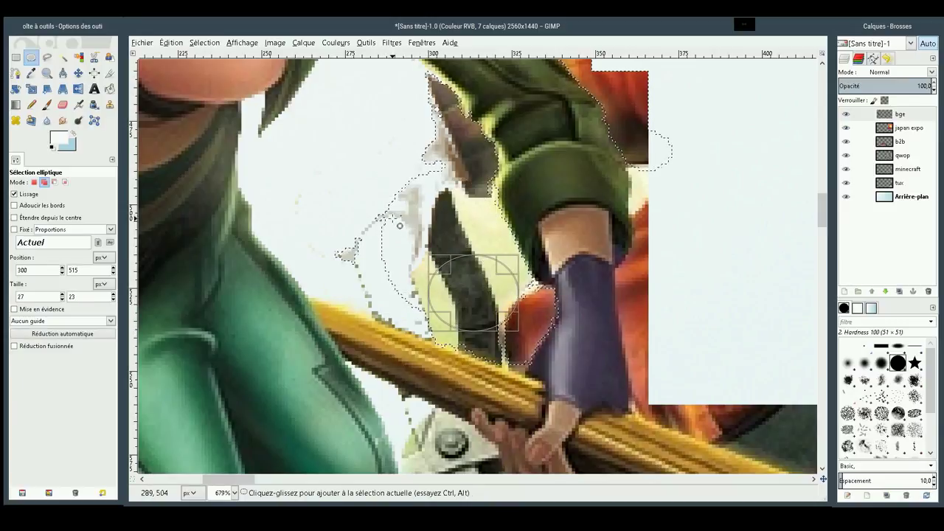
pyautogui.moveTo(302, 189); pyautogui.dragTo(480, 289)
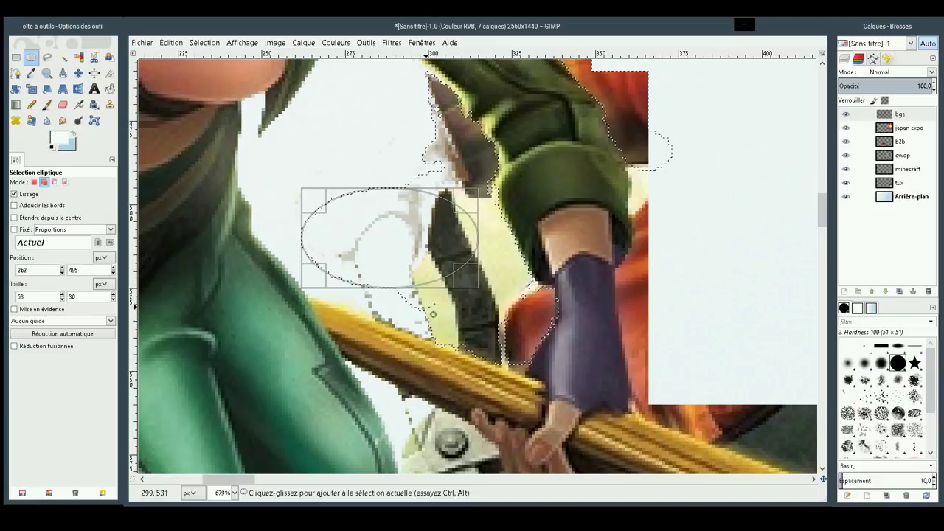
pyautogui.moveTo(325, 254); pyautogui.dragTo(448, 306)
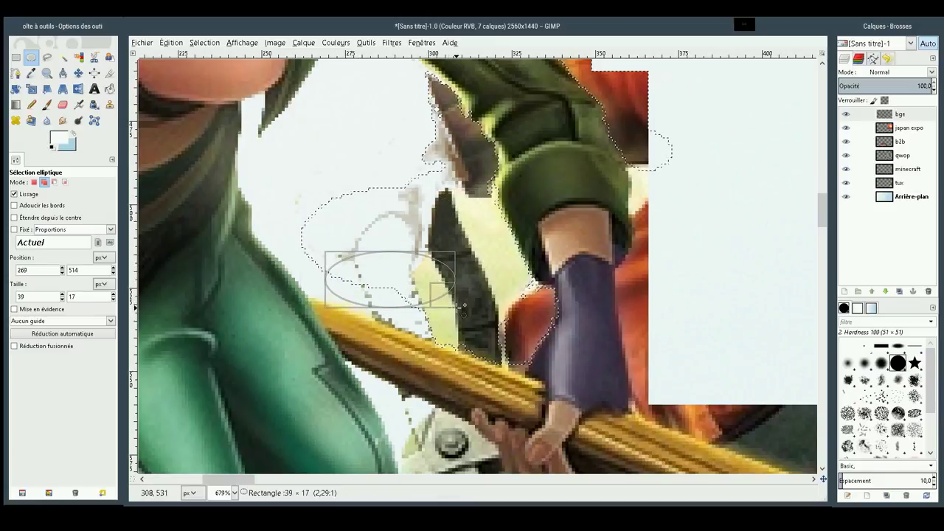
pyautogui.moveTo(459, 304)
pyautogui.mouseDown()
pyautogui.moveTo(417, 316)
pyautogui.moveTo(418, 332)
pyautogui.mouseUp()
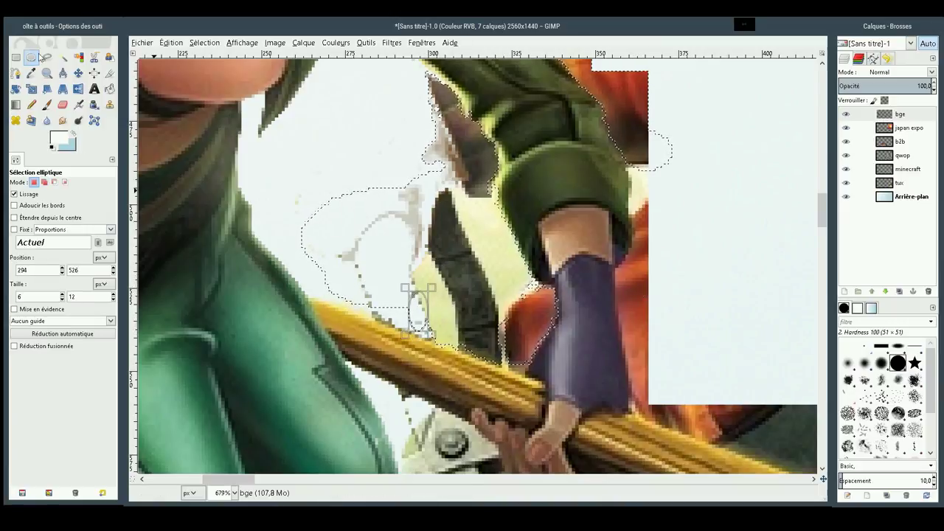
pyautogui.press('Delete')
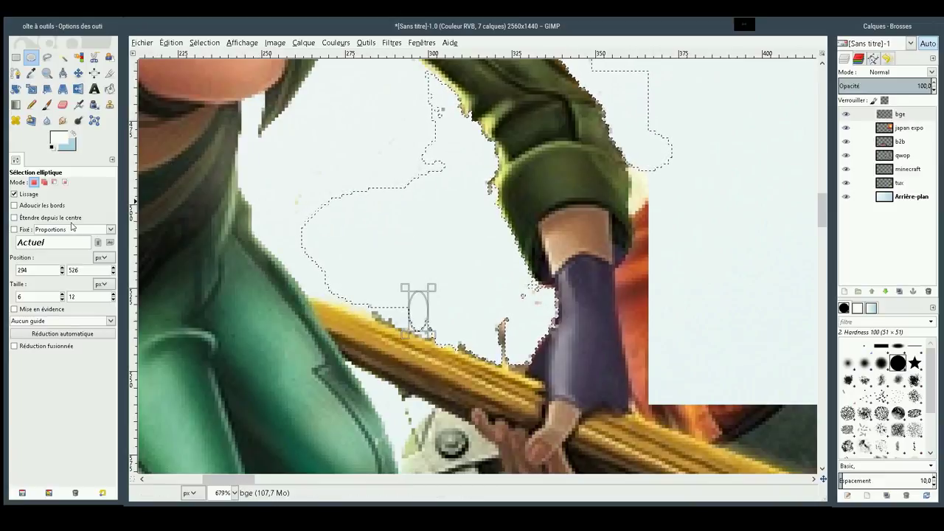
# Draw a round selection in the blank area left of the green sleeve
pyautogui.moveTo(475, 302)
pyautogui.mouseDown()
pyautogui.moveTo(528, 348)
pyautogui.moveTo(529, 363)
pyautogui.mouseUp()
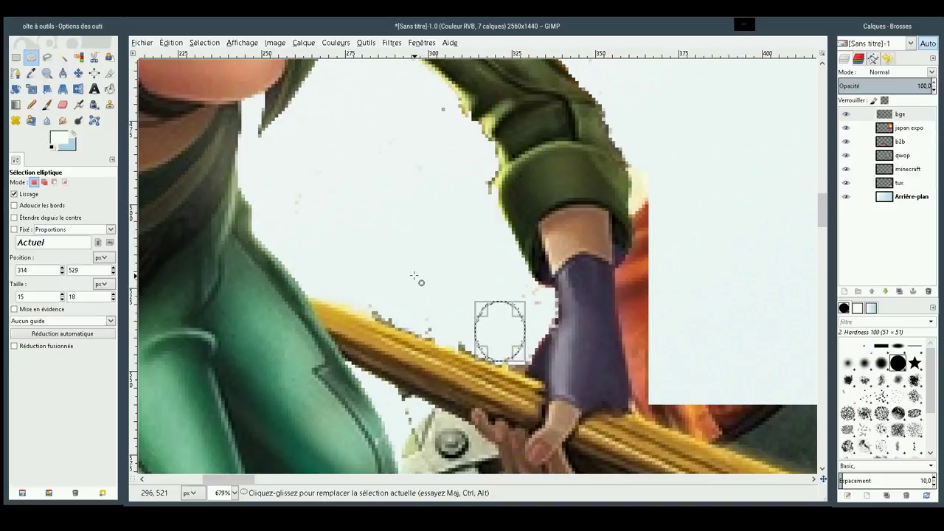
pyautogui.moveTo(412, 87); pyautogui.dragTo(461, 138)
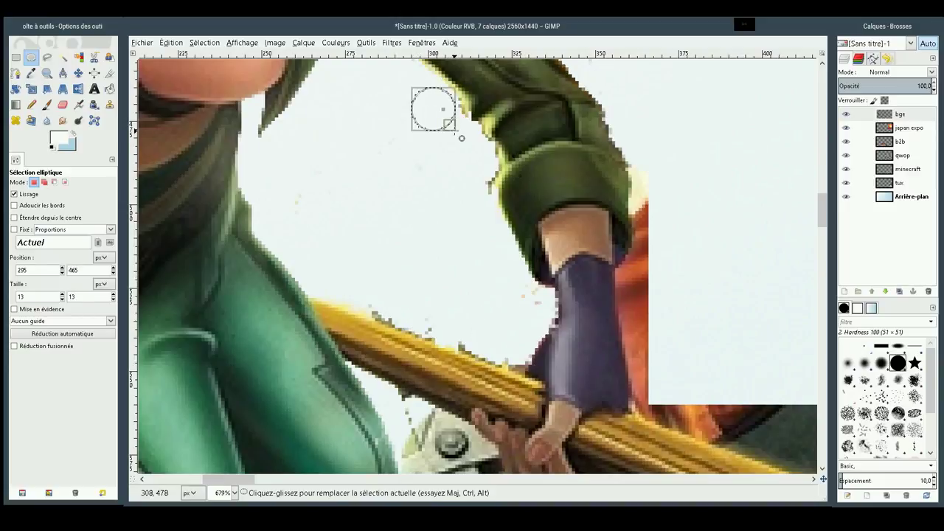
pyautogui.moveTo(399, 107); pyautogui.dragTo(278, 239)
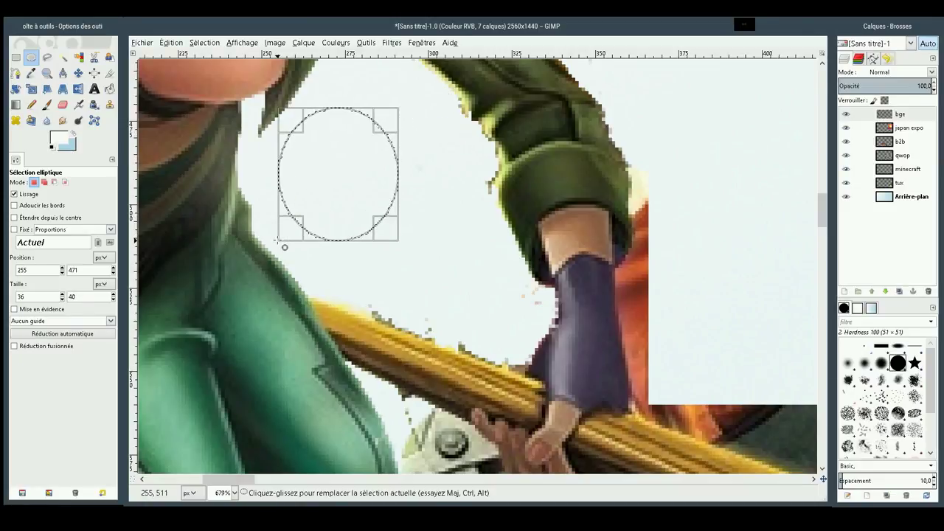
pyautogui.moveTo(459, 230); pyautogui.dragTo(368, 129)
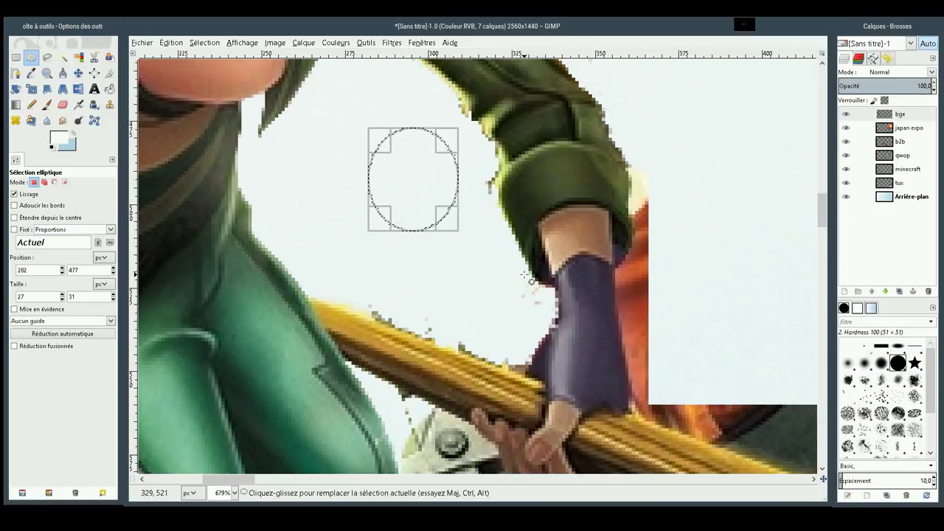
# Outline the red-orange patch beside the glove by colour, raising the threshold
pyautogui.click(61, 59)
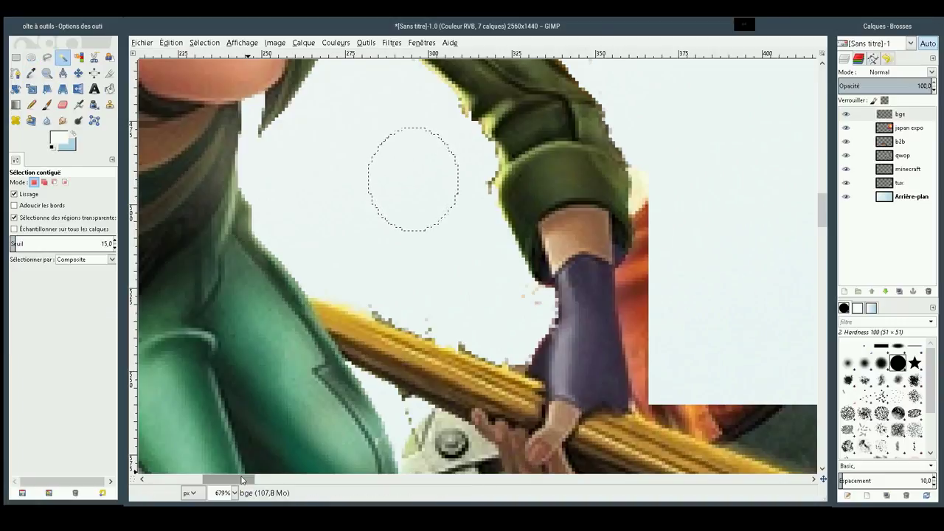
pyautogui.moveTo(242, 481); pyautogui.dragTo(253, 481)
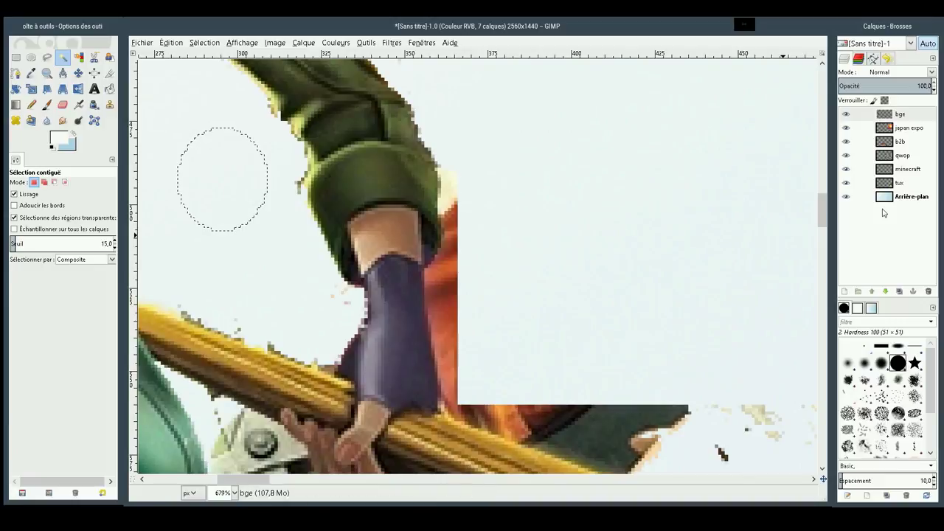
pyautogui.moveTo(824, 215); pyautogui.dragTo(824, 217)
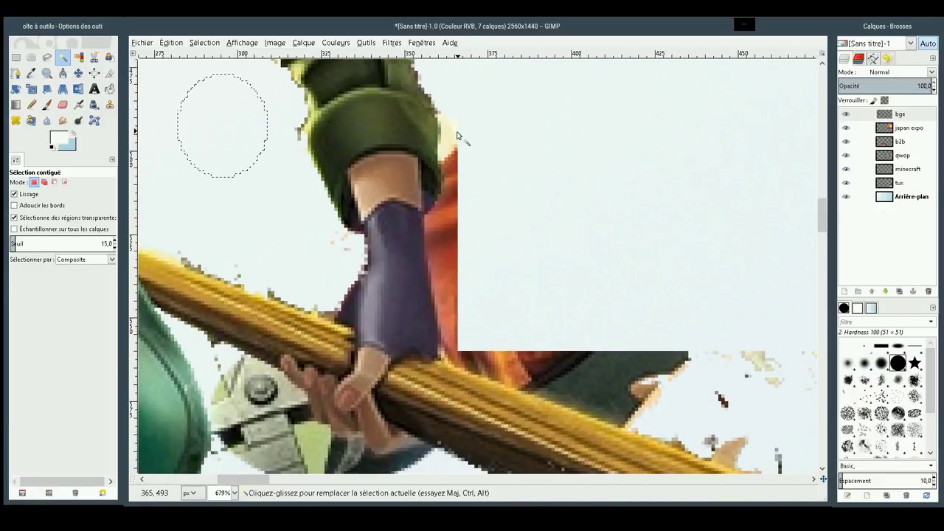
pyautogui.moveTo(456, 133)
pyautogui.mouseDown()
pyautogui.moveTo(573, 158)
pyautogui.moveTo(625, 206)
pyautogui.moveTo(512, 209)
pyautogui.mouseUp()
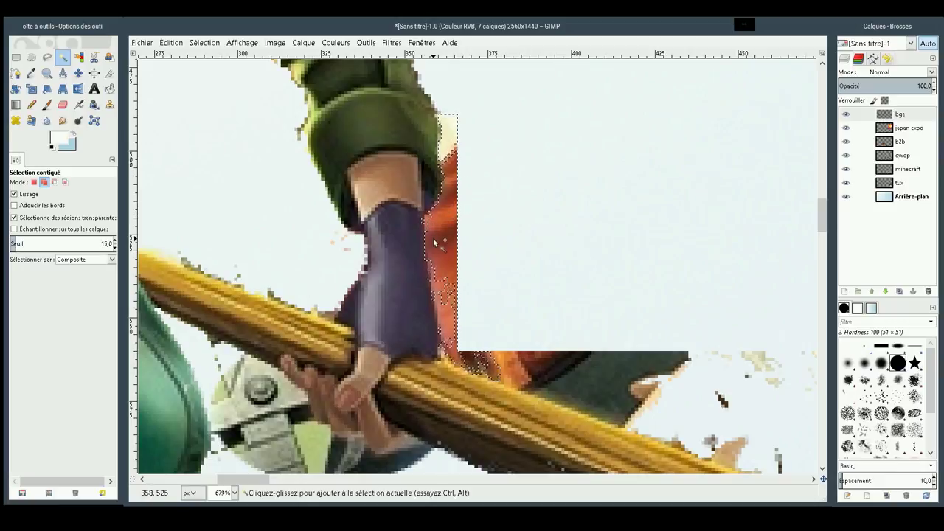
# Add the orange area and glove edge to the colour selection, adjusting tolerance
pyautogui.moveTo(427, 225); pyautogui.dragTo(472, 230)
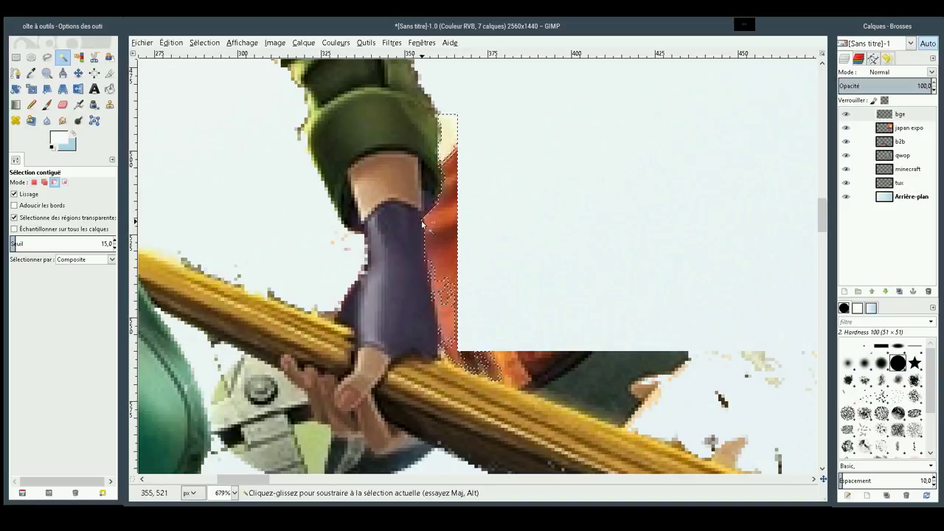
pyautogui.moveTo(487, 306); pyautogui.dragTo(493, 311)
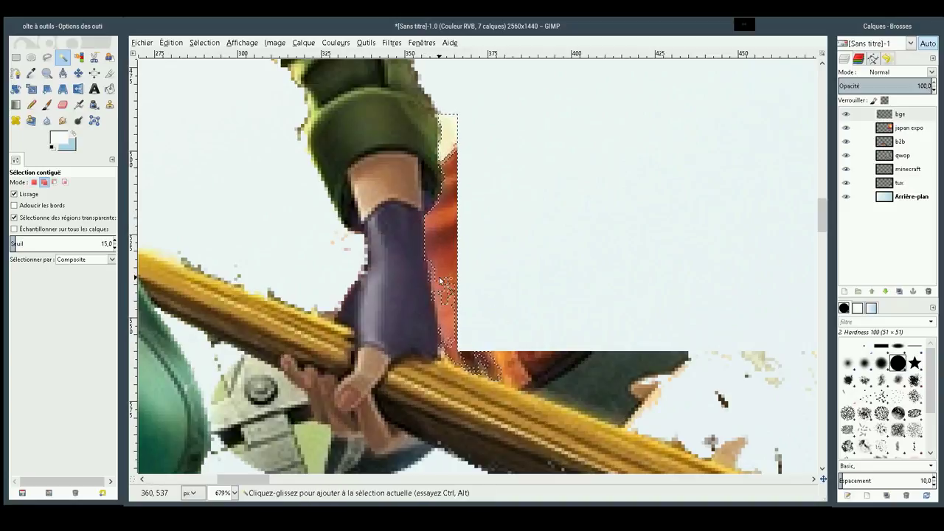
pyautogui.moveTo(459, 281); pyautogui.dragTo(461, 282)
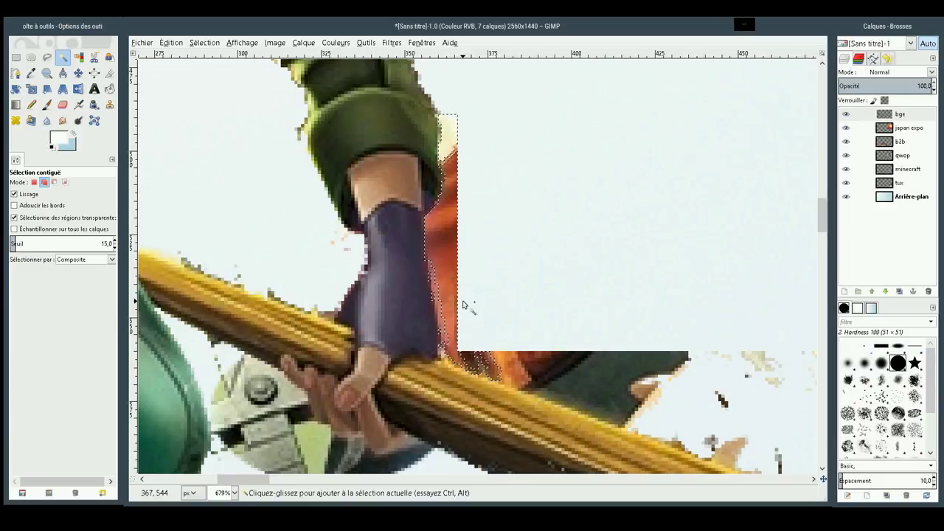
pyautogui.moveTo(442, 319); pyautogui.dragTo(441, 334)
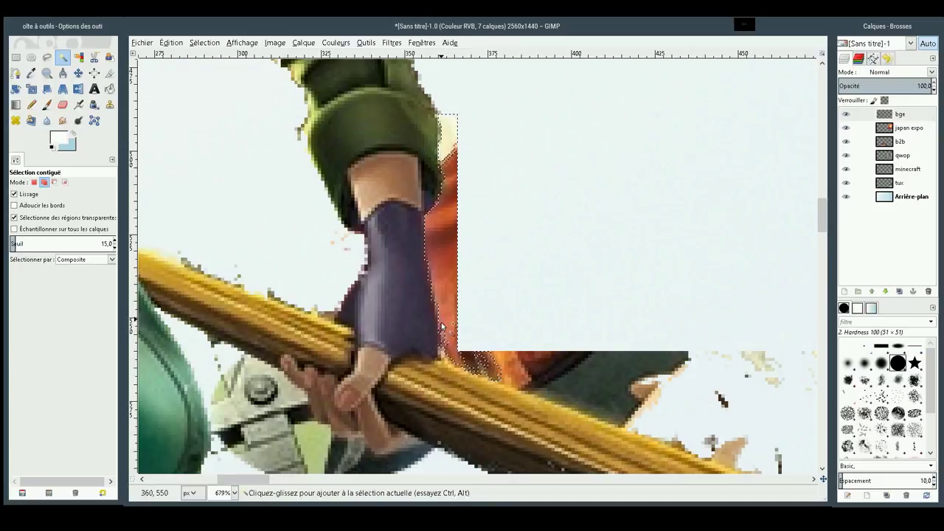
pyautogui.moveTo(444, 345)
pyautogui.mouseDown()
pyautogui.moveTo(452, 339)
pyautogui.moveTo(500, 362)
pyautogui.moveTo(545, 361)
pyautogui.moveTo(497, 360)
pyautogui.mouseUp()
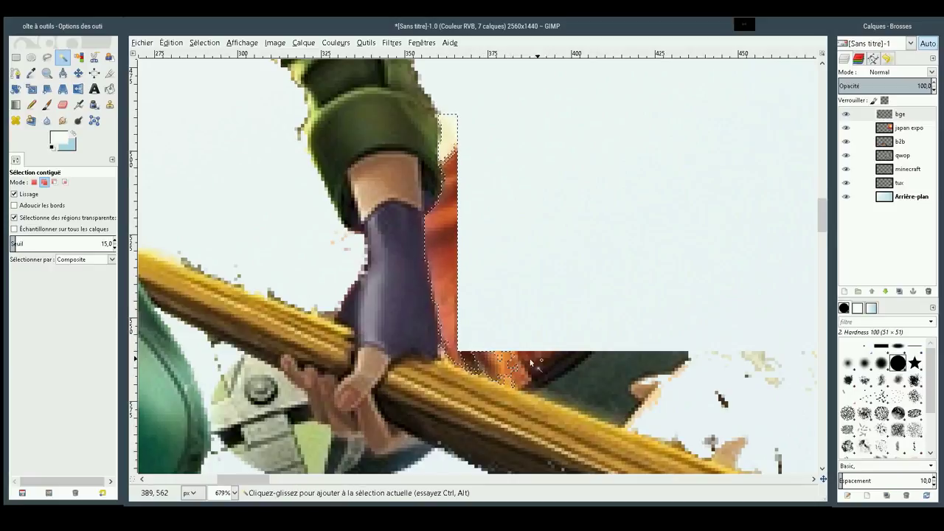
# Add the dark patches under the glove to the selection
pyautogui.click(521, 357)
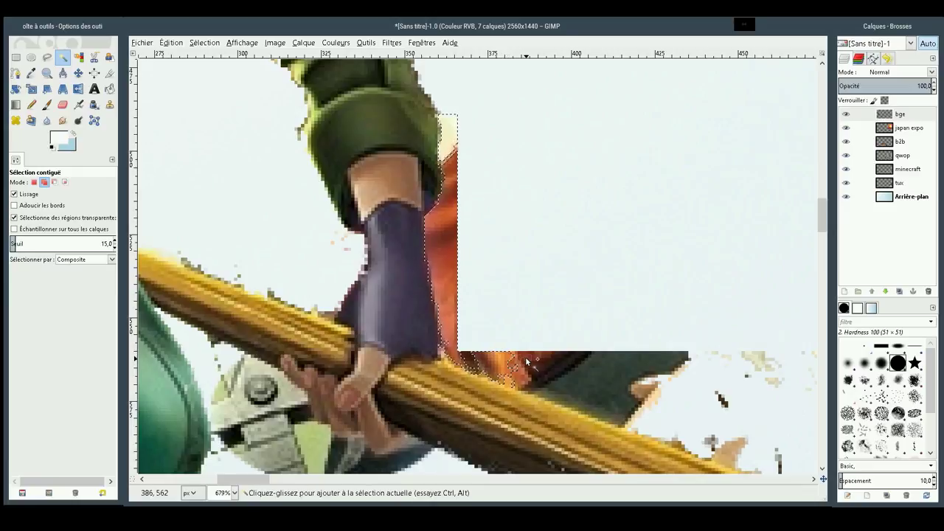
pyautogui.click(537, 360)
pyautogui.click(532, 358)
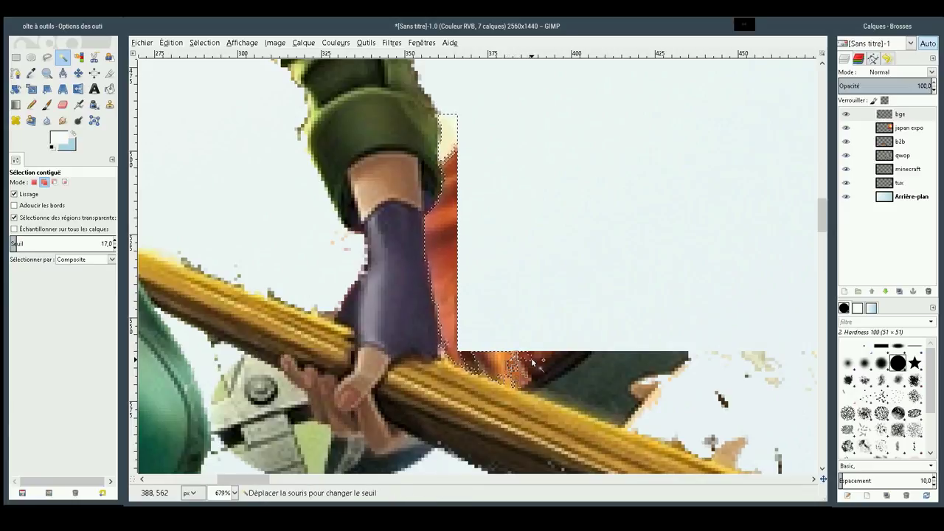
pyautogui.click(545, 364)
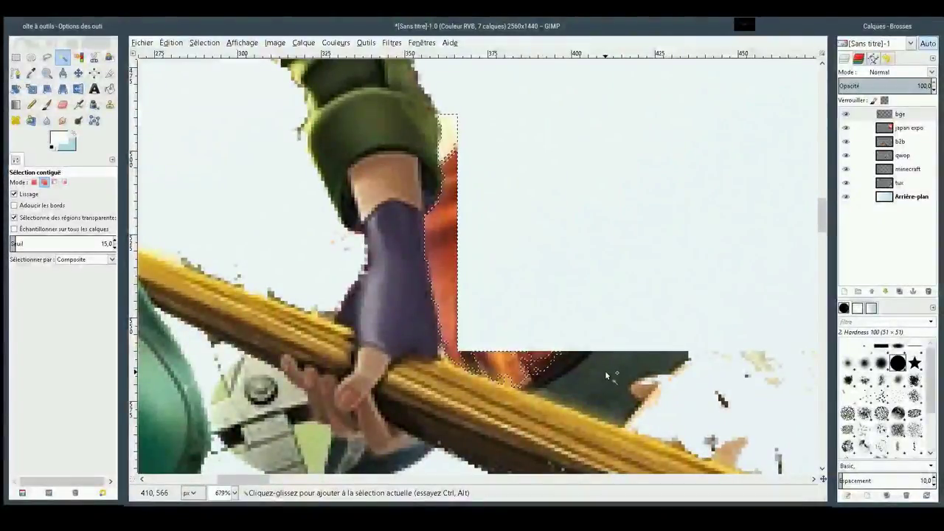
# Extend the selection over the dark green piece along the staff at lower tolerance
pyautogui.moveTo(605, 370)
pyautogui.mouseDown()
pyautogui.moveTo(664, 372)
pyautogui.moveTo(639, 393)
pyautogui.mouseUp()
pyautogui.click(645, 391)
pyautogui.click(642, 389)
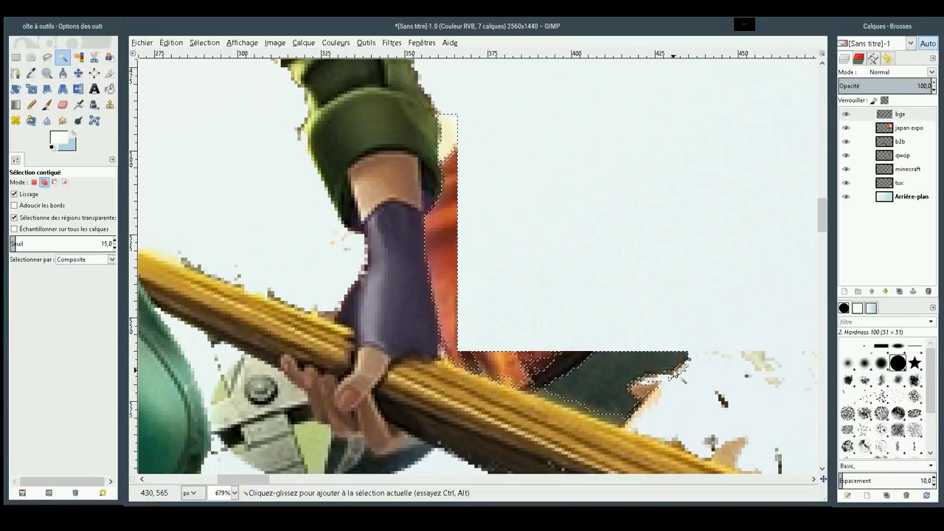
pyautogui.click(675, 373)
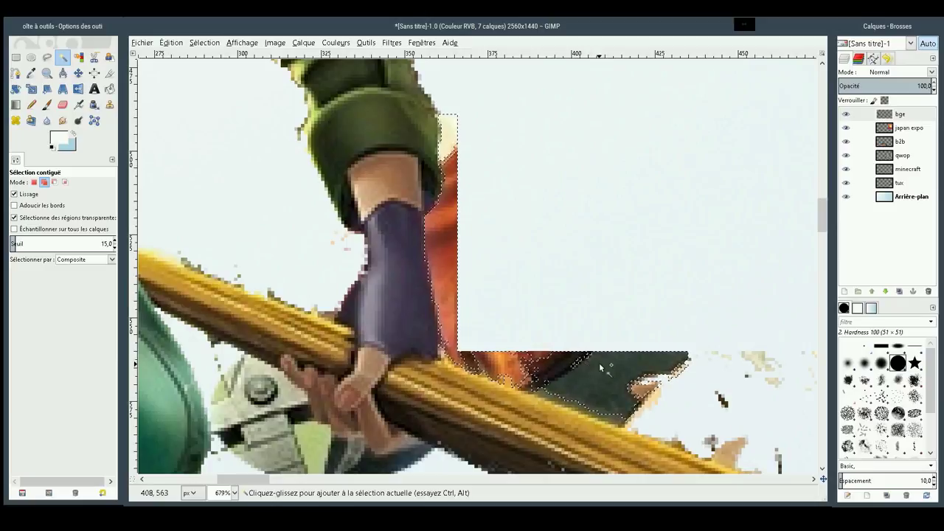
pyautogui.click(536, 372)
pyautogui.click(533, 371)
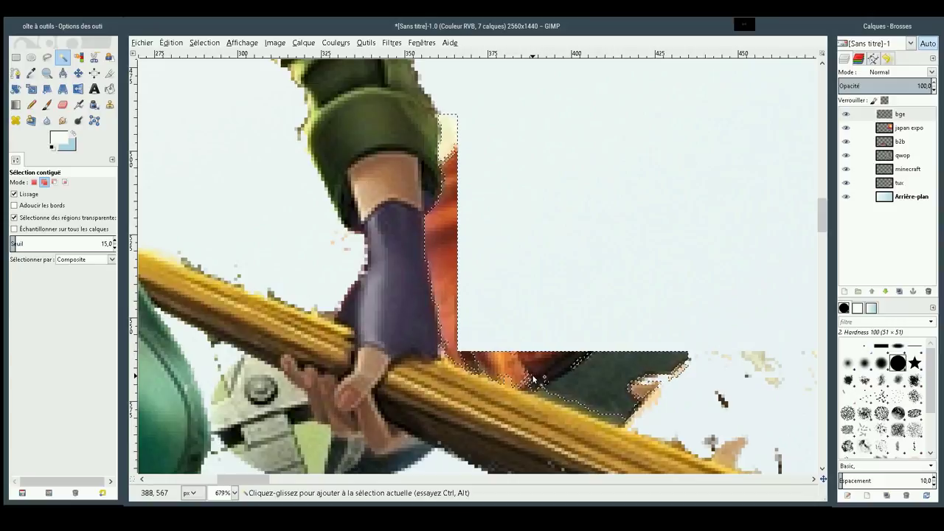
pyautogui.press('shift')
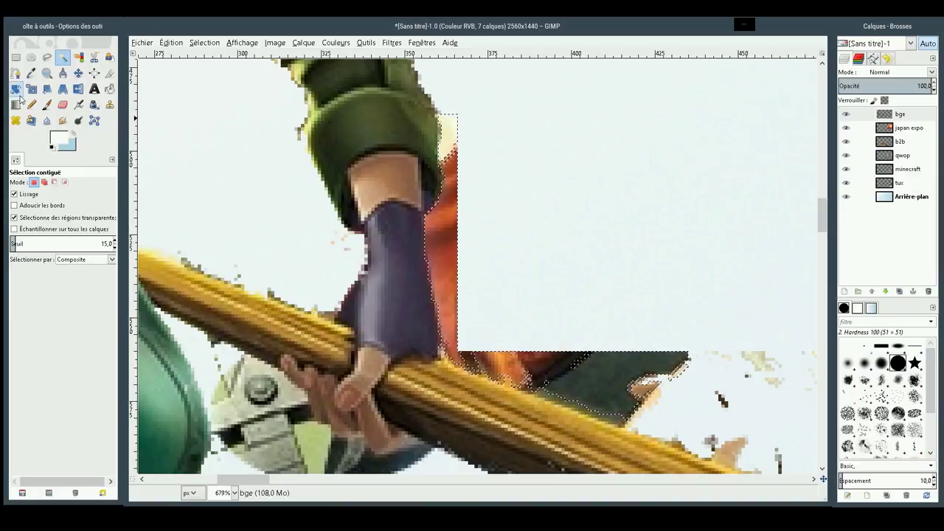
# Add round and oval areas at the sleeve's corner to the selection
pyautogui.click(31, 57)
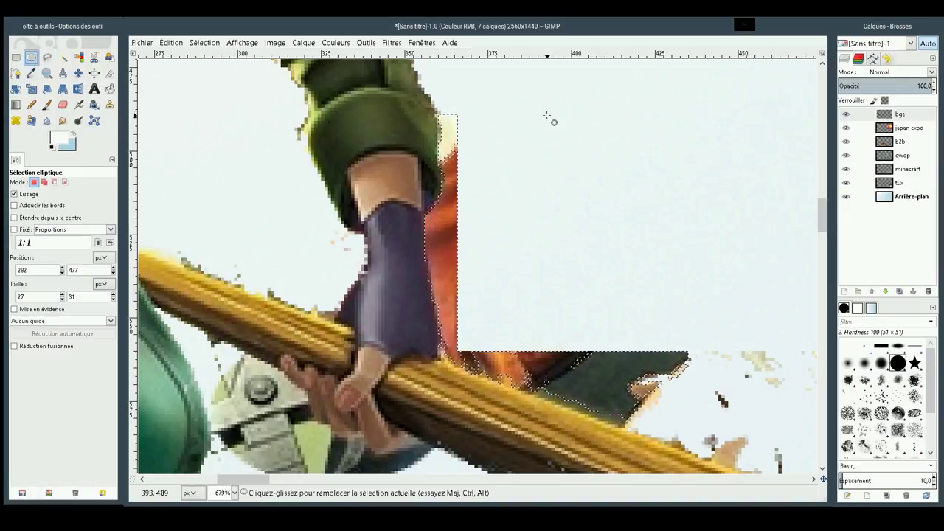
pyautogui.moveTo(491, 107); pyautogui.dragTo(465, 174)
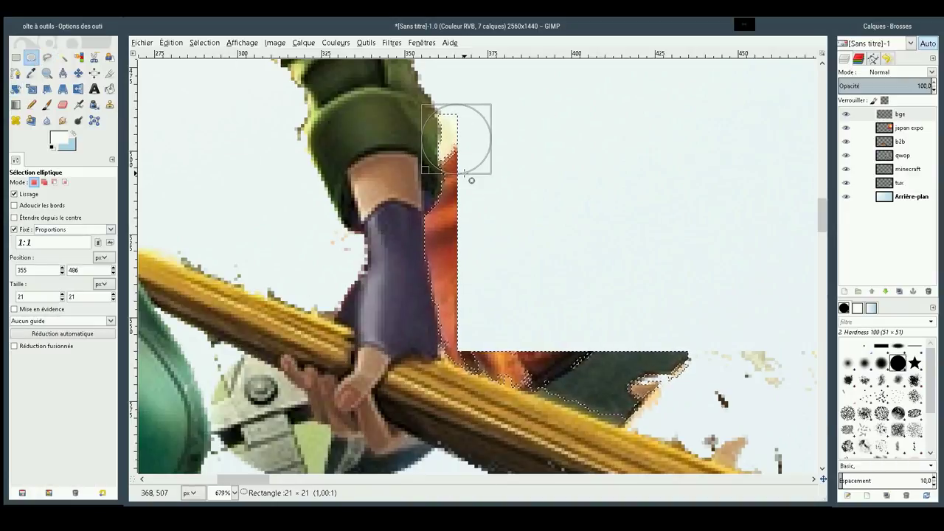
pyautogui.moveTo(493, 180); pyautogui.dragTo(481, 101)
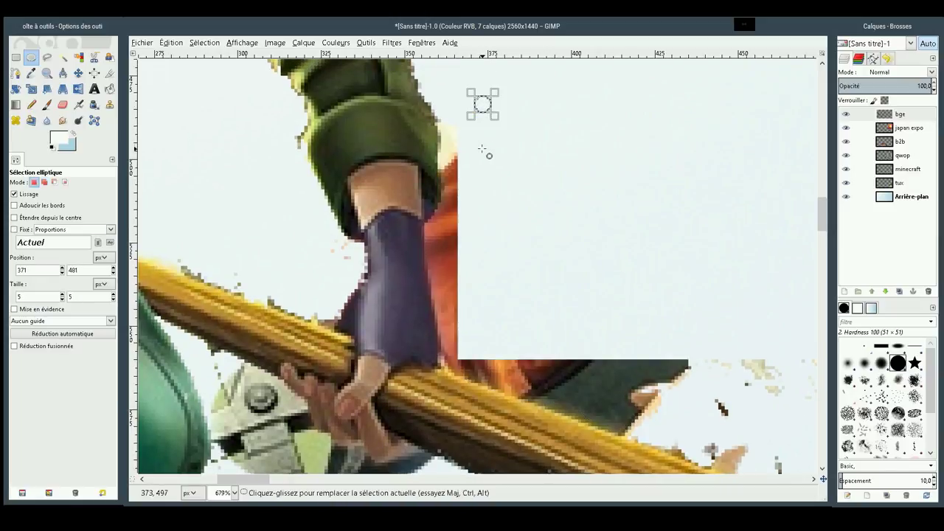
pyautogui.press('Escape')
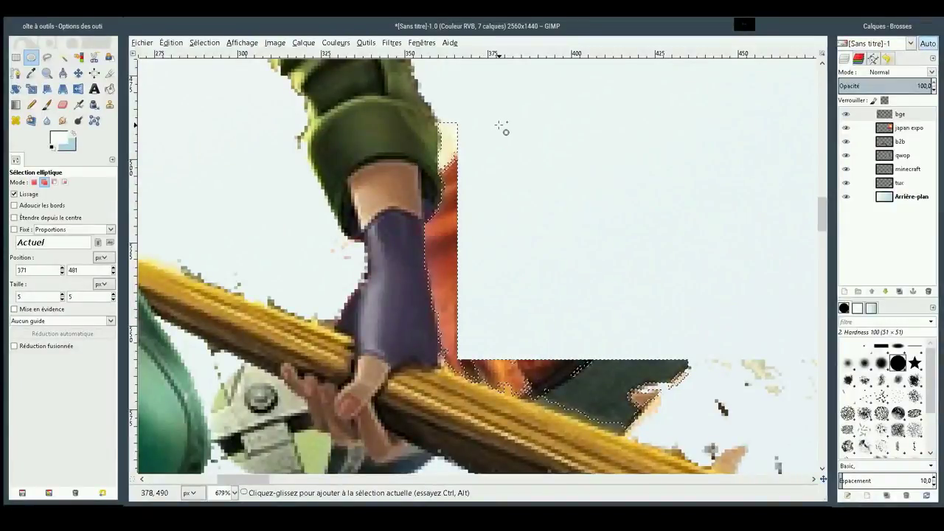
pyautogui.moveTo(498, 126); pyautogui.dragTo(441, 206)
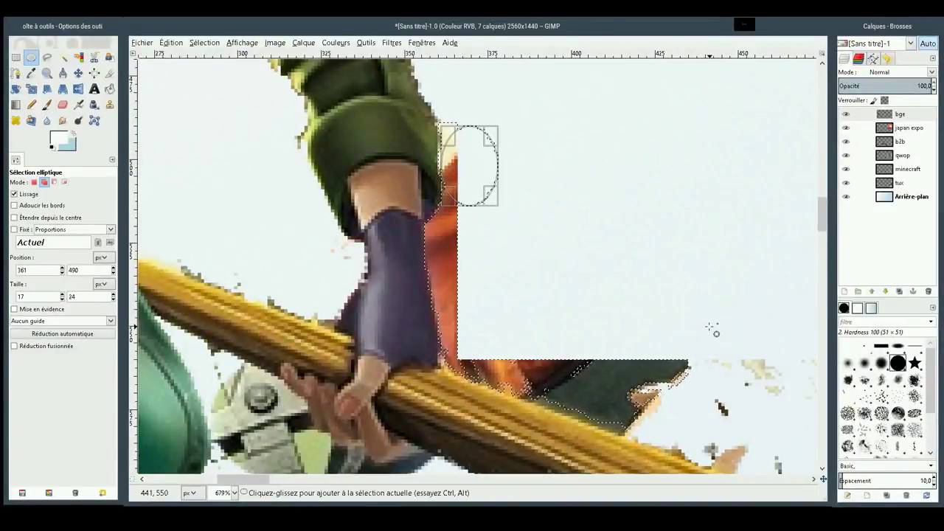
pyautogui.moveTo(748, 323)
pyautogui.mouseDown()
pyautogui.moveTo(546, 411)
pyautogui.moveTo(543, 300)
pyautogui.mouseUp()
pyautogui.moveTo(587, 318); pyautogui.dragTo(612, 320)
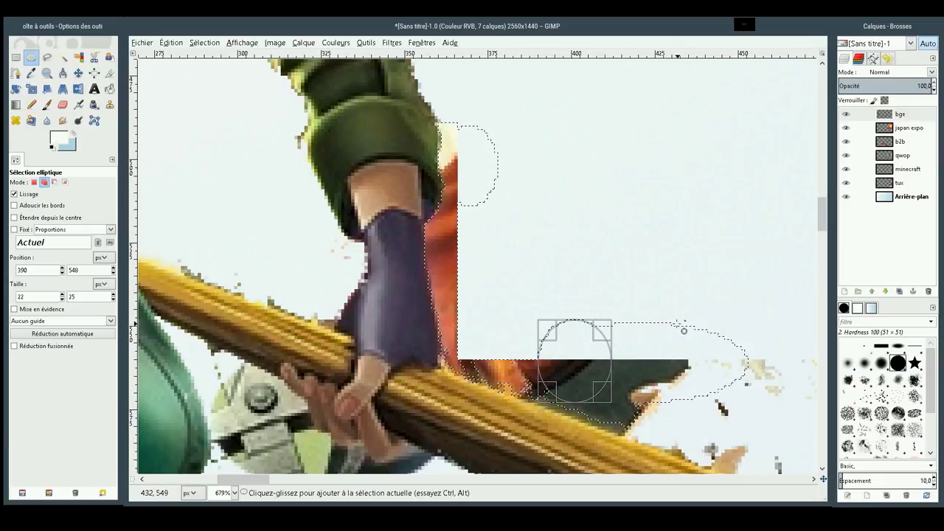
# Add several ellipses over the stray fragments, the glove's bottom and the orange strip
pyautogui.moveTo(664, 296)
pyautogui.mouseDown()
pyautogui.moveTo(820, 404)
pyautogui.moveTo(795, 444)
pyautogui.mouseUp()
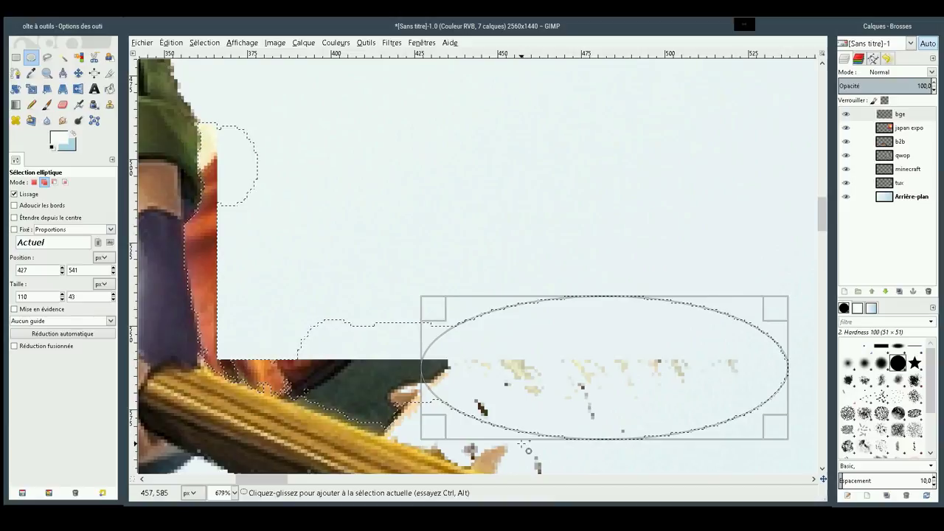
pyautogui.moveTo(231, 303); pyautogui.dragTo(305, 373)
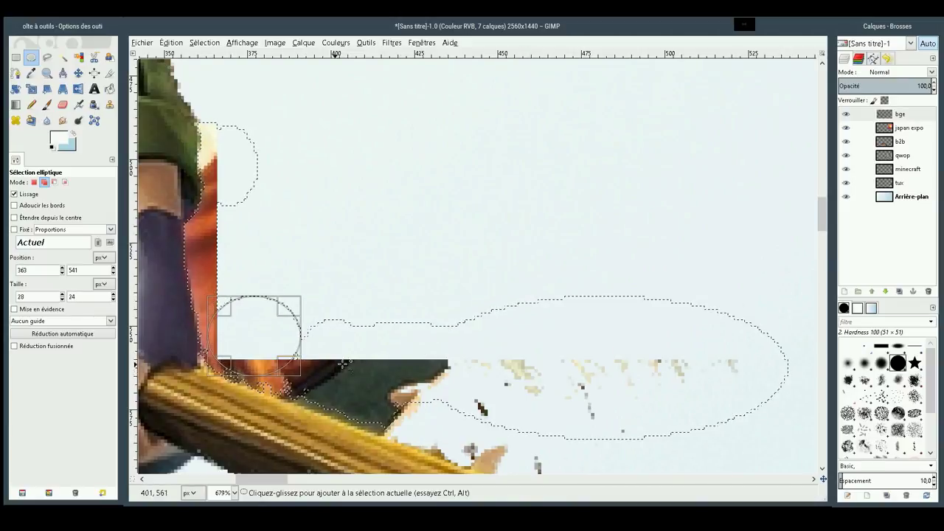
pyautogui.click(329, 380)
pyautogui.moveTo(329, 380)
pyautogui.mouseDown()
pyautogui.moveTo(260, 381)
pyautogui.moveTo(222, 349)
pyautogui.mouseUp()
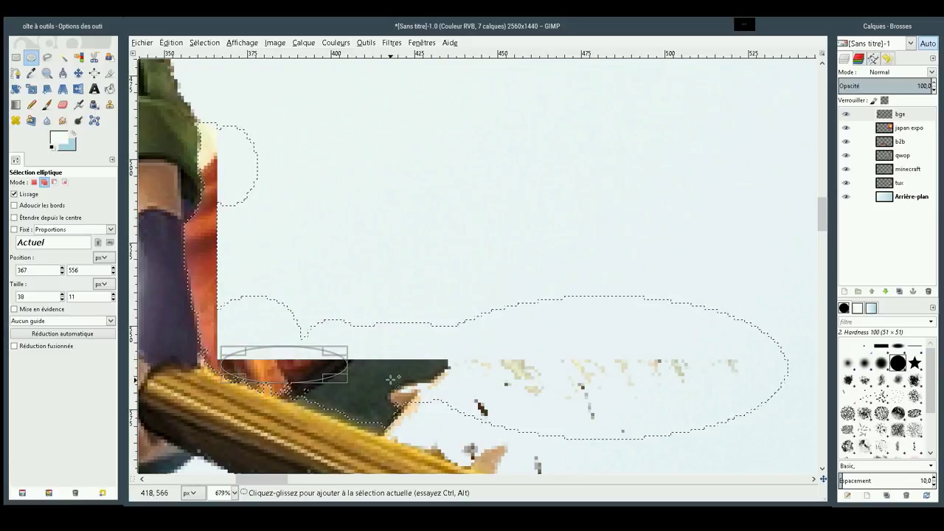
pyautogui.moveTo(385, 334)
pyautogui.mouseDown()
pyautogui.moveTo(255, 400)
pyautogui.moveTo(260, 407)
pyautogui.mouseUp()
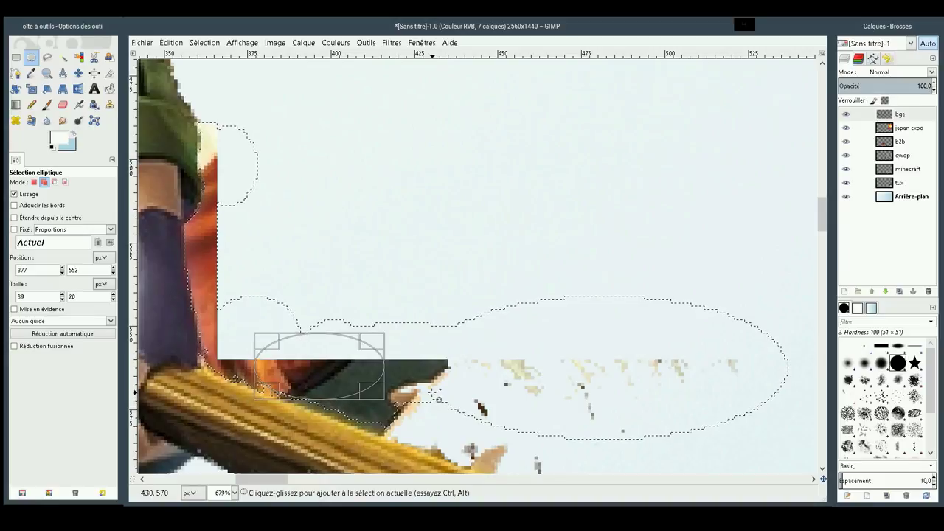
pyautogui.moveTo(281, 287); pyautogui.dragTo(381, 408)
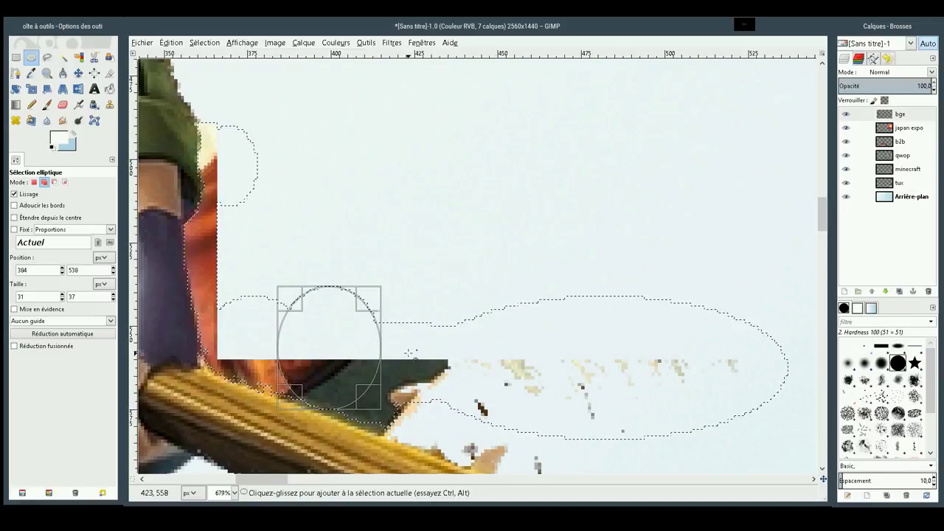
pyautogui.moveTo(285, 257)
pyautogui.mouseDown()
pyautogui.moveTo(415, 432)
pyautogui.moveTo(472, 427)
pyautogui.mouseUp()
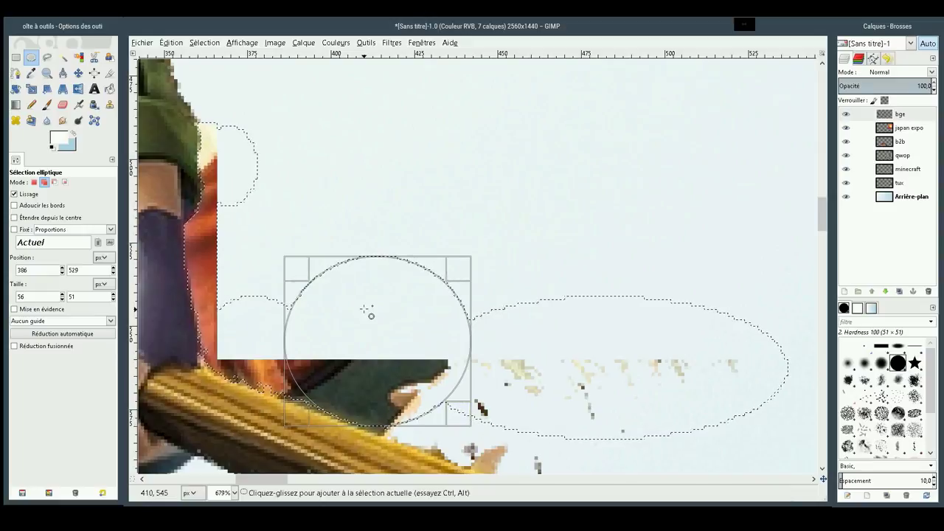
pyautogui.moveTo(365, 310)
pyautogui.mouseDown()
pyautogui.moveTo(526, 384)
pyautogui.moveTo(573, 440)
pyautogui.mouseUp()
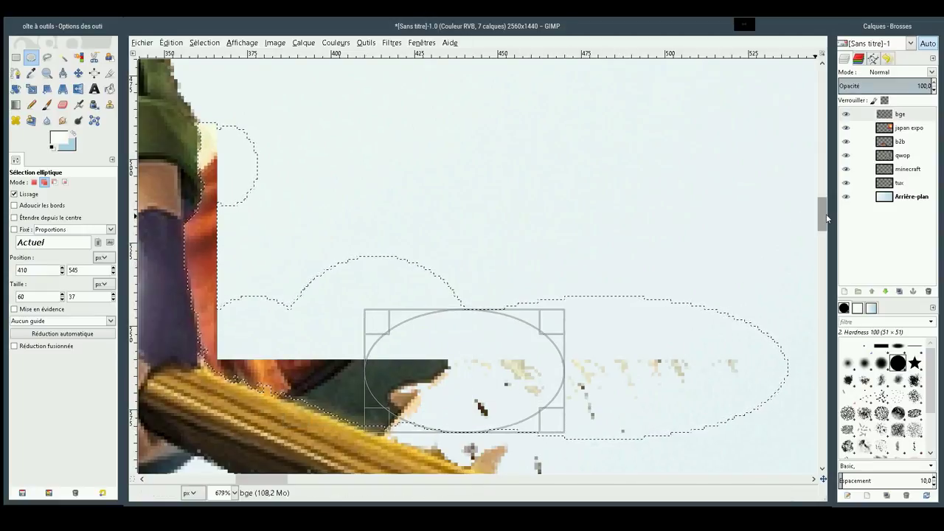
pyautogui.moveTo(828, 218); pyautogui.dragTo(828, 234)
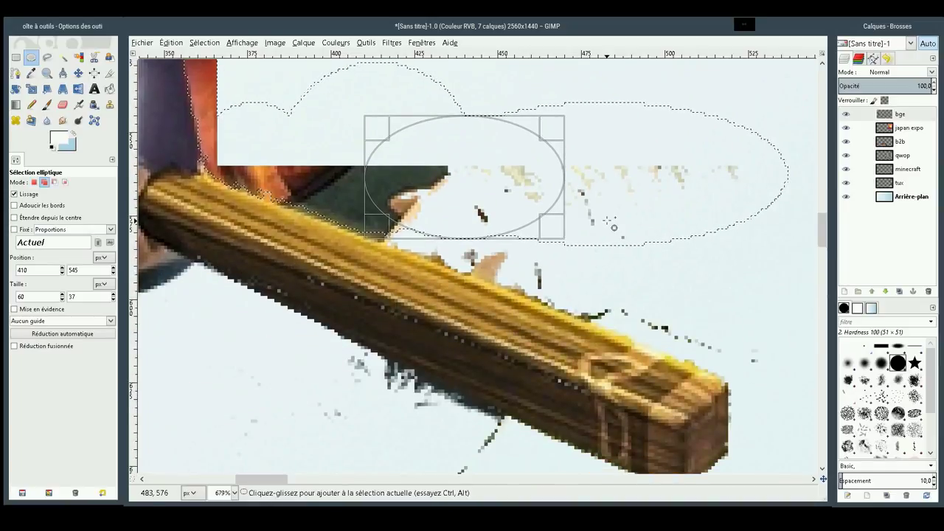
# Add ellipses over the specks right of and above the pole, panning to check
pyautogui.moveTo(426, 171); pyautogui.dragTo(659, 267)
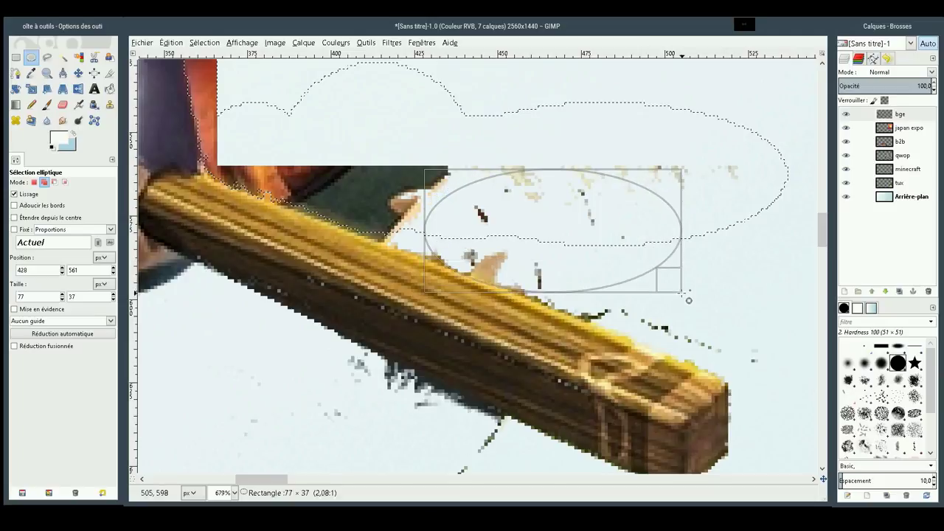
pyautogui.moveTo(659, 267); pyautogui.dragTo(694, 297)
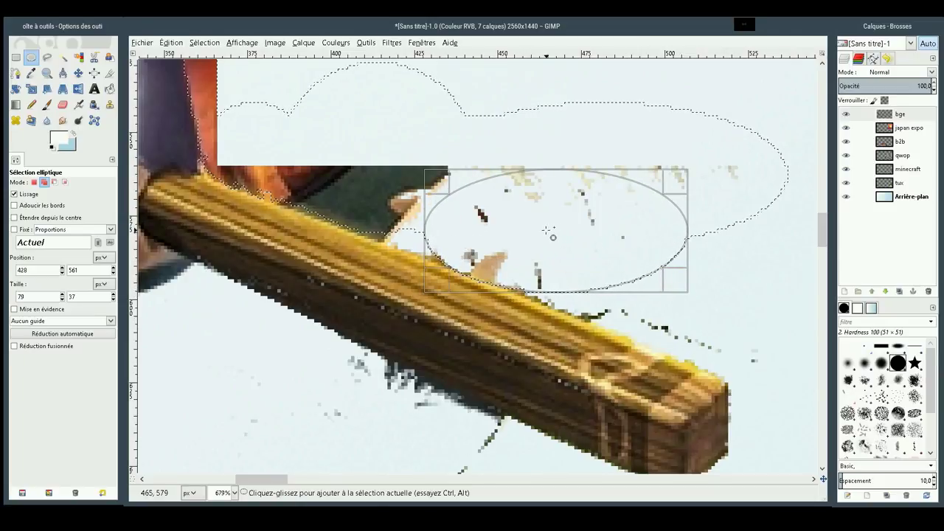
pyautogui.moveTo(553, 235); pyautogui.dragTo(755, 341)
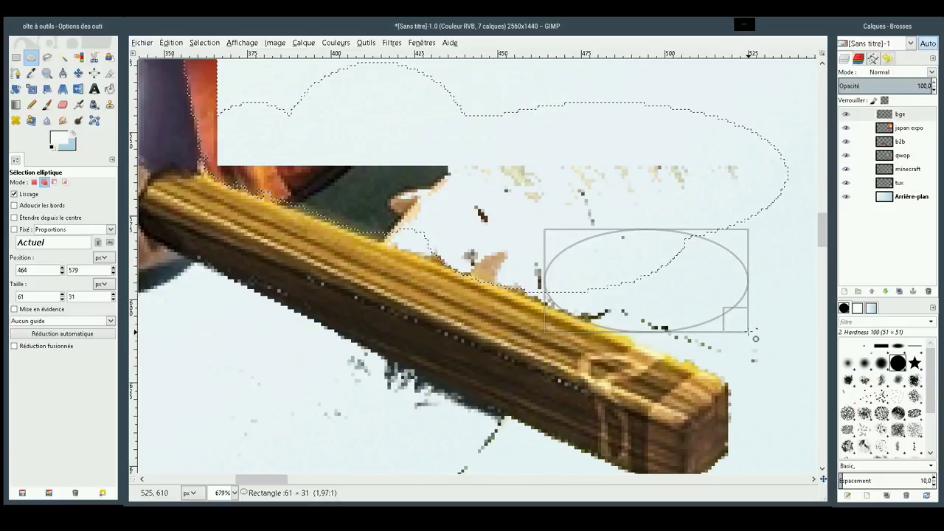
pyautogui.moveTo(636, 257)
pyautogui.mouseDown()
pyautogui.moveTo(689, 334)
pyautogui.moveTo(823, 361)
pyautogui.moveTo(821, 369)
pyautogui.mouseUp()
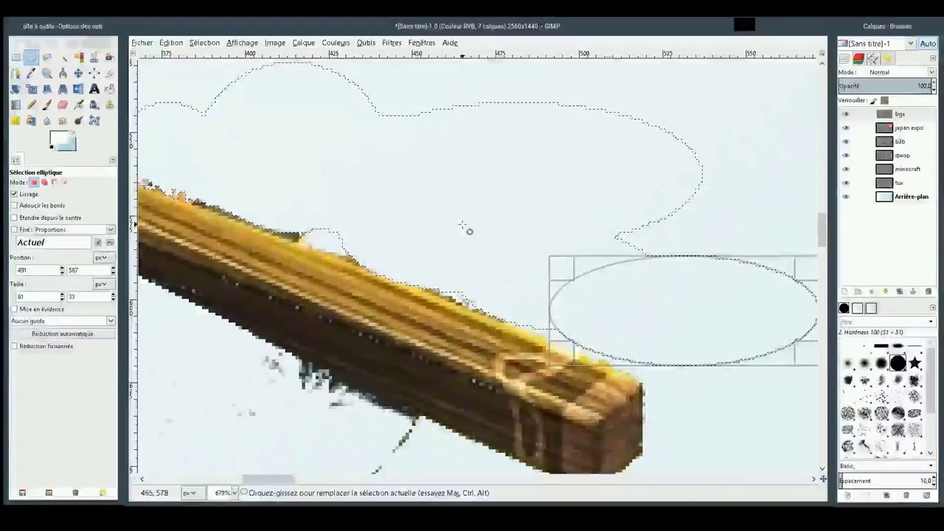
pyautogui.moveTo(293, 187); pyautogui.dragTo(385, 257)
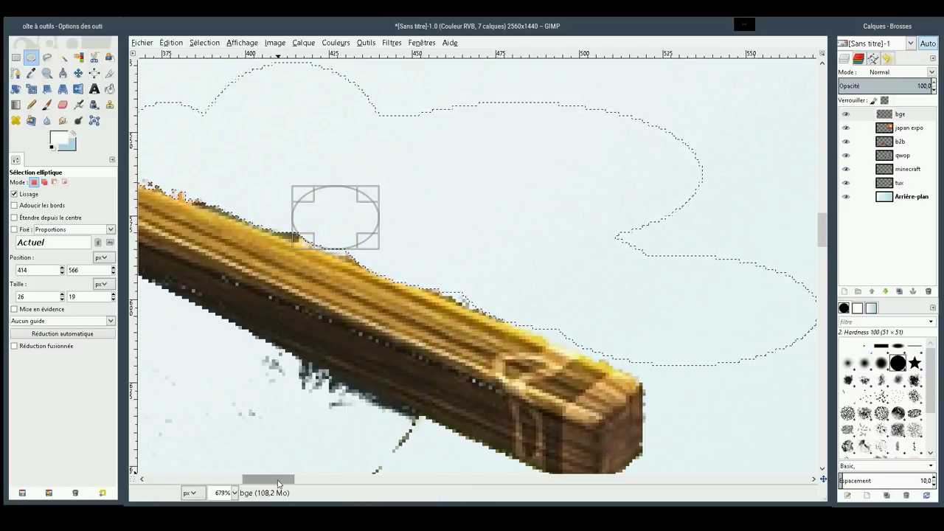
pyautogui.moveTo(280, 479)
pyautogui.mouseDown()
pyautogui.moveTo(243, 480)
pyautogui.moveTo(239, 464)
pyautogui.mouseUp()
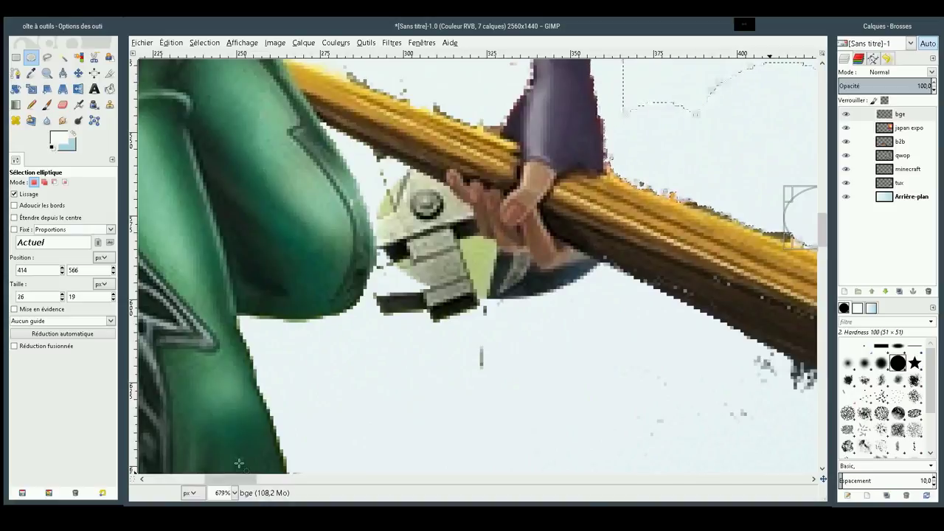
pyautogui.moveTo(236, 480)
pyautogui.mouseDown()
pyautogui.moveTo(327, 481)
pyautogui.moveTo(267, 480)
pyautogui.mouseUp()
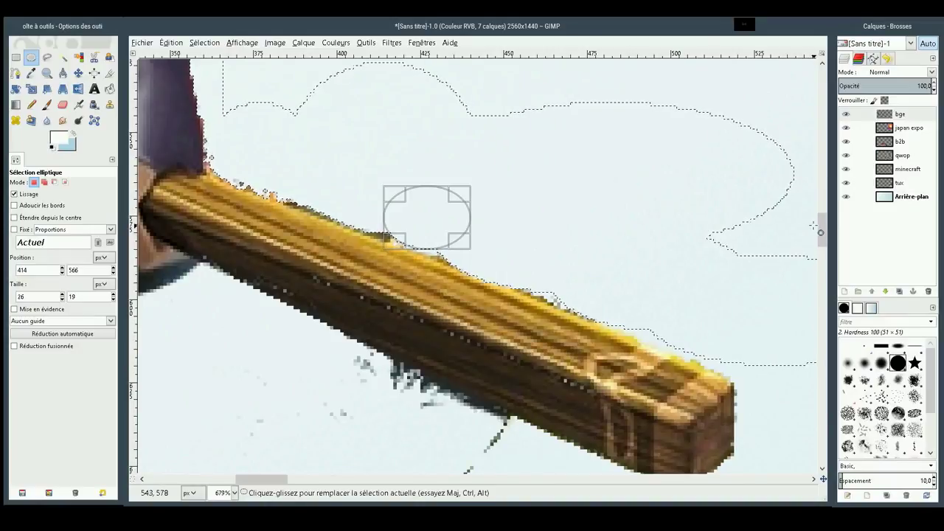
pyautogui.moveTo(819, 230); pyautogui.dragTo(818, 249)
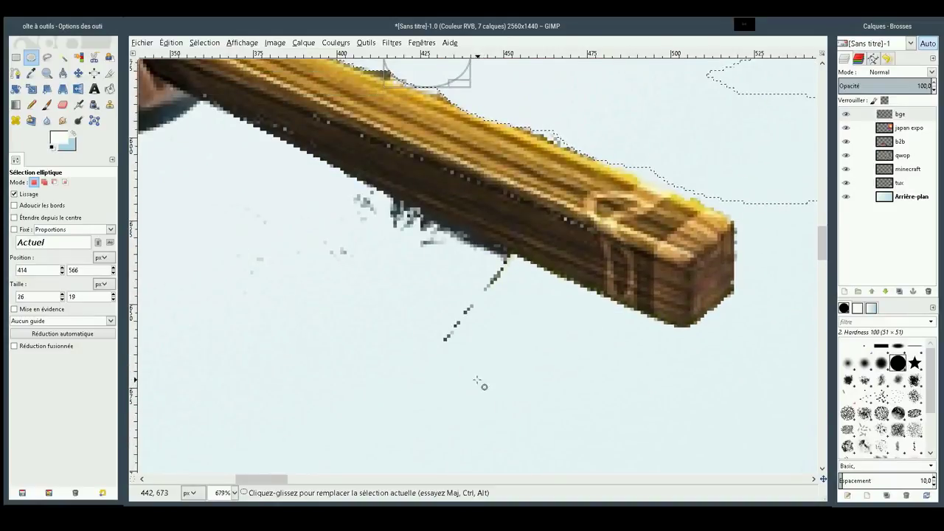
# Draw a new oval selection over the specks beneath the pole
pyautogui.moveTo(535, 421); pyautogui.dragTo(217, 225)
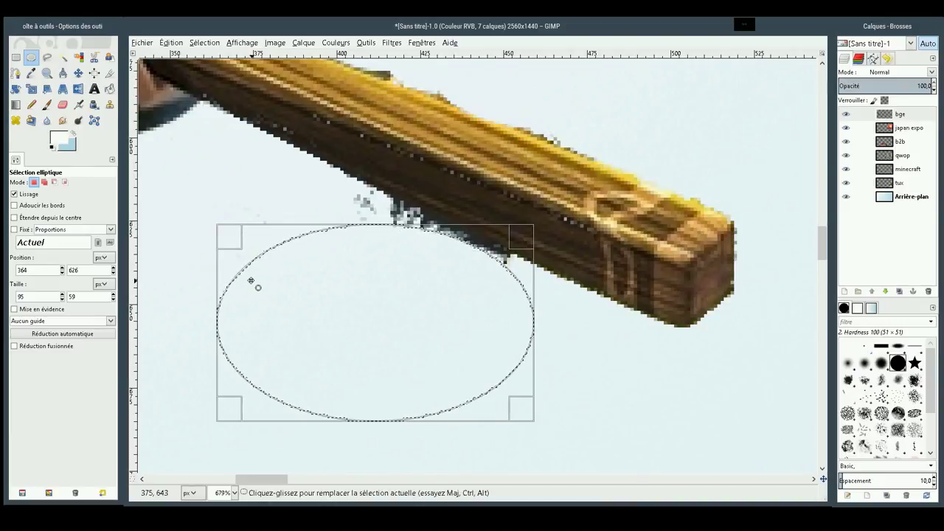
pyautogui.moveTo(177, 324)
pyautogui.mouseDown()
pyautogui.moveTo(381, 175)
pyautogui.moveTo(427, 175)
pyautogui.mouseUp()
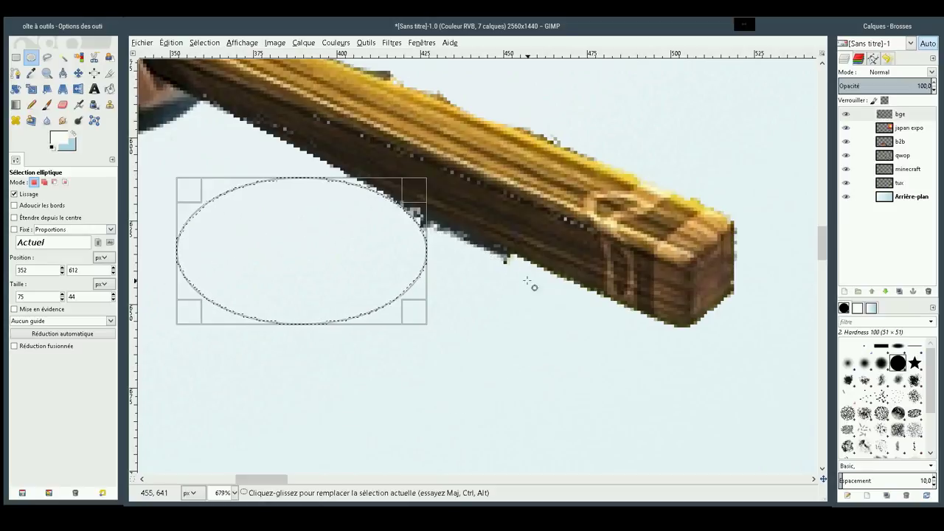
pyautogui.moveTo(534, 387); pyautogui.dragTo(288, 225)
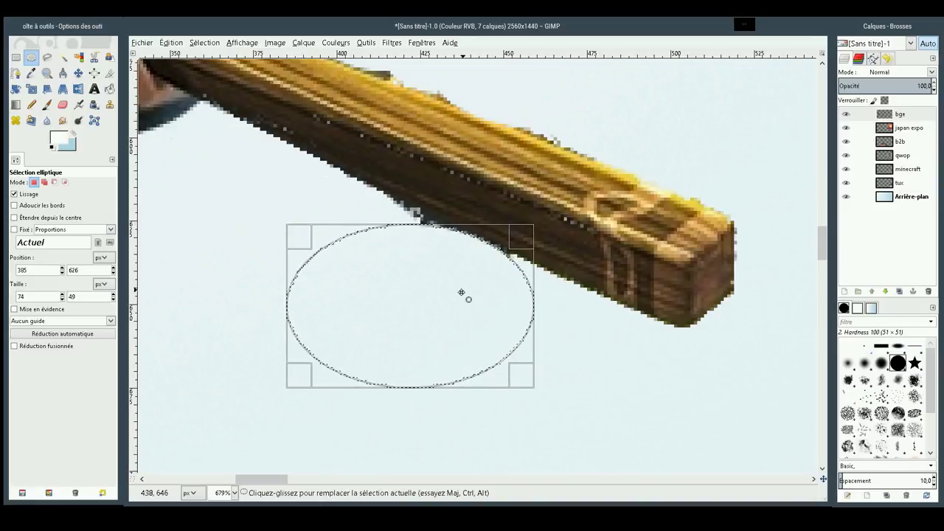
pyautogui.moveTo(461, 293); pyautogui.dragTo(401, 276)
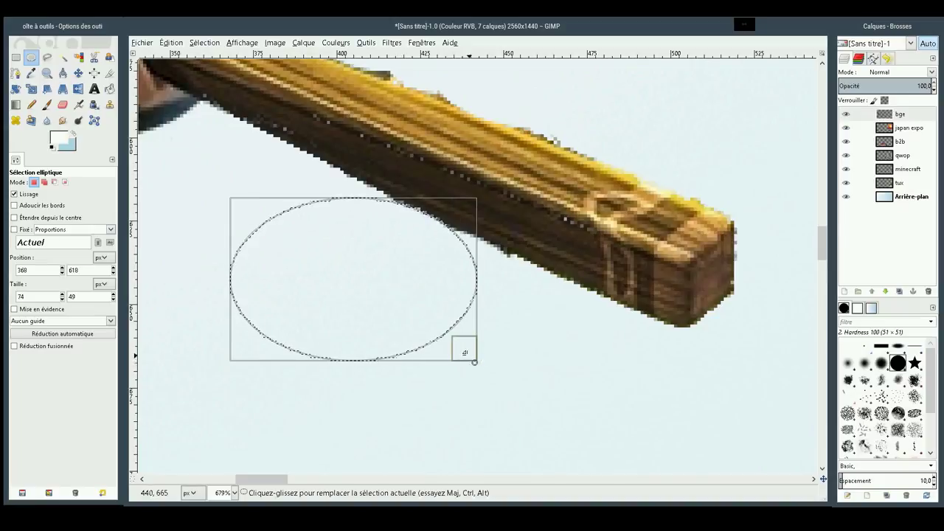
pyautogui.moveTo(267, 480); pyautogui.dragTo(243, 482)
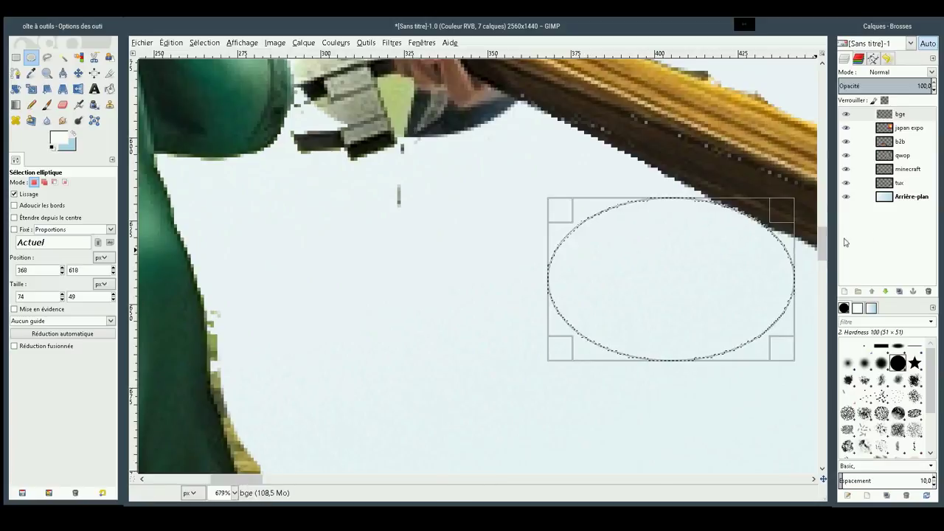
pyautogui.moveTo(822, 245); pyautogui.dragTo(821, 226)
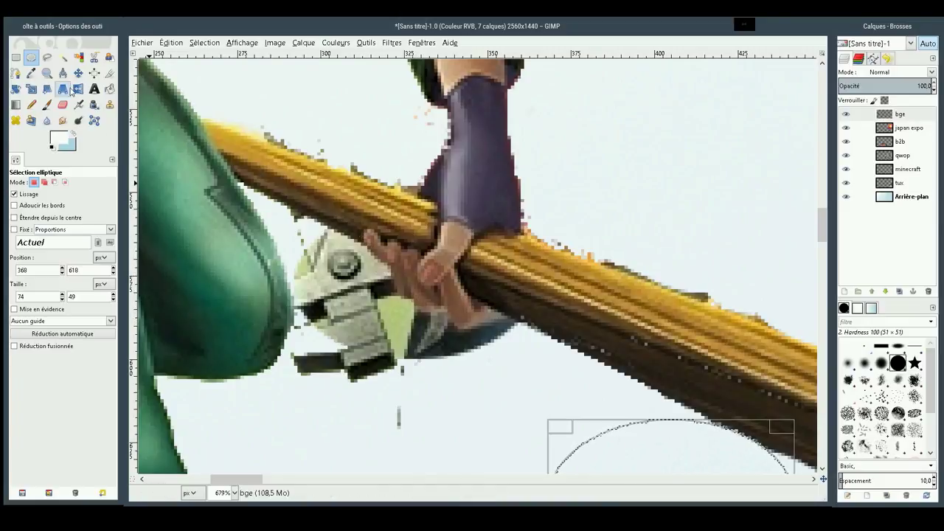
# Fuzzy-select the pale robot head fragment with the threshold set back to 15
pyautogui.click(63, 57)
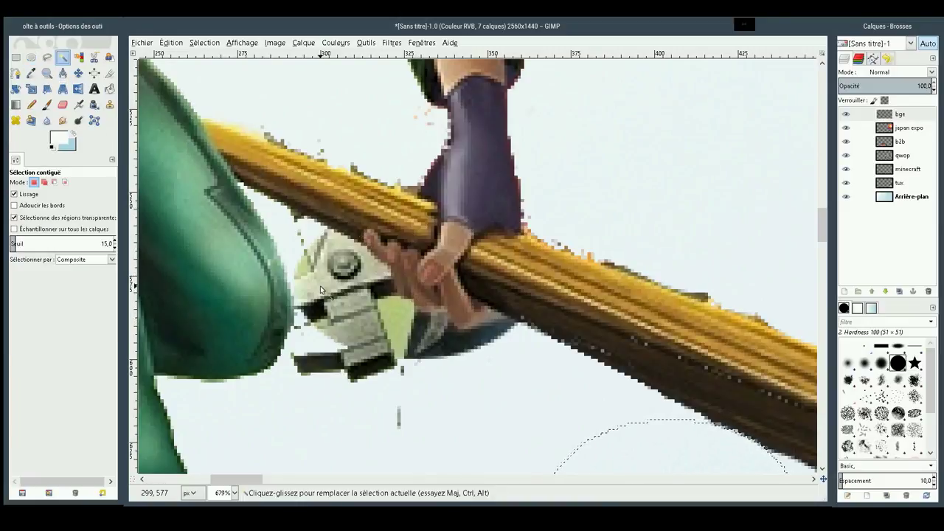
pyautogui.moveTo(316, 234)
pyautogui.mouseDown()
pyautogui.moveTo(399, 275)
pyautogui.moveTo(516, 265)
pyautogui.moveTo(316, 260)
pyautogui.moveTo(359, 260)
pyautogui.moveTo(341, 278)
pyautogui.moveTo(348, 270)
pyautogui.mouseUp()
pyautogui.moveTo(431, 264); pyautogui.dragTo(341, 269)
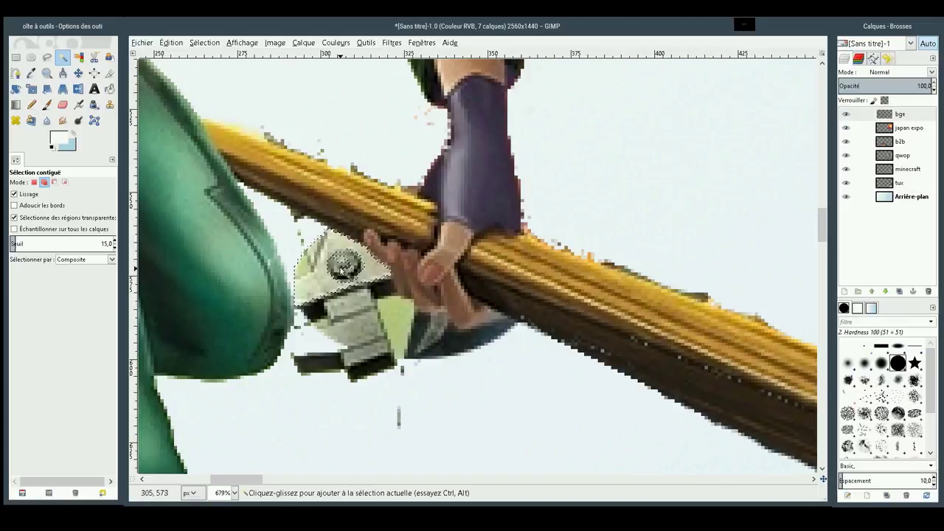
# Extend the selection with ellipses over the robot's lower parts and erase the fragment
pyautogui.click(31, 57)
pyautogui.moveTo(319, 251); pyautogui.dragTo(358, 288)
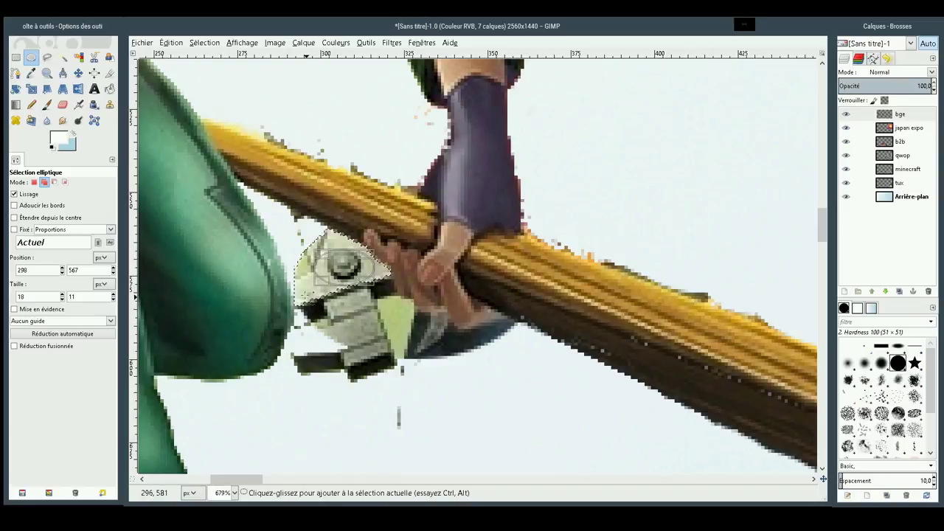
pyautogui.moveTo(301, 301)
pyautogui.mouseDown()
pyautogui.moveTo(413, 376)
pyautogui.moveTo(418, 394)
pyautogui.mouseUp()
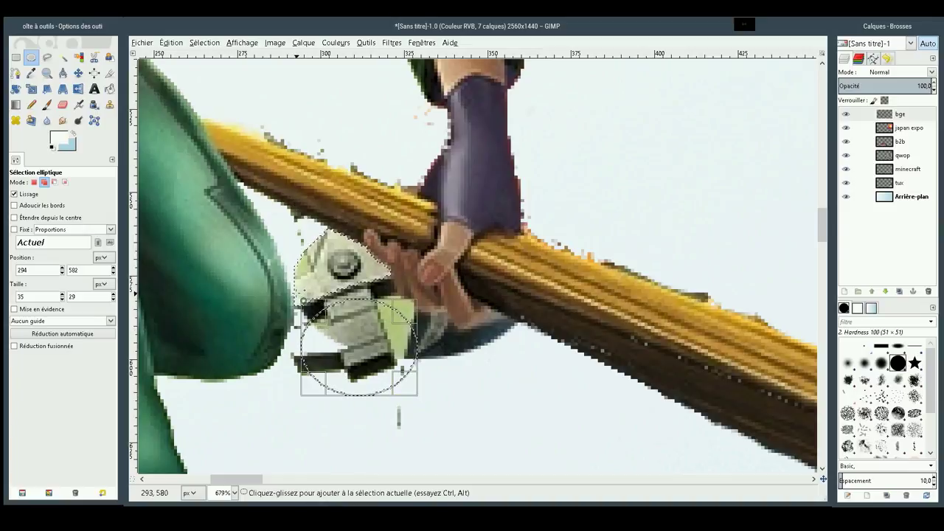
pyautogui.moveTo(302, 294); pyautogui.dragTo(370, 332)
pyautogui.moveTo(300, 276); pyautogui.dragTo(302, 379)
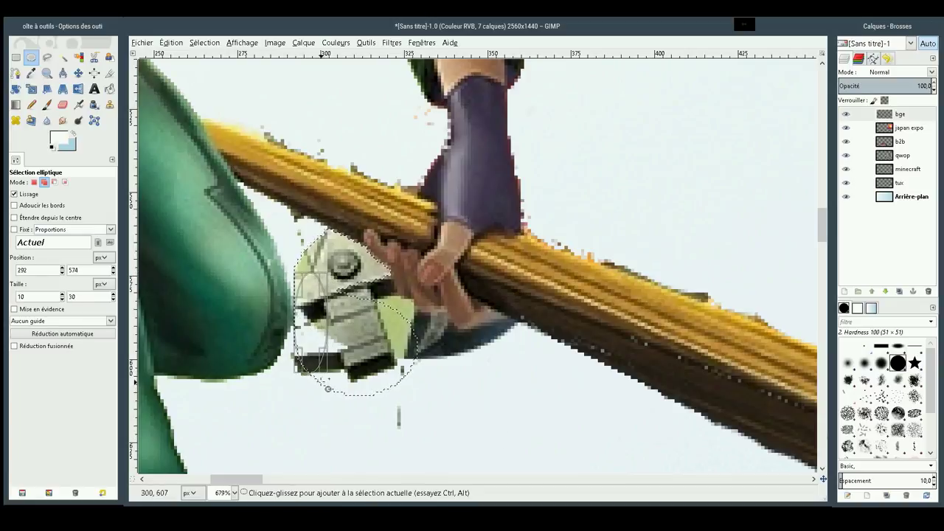
pyautogui.moveTo(312, 344)
pyautogui.mouseDown()
pyautogui.moveTo(301, 379)
pyautogui.moveTo(289, 383)
pyautogui.mouseUp()
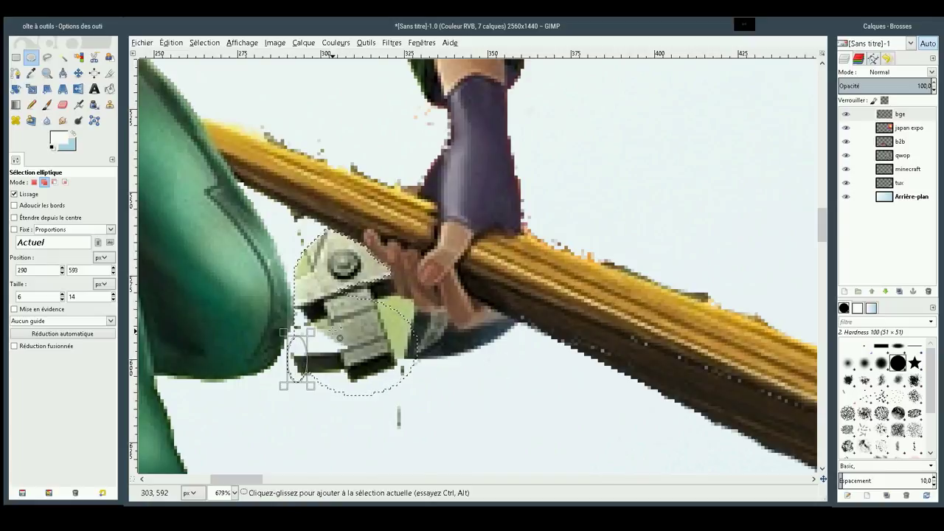
pyautogui.moveTo(369, 428); pyautogui.dragTo(470, 323)
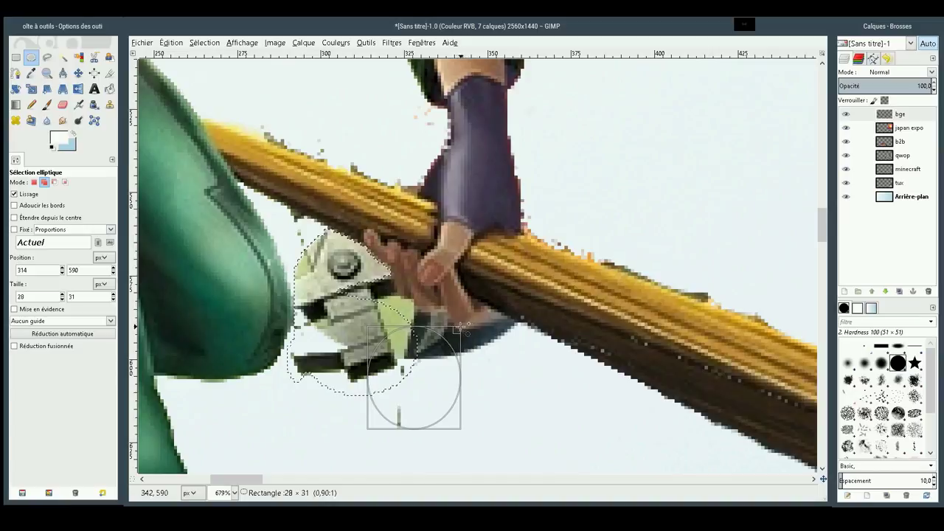
pyautogui.moveTo(470, 323); pyautogui.dragTo(458, 325)
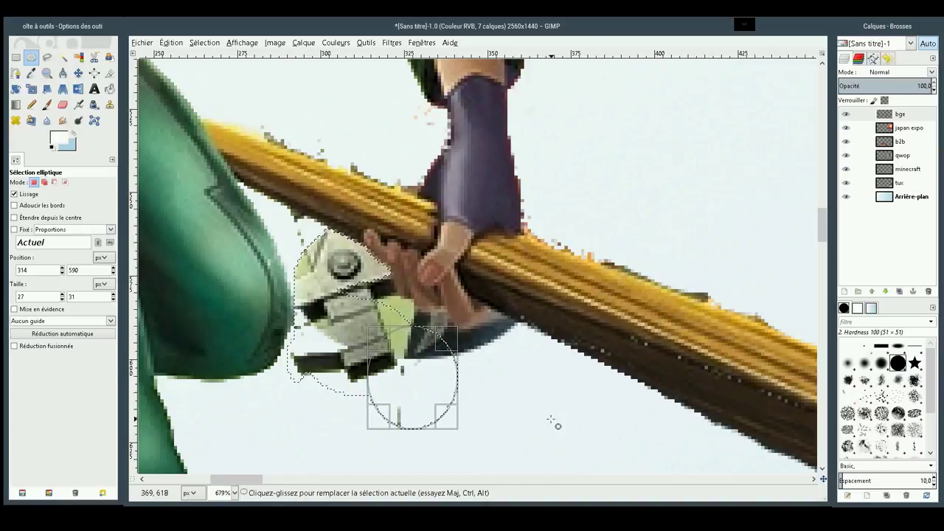
pyautogui.press('Delete')
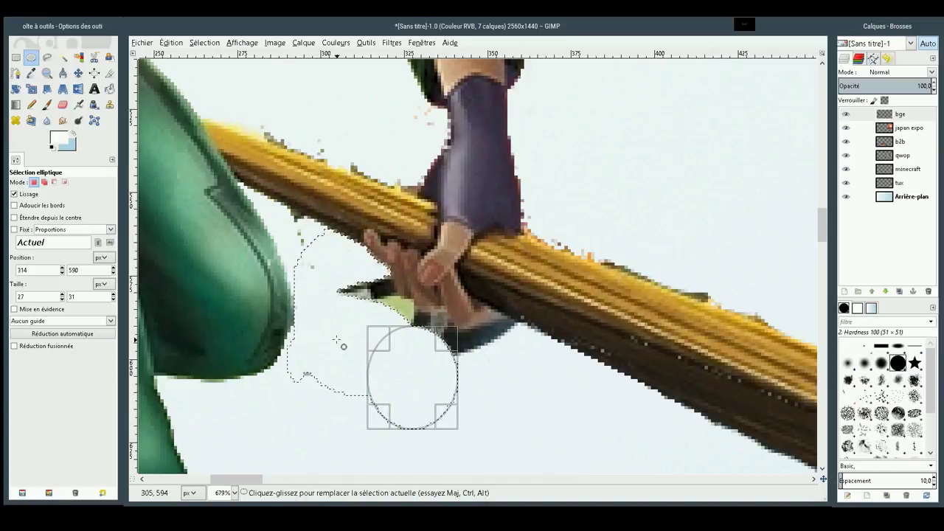
# Erase the leftover dark sliver inside a small oval left of the hand
pyautogui.moveTo(328, 277); pyautogui.dragTo(392, 325)
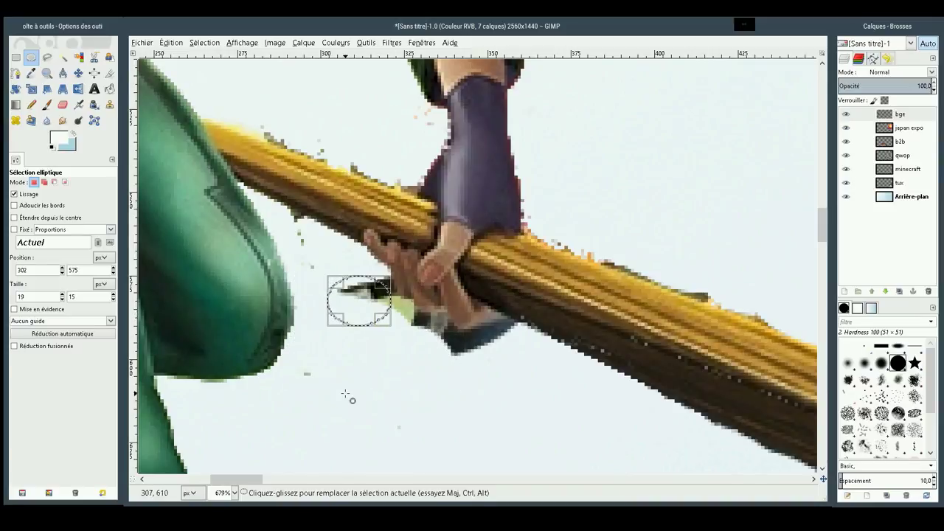
pyautogui.press('Delete')
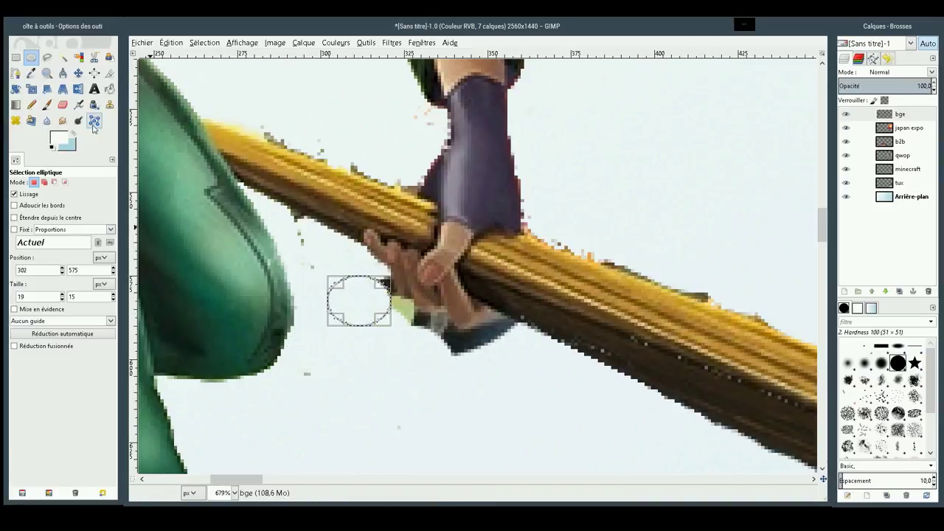
pyautogui.click(63, 57)
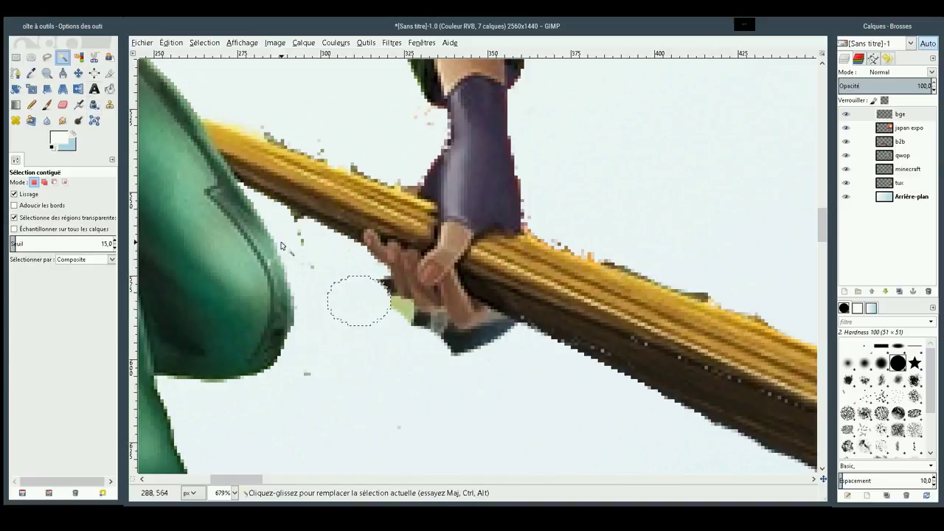
# Fuzzy-select the green patch beside the hand at threshold 15
pyautogui.click(386, 281)
pyautogui.moveTo(430, 287)
pyautogui.mouseDown()
pyautogui.moveTo(388, 283)
pyautogui.moveTo(415, 310)
pyautogui.moveTo(405, 309)
pyautogui.mouseUp()
pyautogui.click(421, 322)
pyautogui.keyDown('ctrl'); pyautogui.click(395, 302); pyautogui.keyUp('ctrl')
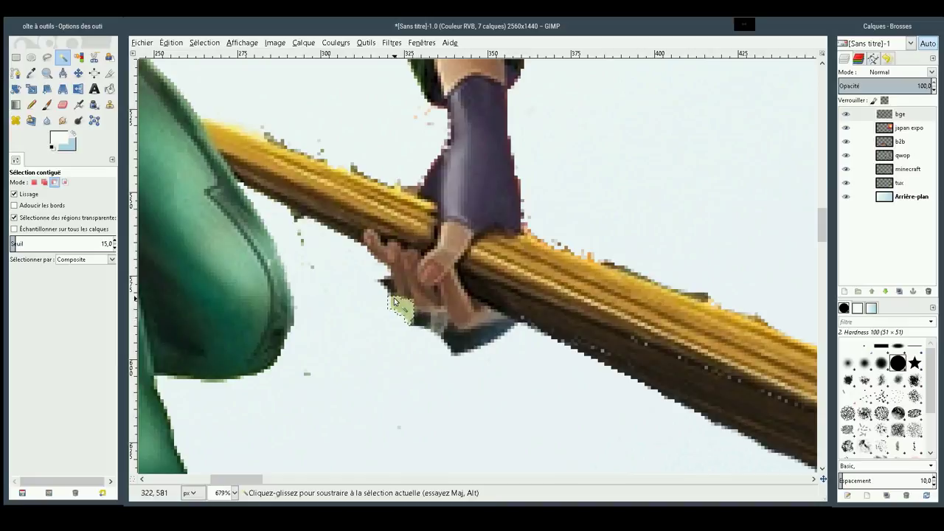
pyautogui.press('shift')
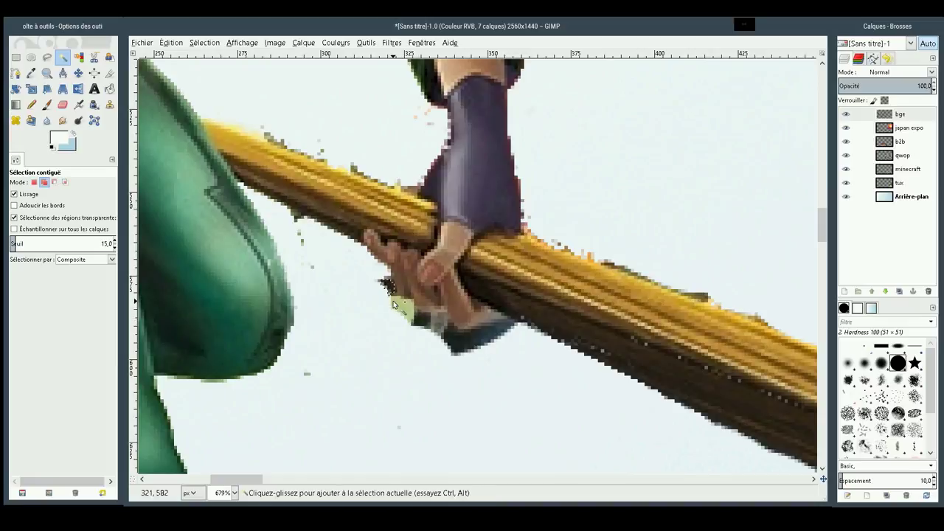
# Add the green area and dark boot fragment between the hand and staff to the selection
pyautogui.moveTo(394, 304); pyautogui.dragTo(474, 301)
pyautogui.moveTo(424, 322)
pyautogui.mouseDown()
pyautogui.moveTo(503, 324)
pyautogui.moveTo(418, 334)
pyautogui.moveTo(454, 322)
pyautogui.mouseUp()
pyautogui.moveTo(436, 318)
pyautogui.mouseDown()
pyautogui.moveTo(456, 338)
pyautogui.moveTo(443, 335)
pyautogui.mouseUp()
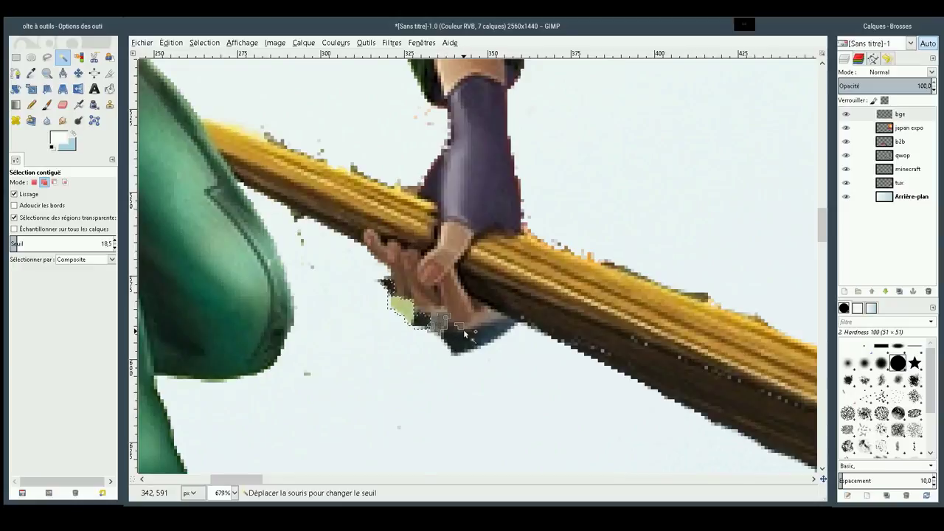
pyautogui.moveTo(443, 338); pyautogui.dragTo(450, 314)
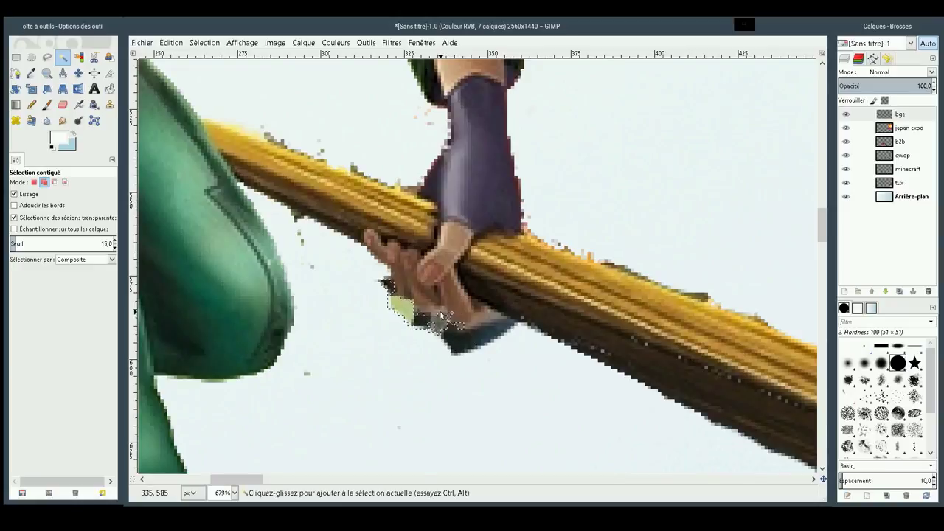
pyautogui.moveTo(476, 356)
pyautogui.mouseDown()
pyautogui.moveTo(596, 343)
pyautogui.moveTo(519, 338)
pyautogui.mouseUp()
pyautogui.click(506, 325)
pyautogui.moveTo(507, 325)
pyautogui.mouseDown()
pyautogui.moveTo(517, 326)
pyautogui.moveTo(507, 326)
pyautogui.mouseUp()
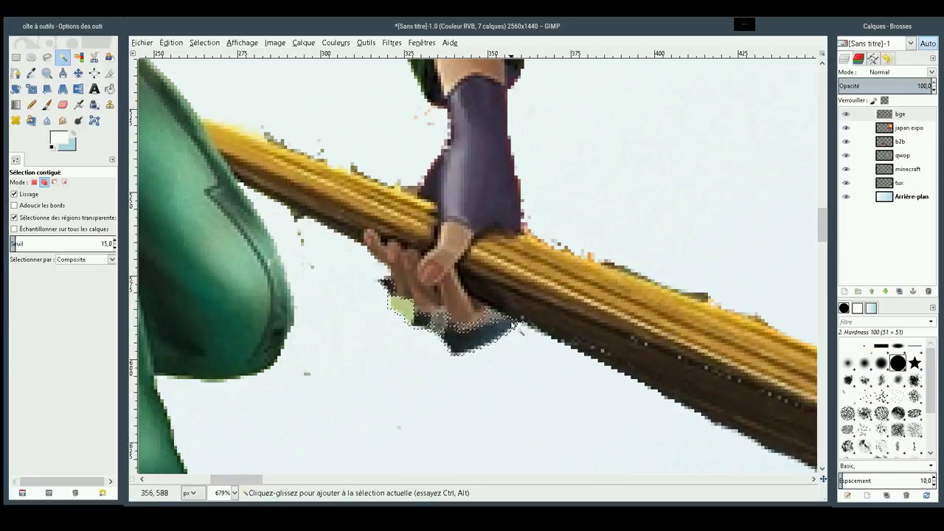
# Delete then undo the fragments, and add remaining boot pixels to the selection
pyautogui.press('Delete')
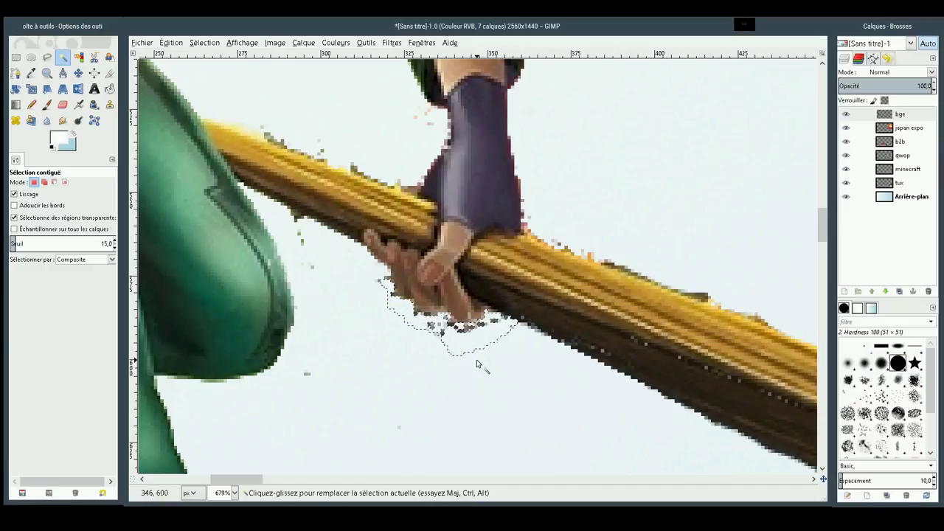
pyautogui.hotkey('ctrl', 'z')
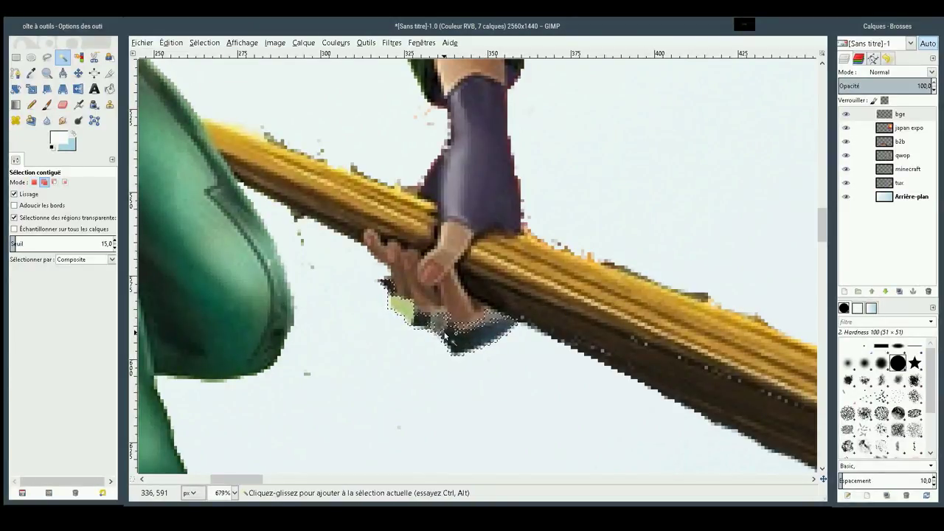
pyautogui.keyDown('shift'); pyautogui.click(438, 321); pyautogui.keyUp('shift')
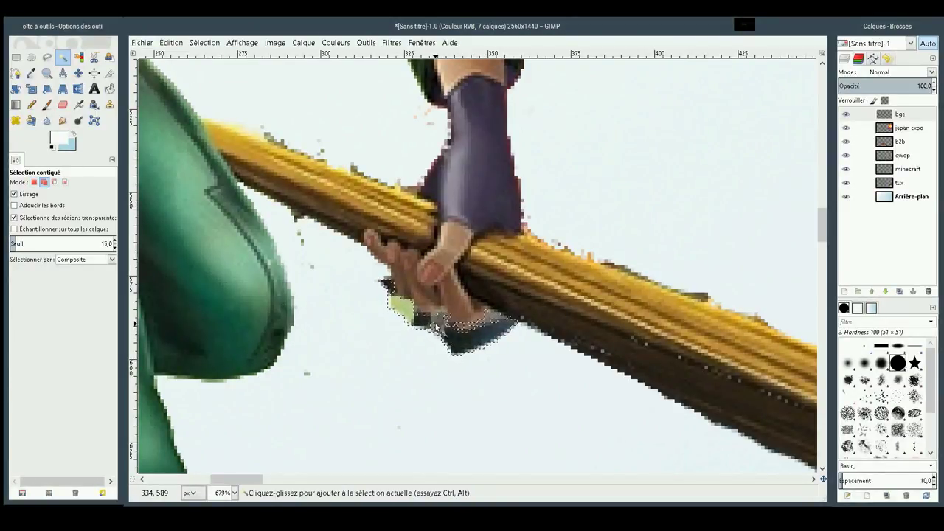
pyautogui.keyDown('shift'); pyautogui.click(433, 325); pyautogui.keyUp('shift')
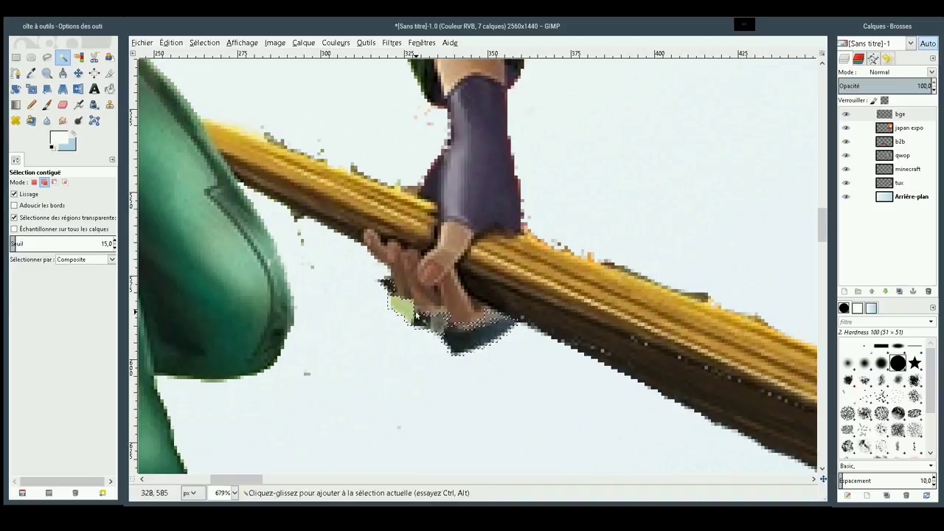
pyautogui.press('e')
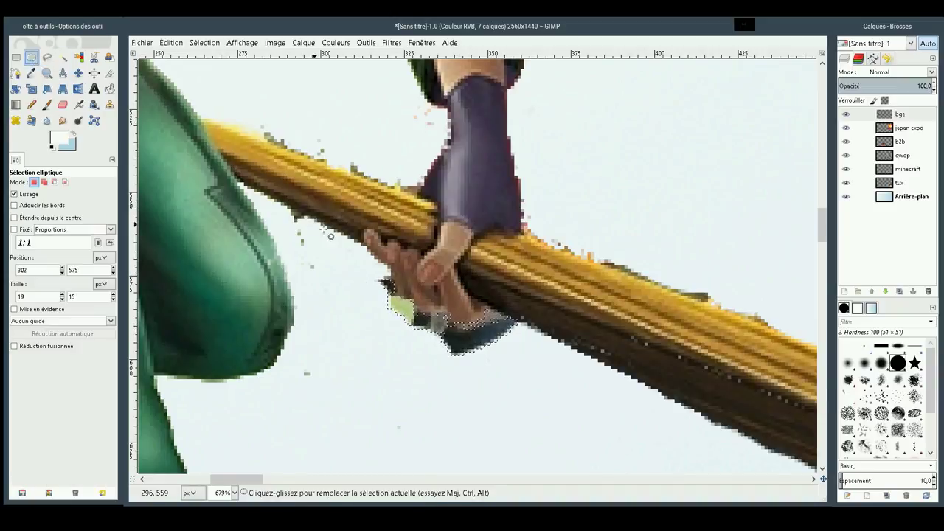
# Subtract a small oval over the hand from the selection, then return to additive Fuzzy Select
pyautogui.moveTo(440, 303); pyautogui.dragTo(485, 327)
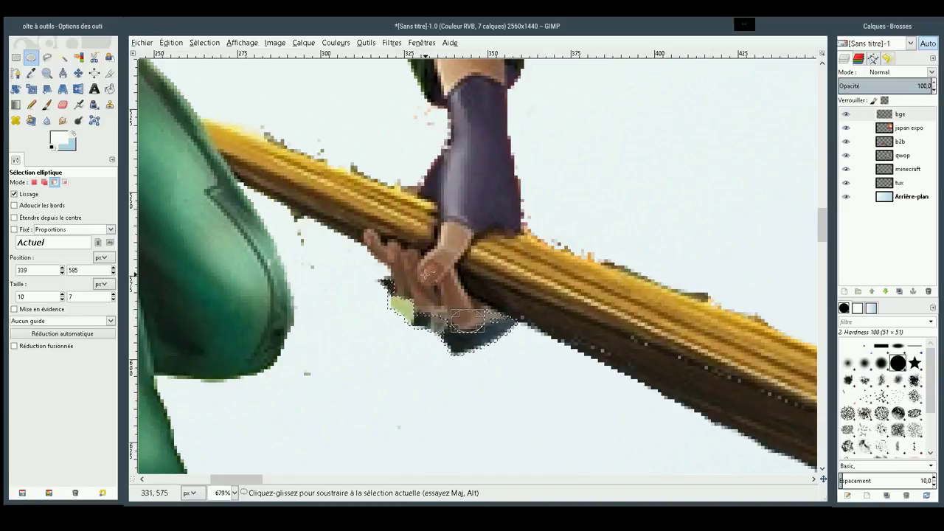
pyautogui.click(63, 57)
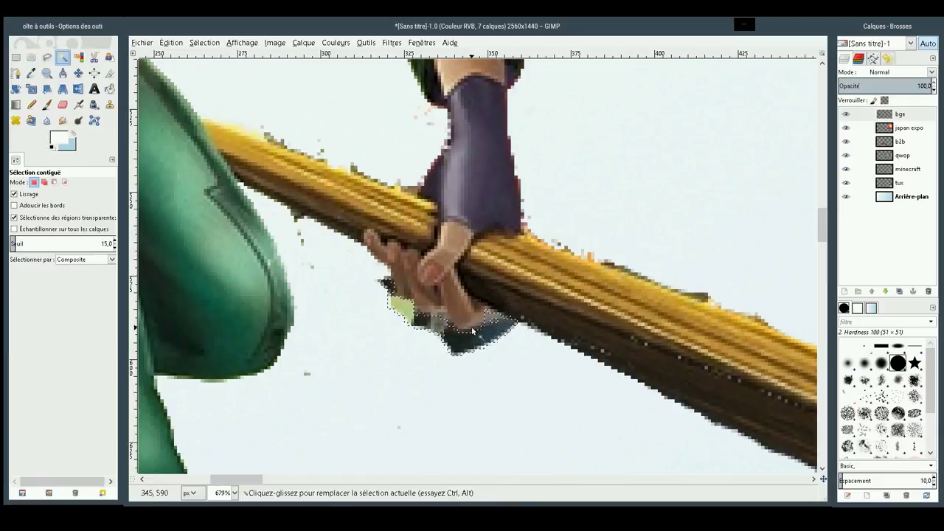
pyautogui.press('shift')
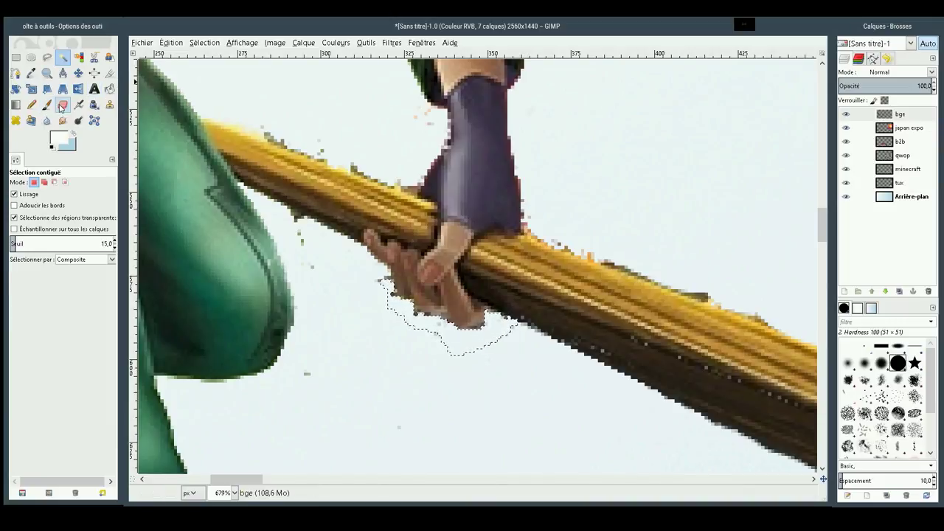
# Erase stray specks above the staff with a smaller eraser and drop the selection
pyautogui.click(62, 105)
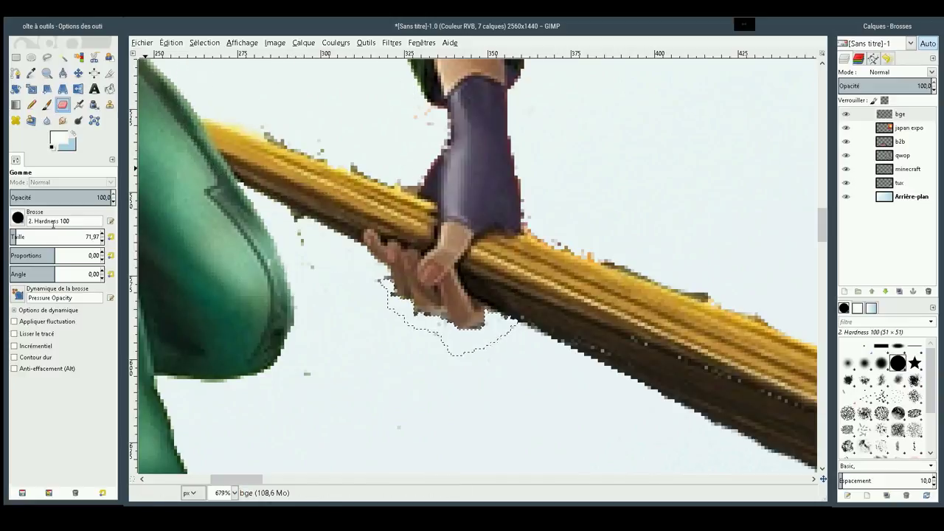
pyautogui.click(101, 240)
pyautogui.click(102, 241)
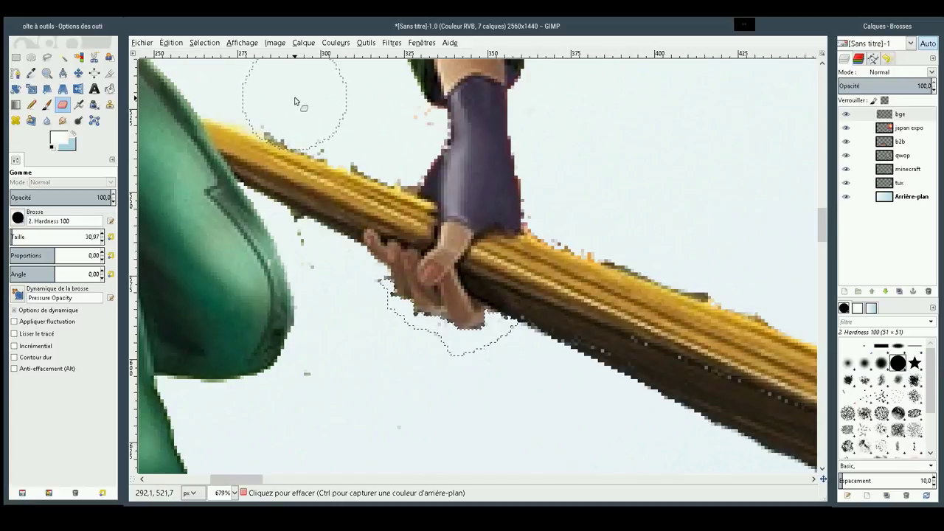
pyautogui.click(316, 107)
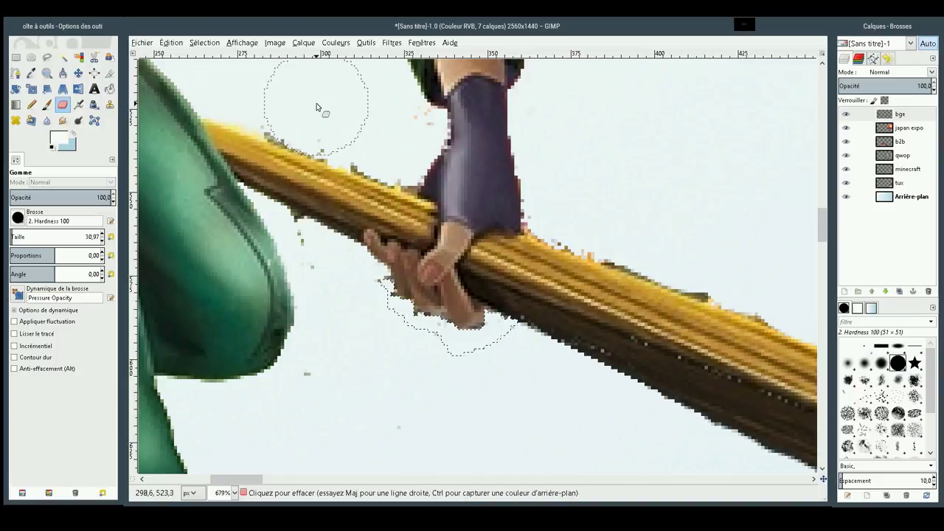
pyautogui.hotkey('ctrl', 'shift', 'a')
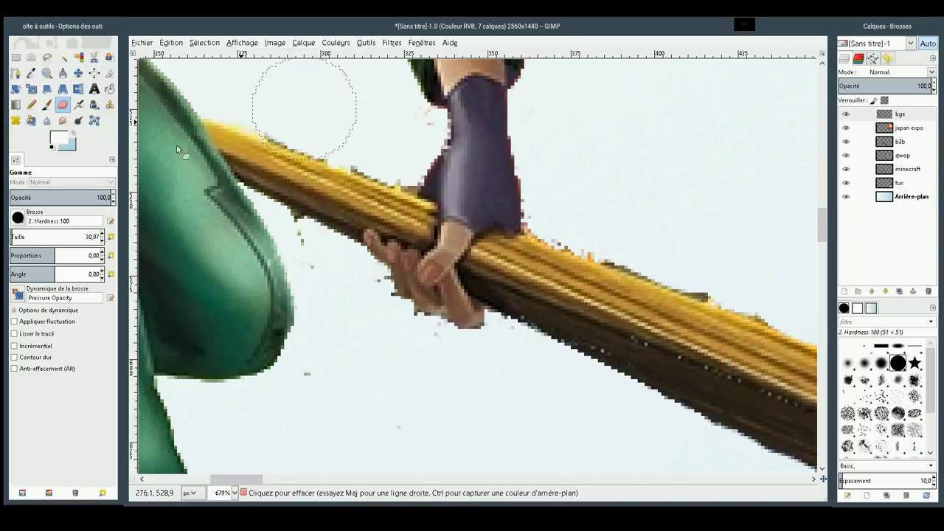
# Set the eraser brush size to 7 pixels
pyautogui.click(102, 240)
pyautogui.click(103, 234)
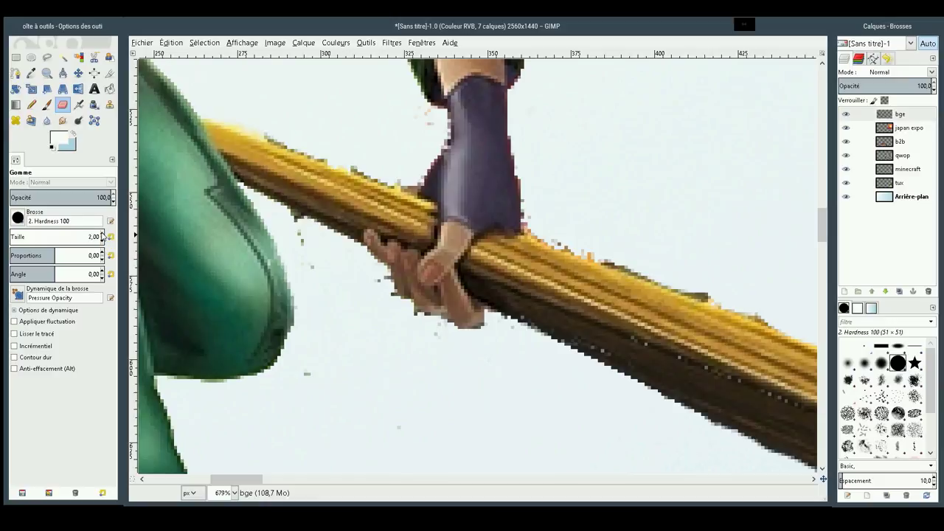
pyautogui.click(103, 234)
pyautogui.click(103, 234)
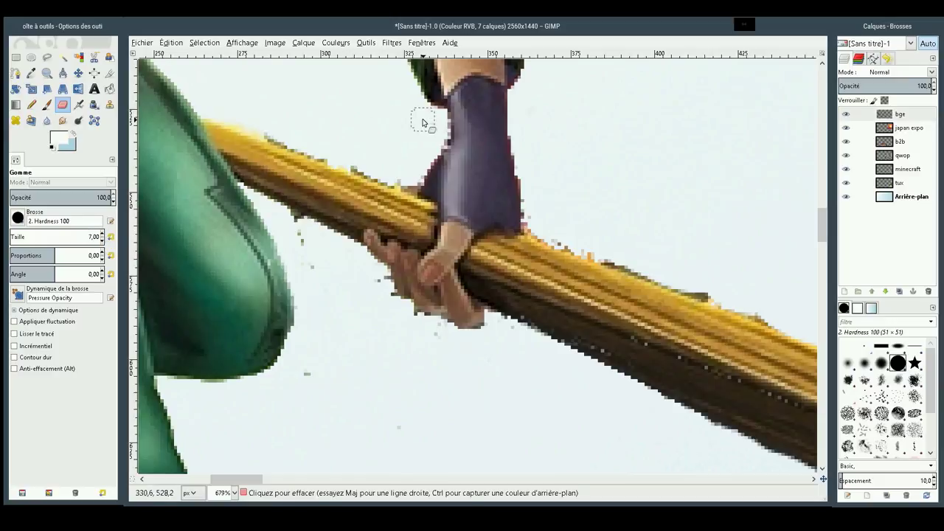
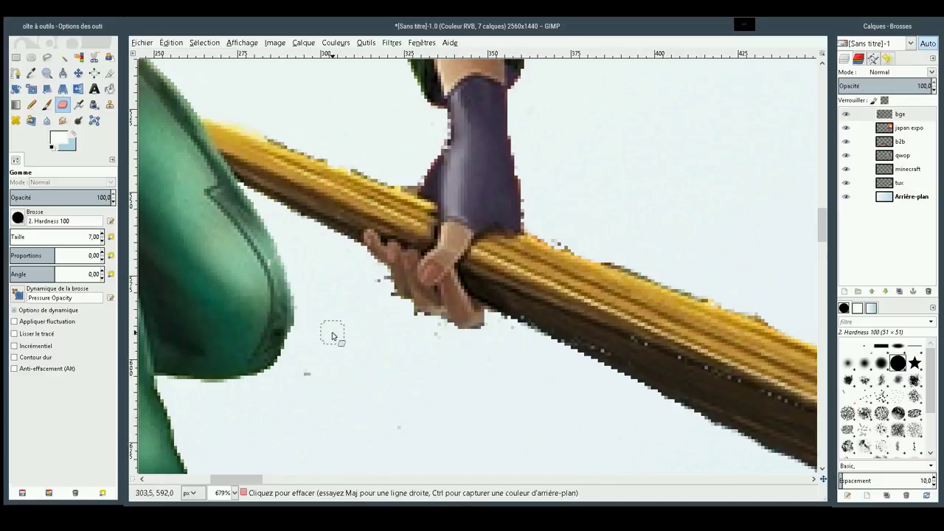
# Erase the stray grey specks left of and below the staff-gripping hand on layer bge
pyautogui.click(308, 374)
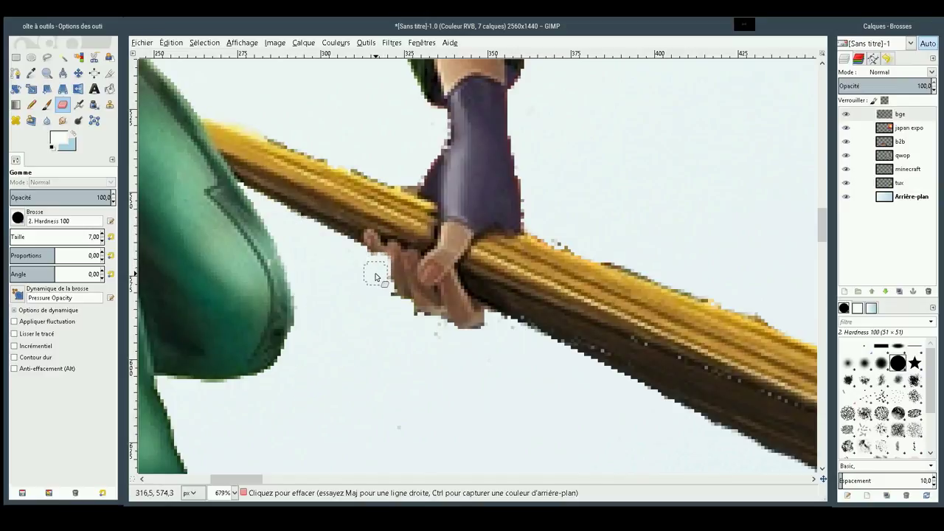
pyautogui.hotkey('ctrl', 'z')
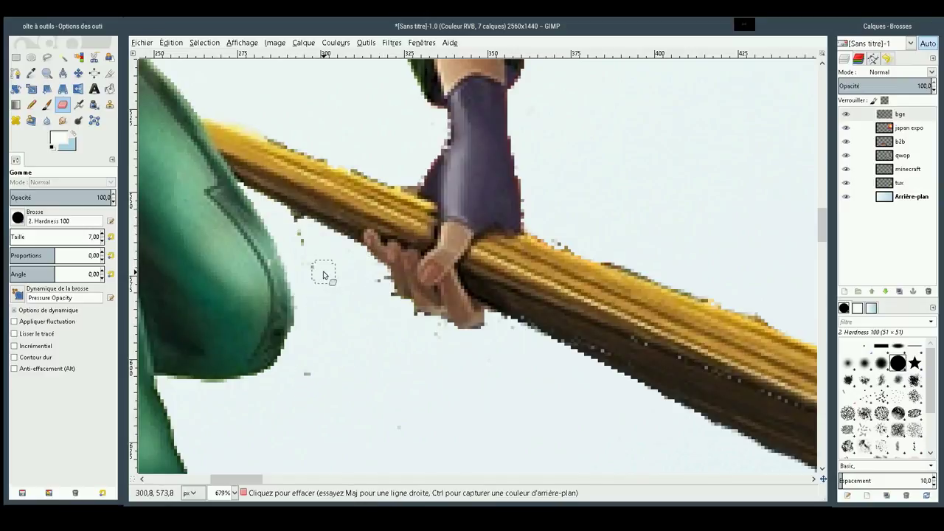
pyautogui.moveTo(305, 236); pyautogui.dragTo(308, 249)
pyautogui.click(310, 376)
pyautogui.click(435, 333)
pyautogui.click(396, 435)
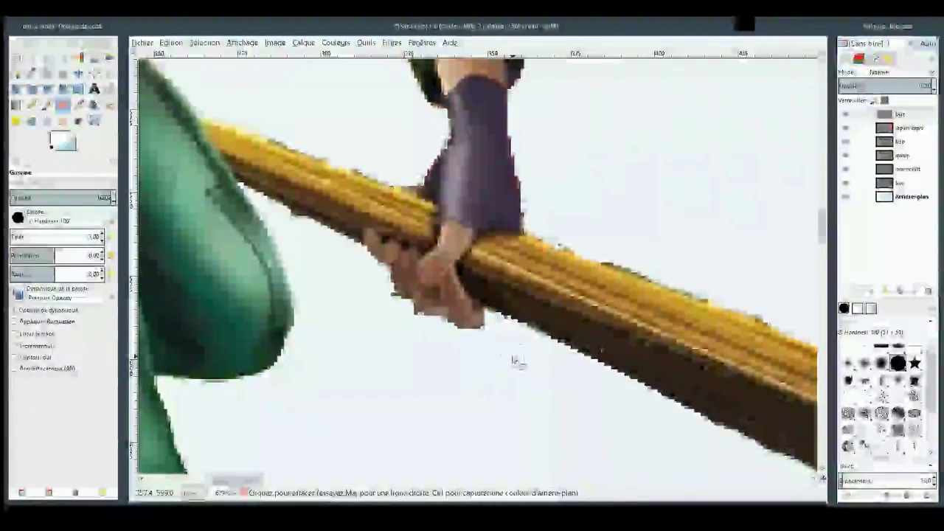
# Zoom out to the whole character, then zoom in on the jacket sleeve edge
pyautogui.click(49, 74)
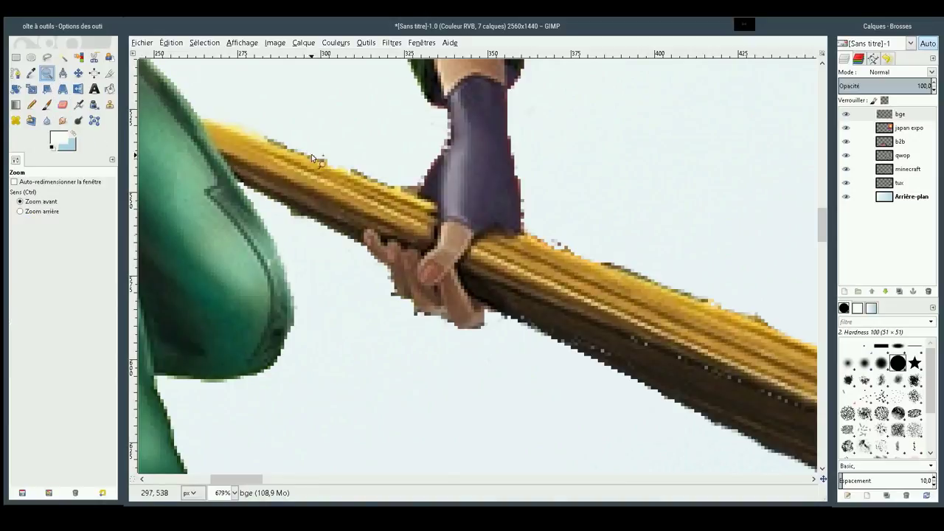
pyautogui.keyDown('ctrl'); pyautogui.click(361, 311); pyautogui.keyUp('ctrl')
pyautogui.keyDown('ctrl'); pyautogui.click(361, 312); pyautogui.keyUp('ctrl')
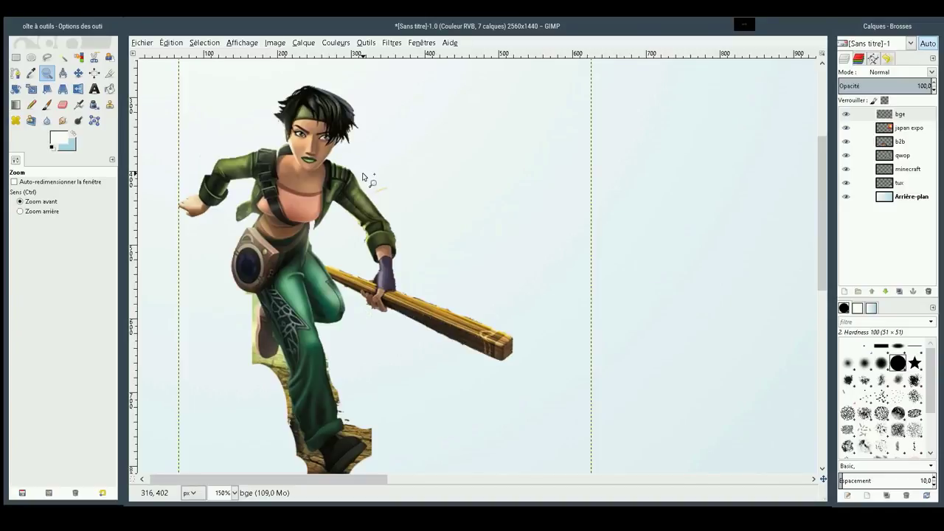
pyautogui.moveTo(360, 174); pyautogui.dragTo(428, 209)
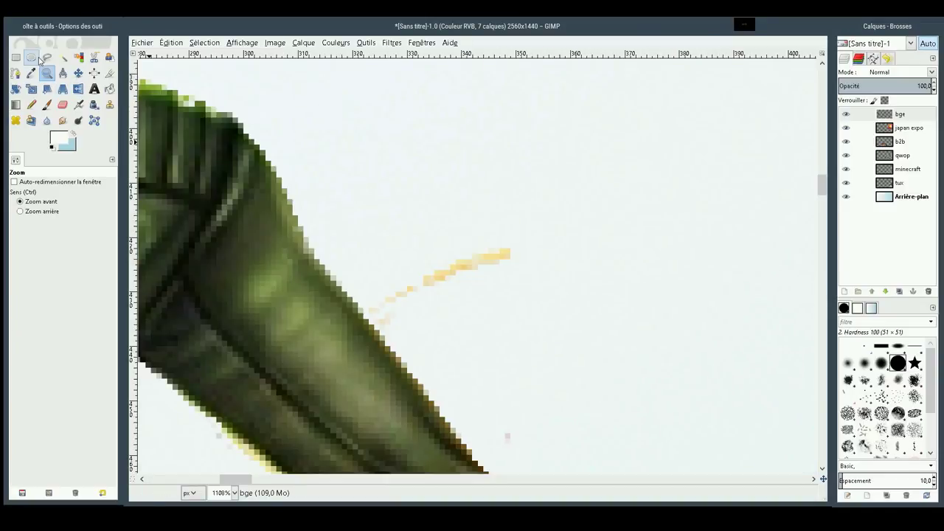
# Enclose the yellow strand beside the sleeve in an elliptical selection and delete it
pyautogui.click(31, 57)
pyautogui.moveTo(576, 194); pyautogui.dragTo(357, 356)
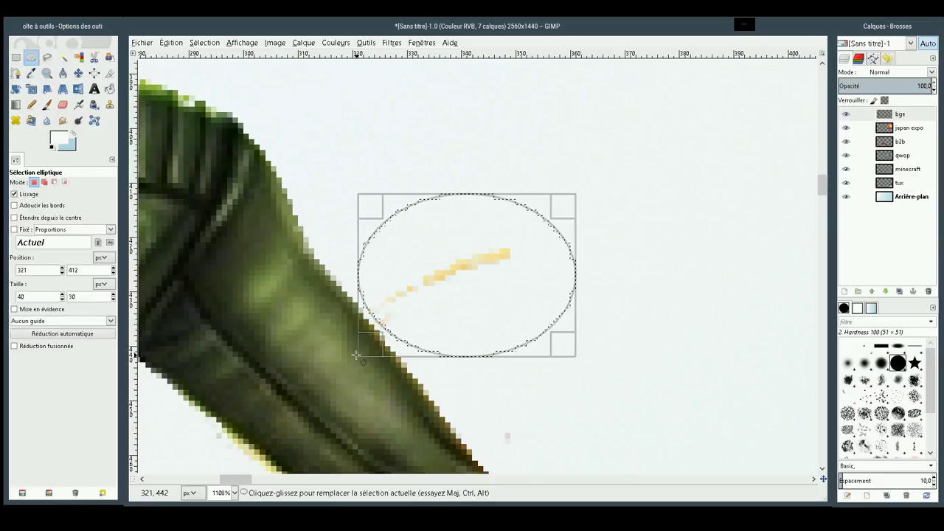
pyautogui.press('Delete')
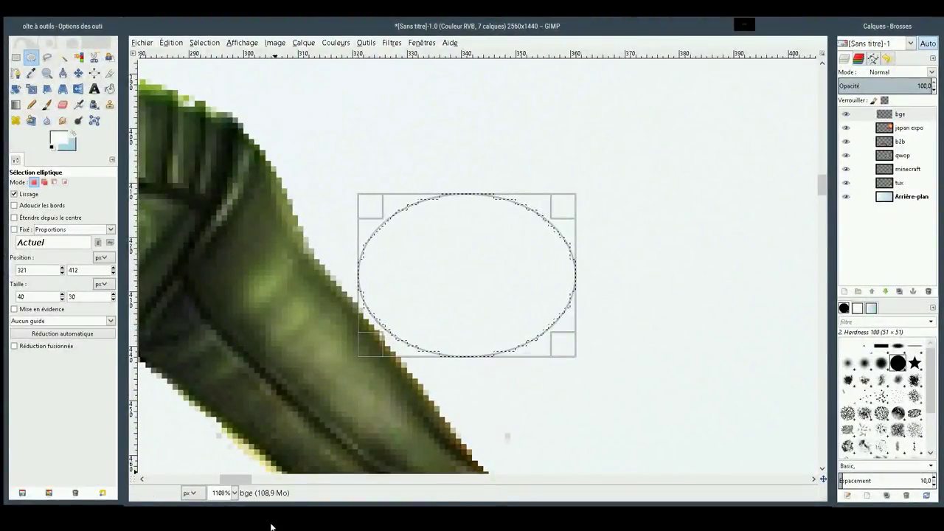
# Zoom out to the full figure, then zoom in on the legs and the upper leg's yellow fringe
pyautogui.click(46, 75)
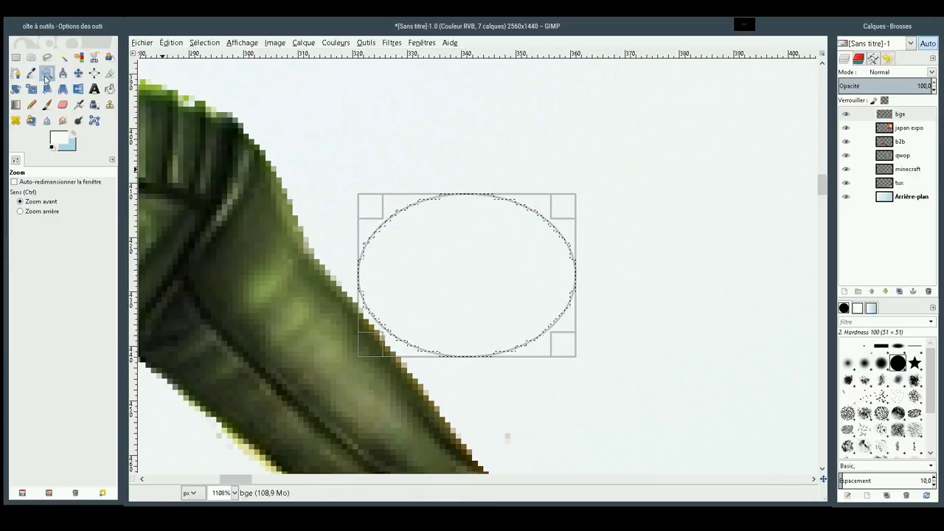
pyautogui.keyDown('ctrl'); pyautogui.click(600, 205); pyautogui.keyUp('ctrl')
pyautogui.keyDown('ctrl'); pyautogui.click(600, 205); pyautogui.keyUp('ctrl')
pyautogui.keyDown('ctrl'); pyautogui.click(600, 205); pyautogui.keyUp('ctrl')
pyautogui.keyDown('ctrl'); pyautogui.click(600, 205); pyautogui.keyUp('ctrl')
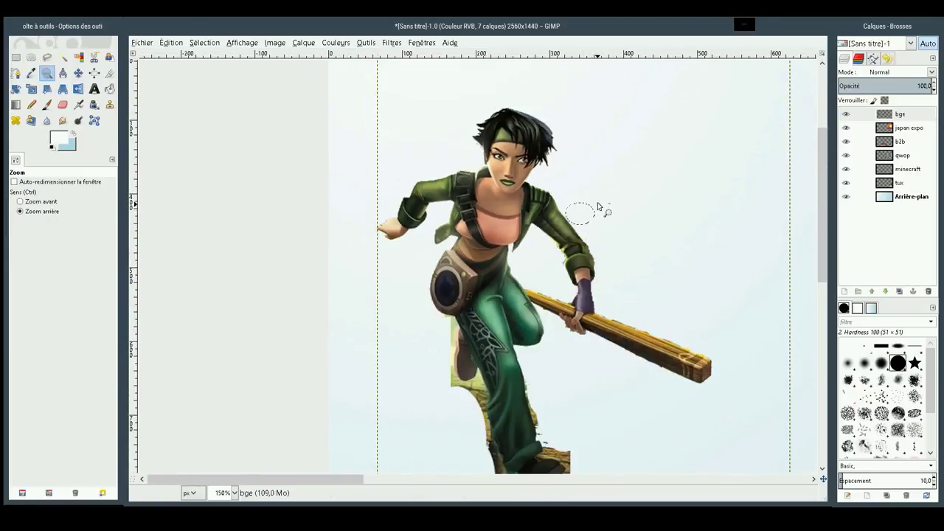
pyautogui.keyDown('ctrl'); pyautogui.click(600, 205); pyautogui.keyUp('ctrl')
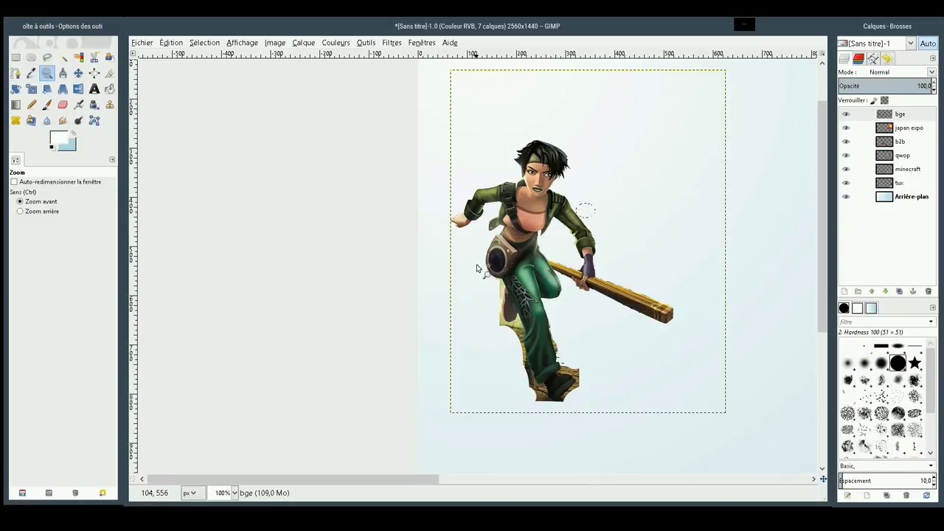
pyautogui.moveTo(477, 265); pyautogui.dragTo(627, 448)
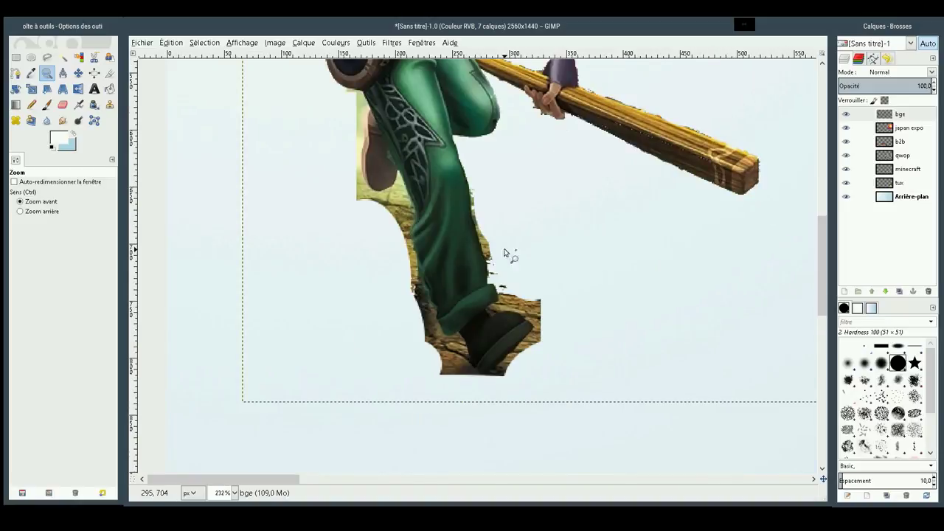
pyautogui.moveTo(317, 74); pyautogui.dragTo(507, 254)
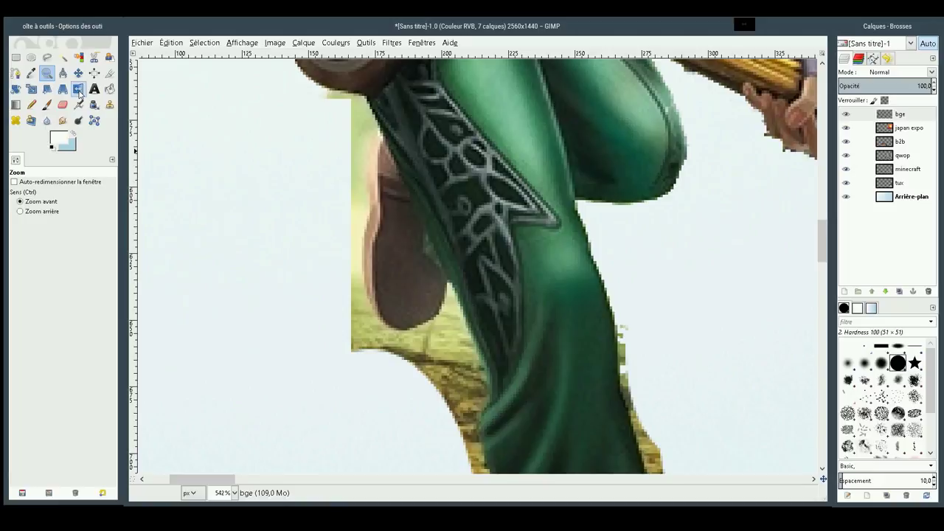
# Fuzzy-select the leftover grass beside the leg, adding more regions and subtracting part of the leg
pyautogui.click(62, 57)
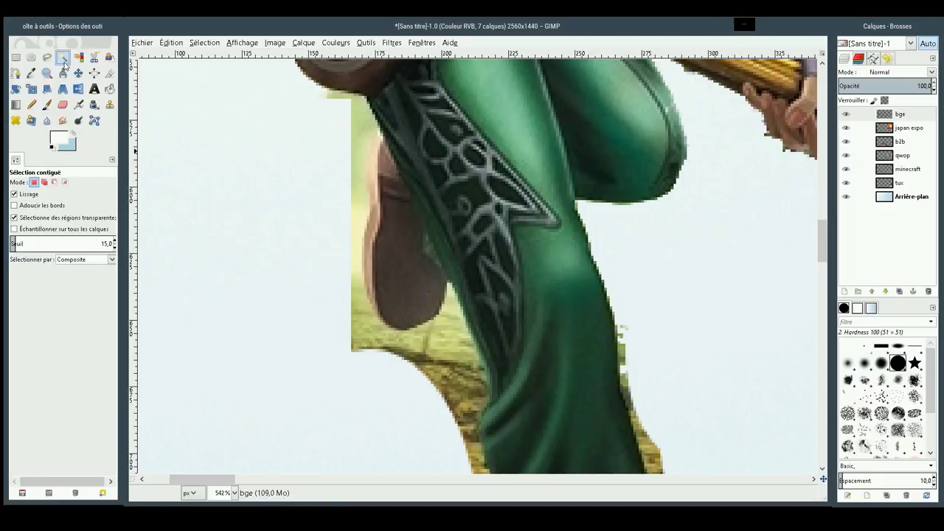
pyautogui.moveTo(365, 130)
pyautogui.mouseDown()
pyautogui.moveTo(452, 134)
pyautogui.moveTo(373, 136)
pyautogui.mouseUp()
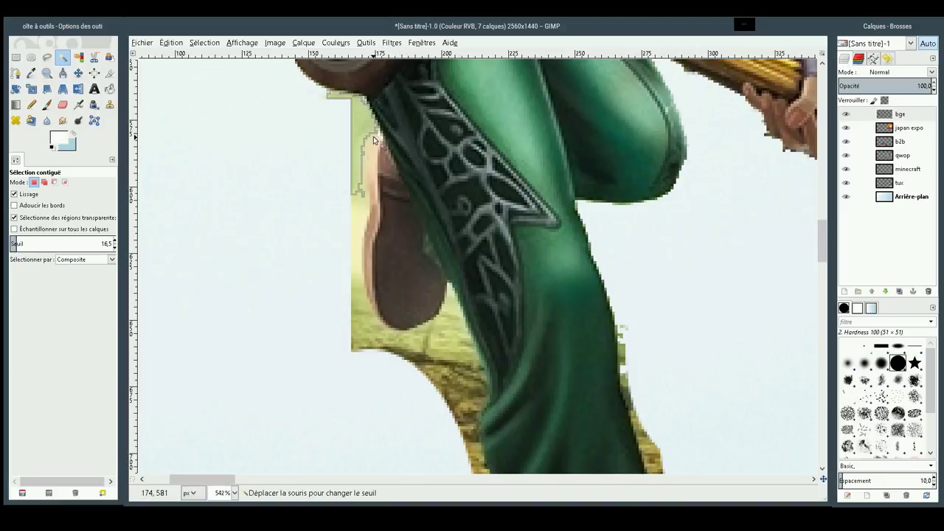
pyautogui.keyDown('shift'); pyautogui.click(358, 215); pyautogui.keyUp('shift')
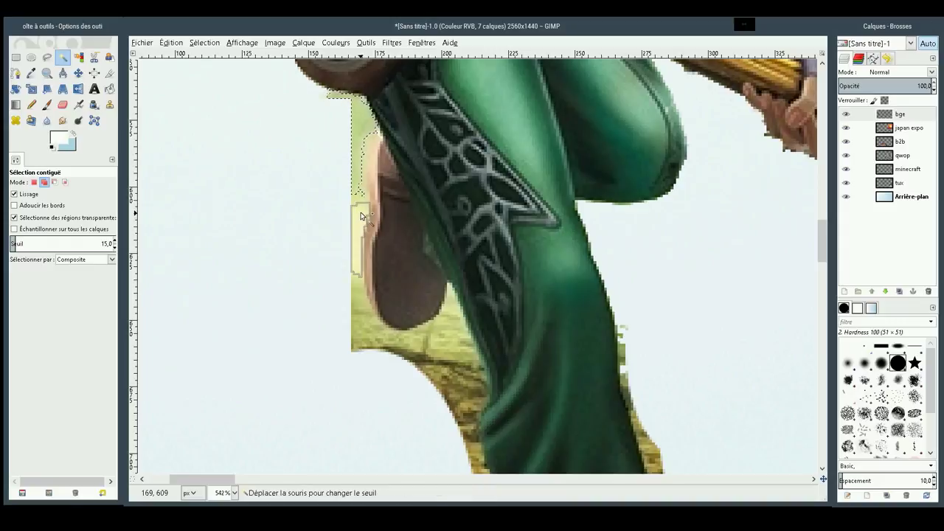
pyautogui.moveTo(361, 215); pyautogui.dragTo(360, 214)
pyautogui.keyDown('shift'); pyautogui.click(355, 203); pyautogui.keyUp('shift')
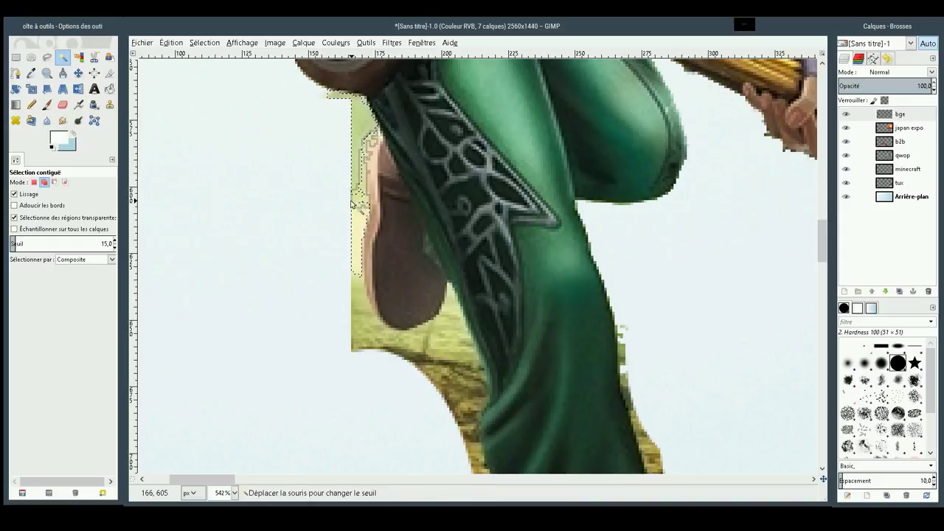
pyautogui.moveTo(355, 203)
pyautogui.mouseDown()
pyautogui.moveTo(324, 201)
pyautogui.moveTo(382, 161)
pyautogui.mouseUp()
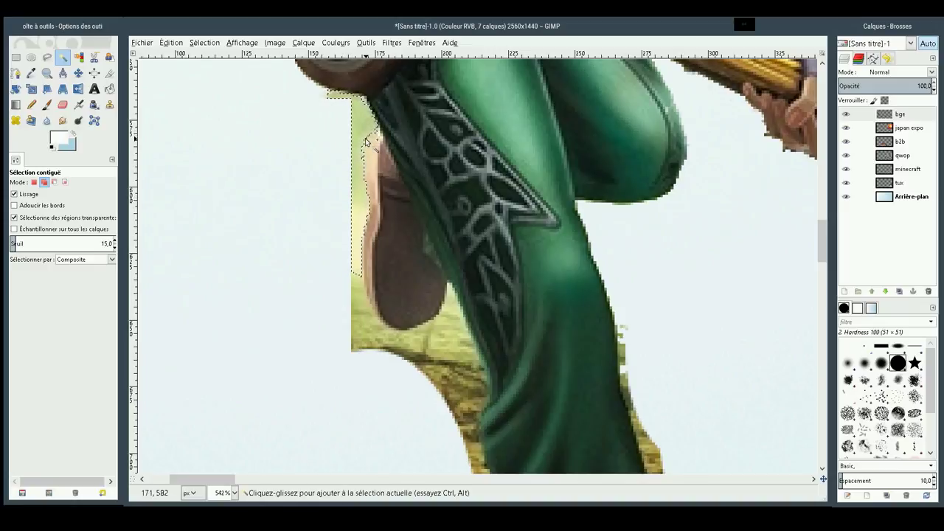
pyautogui.moveTo(357, 303)
pyautogui.mouseDown()
pyautogui.moveTo(416, 276)
pyautogui.moveTo(474, 276)
pyautogui.moveTo(356, 276)
pyautogui.moveTo(365, 285)
pyautogui.mouseUp()
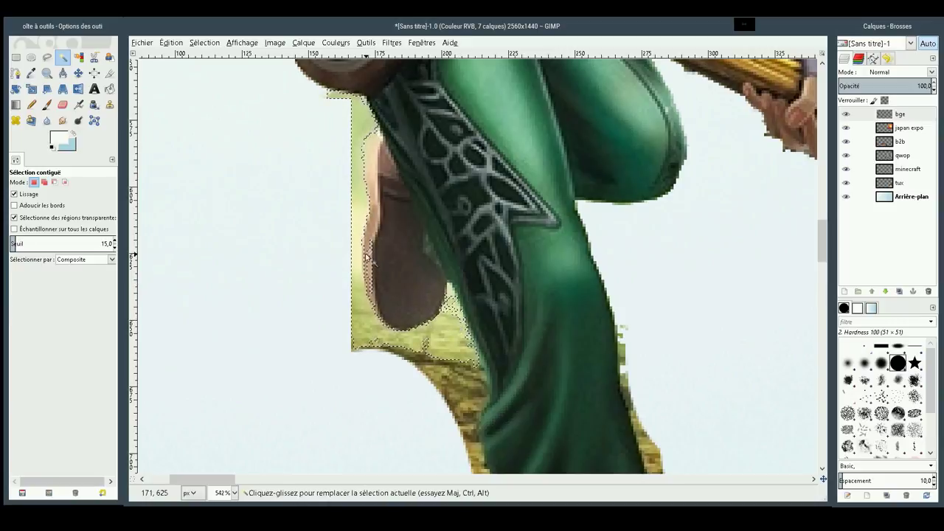
pyautogui.moveTo(376, 273)
pyautogui.mouseDown()
pyautogui.moveTo(365, 265)
pyautogui.moveTo(373, 279)
pyautogui.moveTo(347, 285)
pyautogui.moveTo(367, 274)
pyautogui.mouseUp()
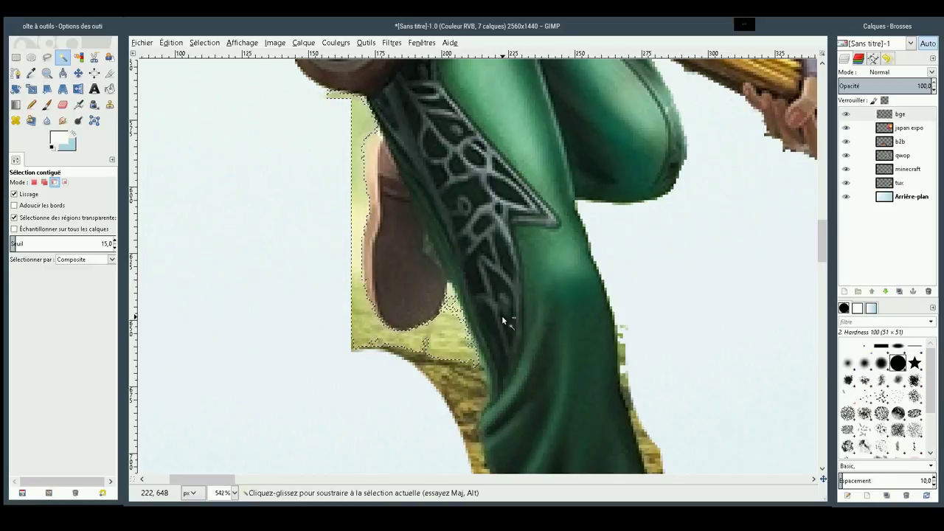
pyautogui.moveTo(454, 305); pyautogui.dragTo(451, 296)
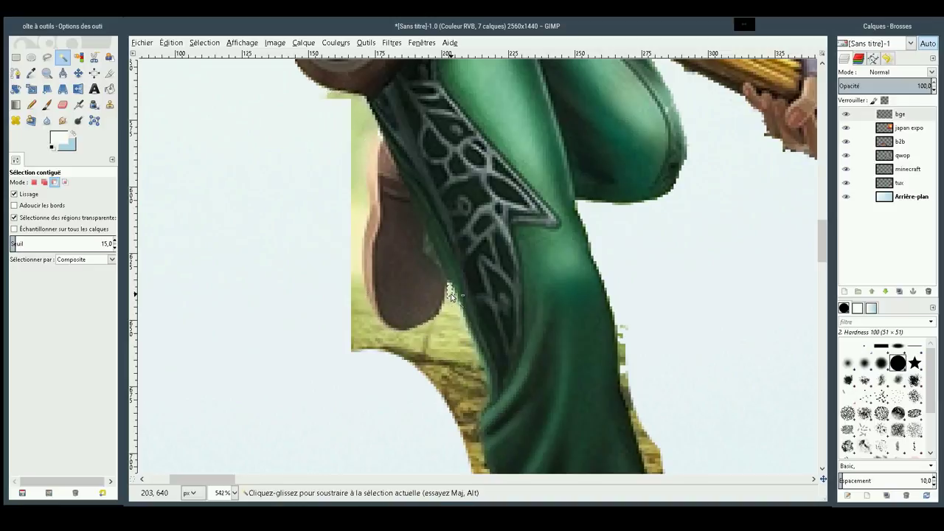
# Add the leftover ground patches along the leg's lower-left edge to the selection
pyautogui.press('shift')
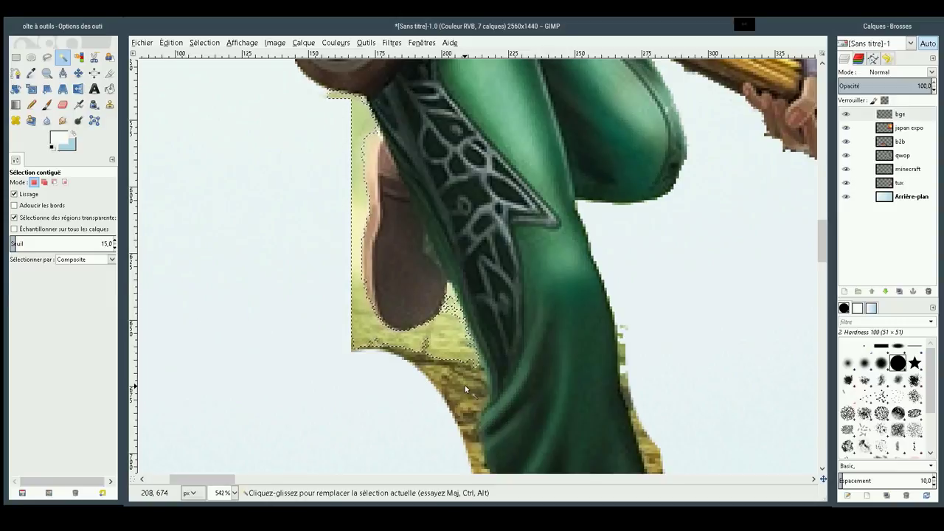
pyautogui.moveTo(441, 374); pyautogui.dragTo(472, 377)
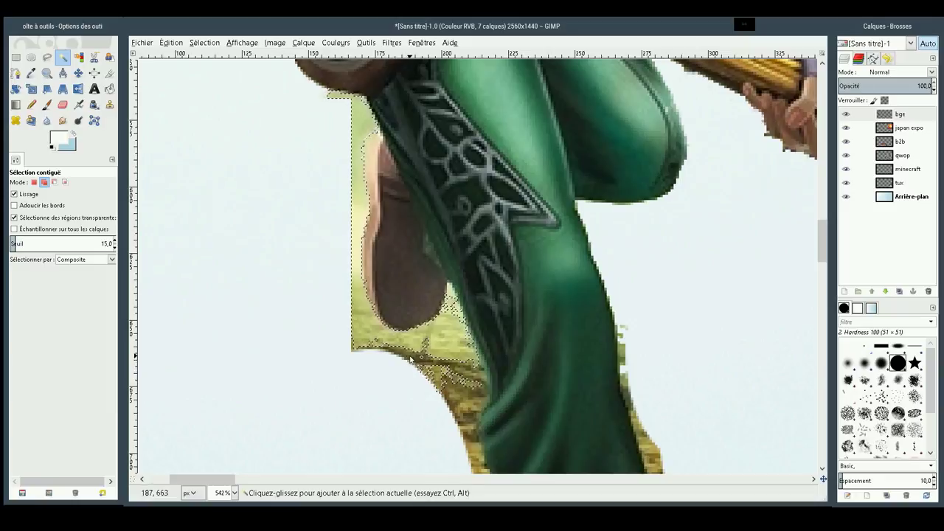
pyautogui.moveTo(417, 363)
pyautogui.mouseDown()
pyautogui.moveTo(469, 374)
pyautogui.moveTo(454, 354)
pyautogui.moveTo(405, 348)
pyautogui.mouseUp()
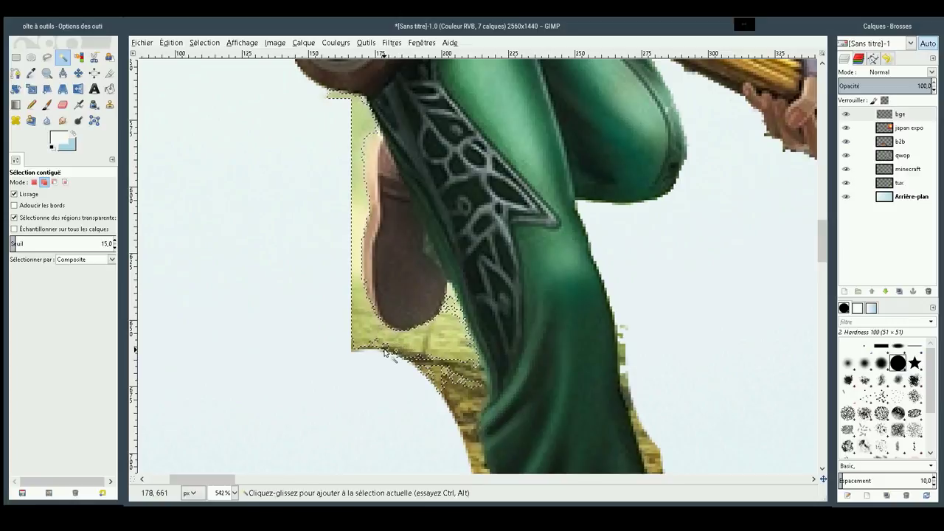
pyautogui.click(384, 351)
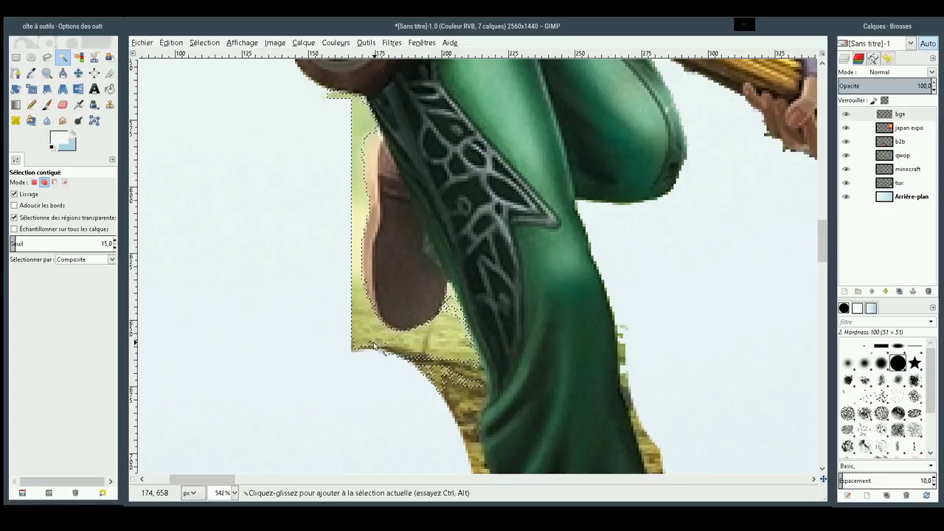
pyautogui.moveTo(360, 351)
pyautogui.mouseDown()
pyautogui.moveTo(380, 353)
pyautogui.moveTo(360, 355)
pyautogui.mouseUp()
pyautogui.click(357, 353)
pyautogui.click(358, 353)
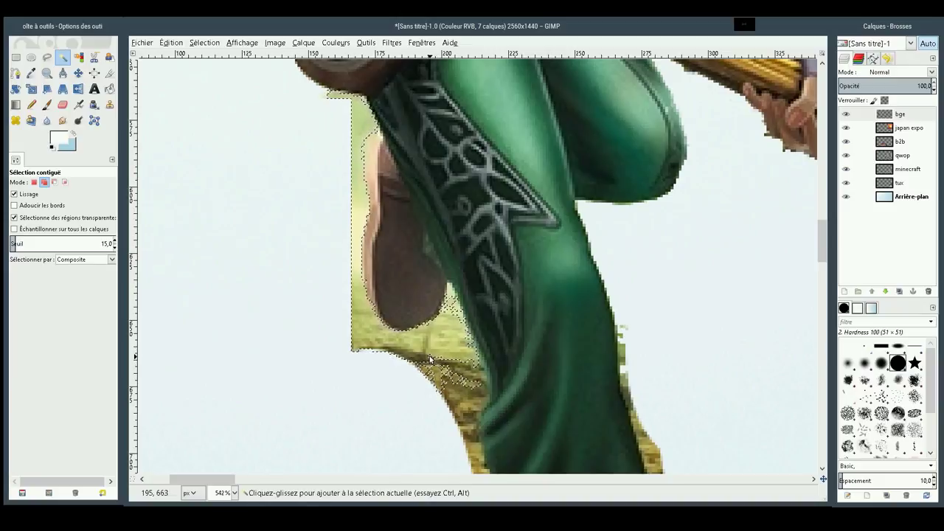
# Add more yellow background patches below and beside the leg, with the threshold at 17.5
pyautogui.click(435, 361)
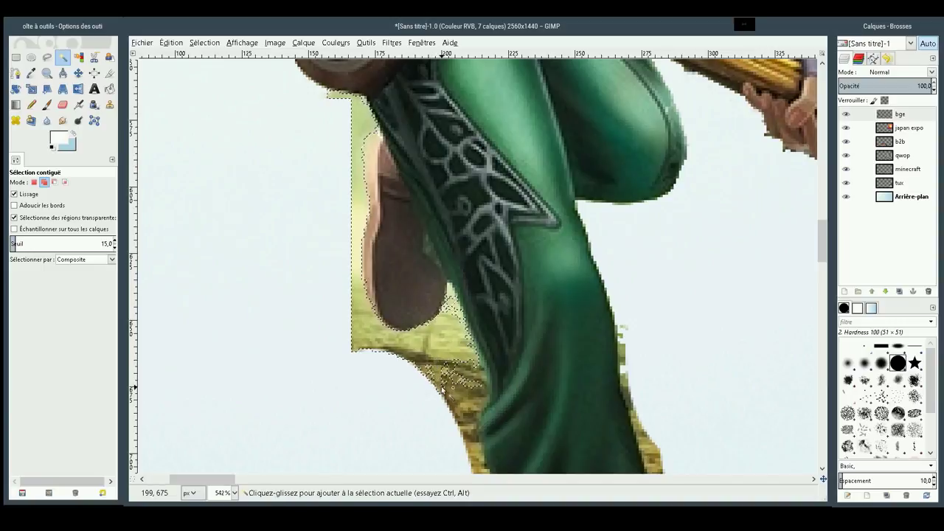
pyautogui.click(431, 371)
pyautogui.click(443, 377)
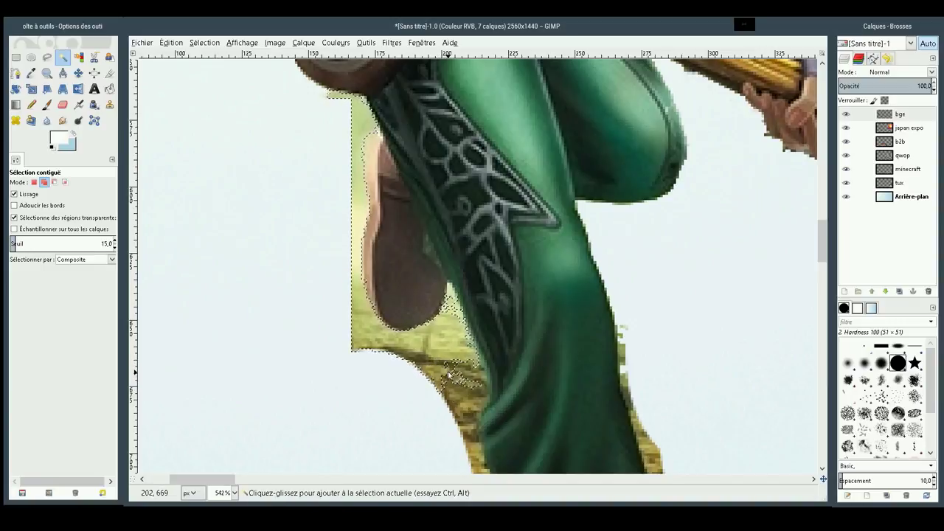
pyautogui.click(452, 370)
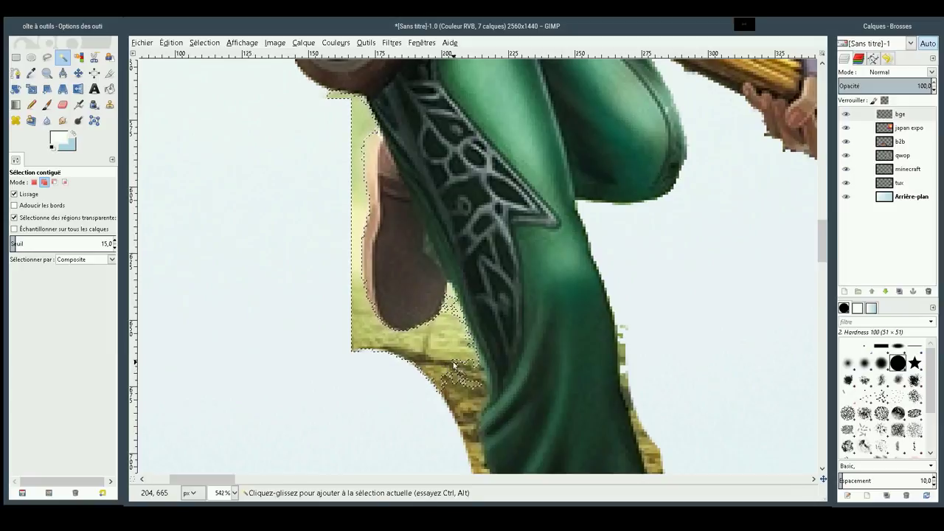
pyautogui.click(456, 365)
pyautogui.click(461, 372)
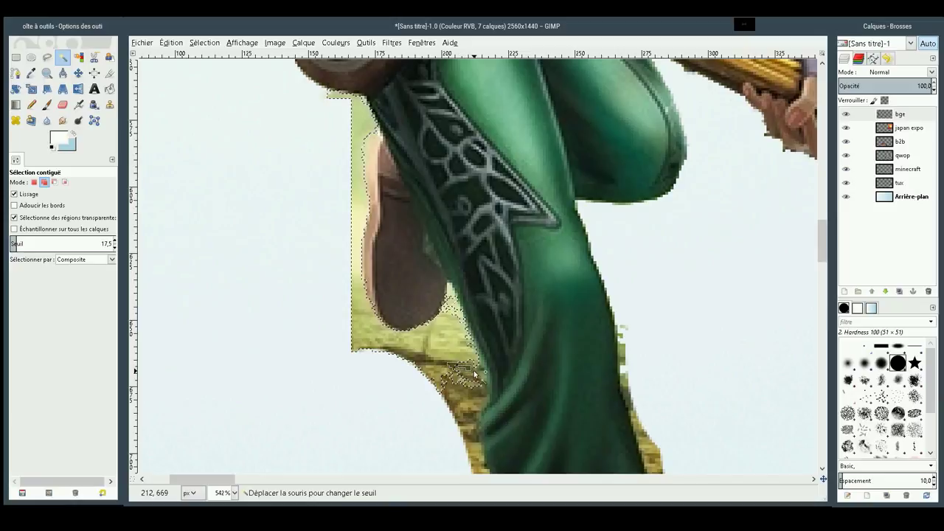
# Add the yellow patches hugging the leg with a tightened threshold, keeping the leg unselected
pyautogui.moveTo(474, 374); pyautogui.dragTo(467, 367)
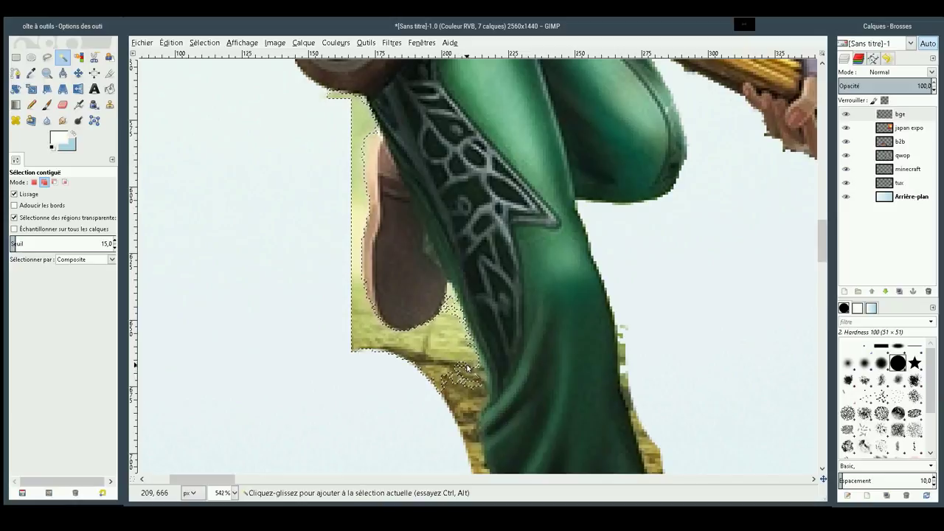
pyautogui.click(463, 380)
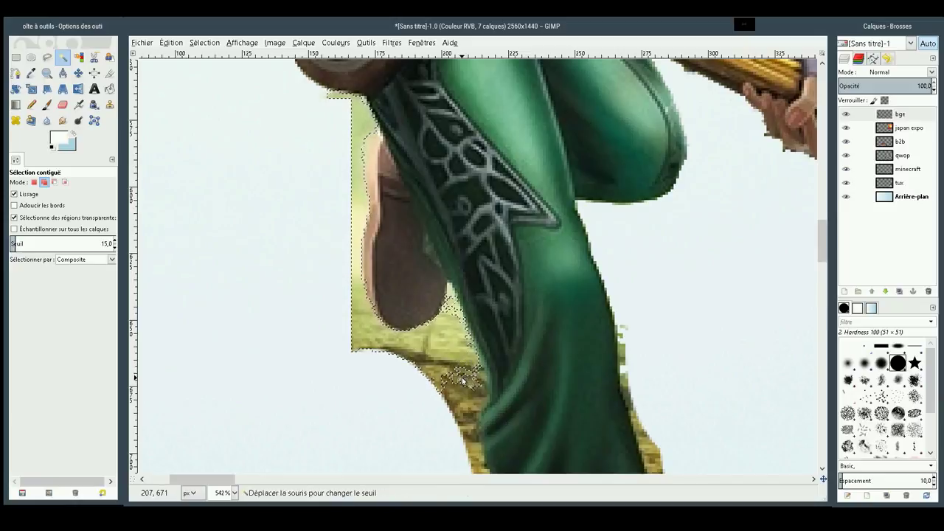
pyautogui.moveTo(462, 380); pyautogui.dragTo(460, 384)
pyautogui.click(449, 383)
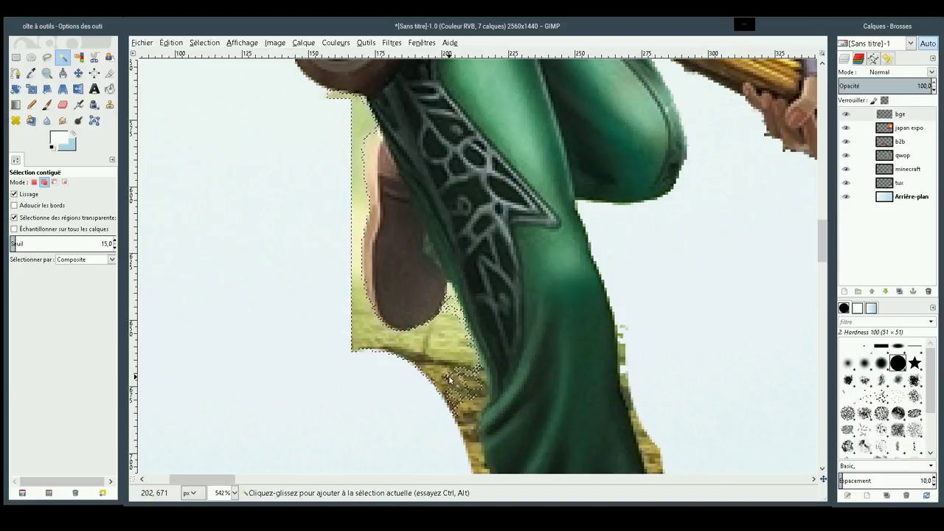
pyautogui.click(447, 380)
pyautogui.click(450, 377)
pyautogui.click(464, 381)
# Widen the tolerance slightly and add yellow background running down the leg edge
pyautogui.moveTo(465, 380); pyautogui.dragTo(474, 372)
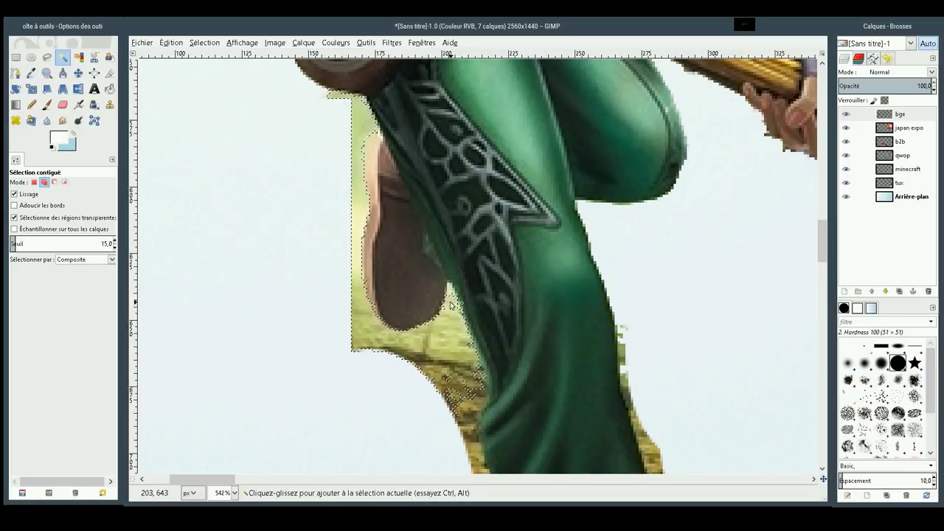
pyautogui.moveTo(449, 295); pyautogui.dragTo(450, 294)
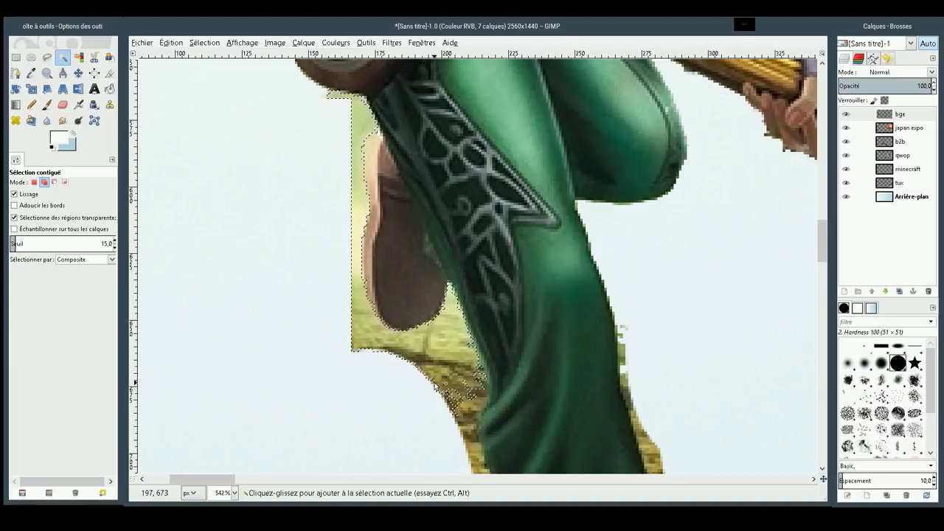
pyautogui.moveTo(451, 398); pyautogui.dragTo(472, 396)
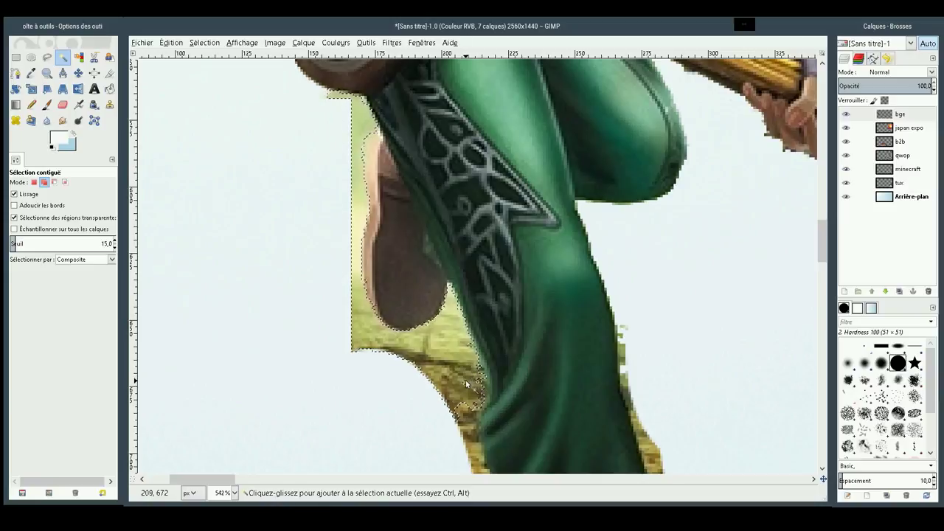
pyautogui.click(465, 381)
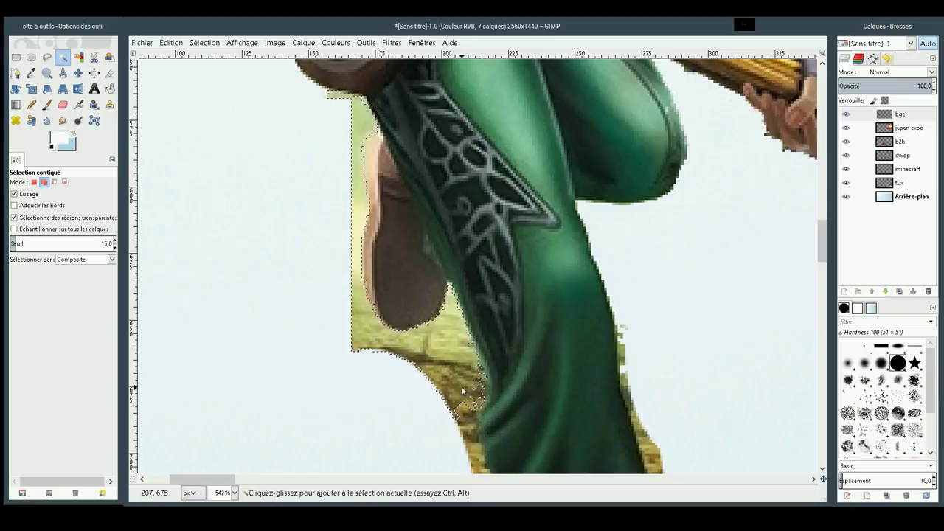
pyautogui.click(464, 384)
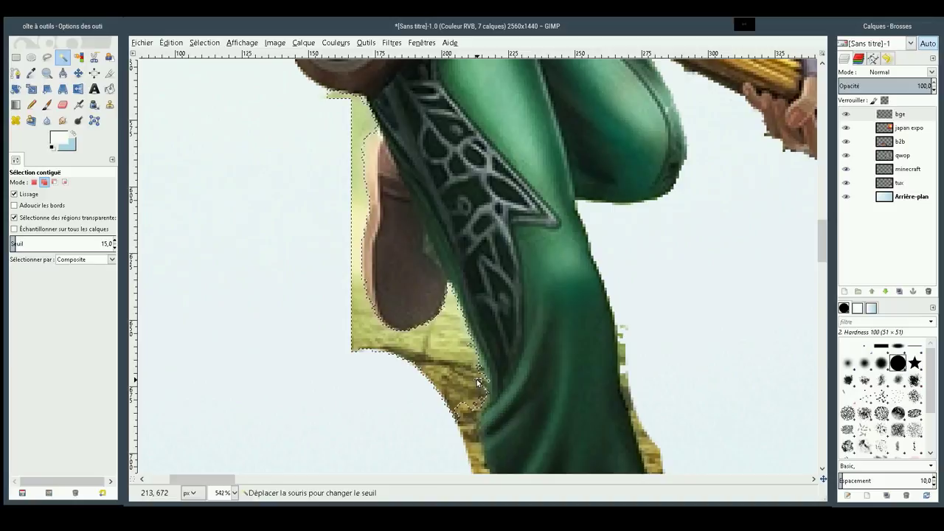
pyautogui.click(463, 422)
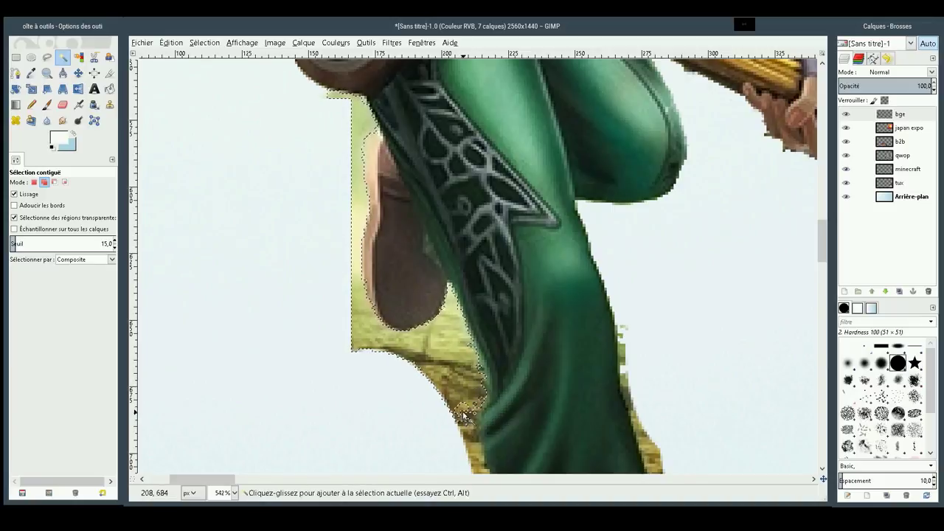
pyautogui.click(465, 409)
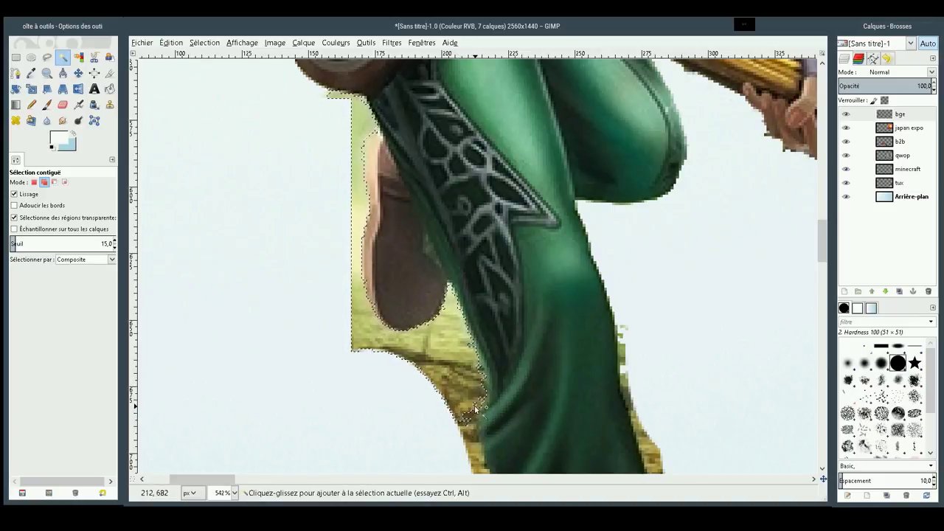
# Add the lower yellow patches along the leg, lowering the threshold back to 15
pyautogui.click(483, 402)
pyautogui.click(483, 401)
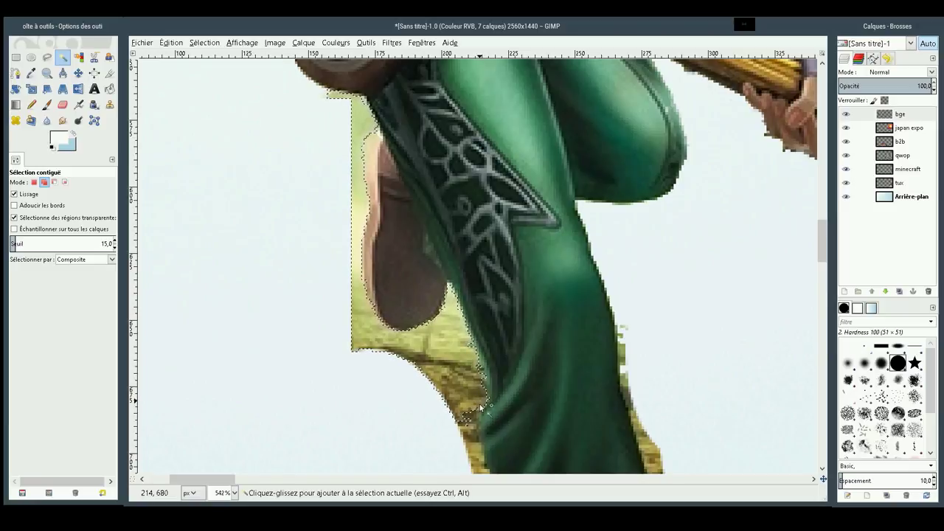
pyautogui.click(478, 424)
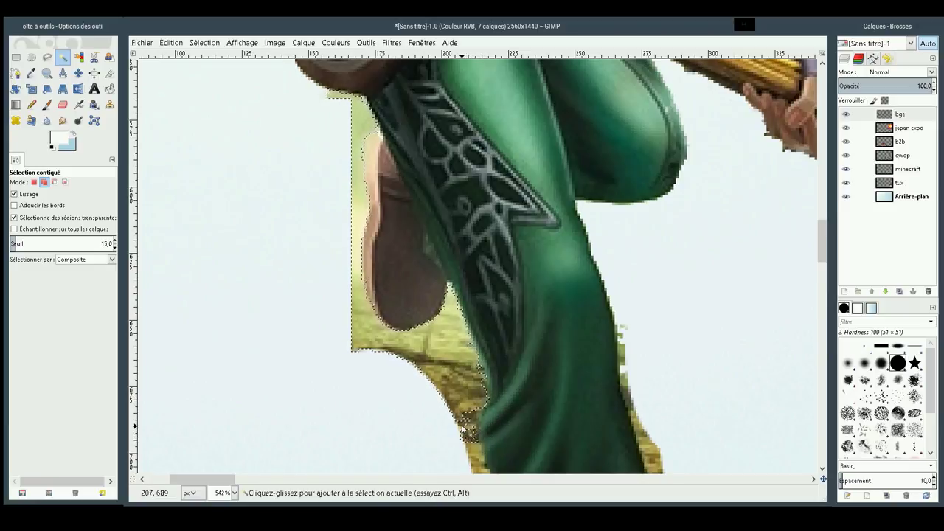
pyautogui.moveTo(466, 427); pyautogui.dragTo(484, 417)
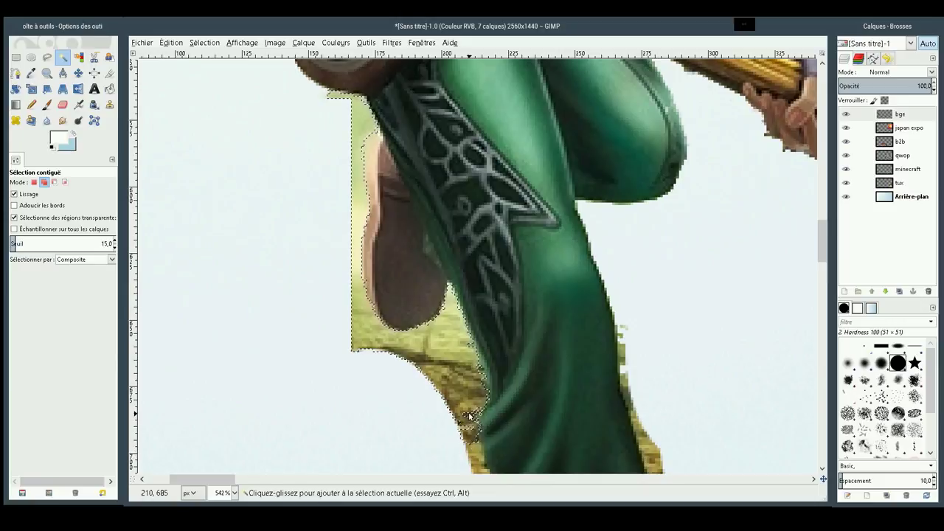
pyautogui.moveTo(482, 421)
pyautogui.mouseDown()
pyautogui.moveTo(470, 417)
pyautogui.moveTo(478, 436)
pyautogui.moveTo(465, 416)
pyautogui.moveTo(482, 421)
pyautogui.moveTo(466, 425)
pyautogui.mouseUp()
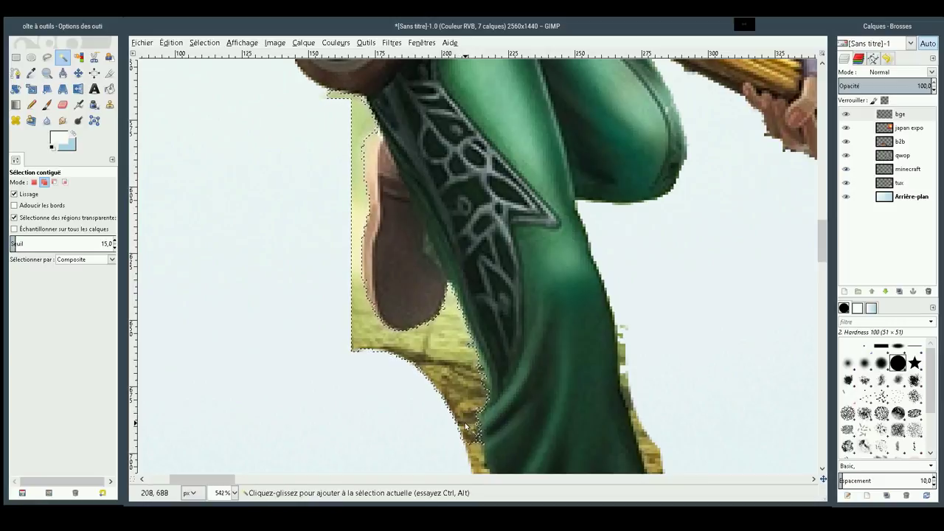